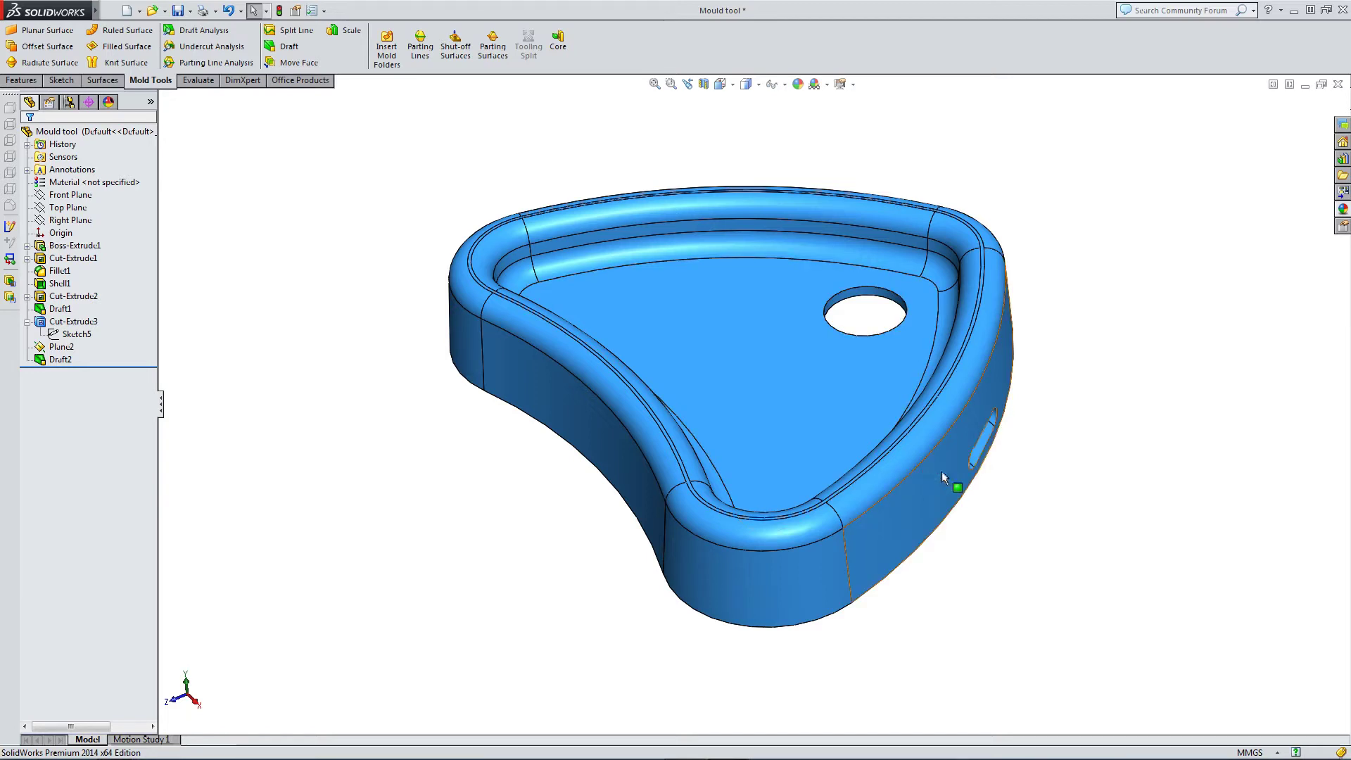
- Orbit, zoom and fit the part to inspect the side slot and hole
{"action": "middle_click_drag", "start_coordinate": [953, 476], "coordinate": [880, 378]}
{"action": "scroll", "coordinate": [881, 378], "scroll_direction": "down", "scroll_amount": 8}
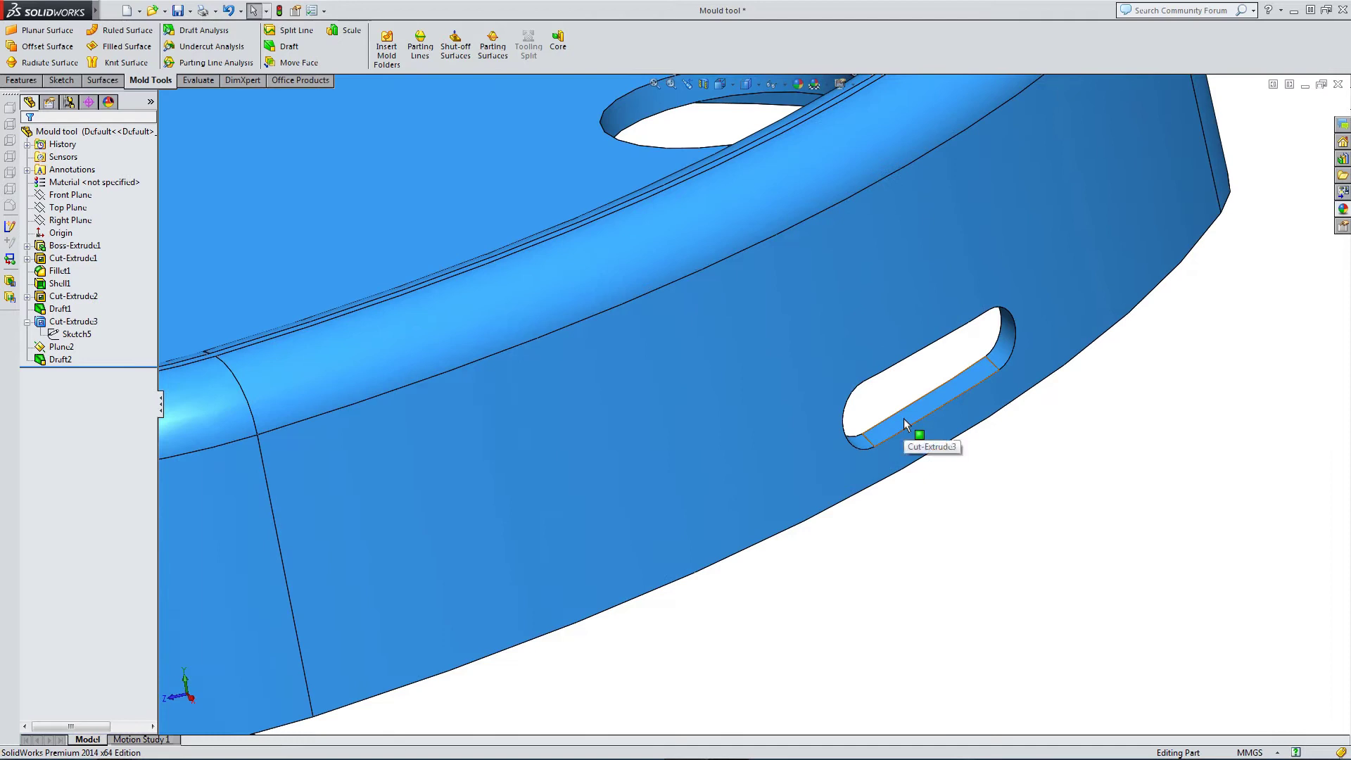
{"action": "scroll", "coordinate": [906, 423], "scroll_direction": "up", "scroll_amount": 3}
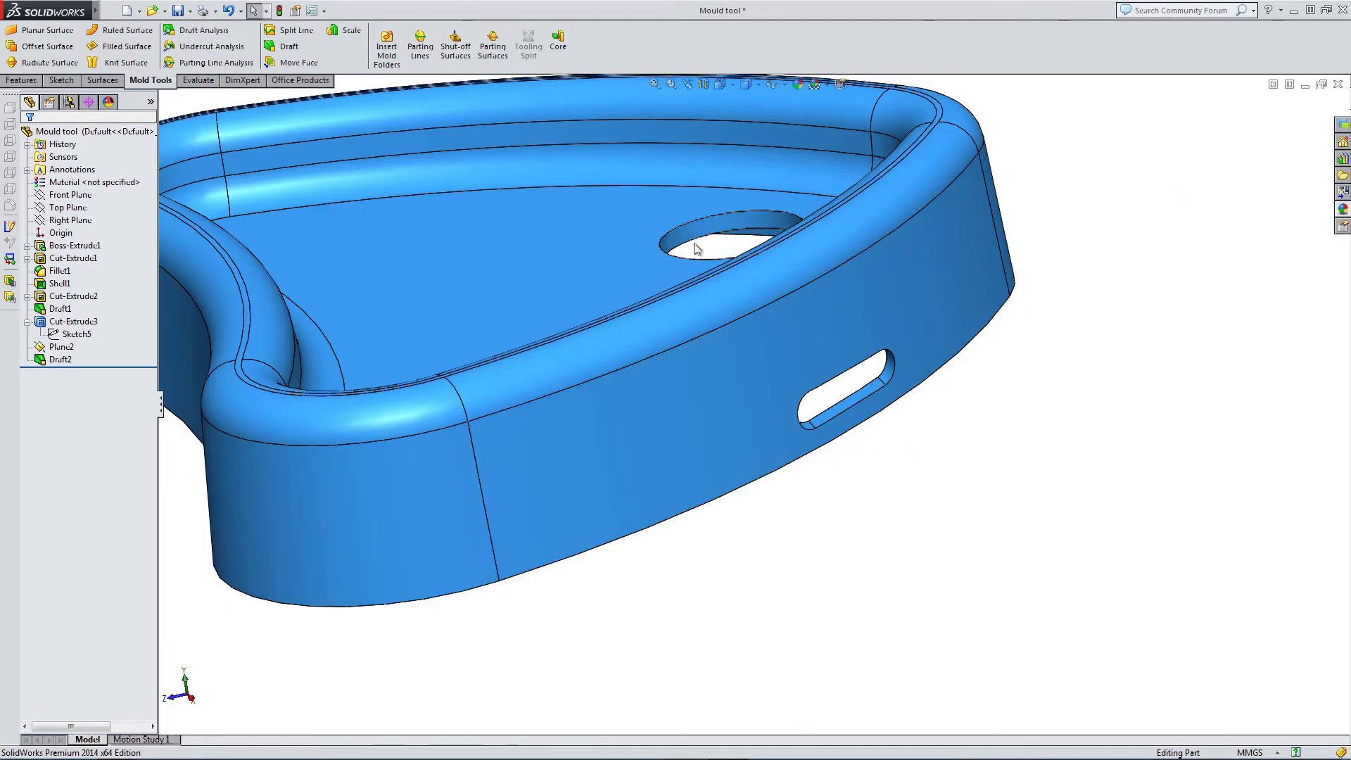
{"action": "middle_click_drag", "start_coordinate": [694, 241], "coordinate": [728, 284]}
{"action": "key", "text": "f"}
{"action": "middle_click_drag", "start_coordinate": [650, 350], "coordinate": [611, 314]}
{"action": "scroll", "coordinate": [610, 314], "scroll_direction": "down", "scroll_amount": 3}
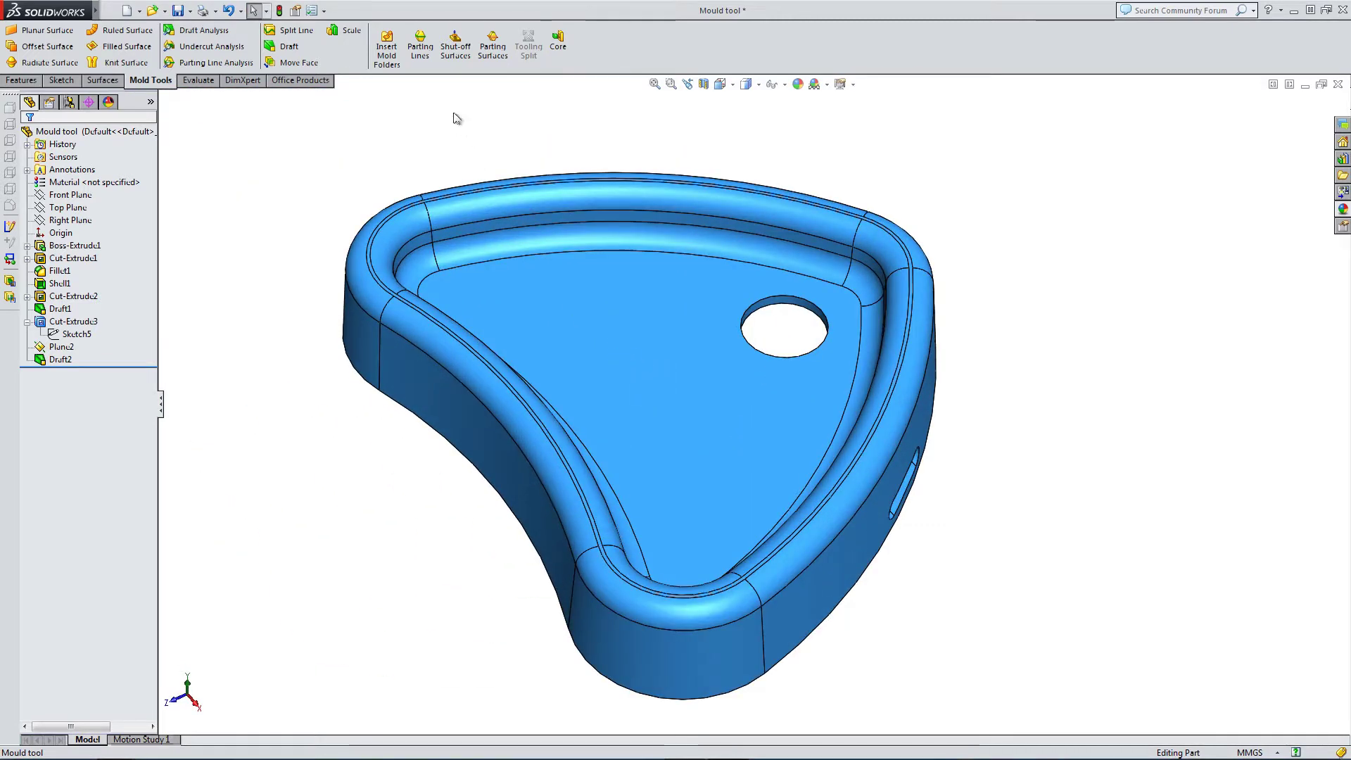
- Begin a parting line with the rim's top face as pull direction at 1.00deg
{"action": "left_click", "coordinate": [414, 41]}
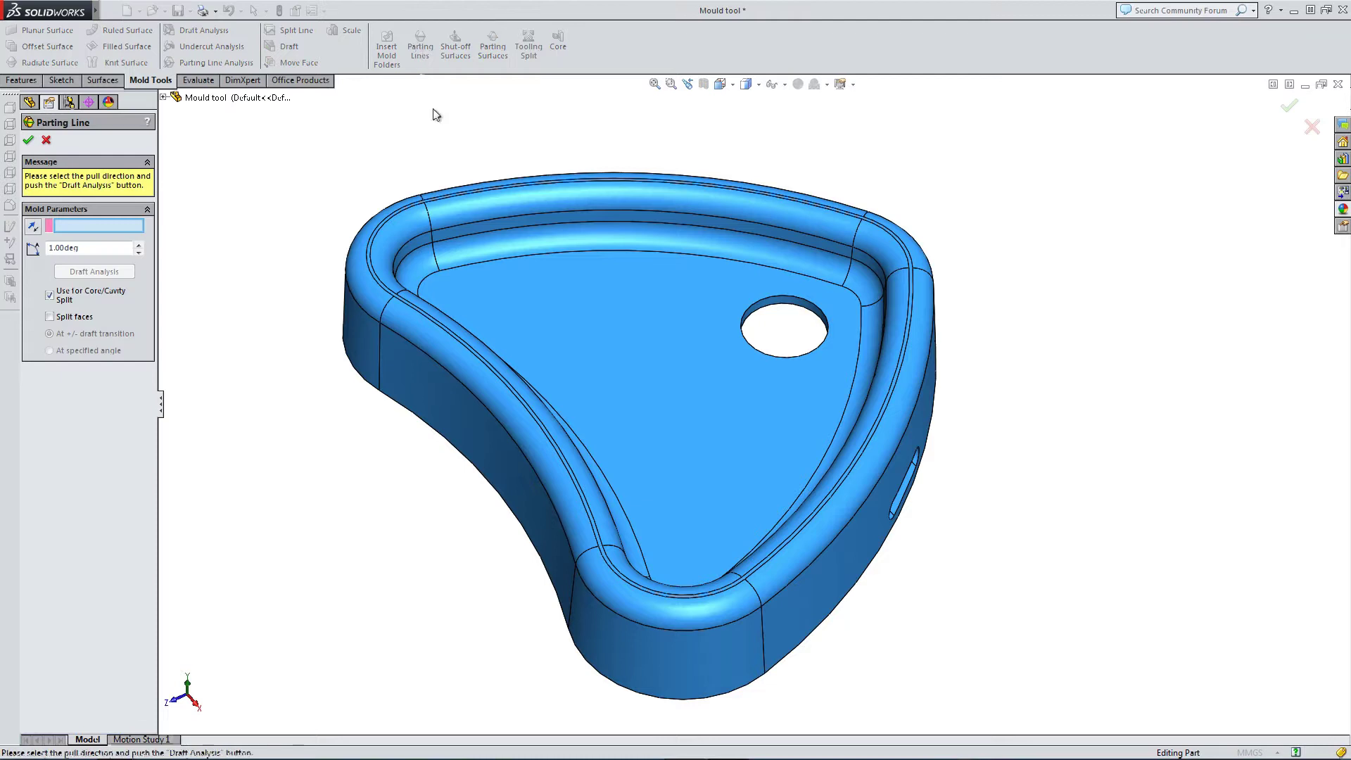
{"action": "middle_click_drag", "start_coordinate": [660, 505], "coordinate": [612, 308]}
{"action": "scroll", "coordinate": [538, 528], "scroll_direction": "down", "scroll_amount": 3}
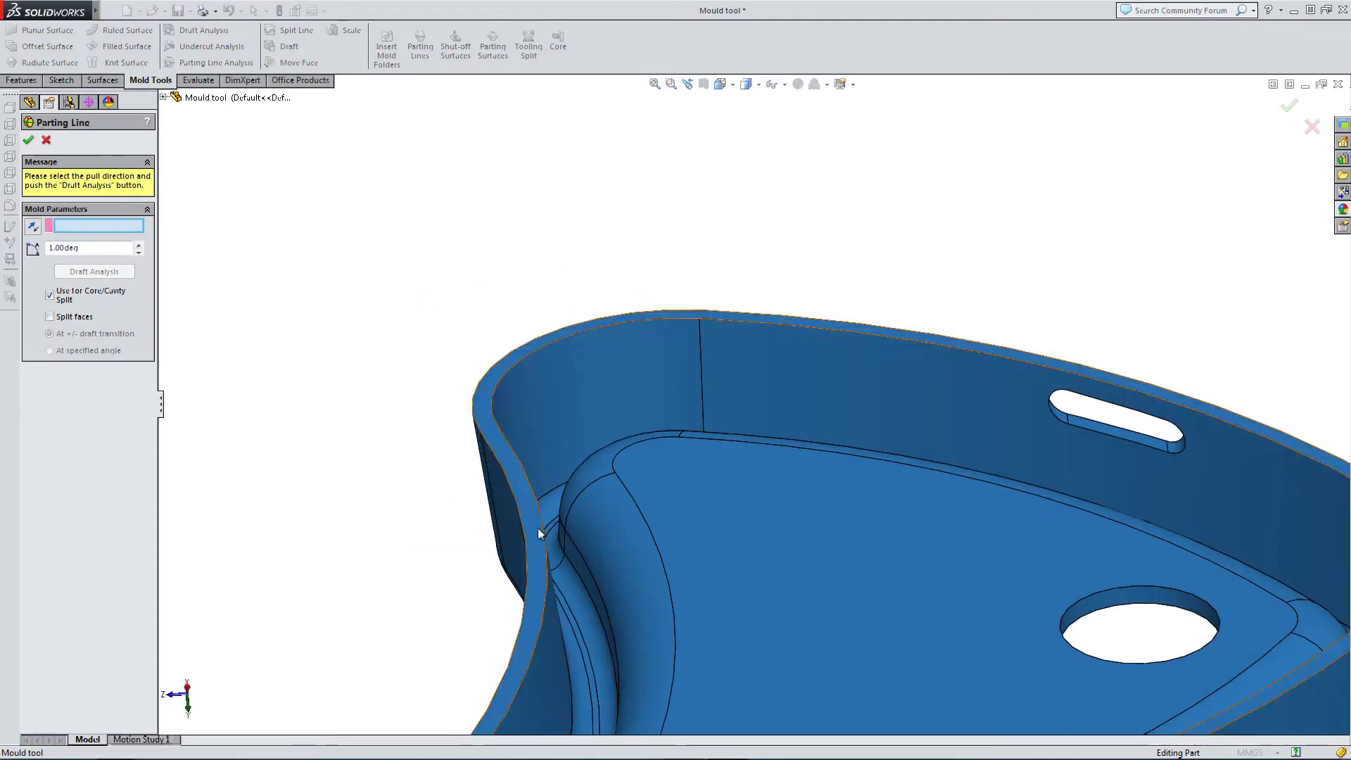
{"action": "left_click", "coordinate": [522, 487]}
{"action": "scroll", "coordinate": [757, 635], "scroll_direction": "up", "scroll_amount": 3}
{"action": "middle_click_drag", "start_coordinate": [757, 636], "coordinate": [829, 656]}
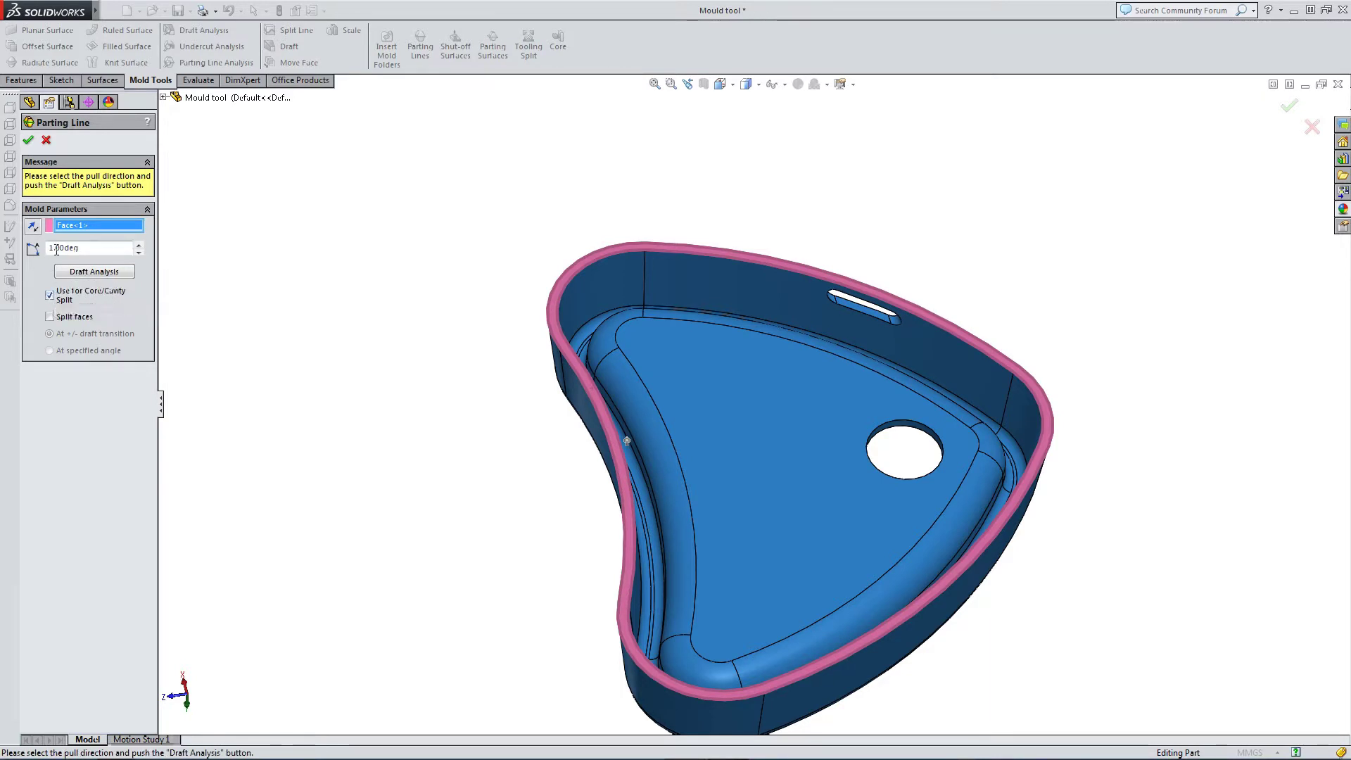
{"action": "left_click", "coordinate": [93, 272]}
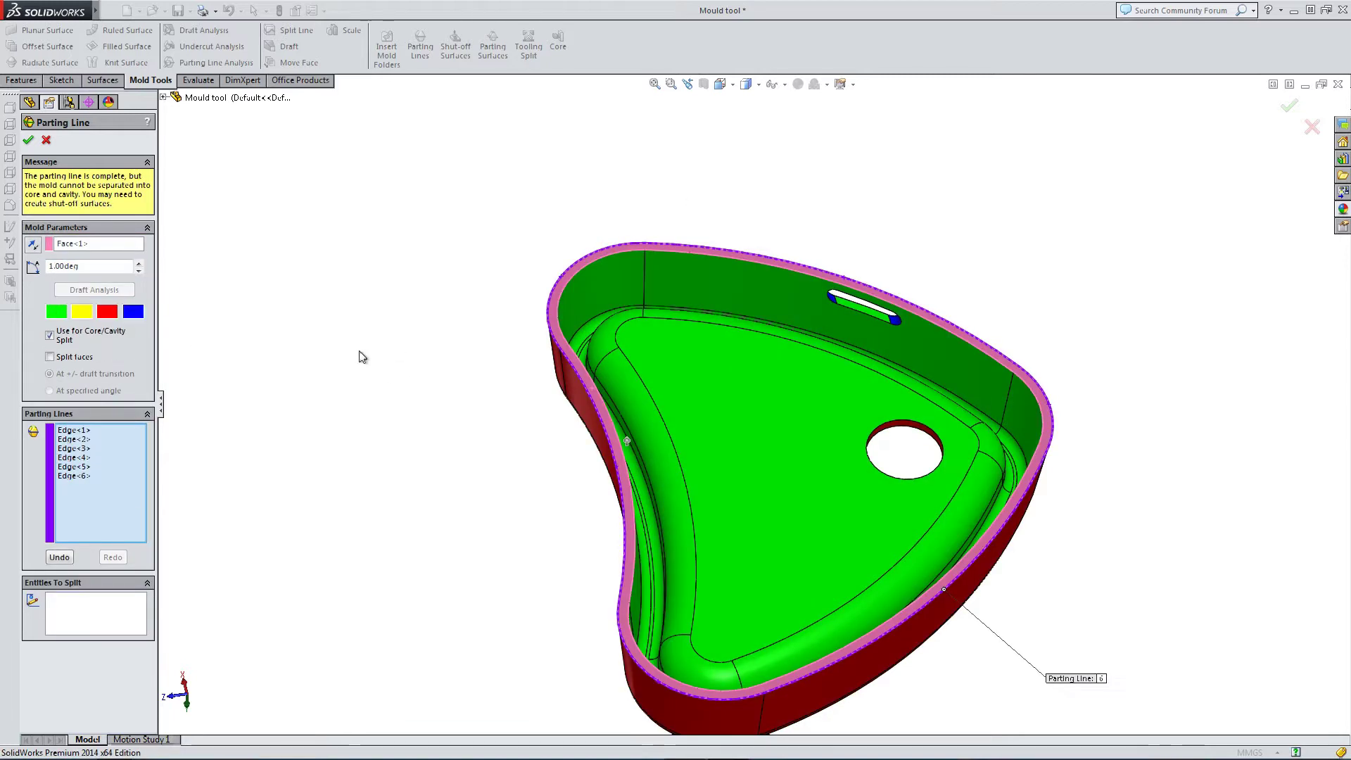
{"action": "middle_click_drag", "start_coordinate": [423, 335], "coordinate": [659, 313]}
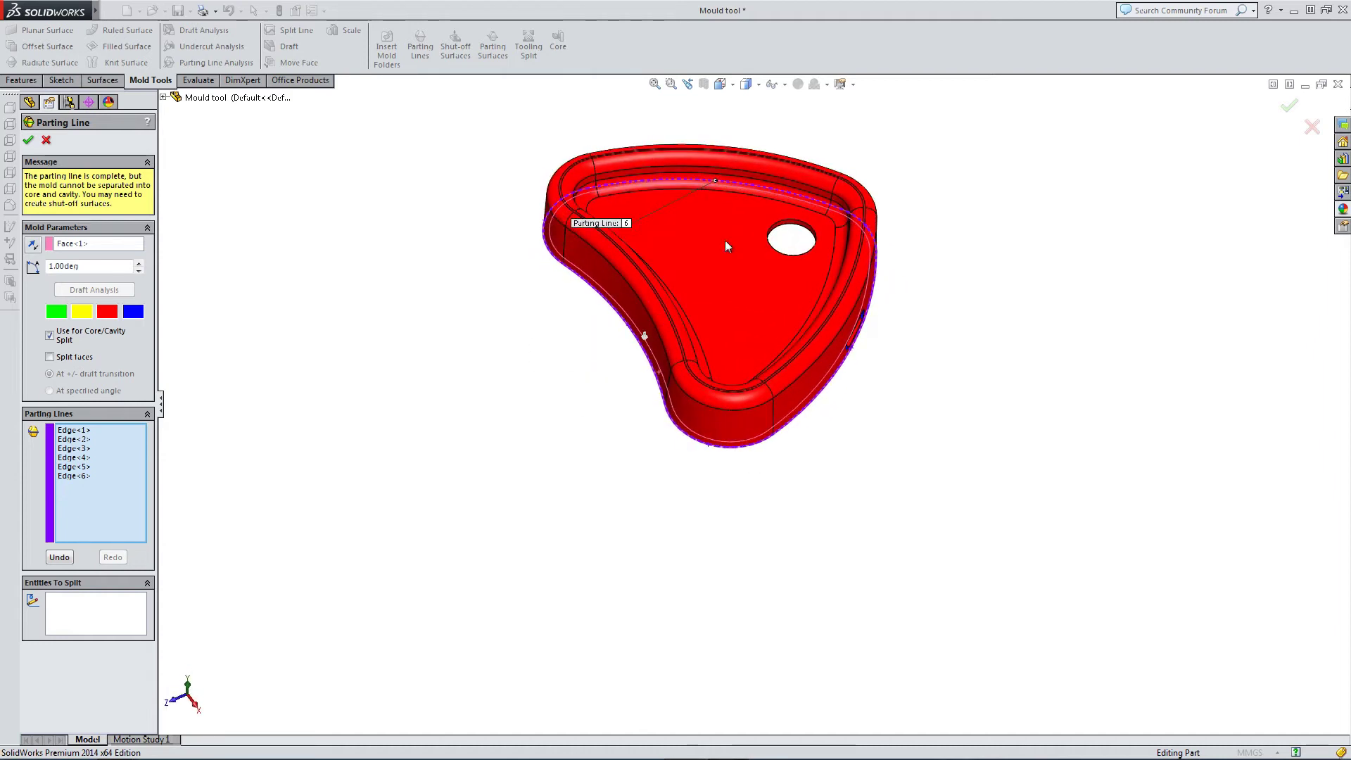
{"action": "scroll", "coordinate": [725, 217], "scroll_direction": "up", "scroll_amount": 5}
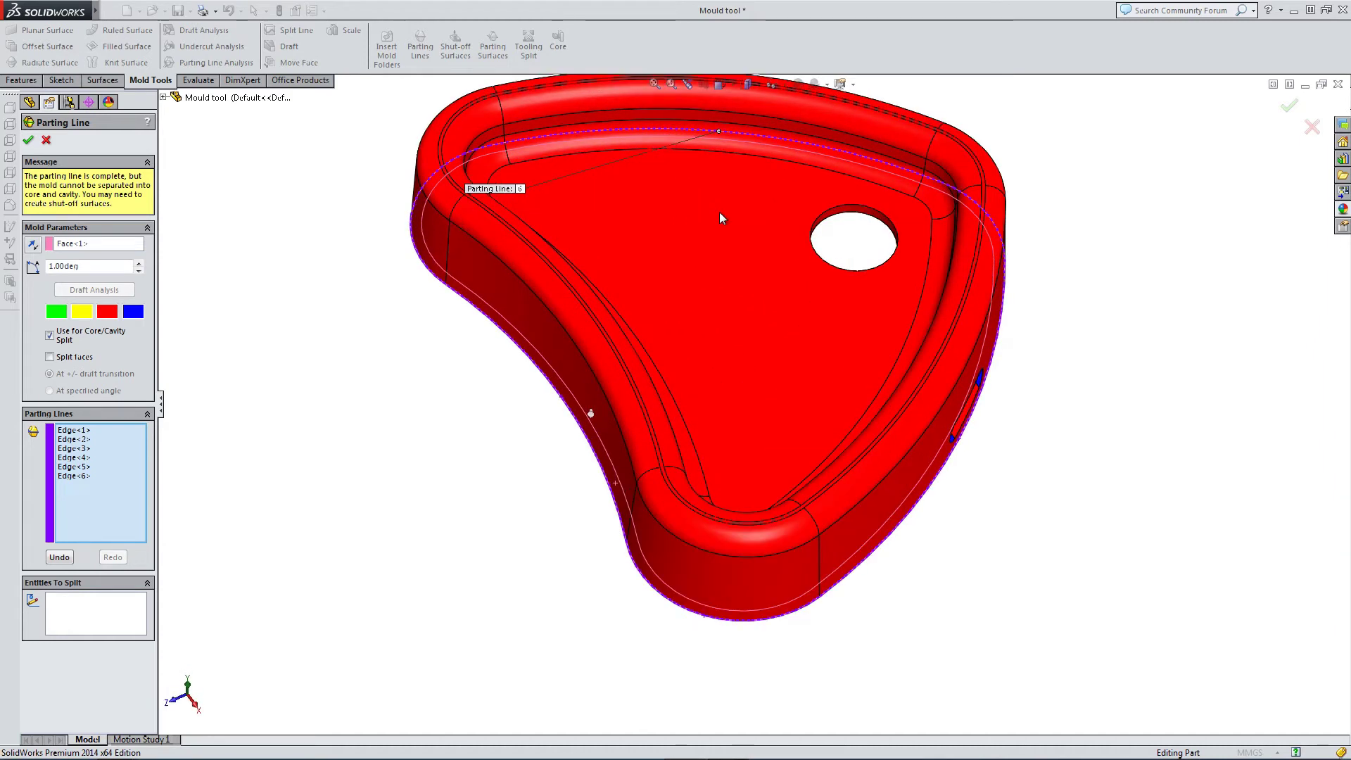
{"action": "scroll", "coordinate": [721, 215], "scroll_direction": "down", "scroll_amount": 2}
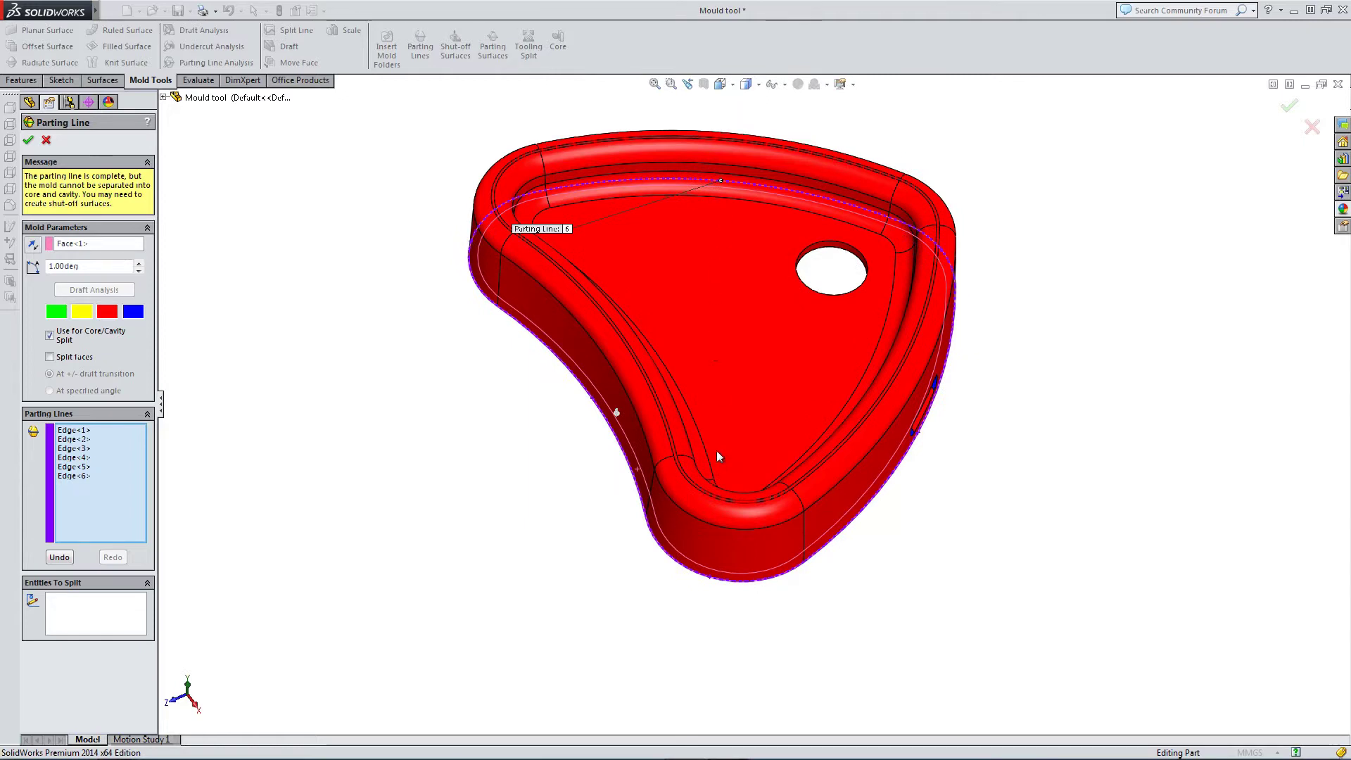
{"action": "middle_click_drag", "start_coordinate": [717, 458], "coordinate": [748, 563]}
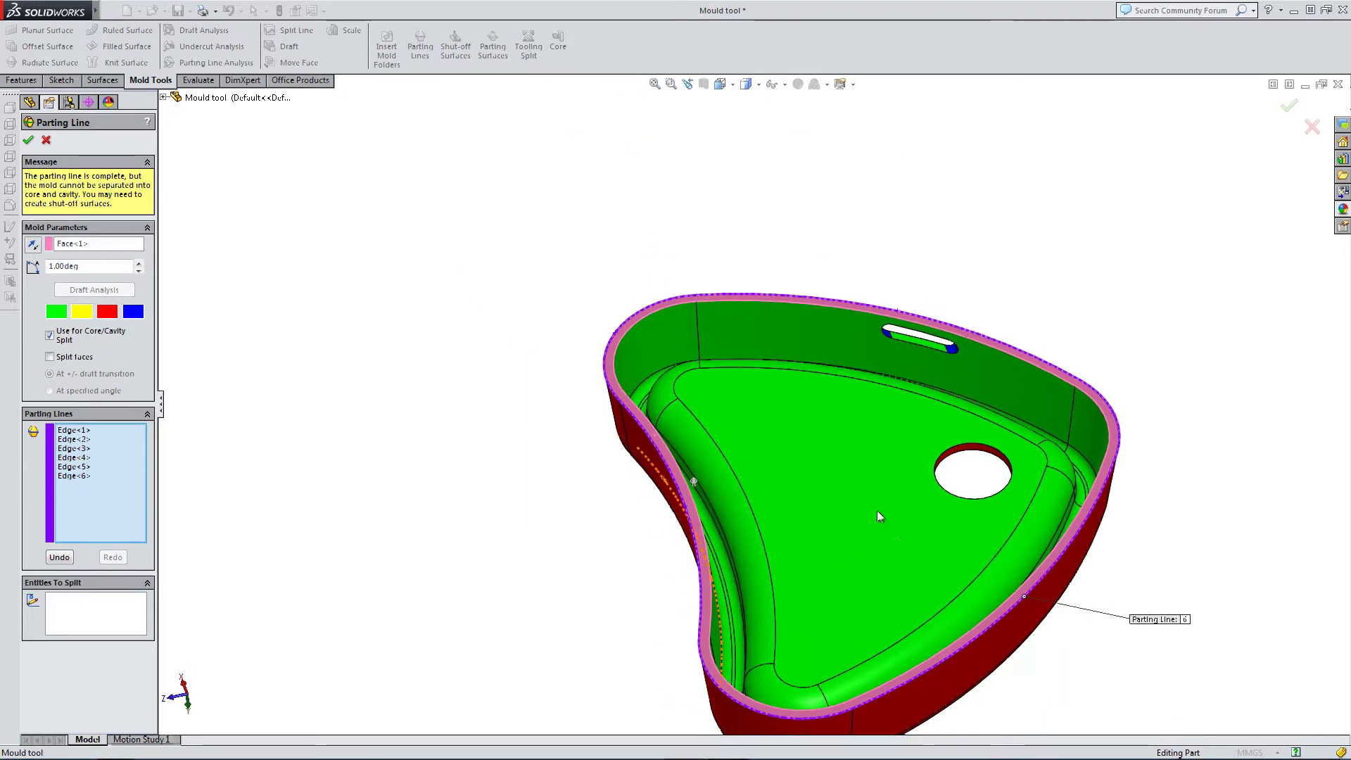
{"action": "middle_click_drag", "start_coordinate": [879, 516], "coordinate": [914, 550]}
{"action": "scroll", "coordinate": [895, 545], "scroll_direction": "down", "scroll_amount": 5}
{"action": "scroll", "coordinate": [893, 539], "scroll_direction": "up", "scroll_amount": 3}
{"action": "scroll", "coordinate": [915, 550], "scroll_direction": "down", "scroll_amount": 3}
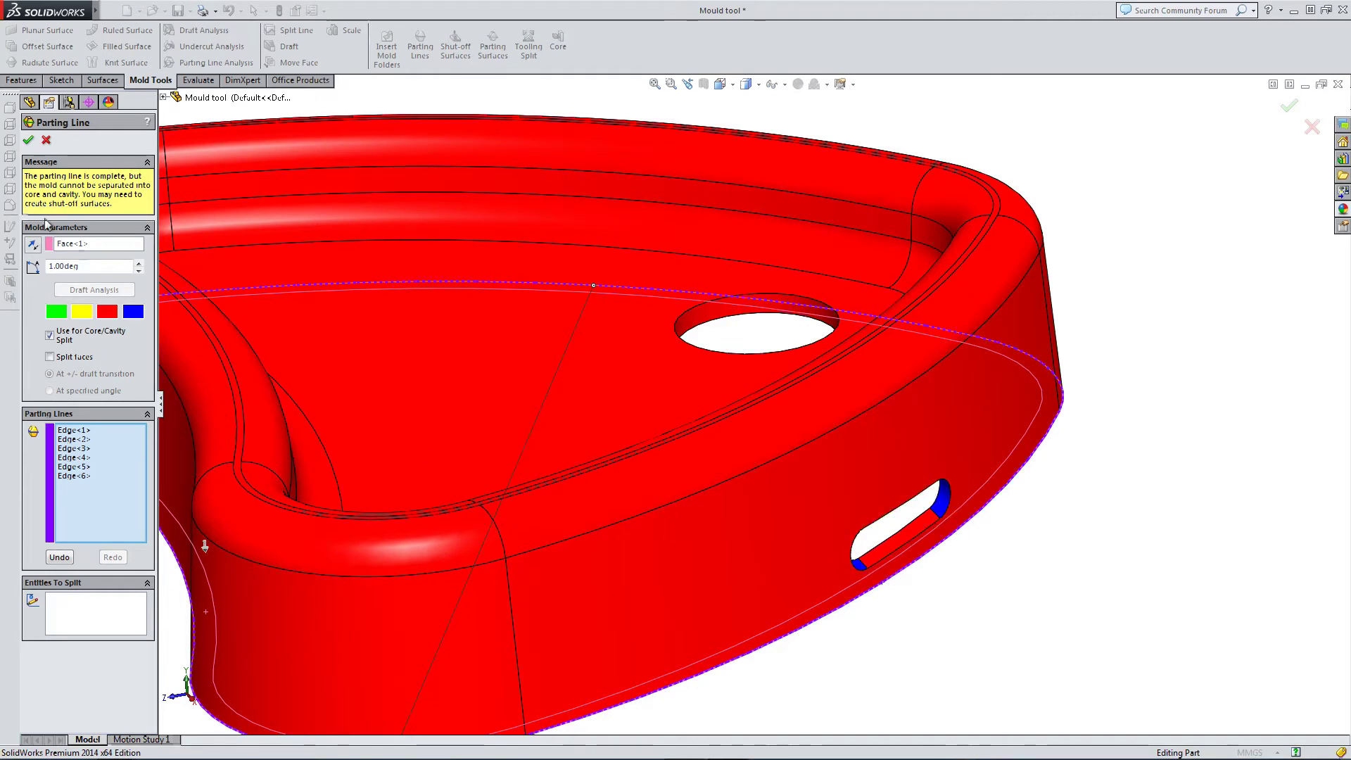
{"action": "key", "text": "f"}
- Replace the pull direction with Right Plane and rerun the draft analysis
{"action": "left_click", "coordinate": [59, 243]}
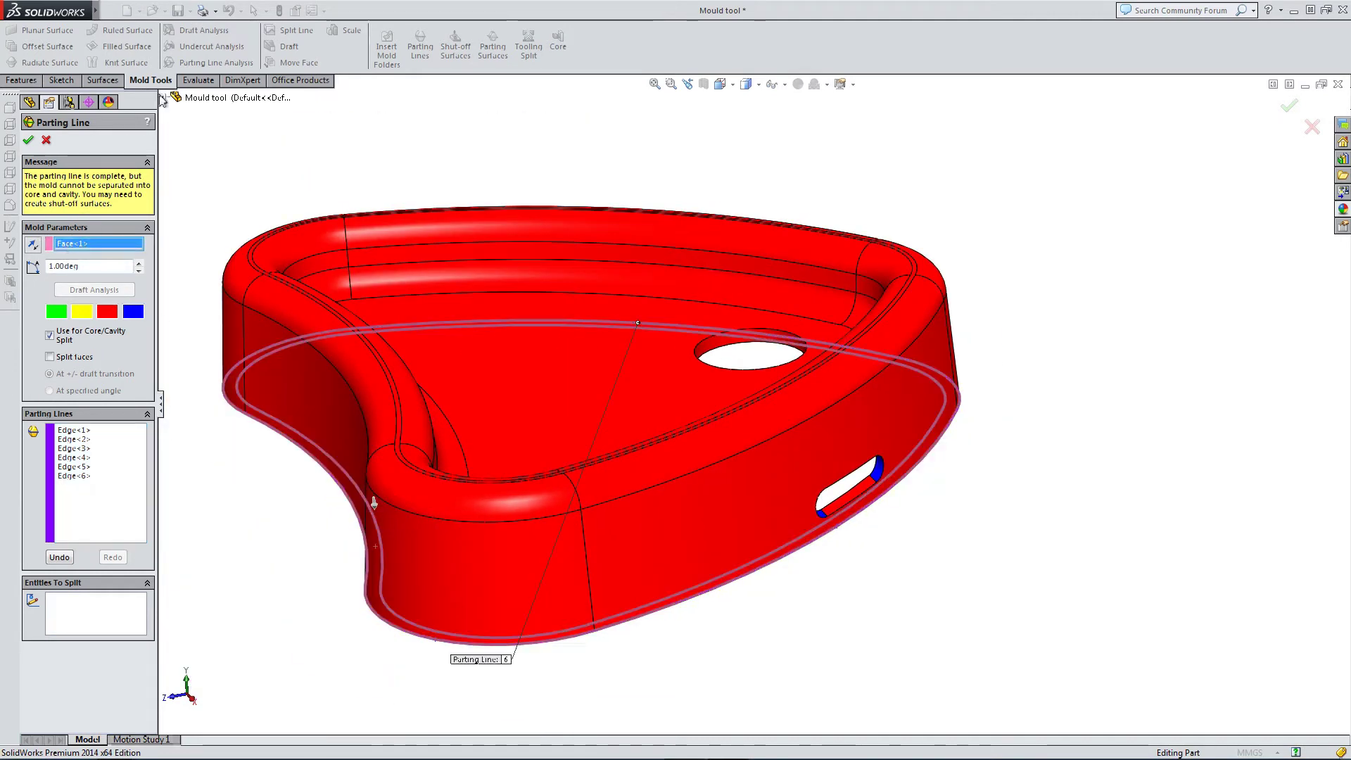
{"action": "left_click", "coordinate": [163, 98]}
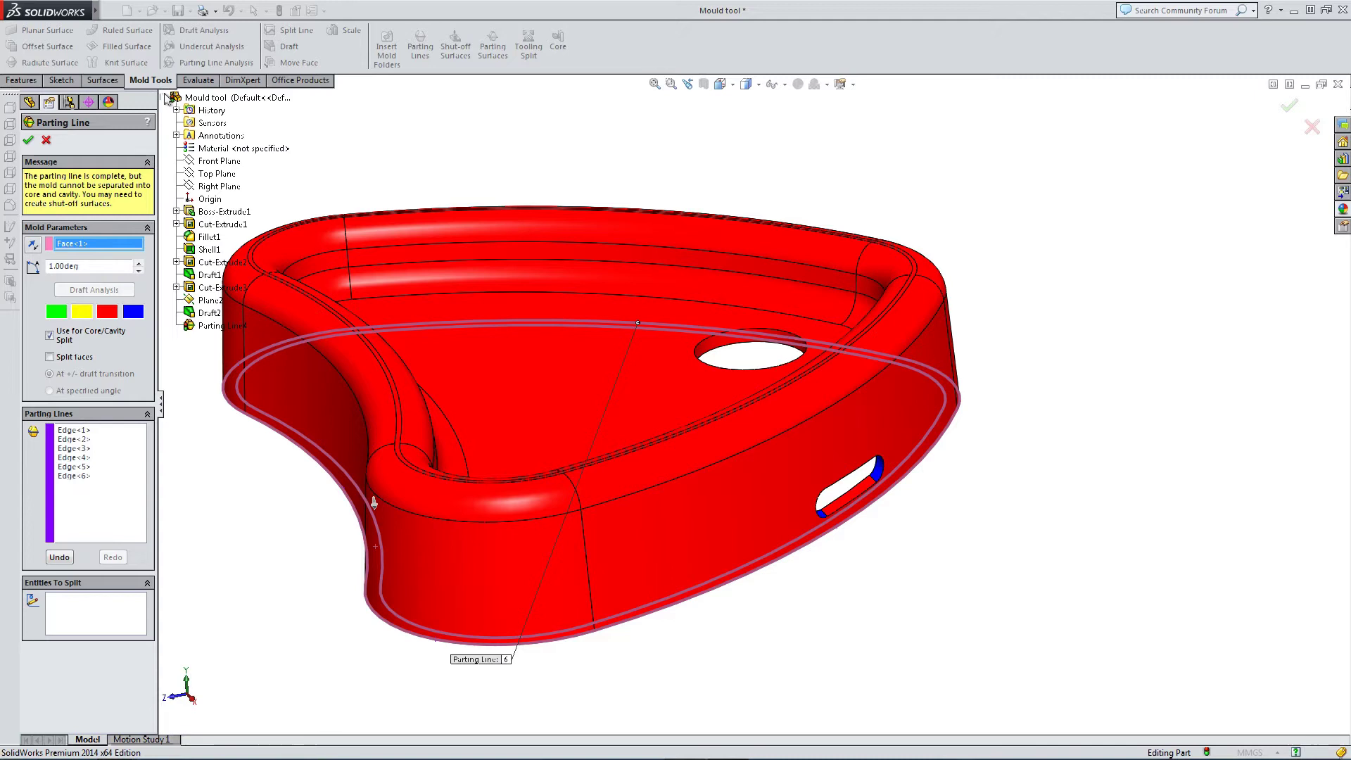
{"action": "left_click", "coordinate": [219, 188]}
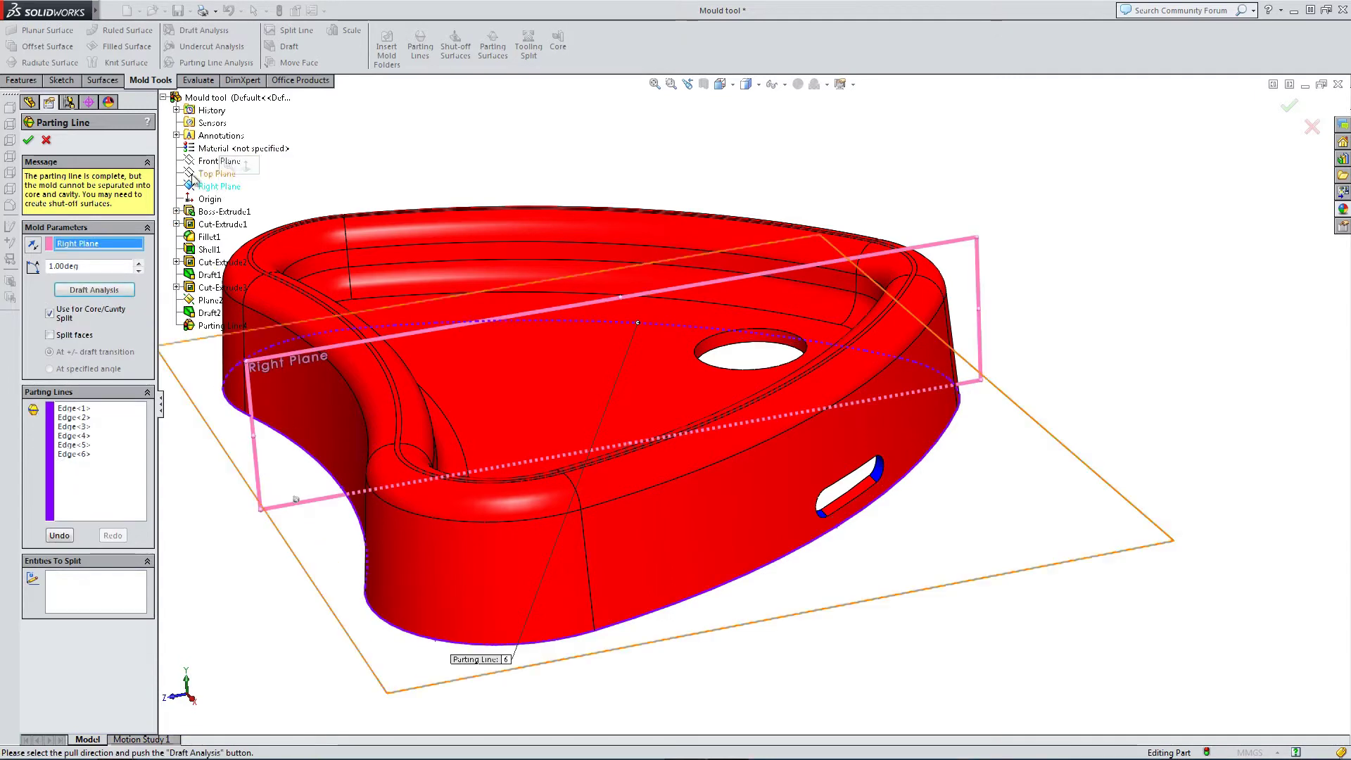
{"action": "left_click", "coordinate": [103, 292]}
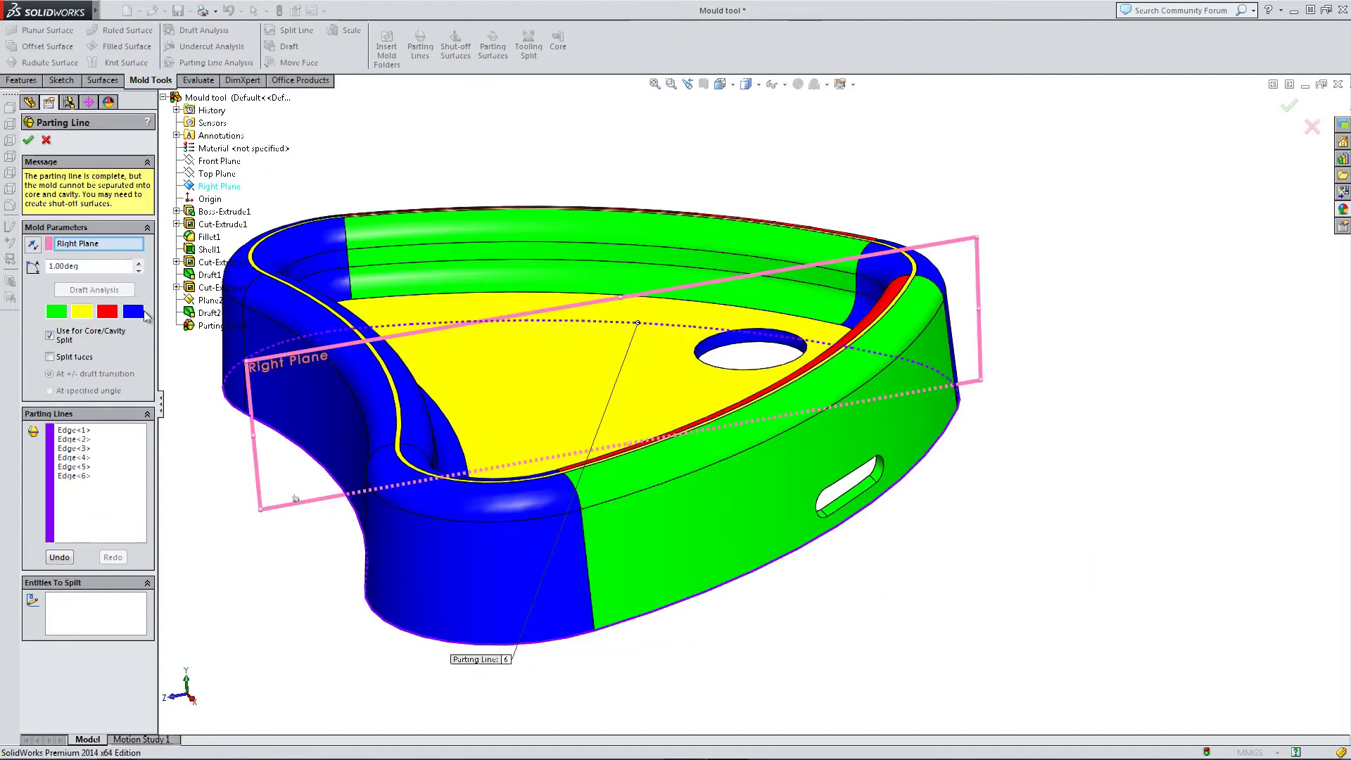
- Check the draft colours from the Right view, return to Isometric, and select the Right Plane entry
{"action": "left_click", "coordinate": [723, 85]}
{"action": "left_click", "coordinate": [756, 137]}
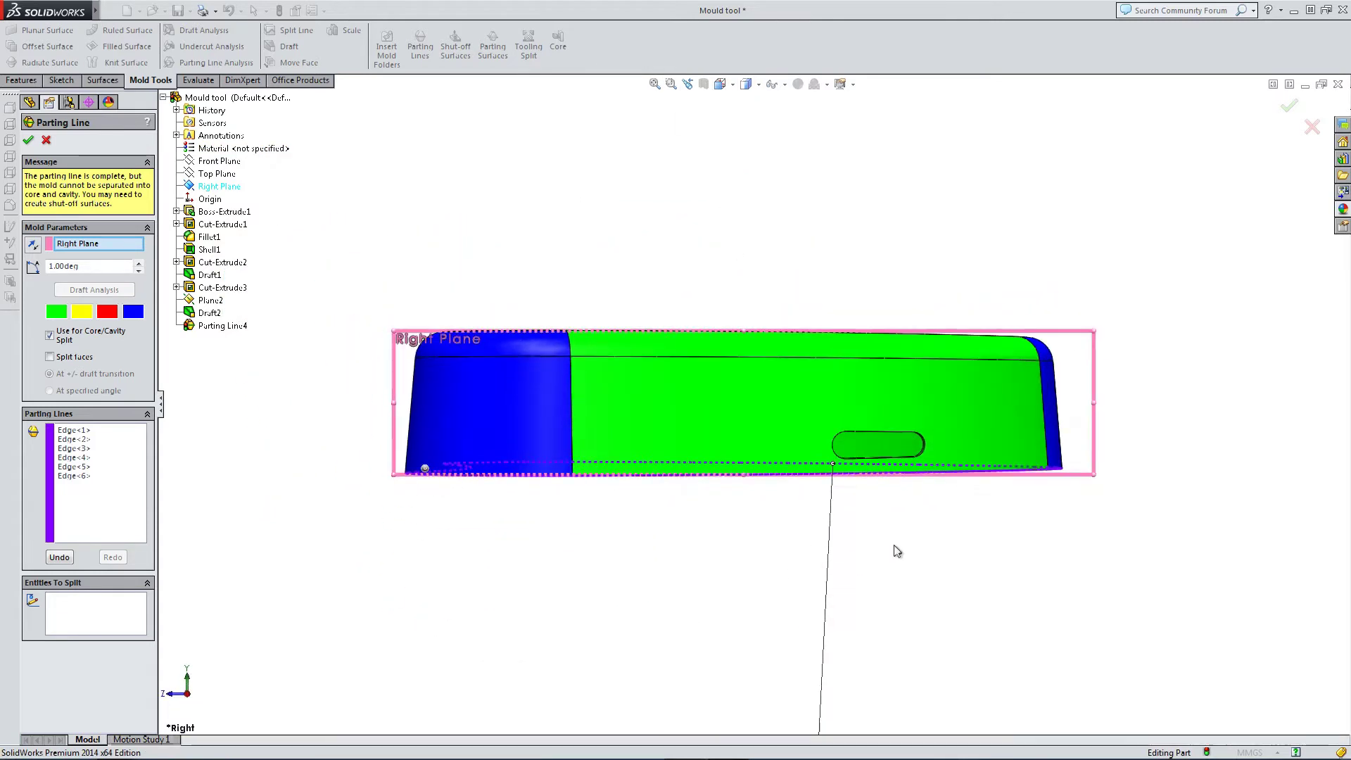
{"action": "scroll", "coordinate": [893, 549], "scroll_direction": "down", "scroll_amount": 5}
{"action": "scroll", "coordinate": [884, 507], "scroll_direction": "down", "scroll_amount": 3}
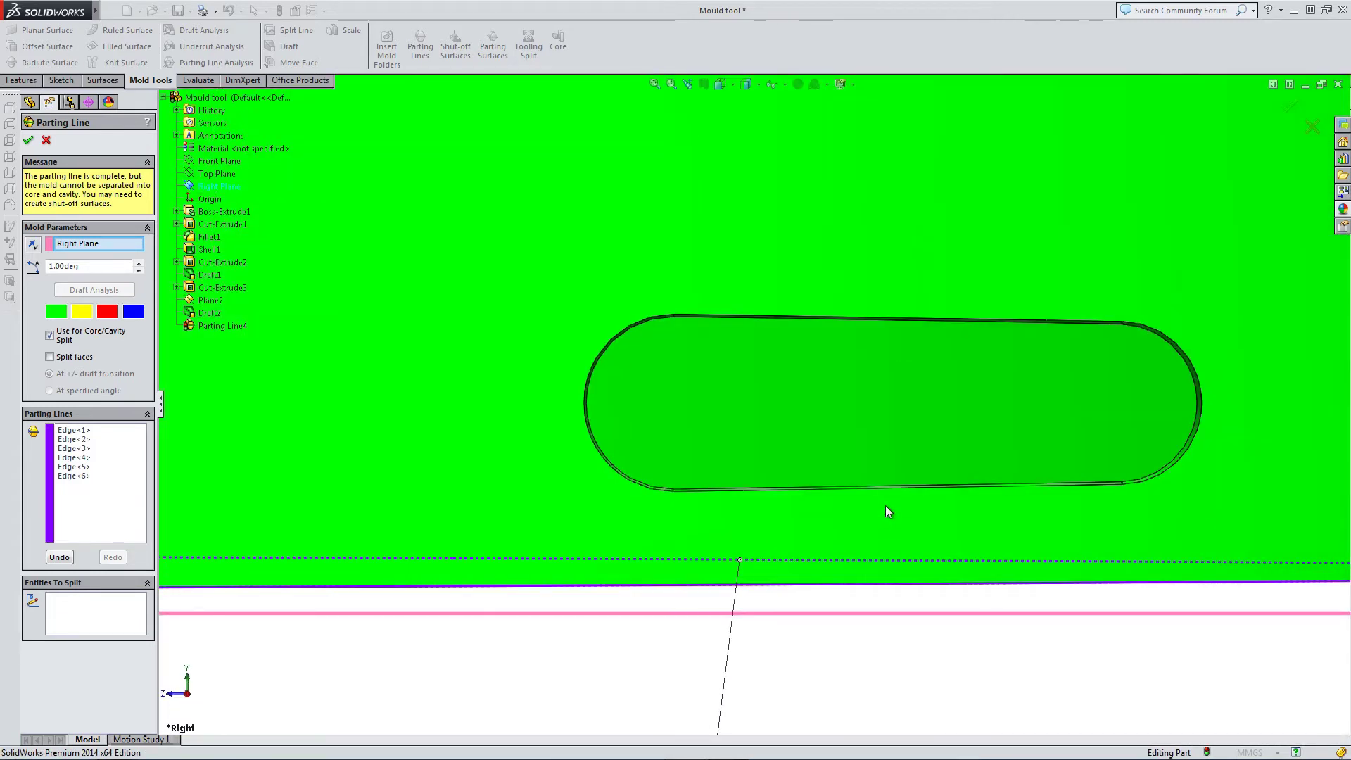
{"action": "scroll", "coordinate": [885, 506], "scroll_direction": "down", "scroll_amount": 1}
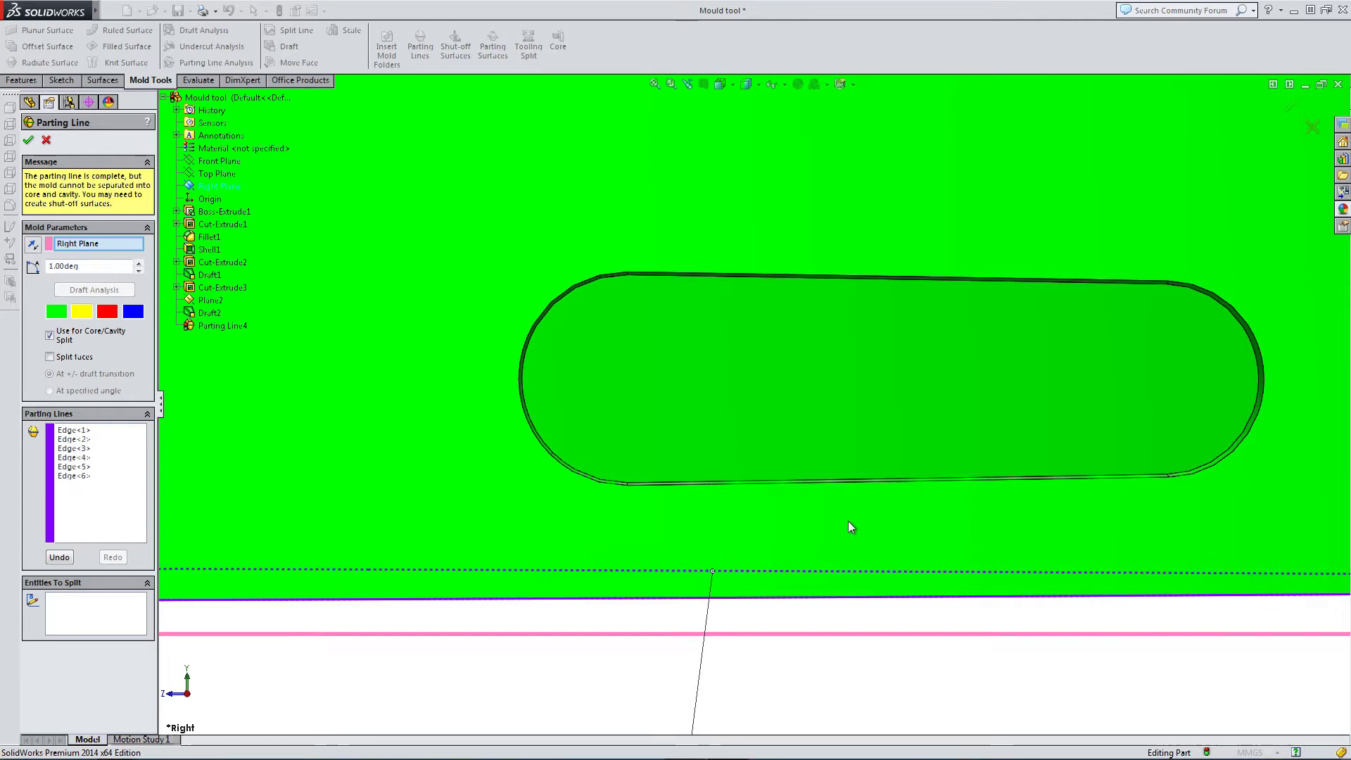
{"action": "scroll", "coordinate": [847, 521], "scroll_direction": "up", "scroll_amount": 5}
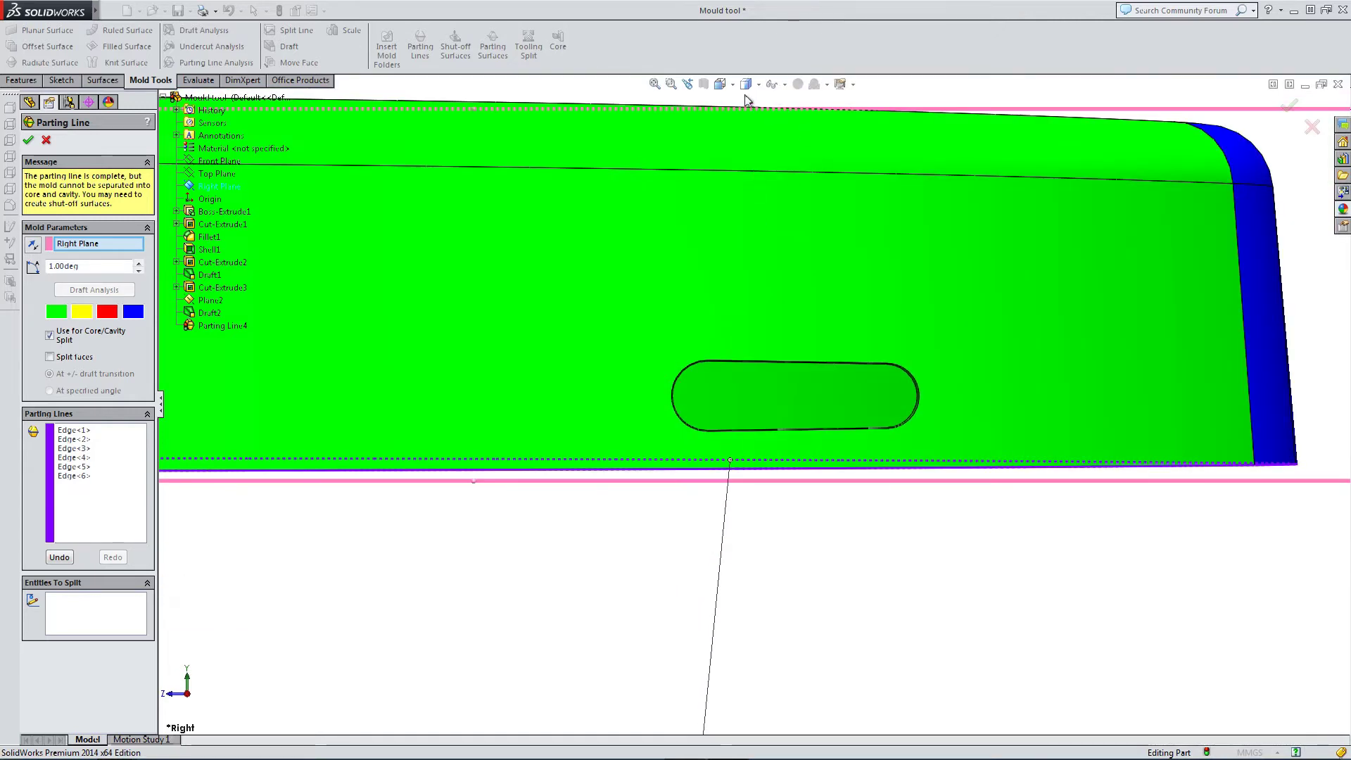
{"action": "left_click", "coordinate": [720, 84]}
{"action": "left_click", "coordinate": [792, 120]}
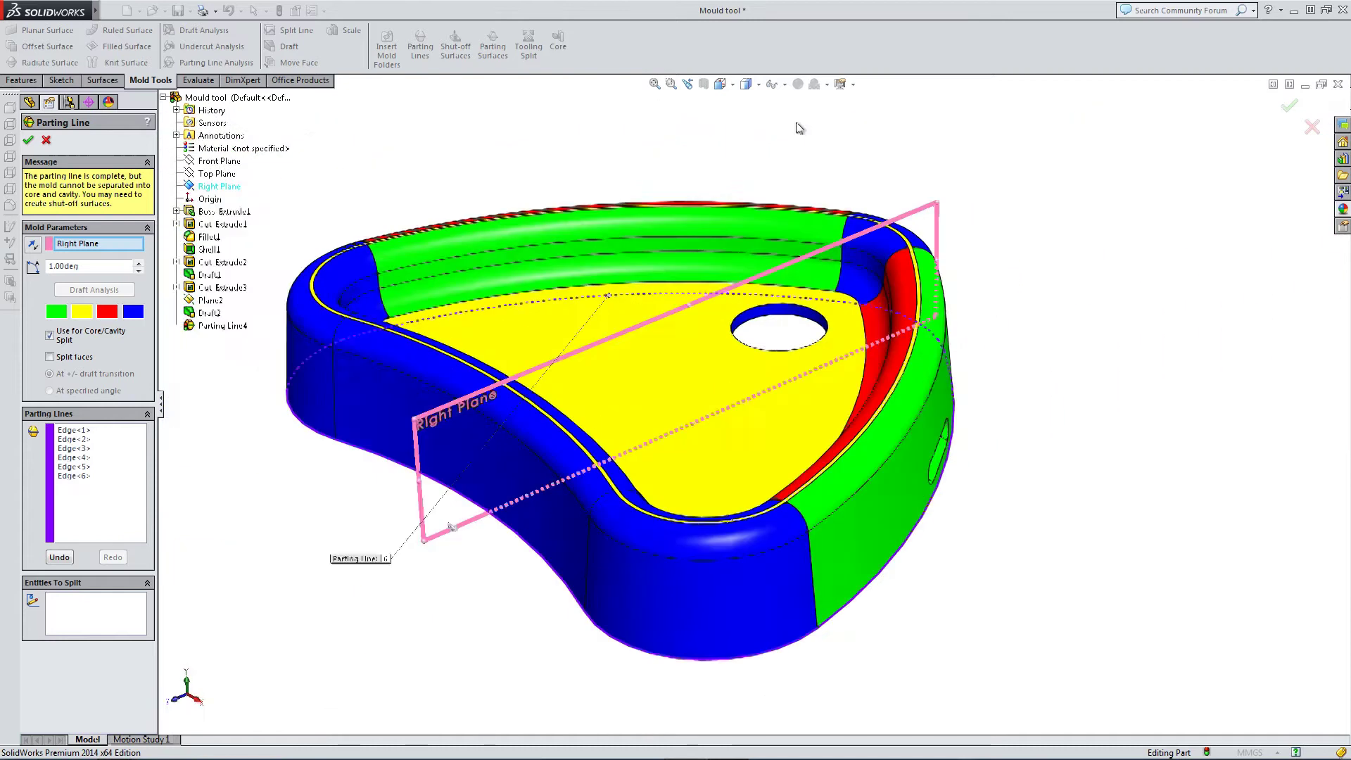
{"action": "left_click", "coordinate": [63, 246]}
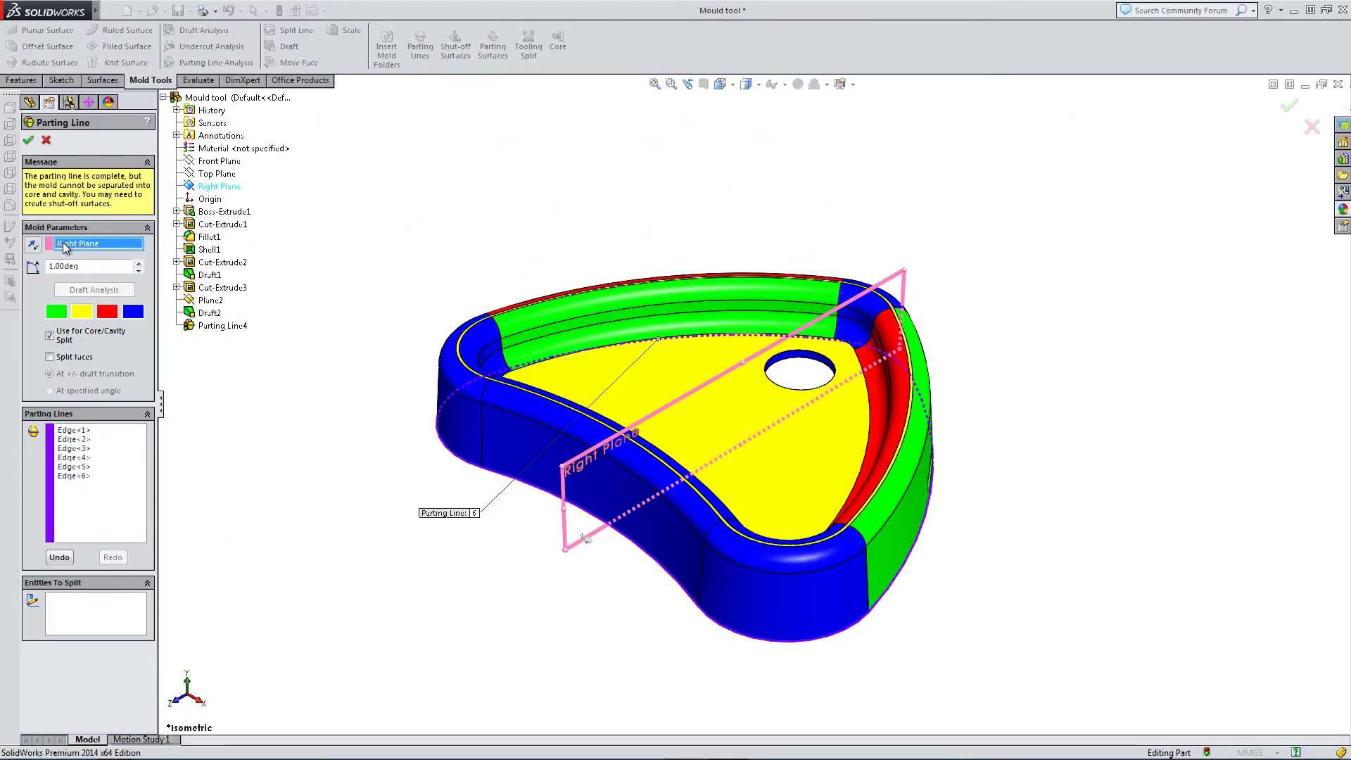
- Swap Right Plane for a part face as pull direction, leaving the tray coloured red
{"action": "key", "text": "Delete"}
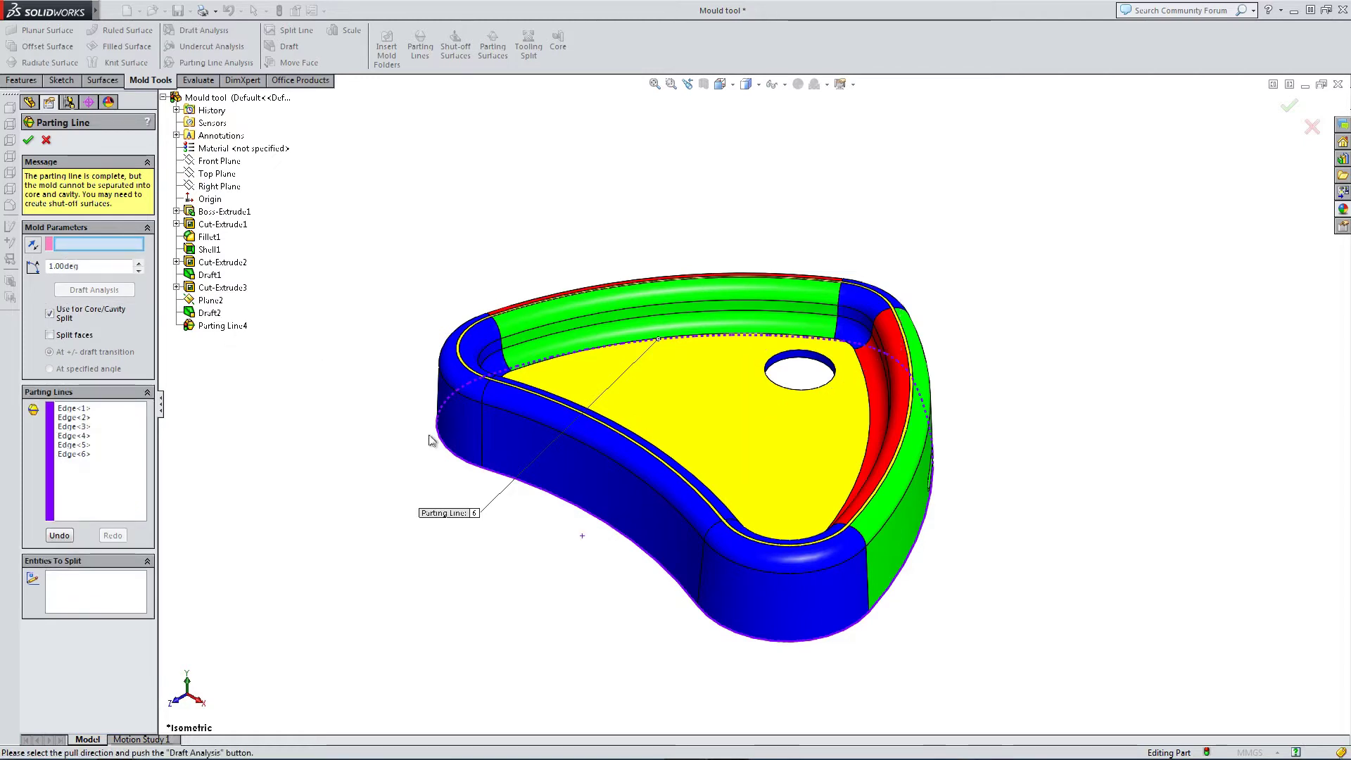
{"action": "middle_click_drag", "start_coordinate": [432, 440], "coordinate": [401, 159]}
{"action": "scroll", "coordinate": [476, 521], "scroll_direction": "down", "scroll_amount": 5}
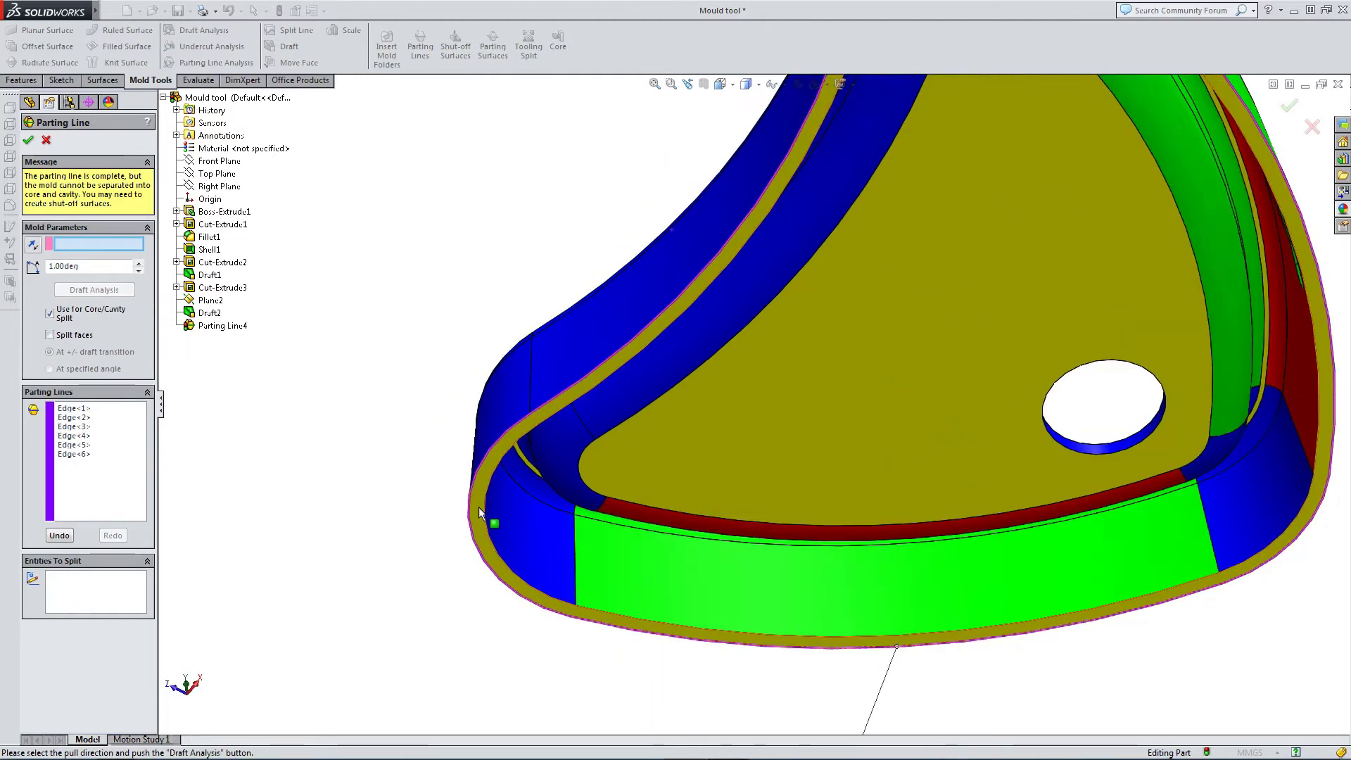
{"action": "left_click", "coordinate": [479, 512]}
{"action": "scroll", "coordinate": [450, 409], "scroll_direction": "up", "scroll_amount": 5}
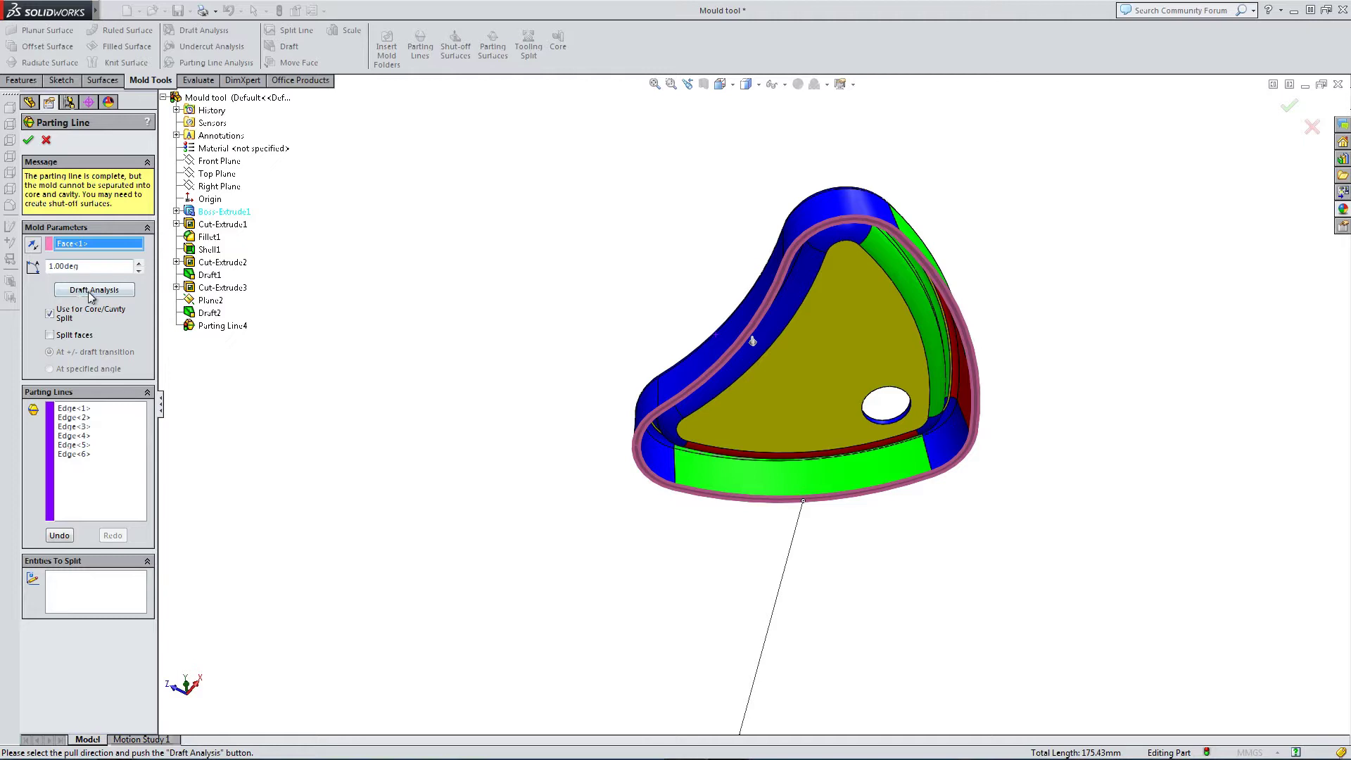
{"action": "middle_click_drag", "start_coordinate": [583, 206], "coordinate": [634, 487]}
{"action": "scroll", "coordinate": [808, 404], "scroll_direction": "down", "scroll_amount": 4}
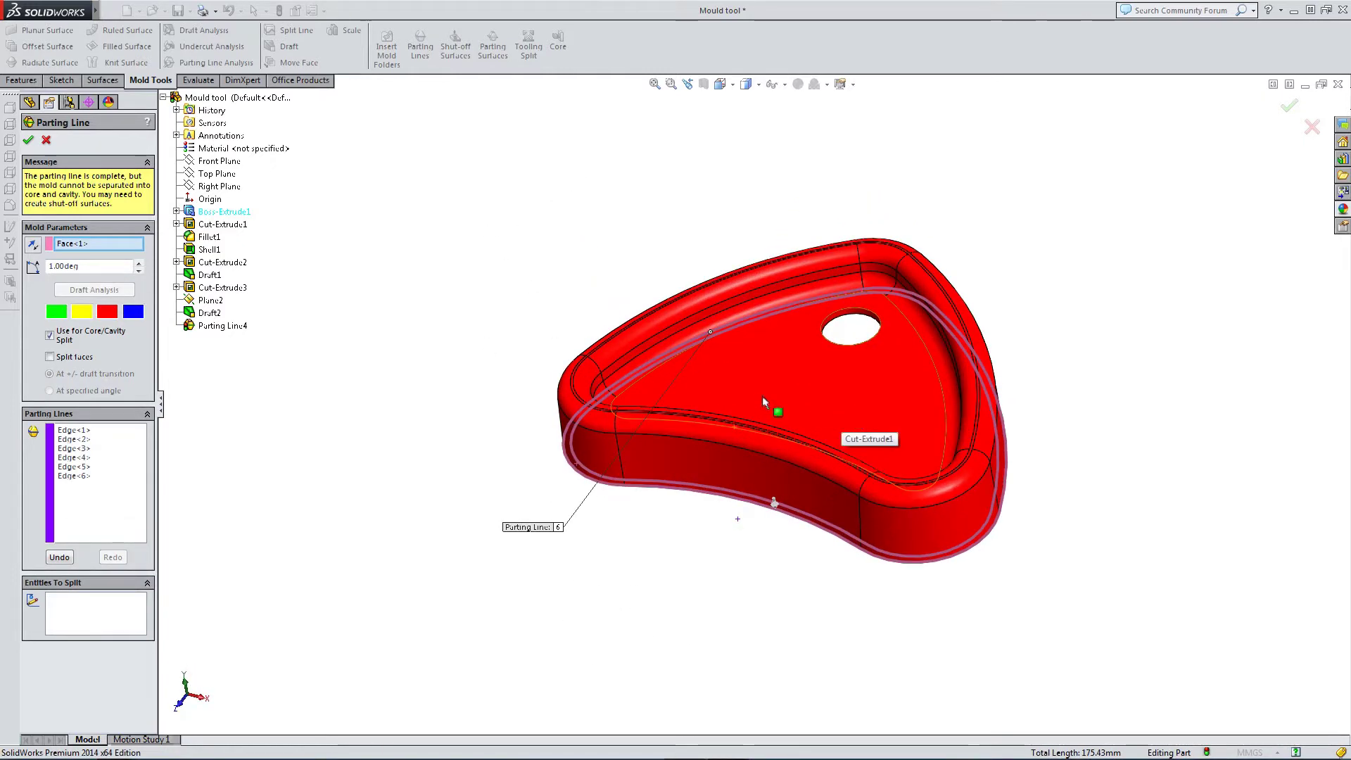
- Accept Parting Line4 and begin a shut-off surface over the hole and slot
{"action": "left_click", "coordinate": [29, 143]}
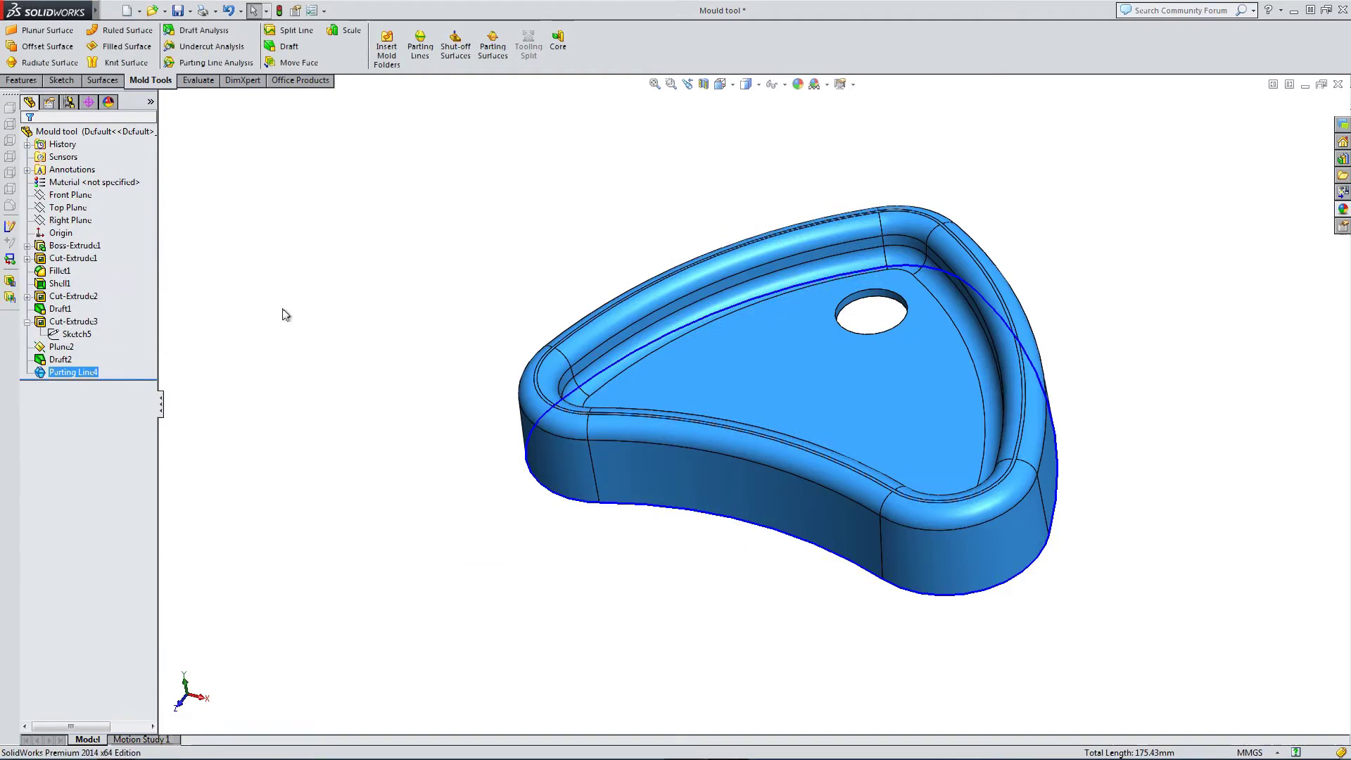
{"action": "middle_click_drag", "start_coordinate": [409, 338], "coordinate": [373, 299]}
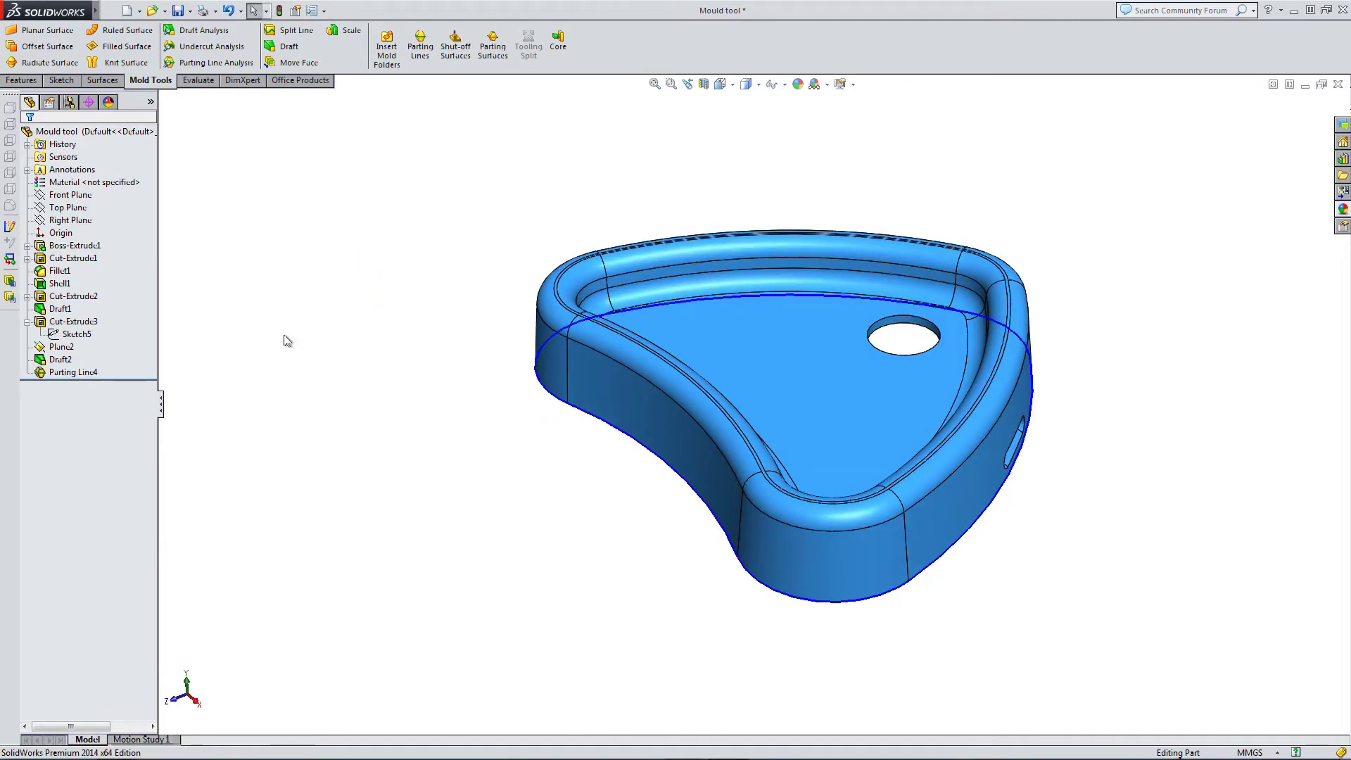
{"action": "left_click", "coordinate": [455, 47]}
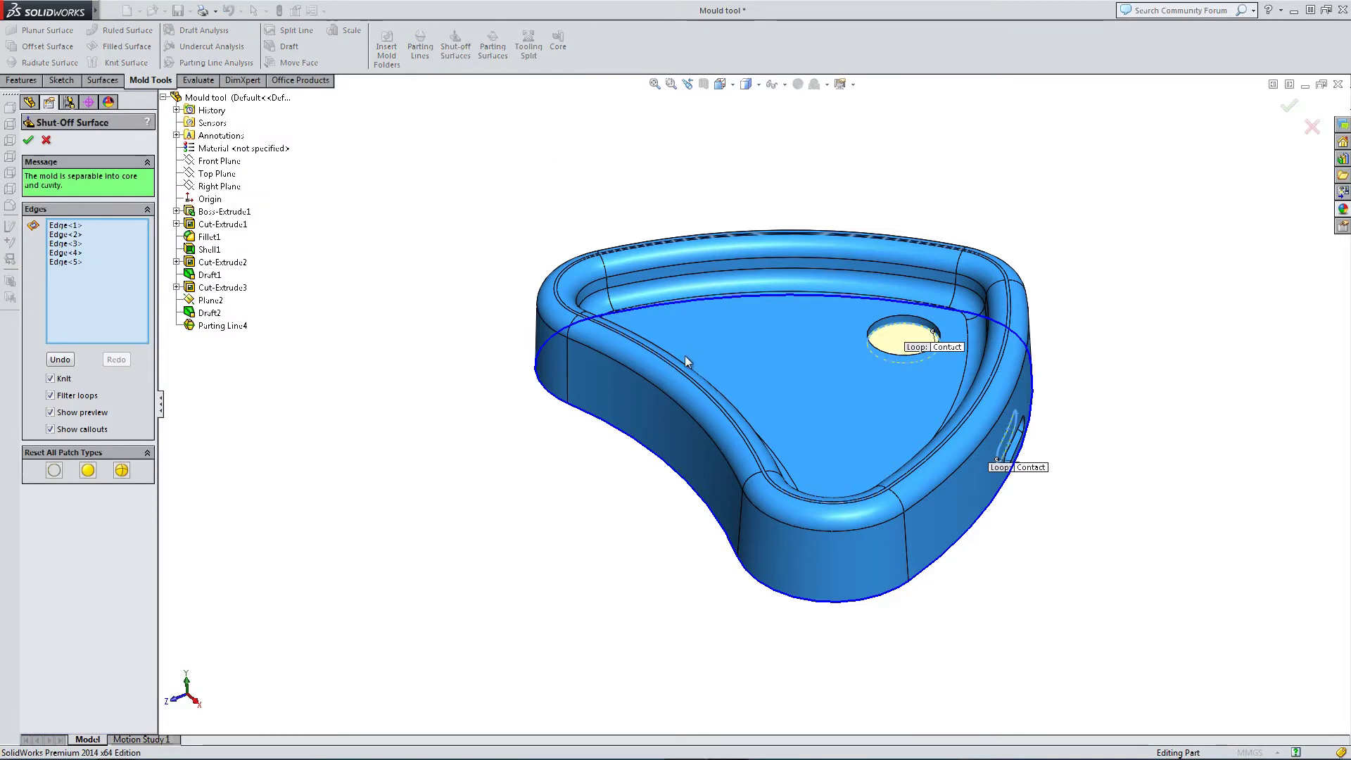
{"action": "scroll", "coordinate": [946, 387], "scroll_direction": "down", "scroll_amount": 5}
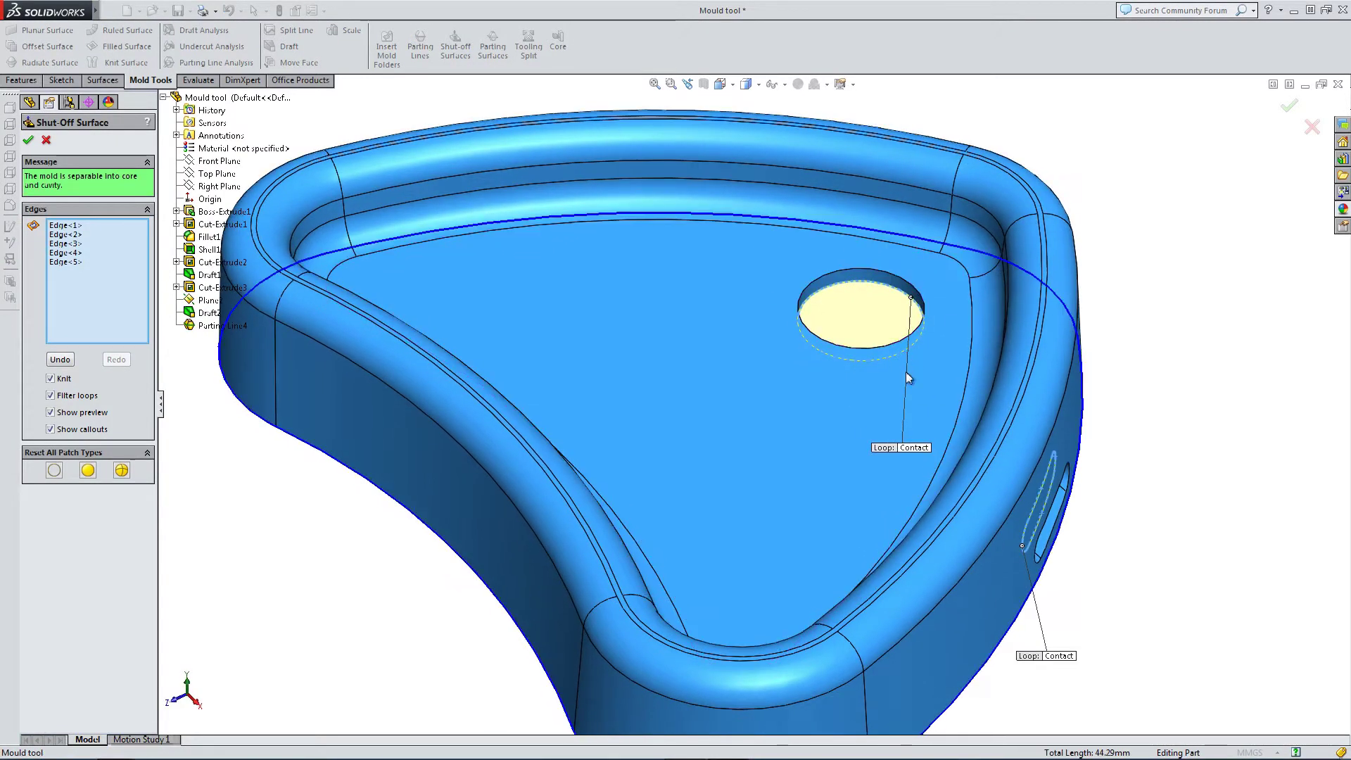
{"action": "scroll", "coordinate": [885, 359], "scroll_direction": "down", "scroll_amount": 3}
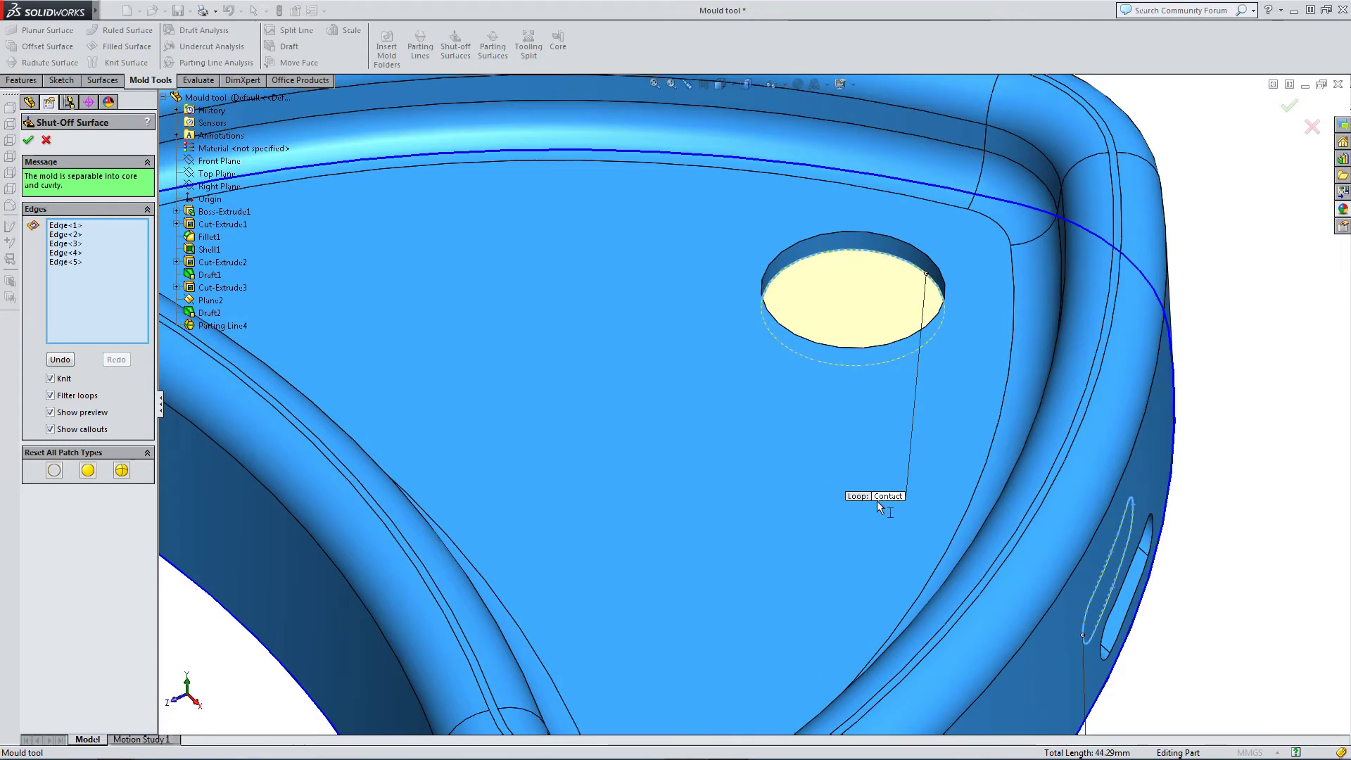
{"action": "scroll", "coordinate": [880, 505], "scroll_direction": "up", "scroll_amount": 8}
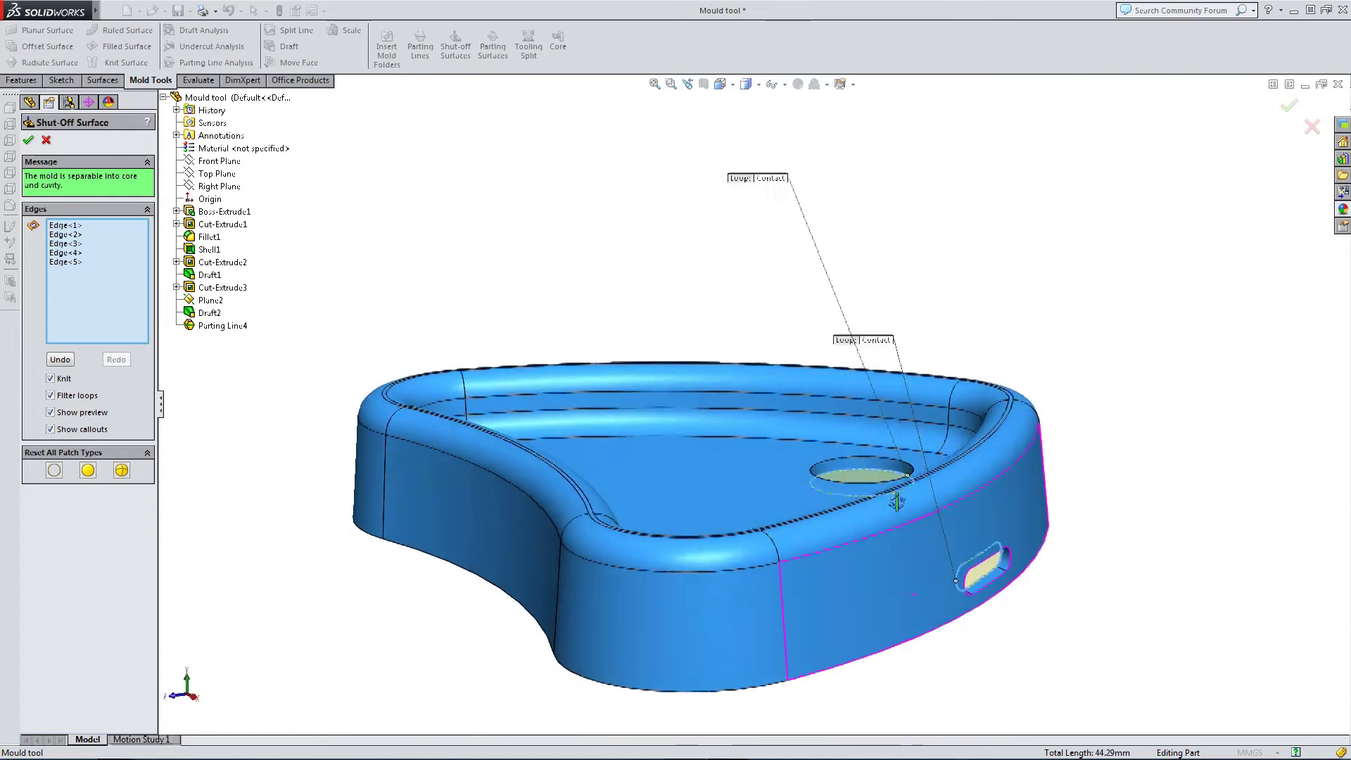
{"action": "scroll", "coordinate": [956, 581], "scroll_direction": "down", "scroll_amount": 5}
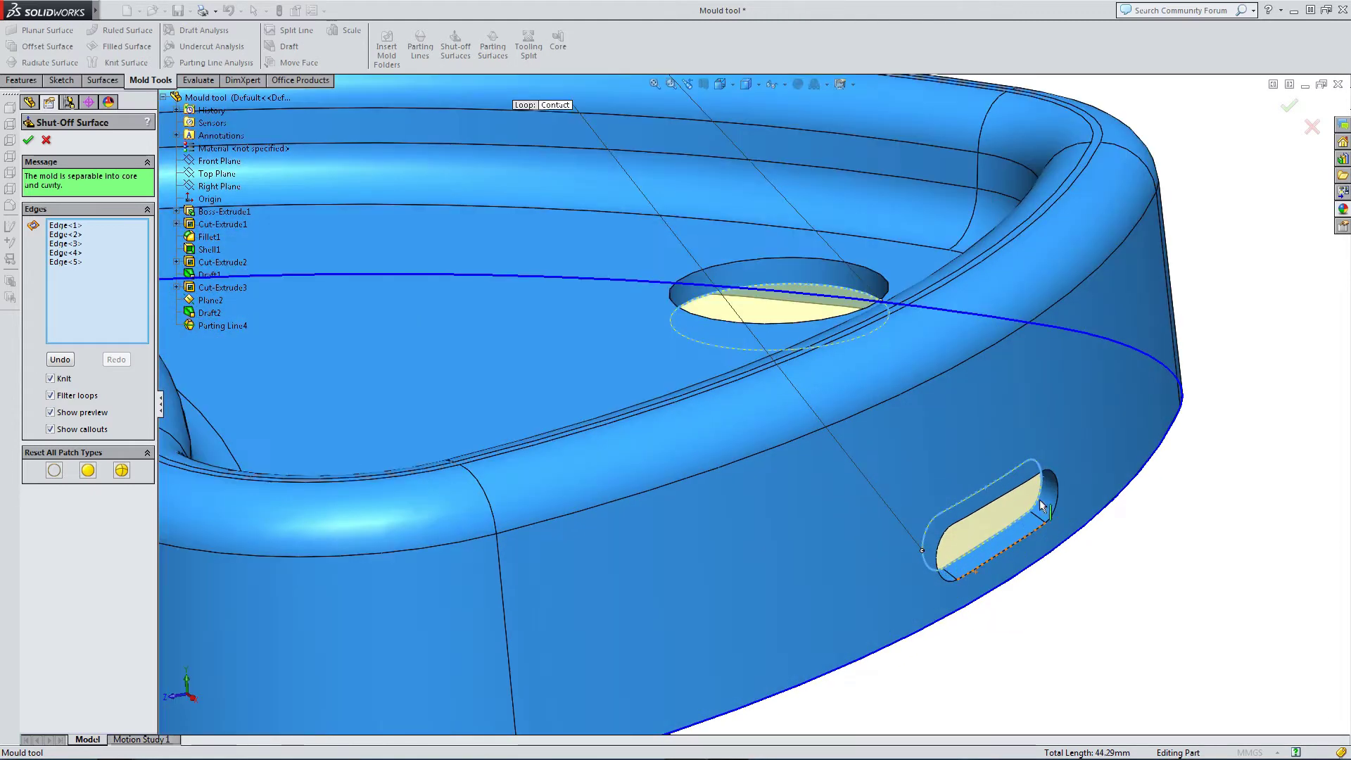
{"action": "scroll", "coordinate": [944, 563], "scroll_direction": "up", "scroll_amount": 5}
- Set the slot loop patch to Tangent and create Shut-Off Surface4
{"action": "middle_click_drag", "start_coordinate": [915, 555], "coordinate": [842, 529]}
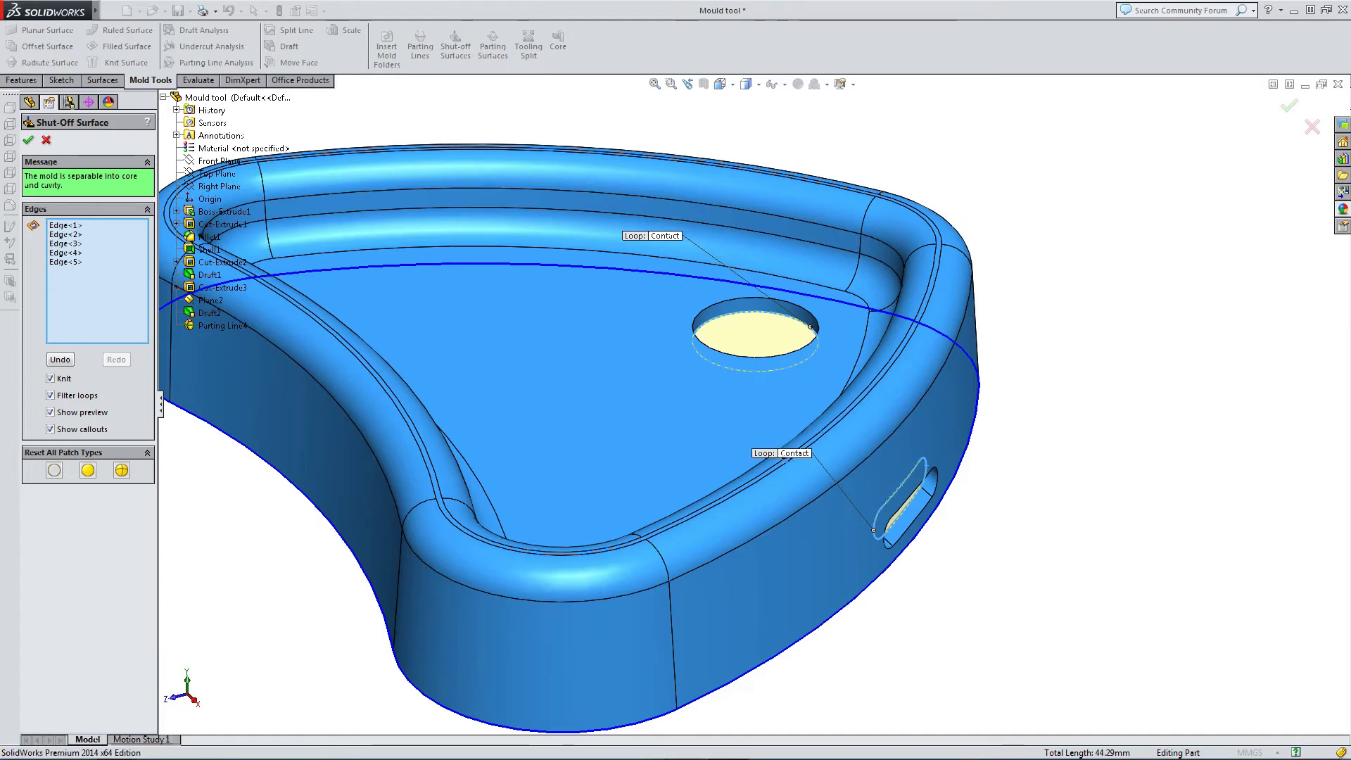
{"action": "left_click", "coordinate": [783, 453]}
{"action": "left_click", "coordinate": [788, 464]}
{"action": "scroll", "coordinate": [885, 584], "scroll_direction": "down", "scroll_amount": 2}
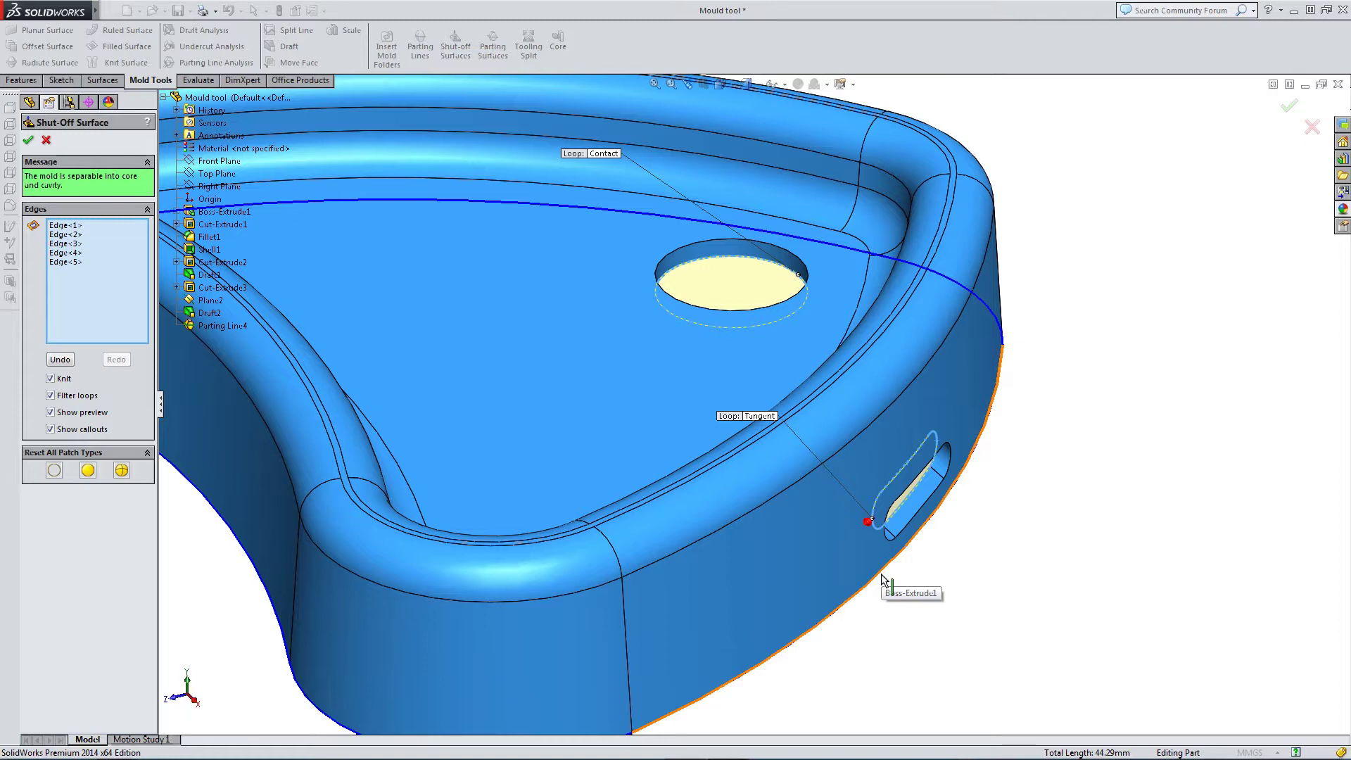
{"action": "scroll", "coordinate": [885, 584], "scroll_direction": "up", "scroll_amount": 3}
{"action": "middle_click_drag", "start_coordinate": [678, 400], "coordinate": [656, 426]}
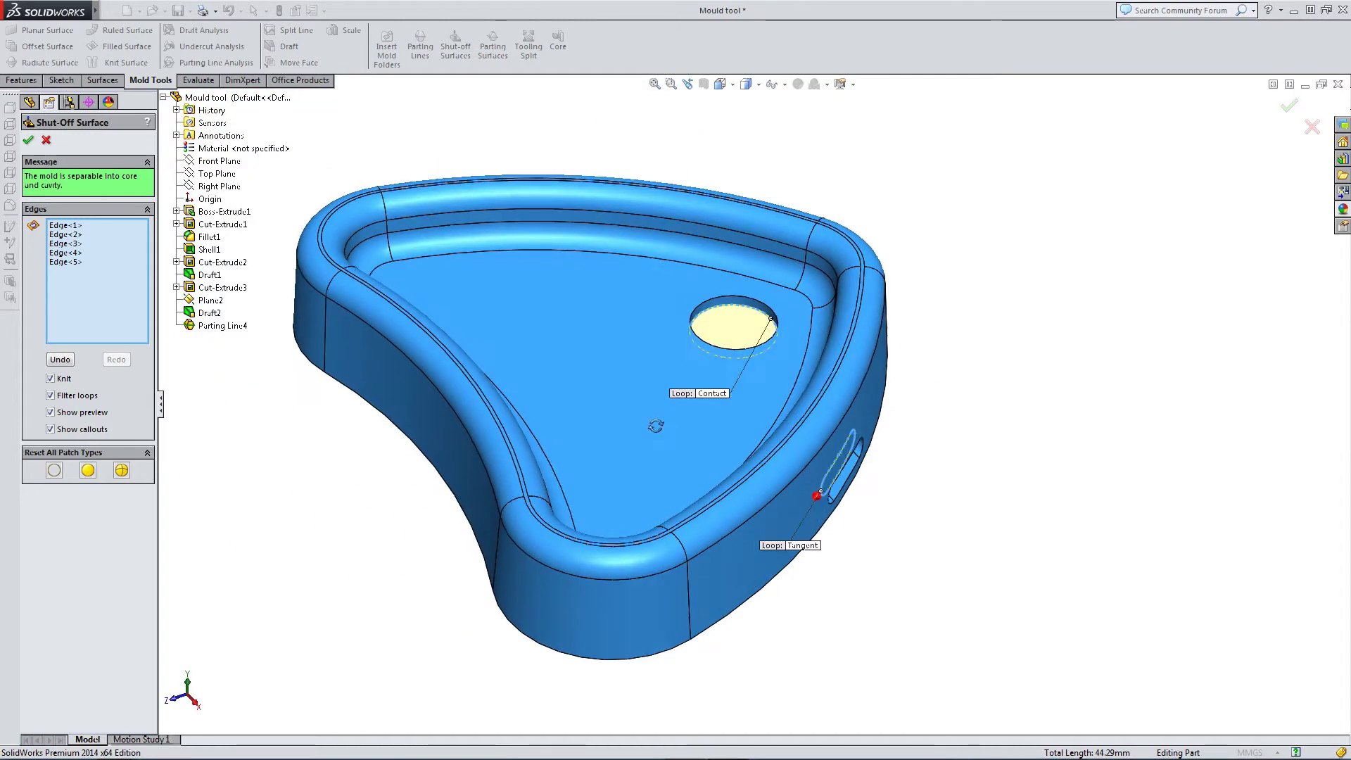
{"action": "left_click", "coordinate": [29, 141]}
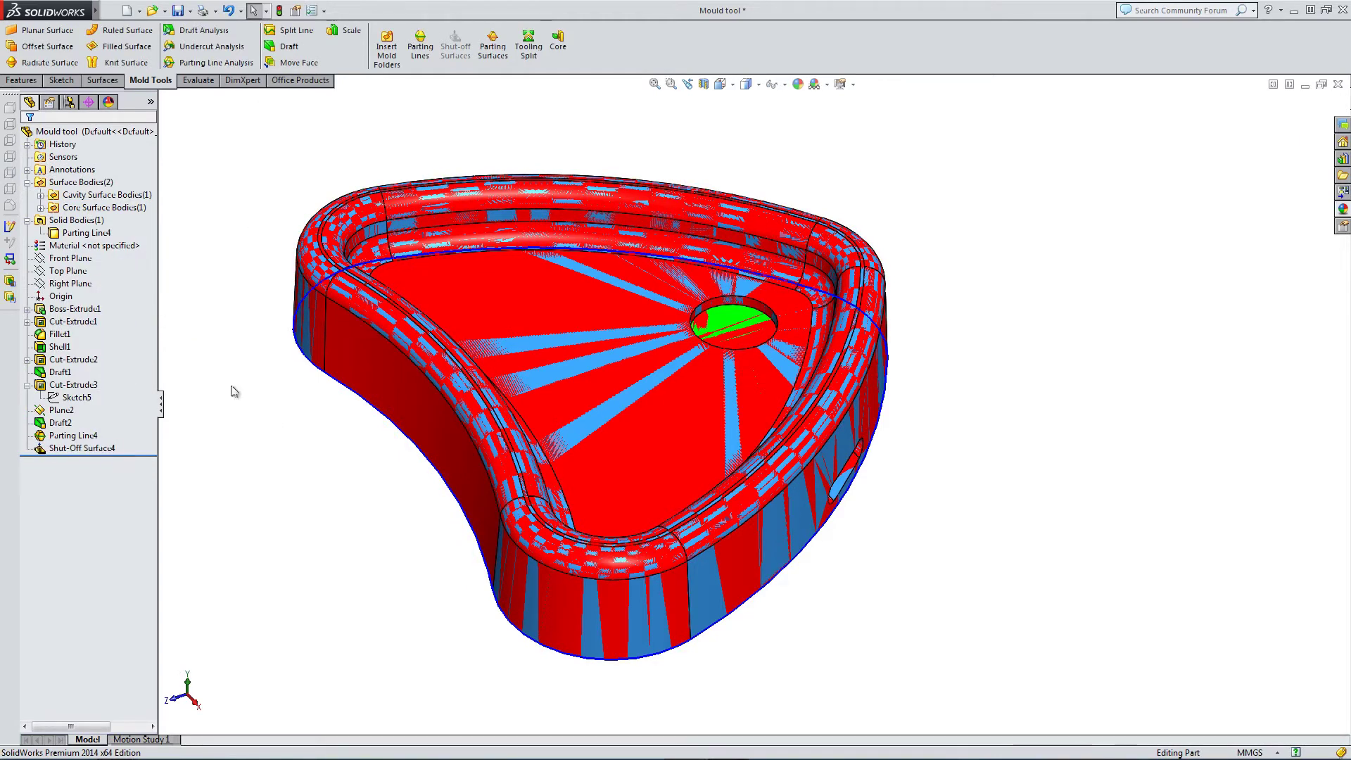
- Hide the red outer wall surface body
{"action": "left_click", "coordinate": [78, 238]}
{"action": "left_click", "coordinate": [262, 362]}
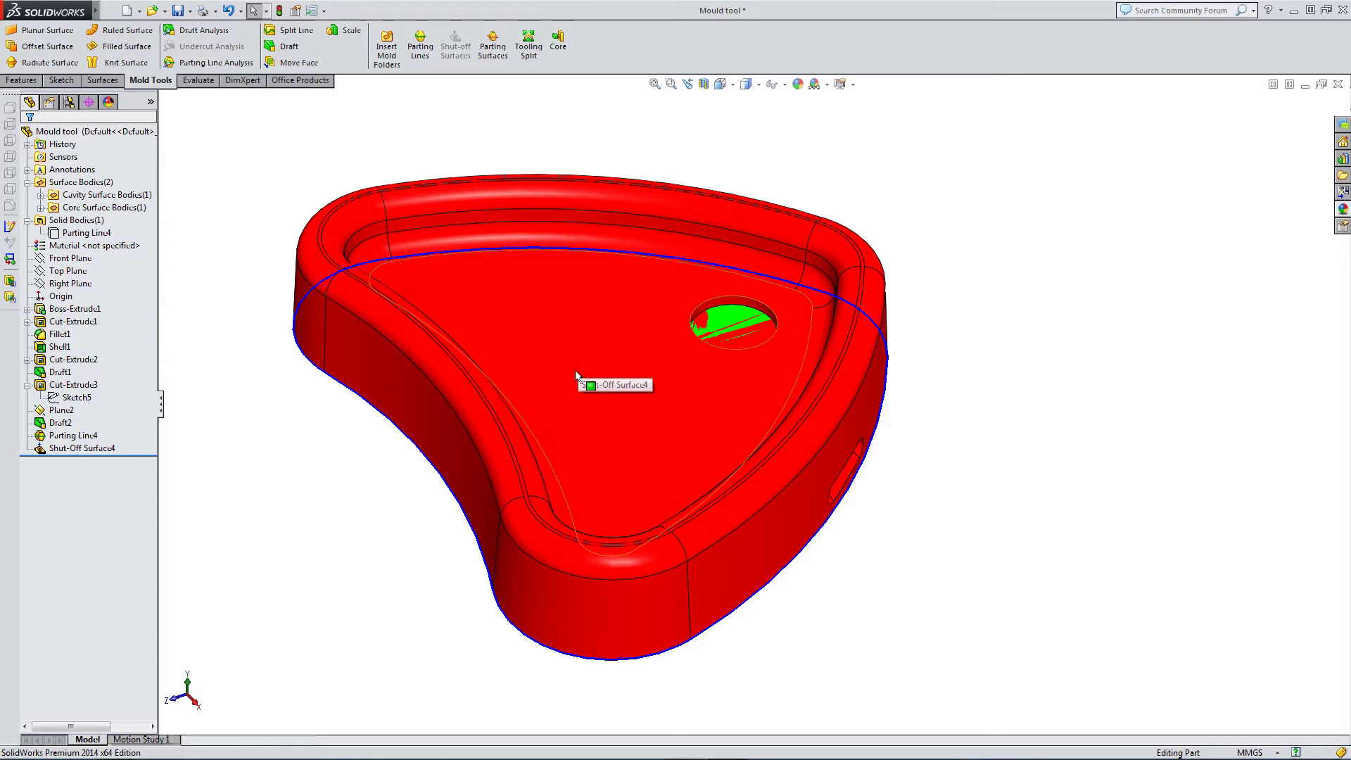
{"action": "middle_click_drag", "start_coordinate": [584, 376], "coordinate": [518, 139]}
{"action": "middle_click_drag", "start_coordinate": [429, 490], "coordinate": [517, 332]}
{"action": "scroll", "coordinate": [707, 344], "scroll_direction": "down", "scroll_amount": 5}
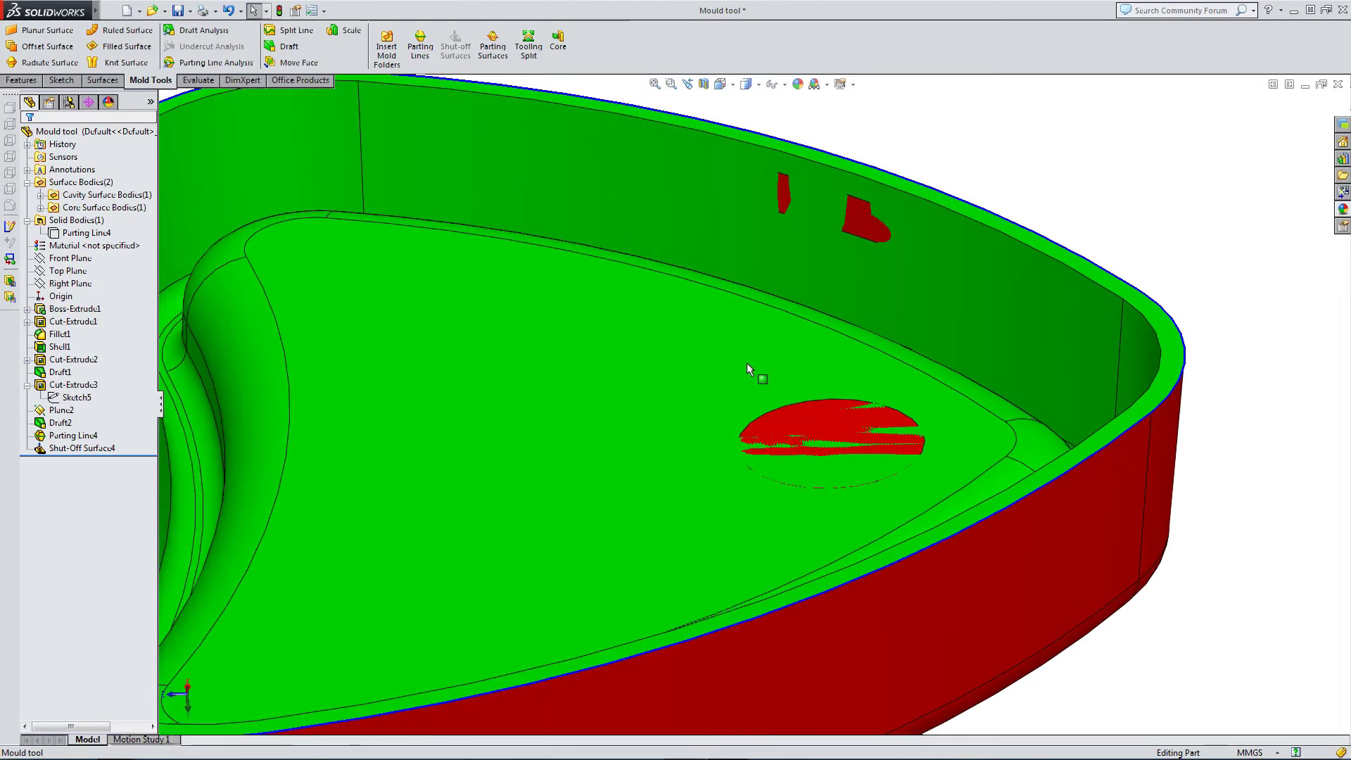
{"action": "scroll", "coordinate": [723, 373], "scroll_direction": "up", "scroll_amount": 5}
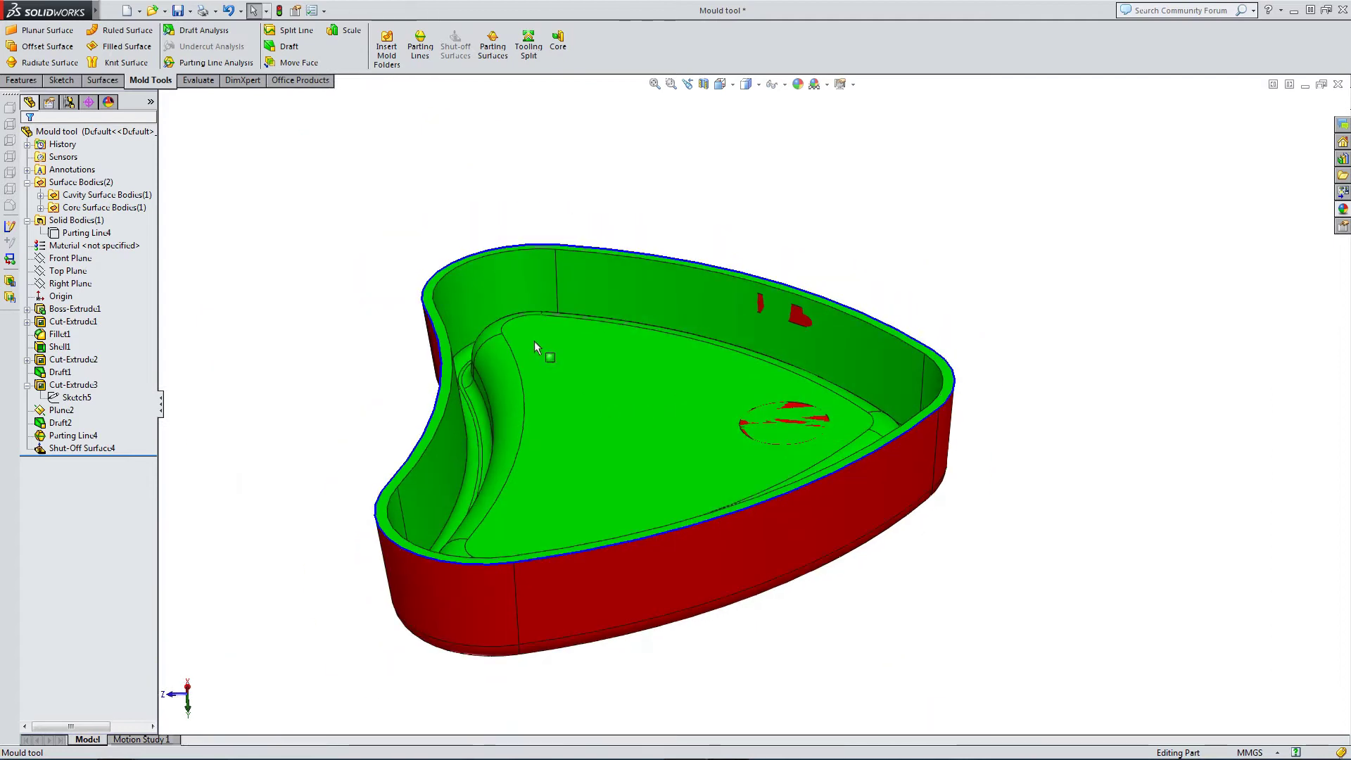
{"action": "left_click", "coordinate": [588, 586]}
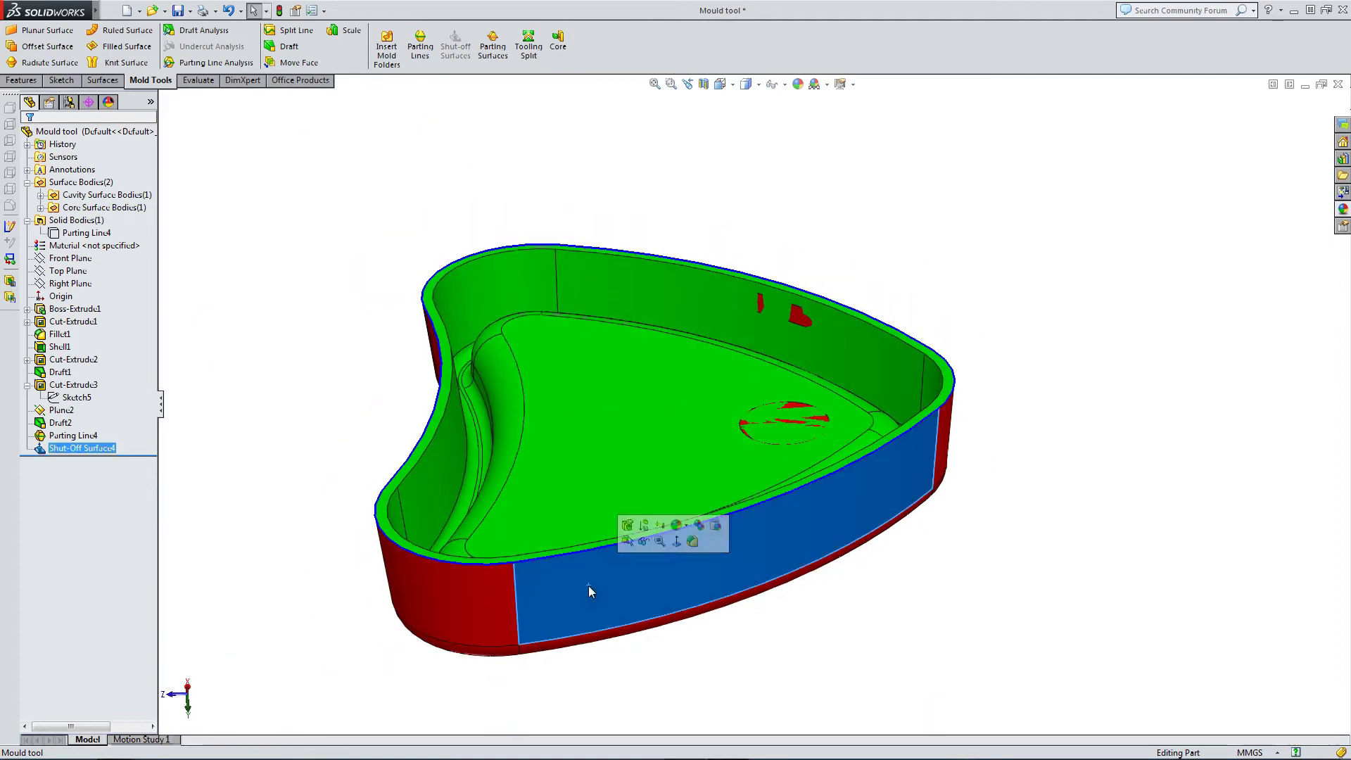
{"action": "left_click", "coordinate": [644, 545]}
- Show the core shut-off surface body and hide the cavity shut-off surface body
{"action": "middle_click_drag", "start_coordinate": [653, 302], "coordinate": [506, 504]}
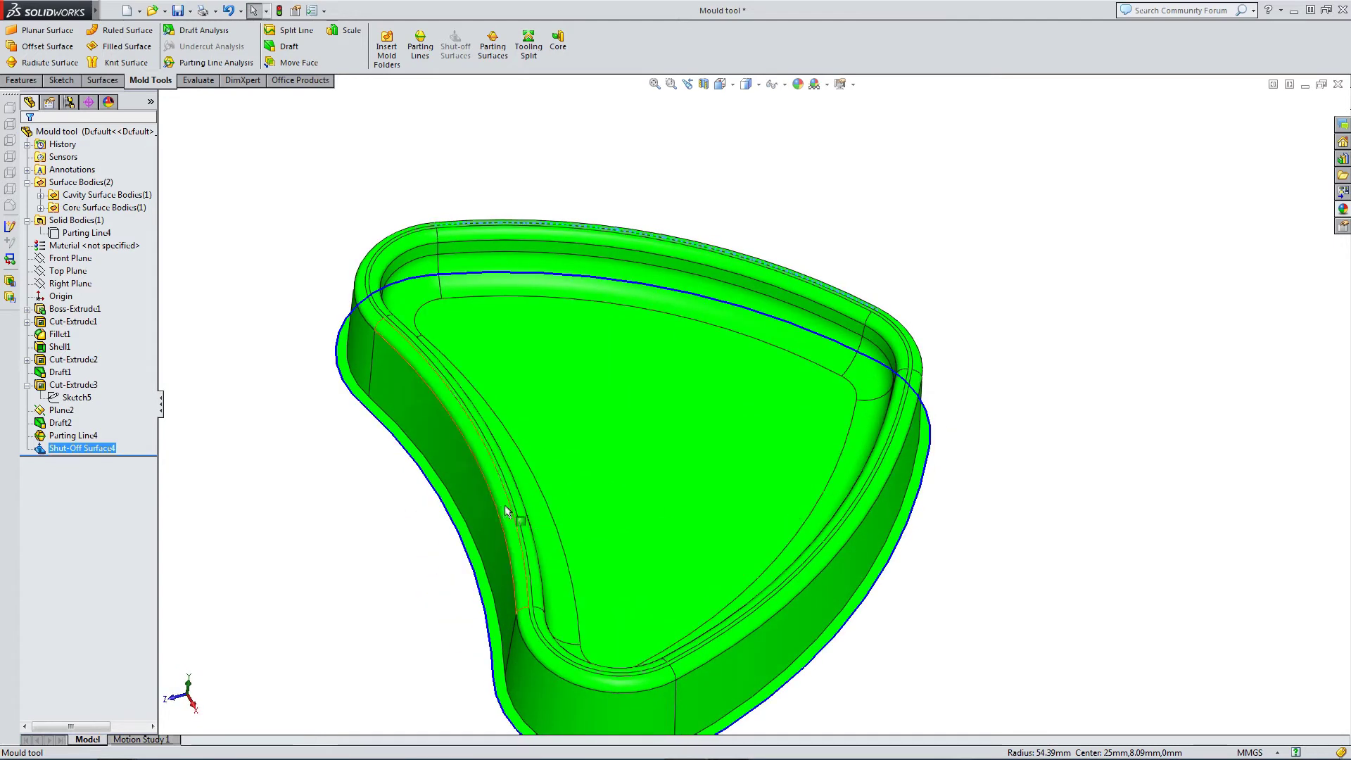
{"action": "scroll", "coordinate": [504, 466], "scroll_direction": "down", "scroll_amount": 5}
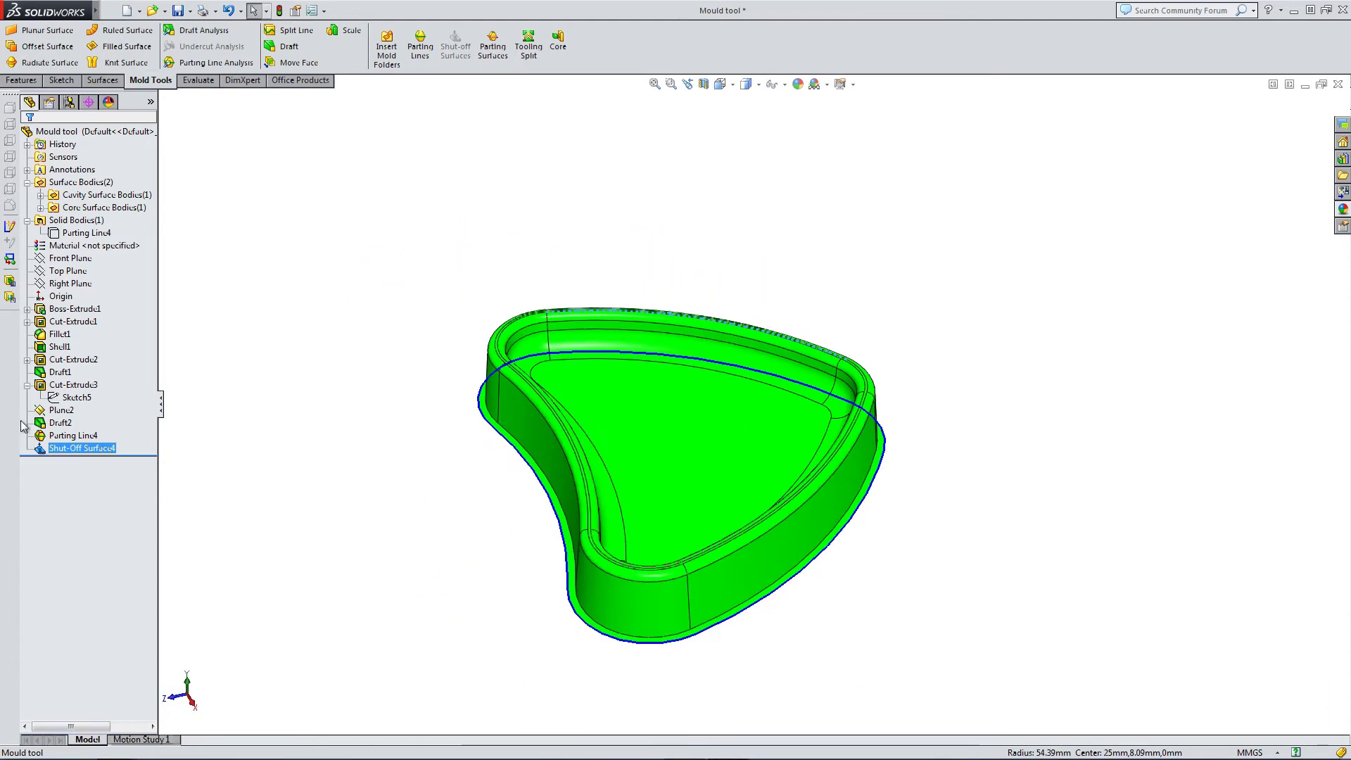
{"action": "left_click", "coordinate": [41, 208]}
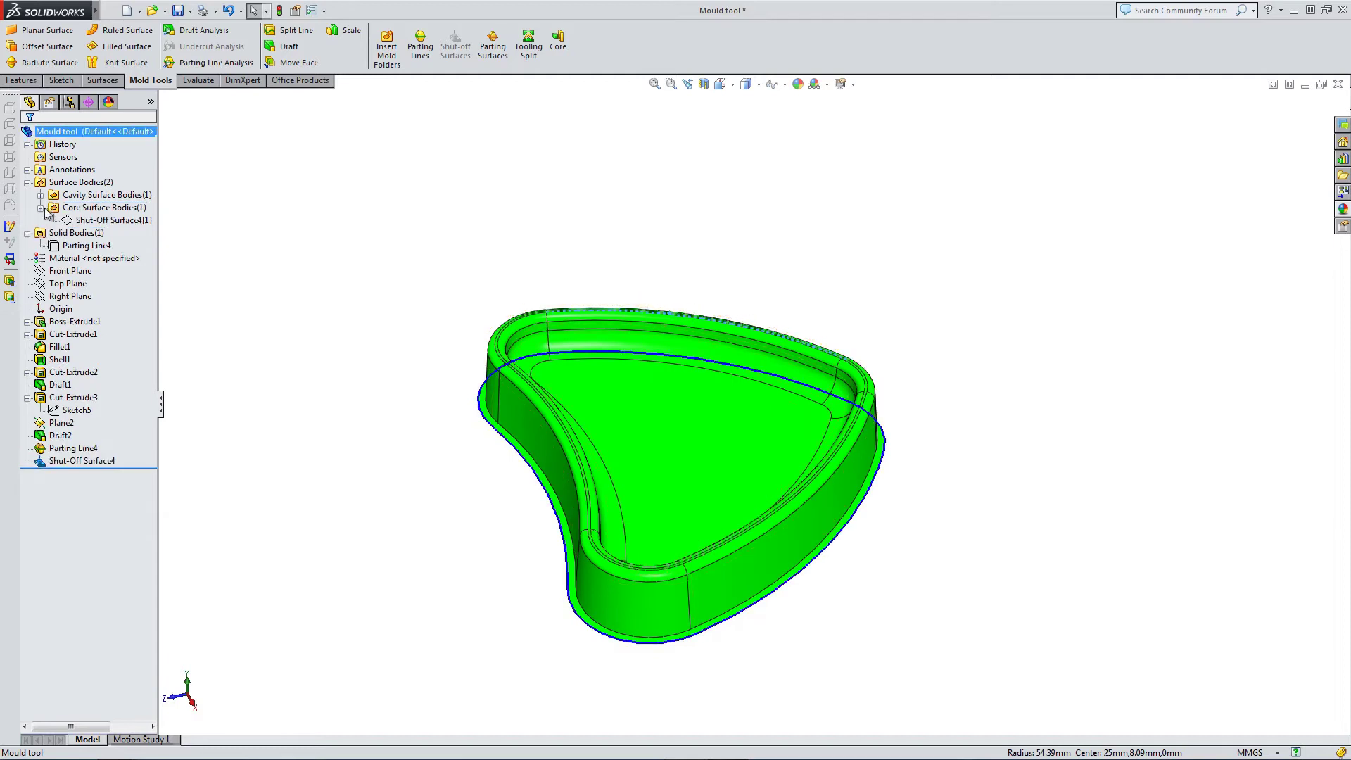
{"action": "left_click", "coordinate": [83, 218]}
{"action": "left_click", "coordinate": [89, 200]}
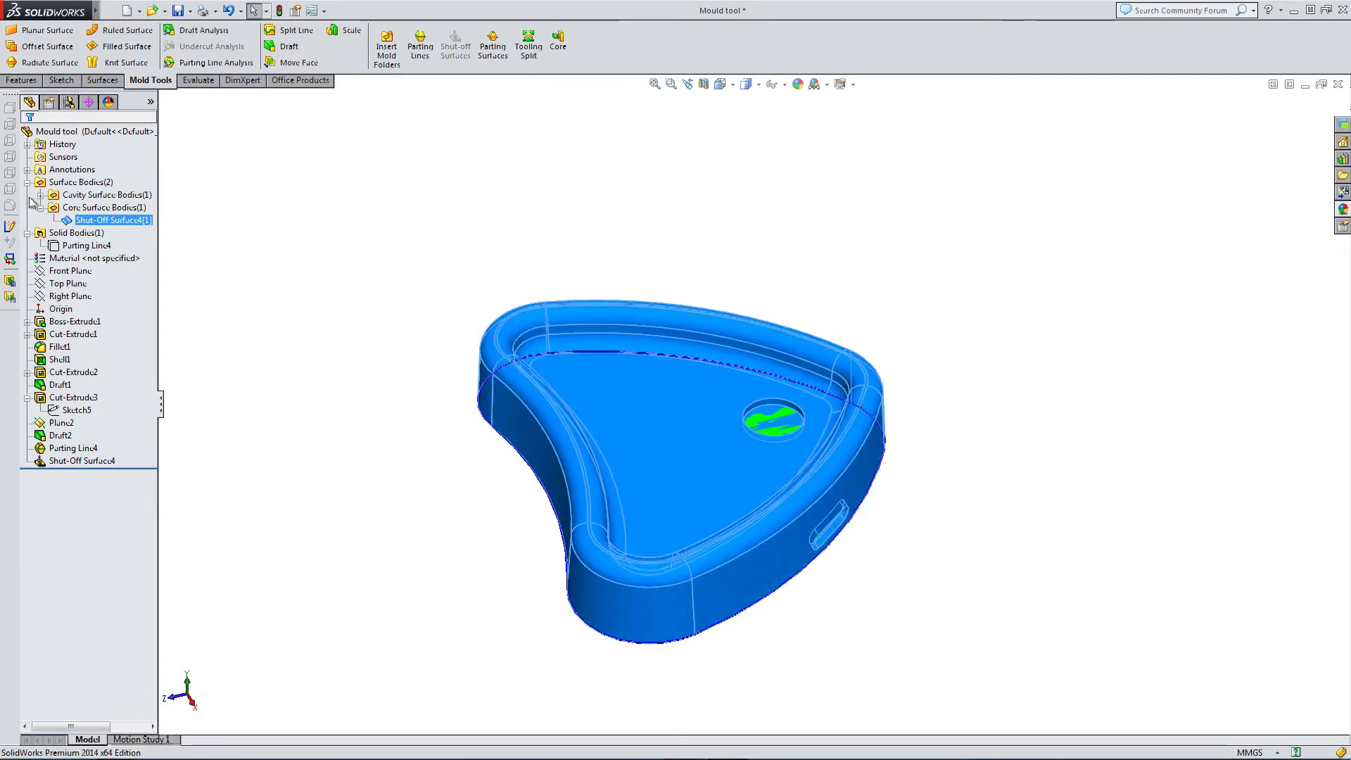
{"action": "left_click", "coordinate": [41, 195]}
{"action": "left_click", "coordinate": [85, 207]}
{"action": "left_click", "coordinate": [76, 181]}
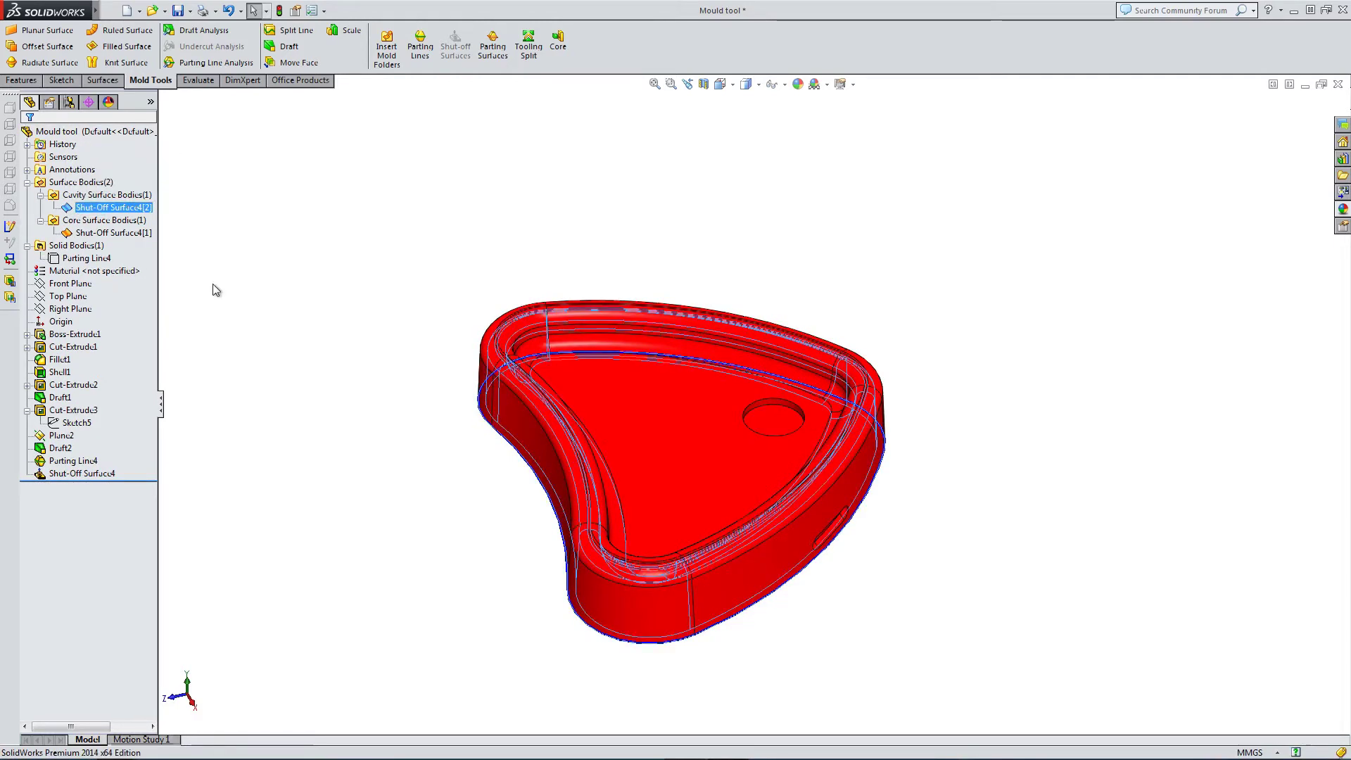
{"action": "scroll", "coordinate": [719, 488], "scroll_direction": "down", "scroll_amount": 5}
{"action": "middle_click_drag", "start_coordinate": [669, 492], "coordinate": [817, 634]}
- Hide the whole Surface Bodies folder and show the solid moulded part
{"action": "left_click", "coordinate": [85, 208]}
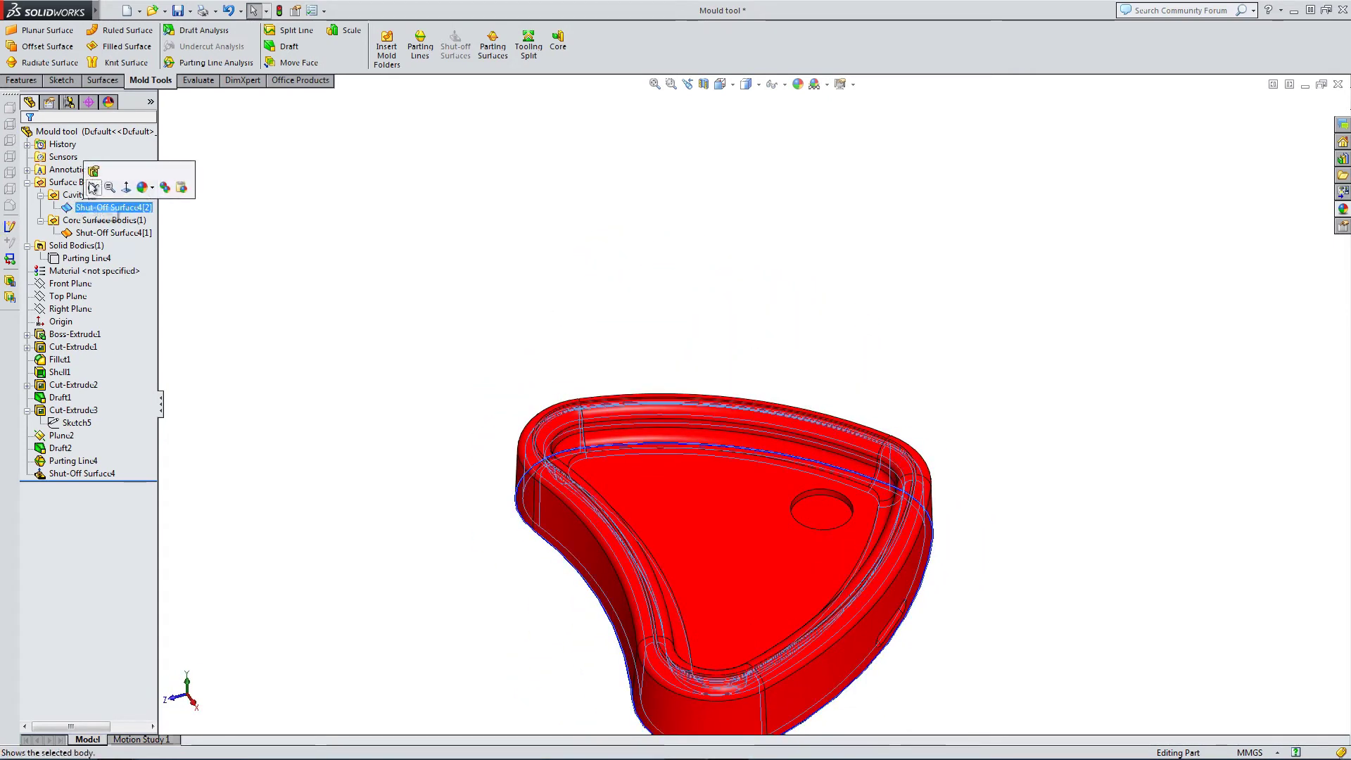
{"action": "left_click", "coordinate": [90, 197]}
{"action": "left_click", "coordinate": [62, 182]}
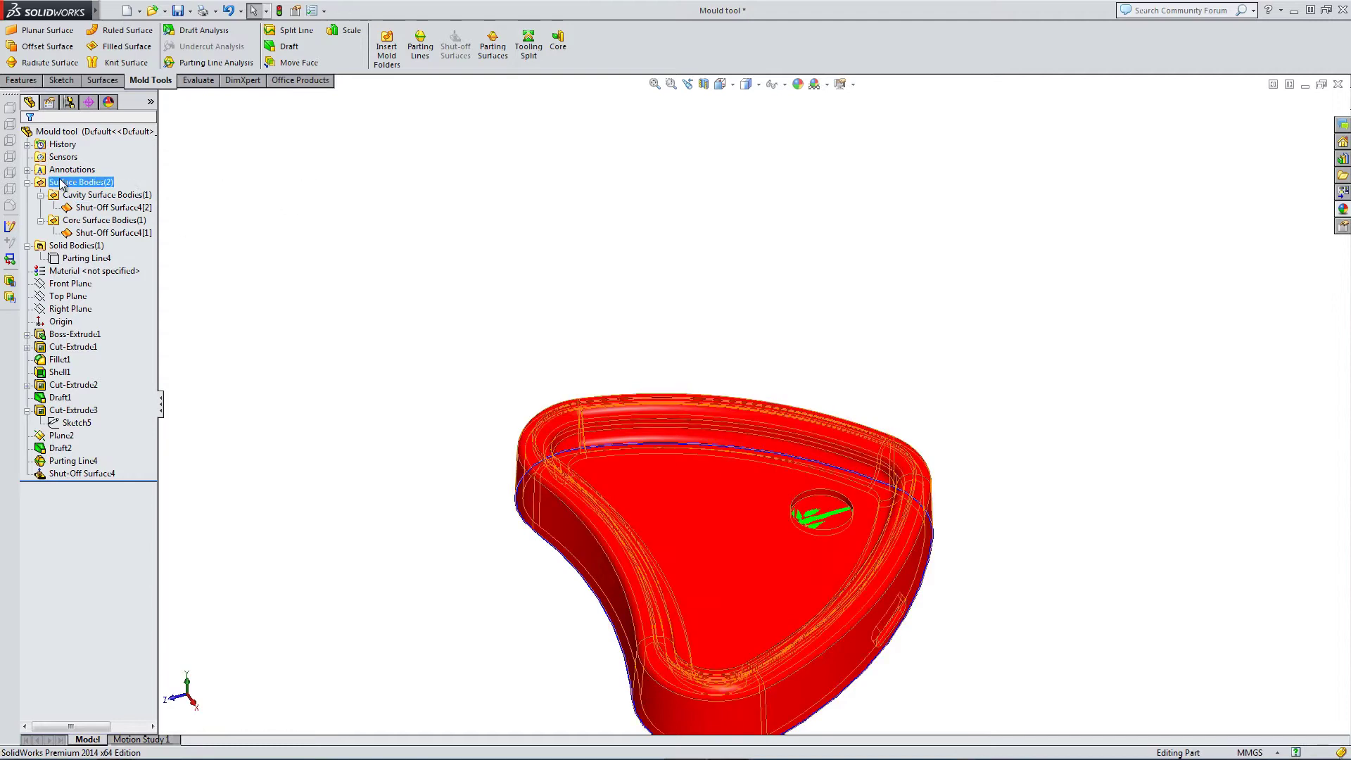
{"action": "right_click", "coordinate": [62, 183]}
{"action": "left_click", "coordinate": [70, 160]}
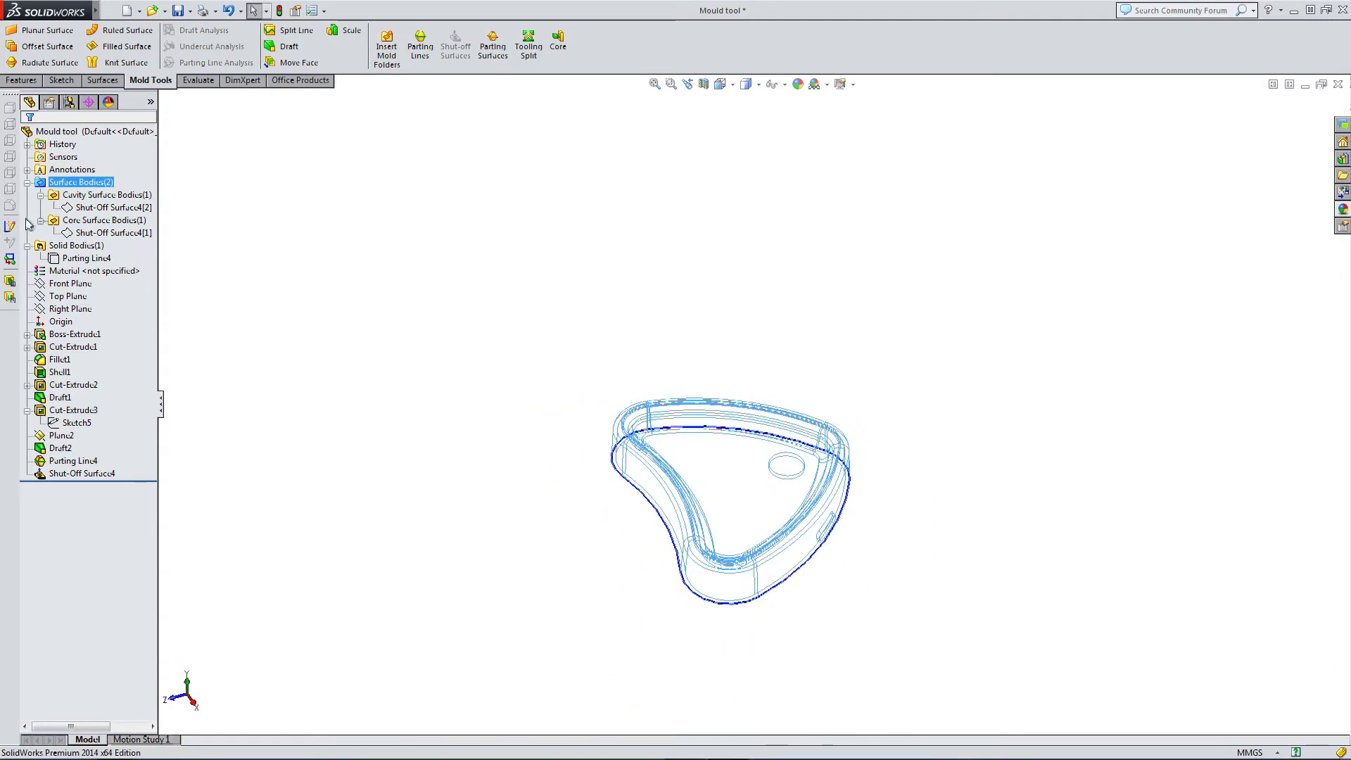
{"action": "left_click", "coordinate": [80, 220]}
{"action": "right_click", "coordinate": [80, 222]}
{"action": "right_click", "coordinate": [60, 246]}
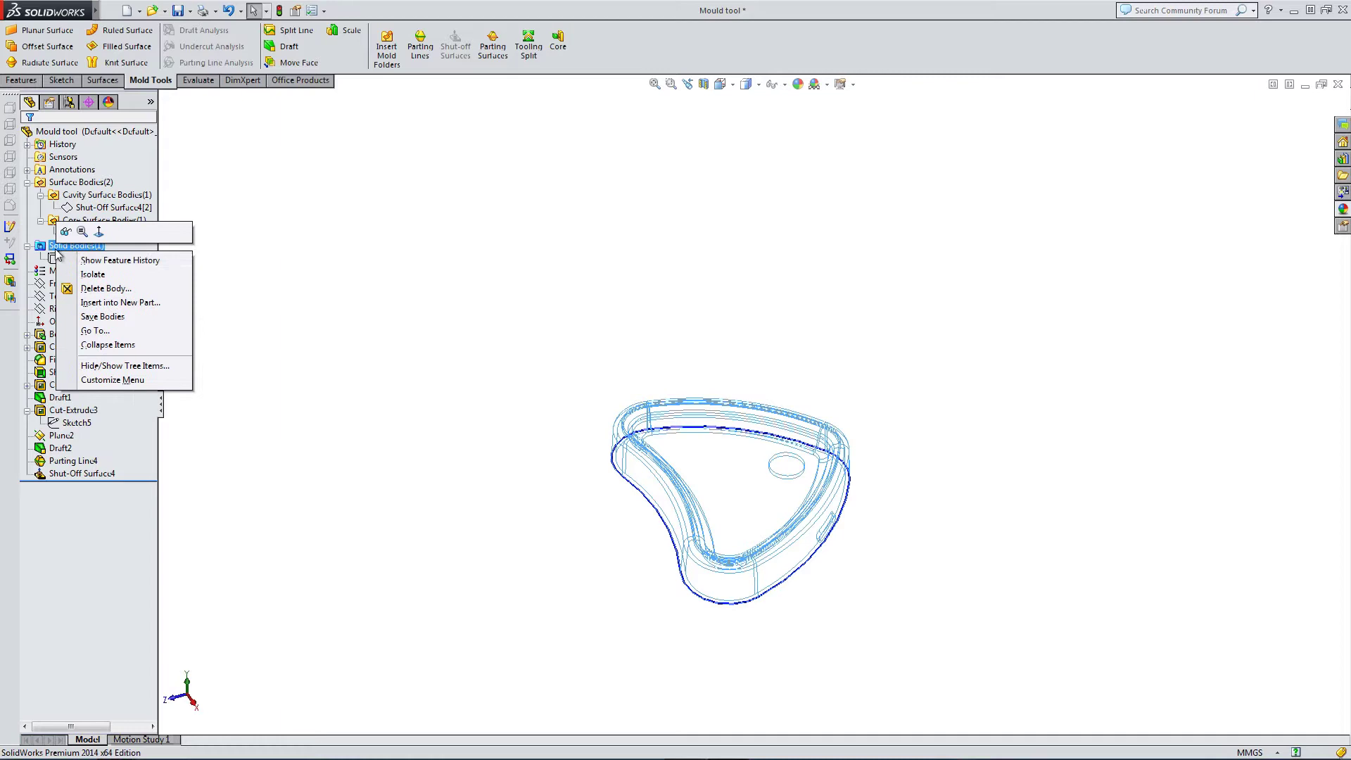
{"action": "left_click", "coordinate": [120, 258]}
- Turn off parting line display in the viewport
{"action": "scroll", "coordinate": [811, 606], "scroll_direction": "down", "scroll_amount": 3}
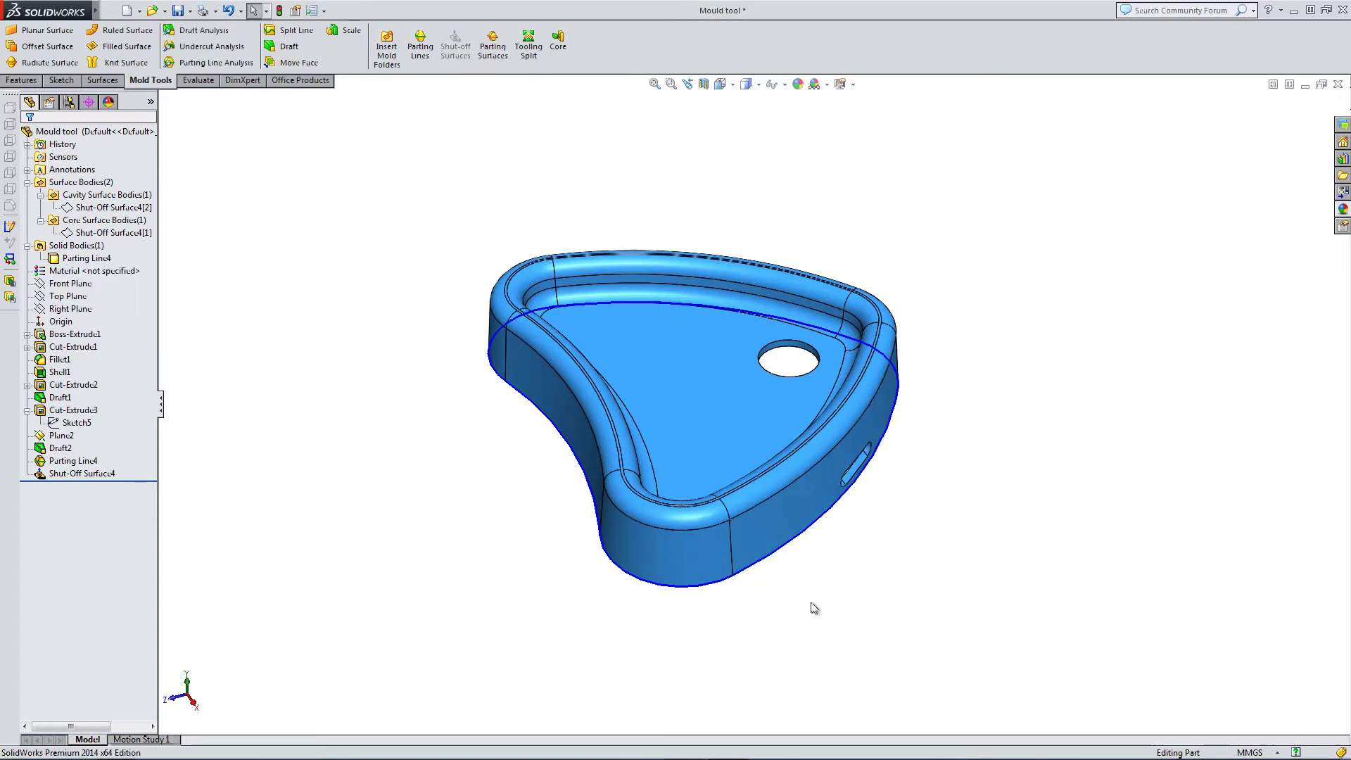
{"action": "middle_click_drag", "start_coordinate": [811, 606], "coordinate": [777, 523]}
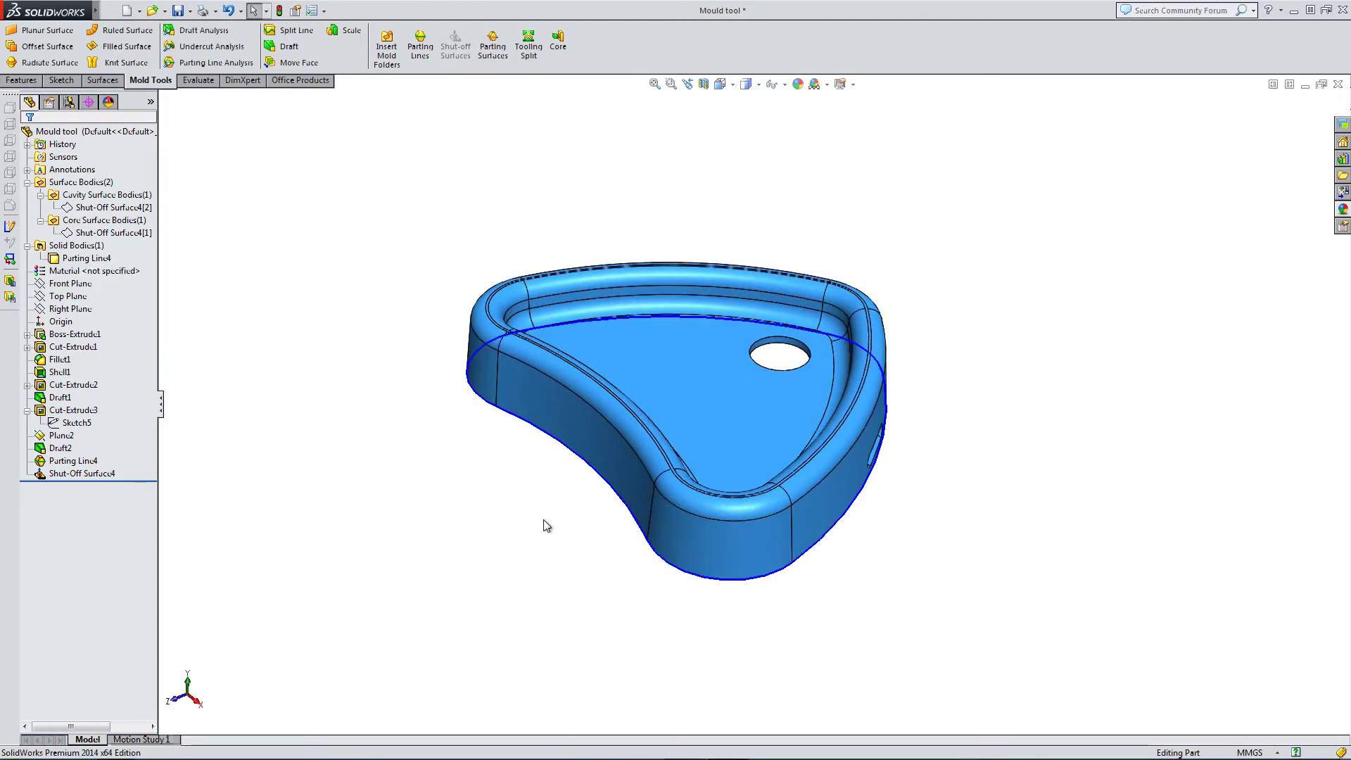
{"action": "left_click", "coordinate": [785, 86]}
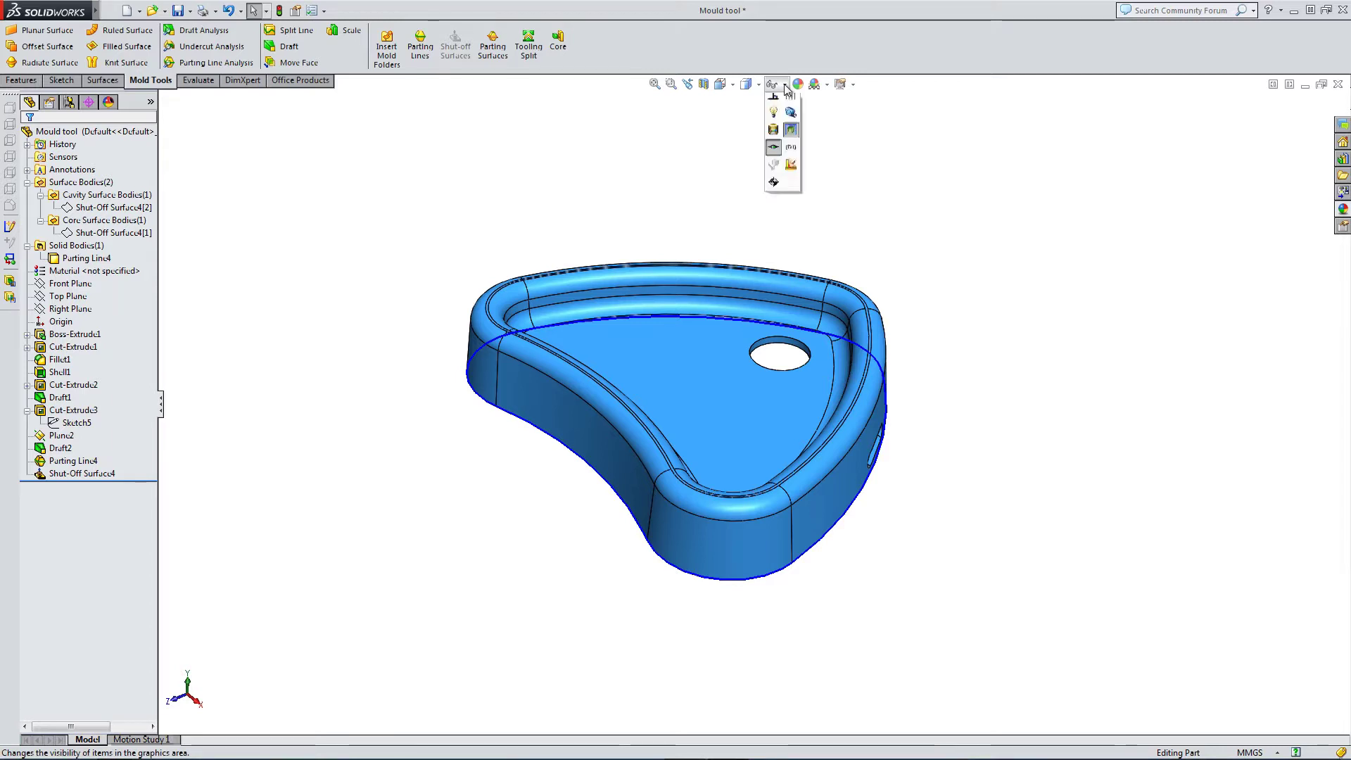
{"action": "left_click", "coordinate": [791, 157]}
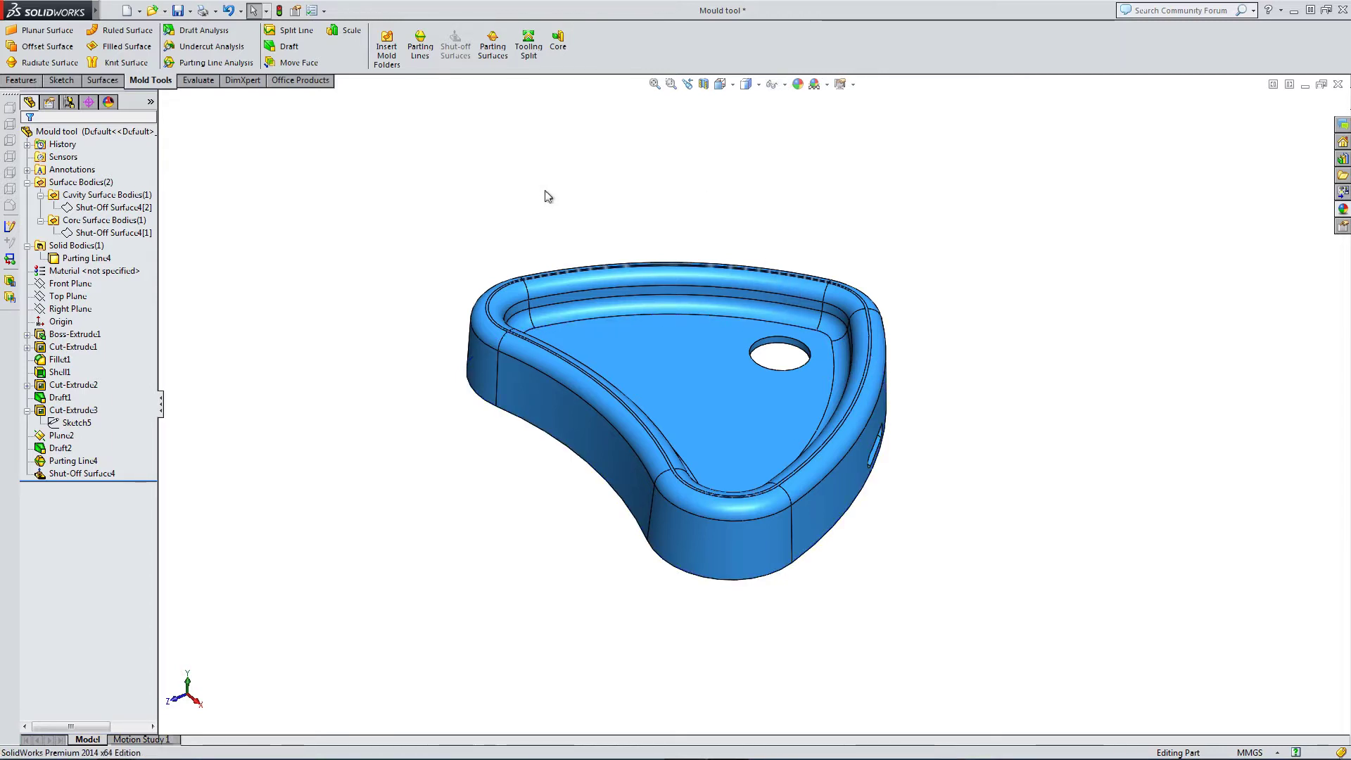
{"action": "scroll", "coordinate": [546, 196], "scroll_direction": "down", "scroll_amount": 2}
{"action": "middle_click_drag", "start_coordinate": [634, 346], "coordinate": [627, 365]}
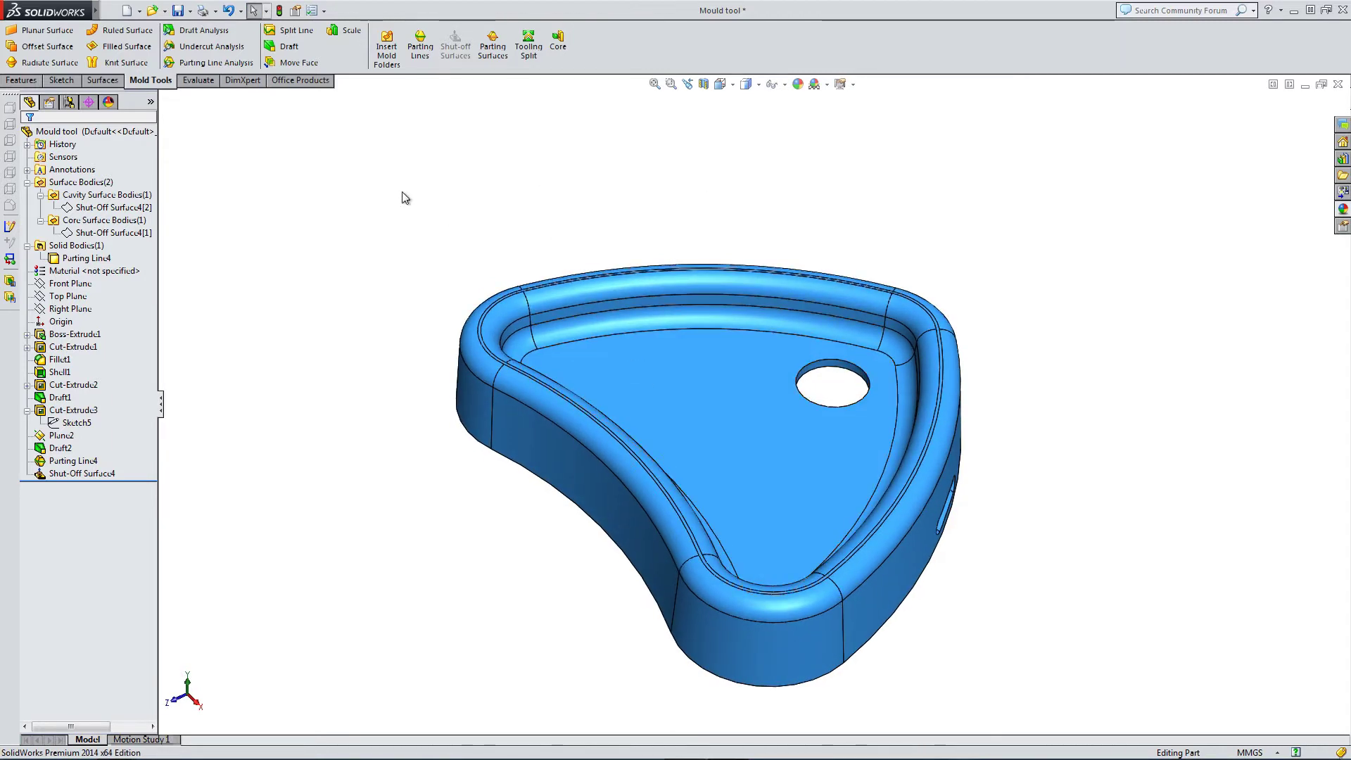
- Create a 1.00mm parting surface around Parting Line4 with 0.50mm smoothing
{"action": "left_click", "coordinate": [493, 41]}
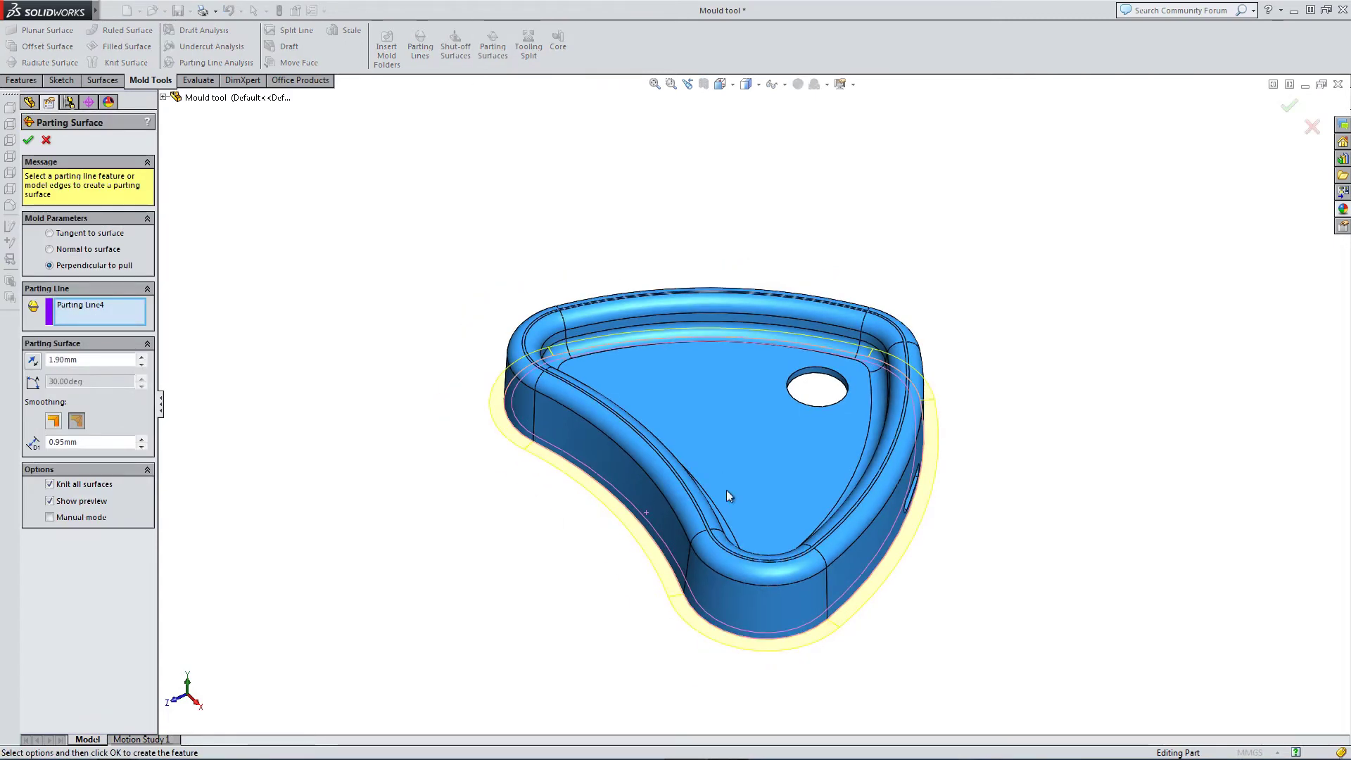
{"action": "middle_click_drag", "start_coordinate": [728, 494], "coordinate": [619, 162]}
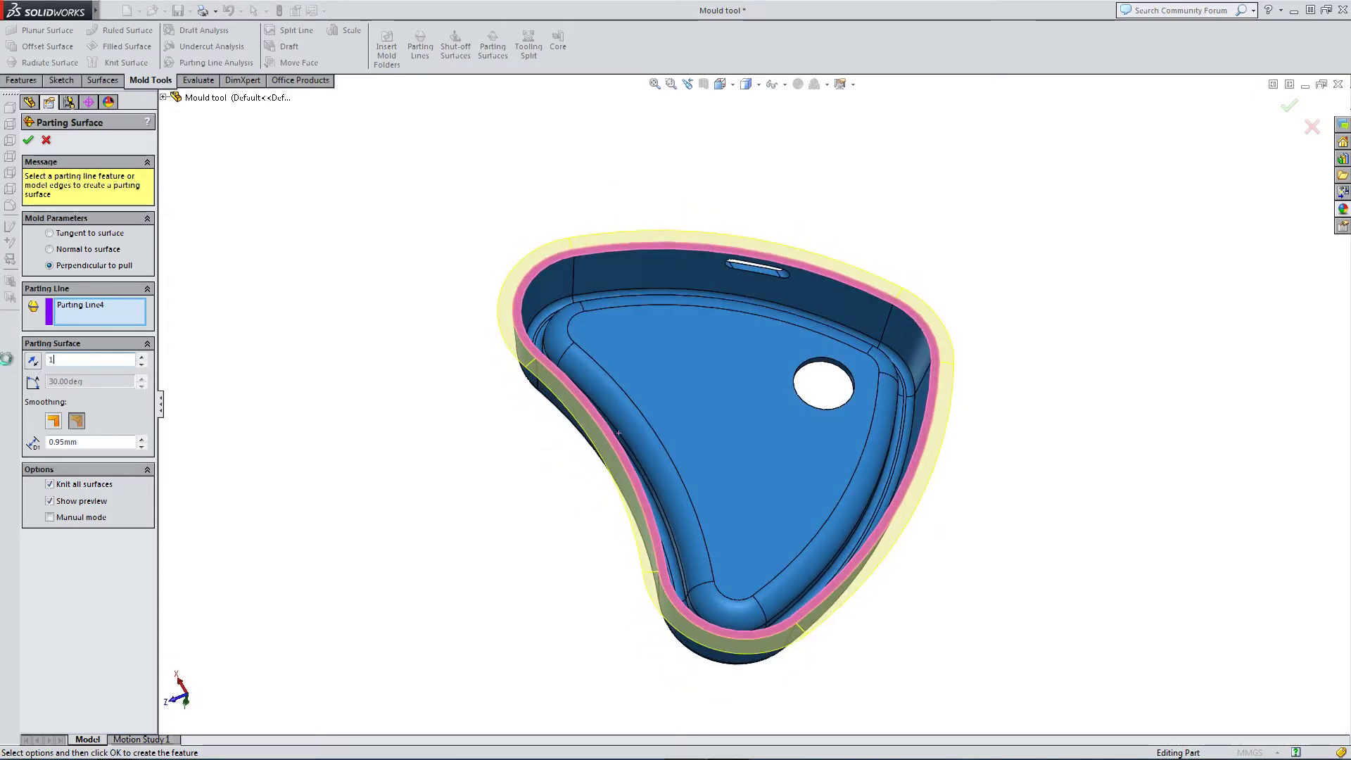
{"action": "key", "text": "Return"}
{"action": "left_click", "coordinate": [96, 442]}
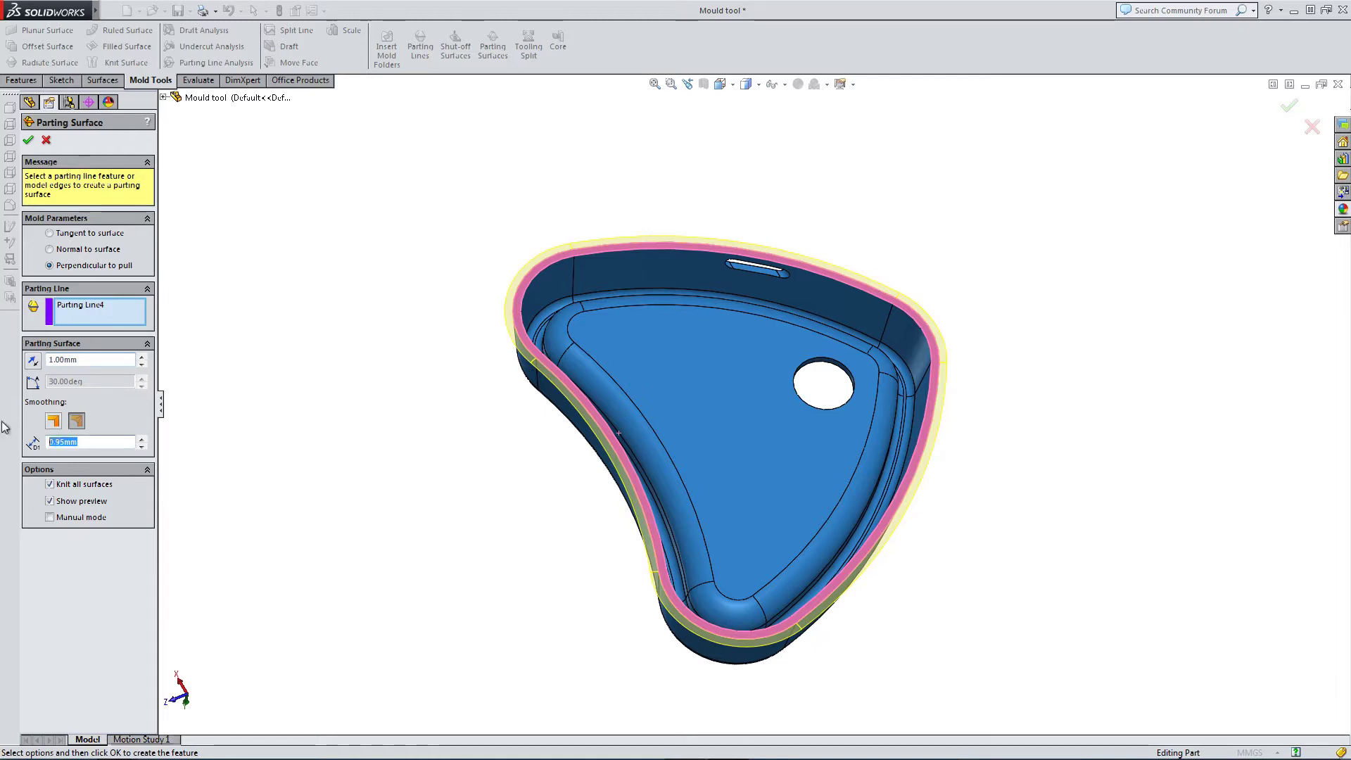
{"action": "type", "text": "0."}
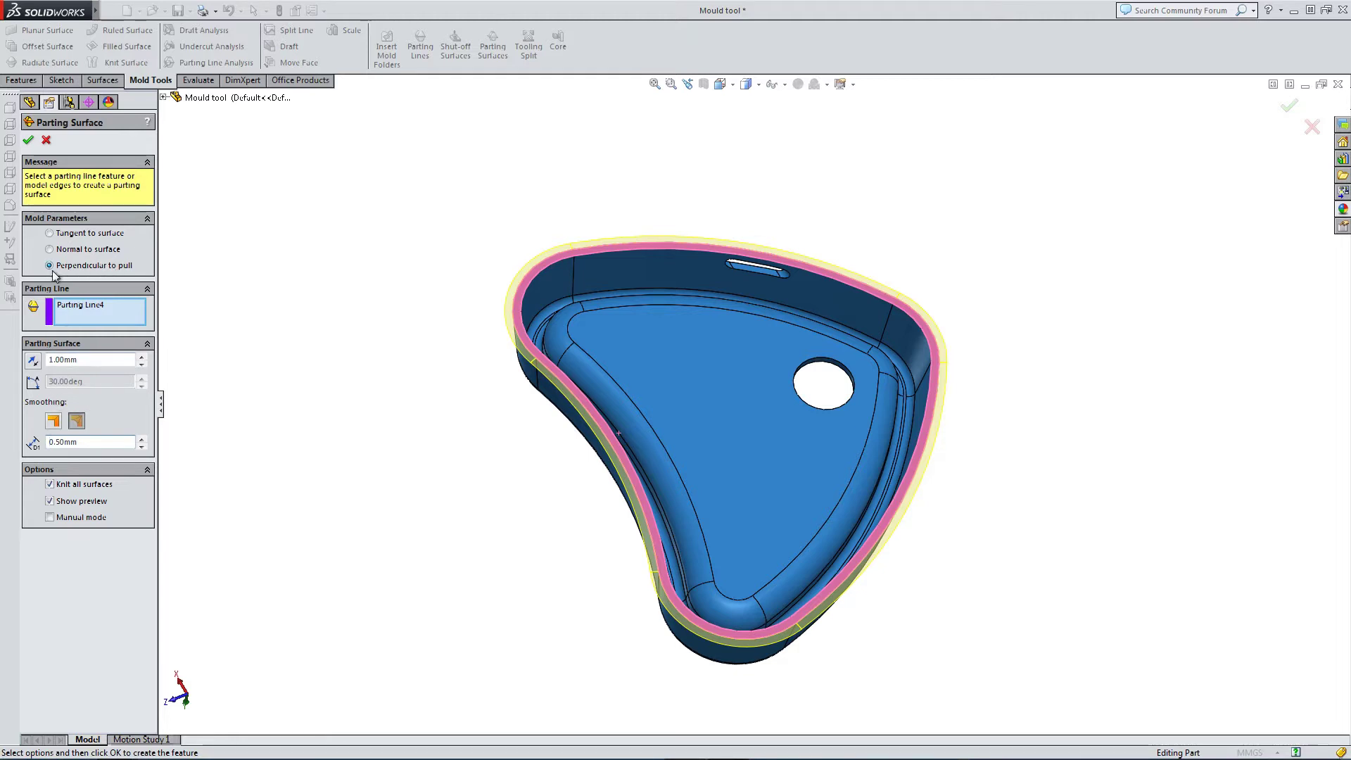
{"action": "left_click", "coordinate": [28, 141]}
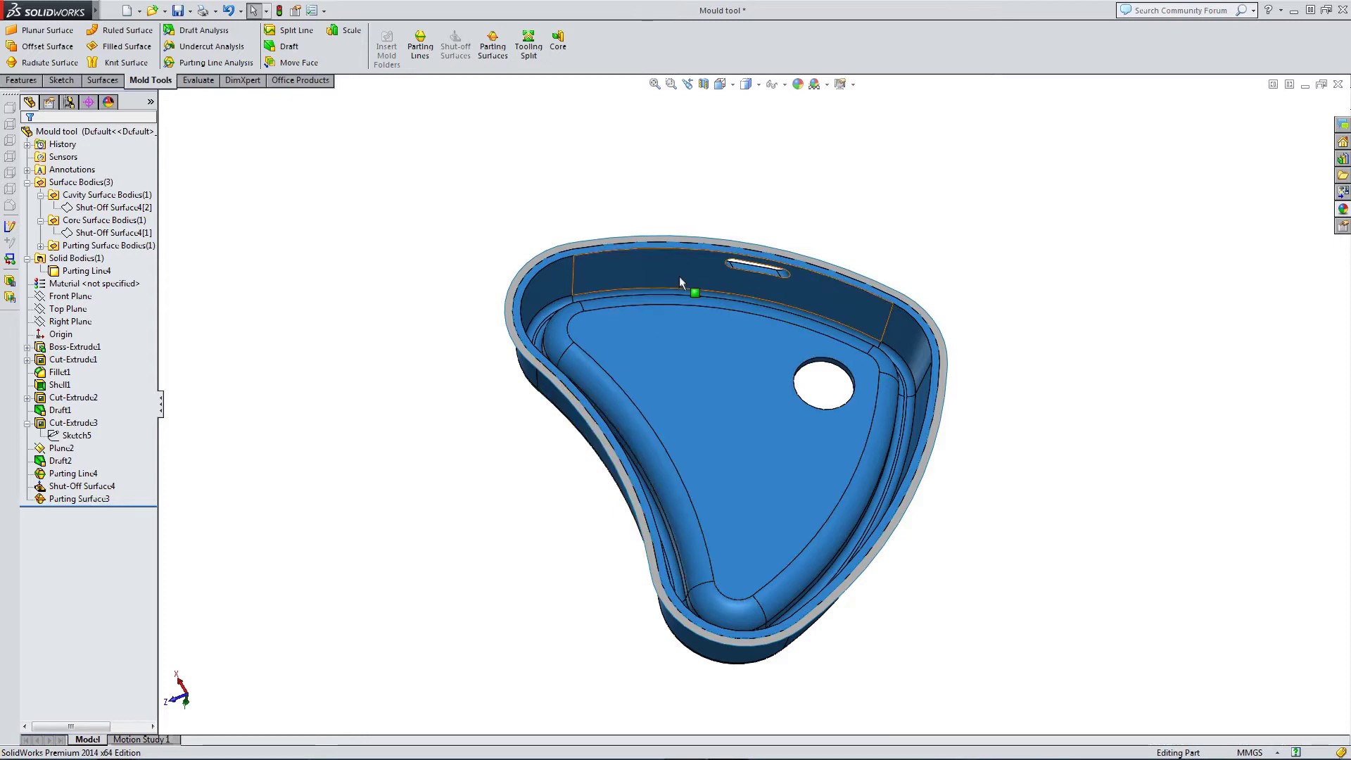
- Start a tooling split, then cancel it
{"action": "scroll", "coordinate": [678, 278], "scroll_direction": "down", "scroll_amount": 3}
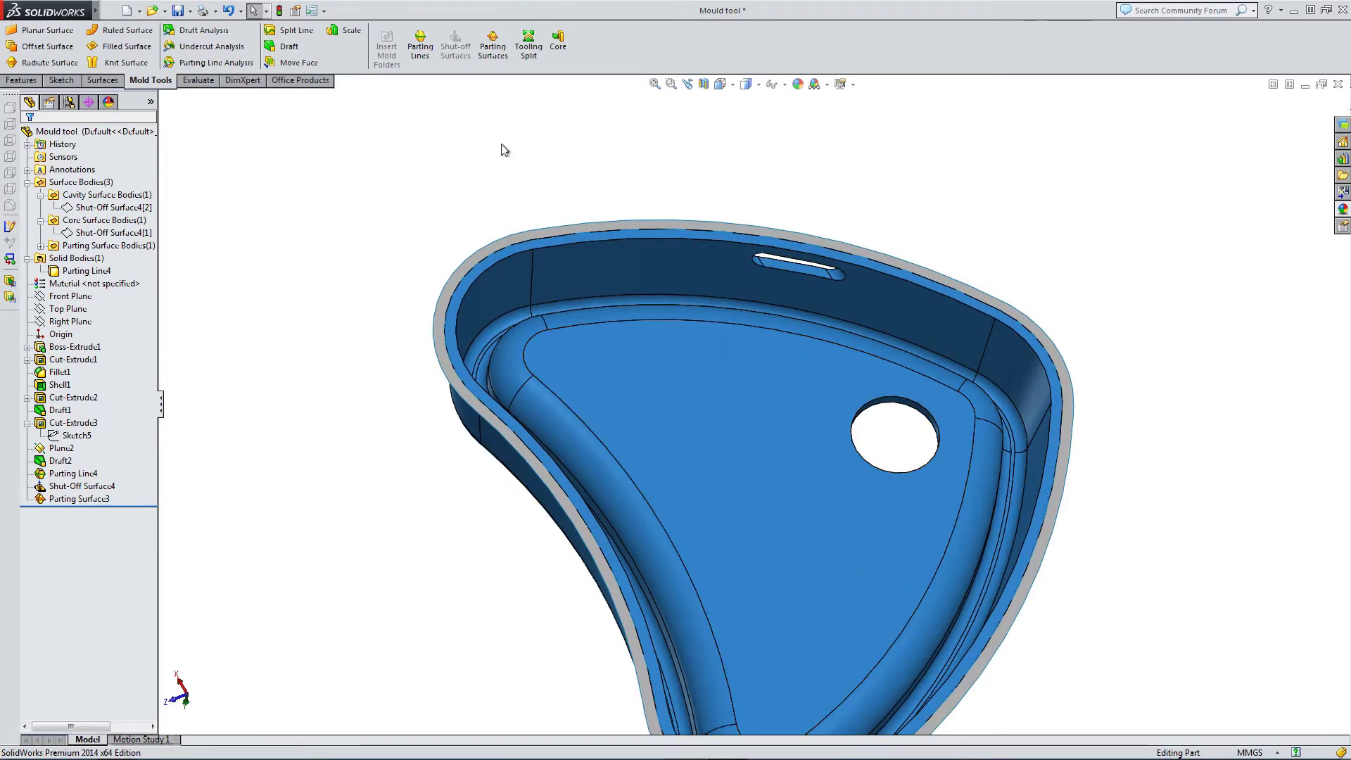
{"action": "left_click", "coordinate": [528, 44]}
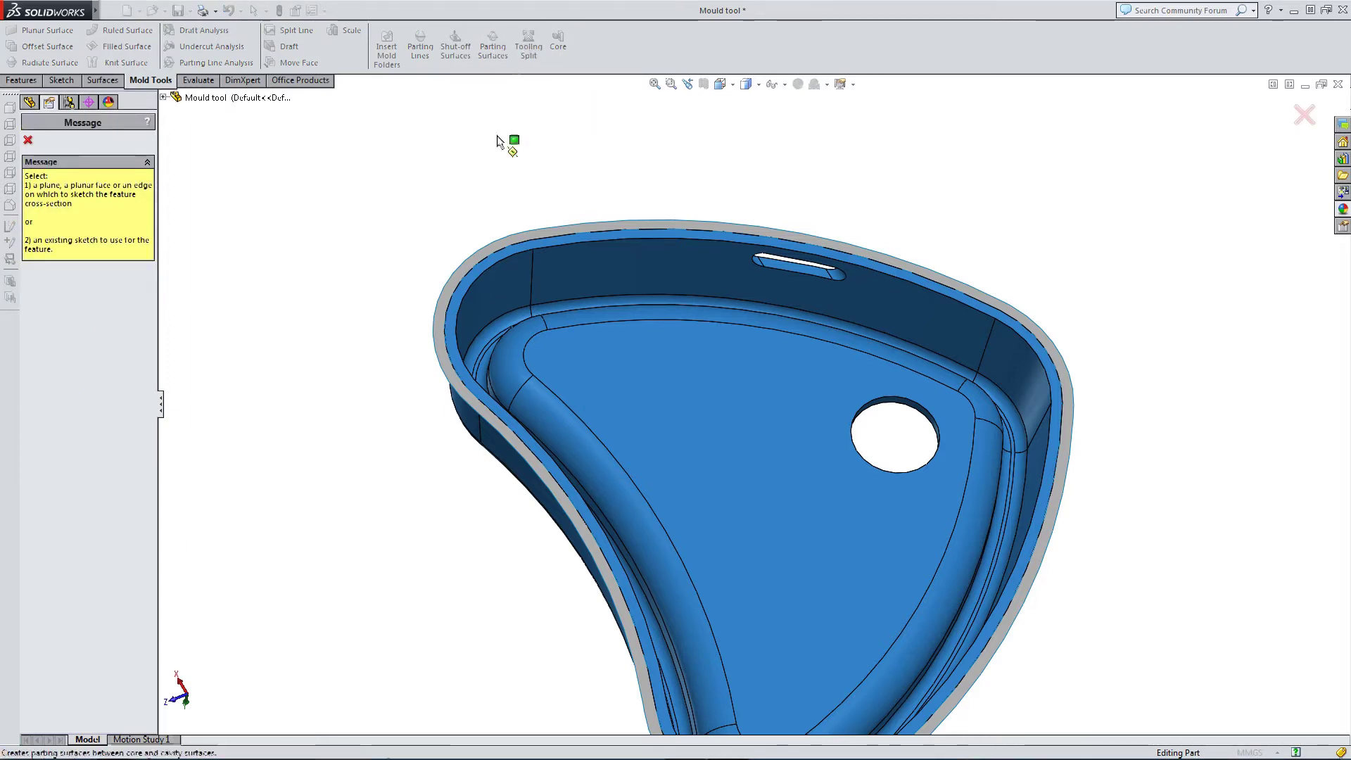
{"action": "scroll", "coordinate": [474, 262], "scroll_direction": "up", "scroll_amount": 3}
{"action": "left_click", "coordinate": [27, 140]}
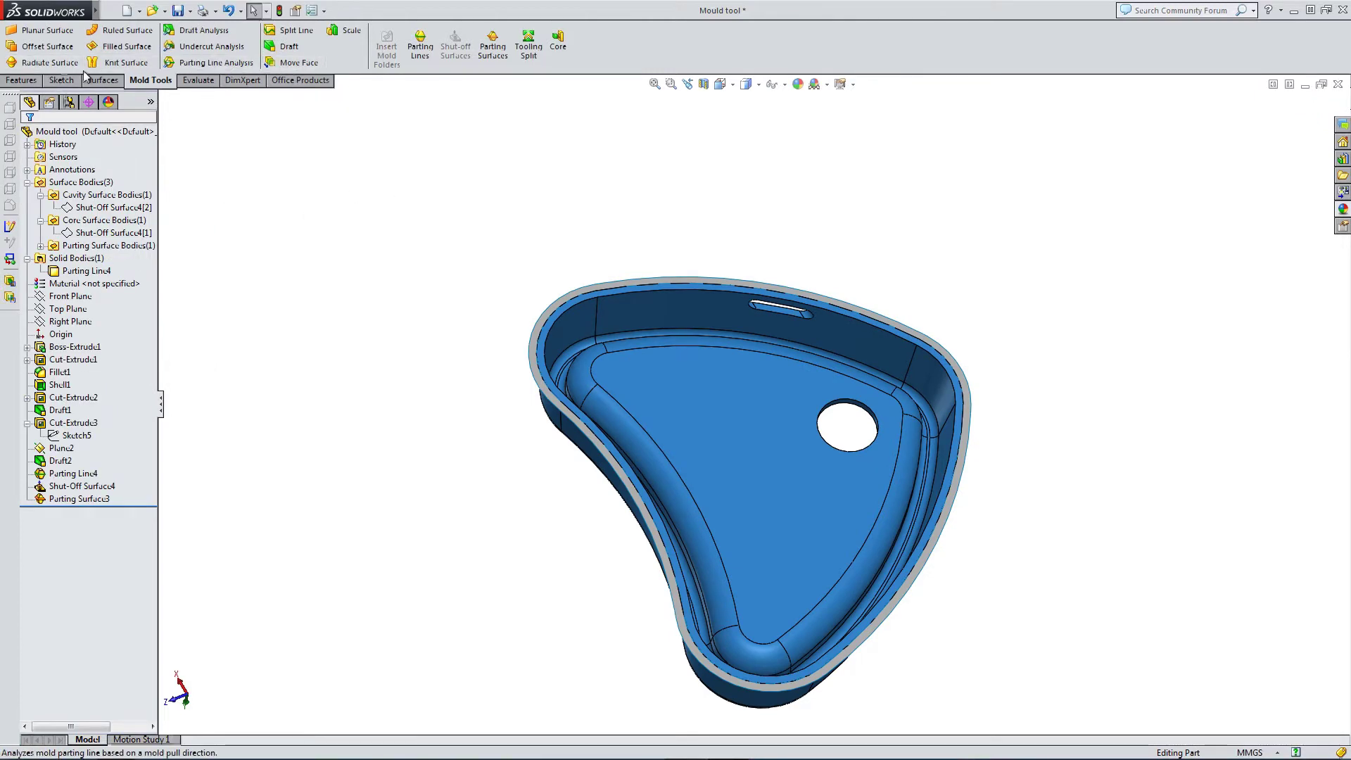
- Define a reference plane offset 3 mm from the rim's top face
{"action": "left_click", "coordinate": [23, 80]}
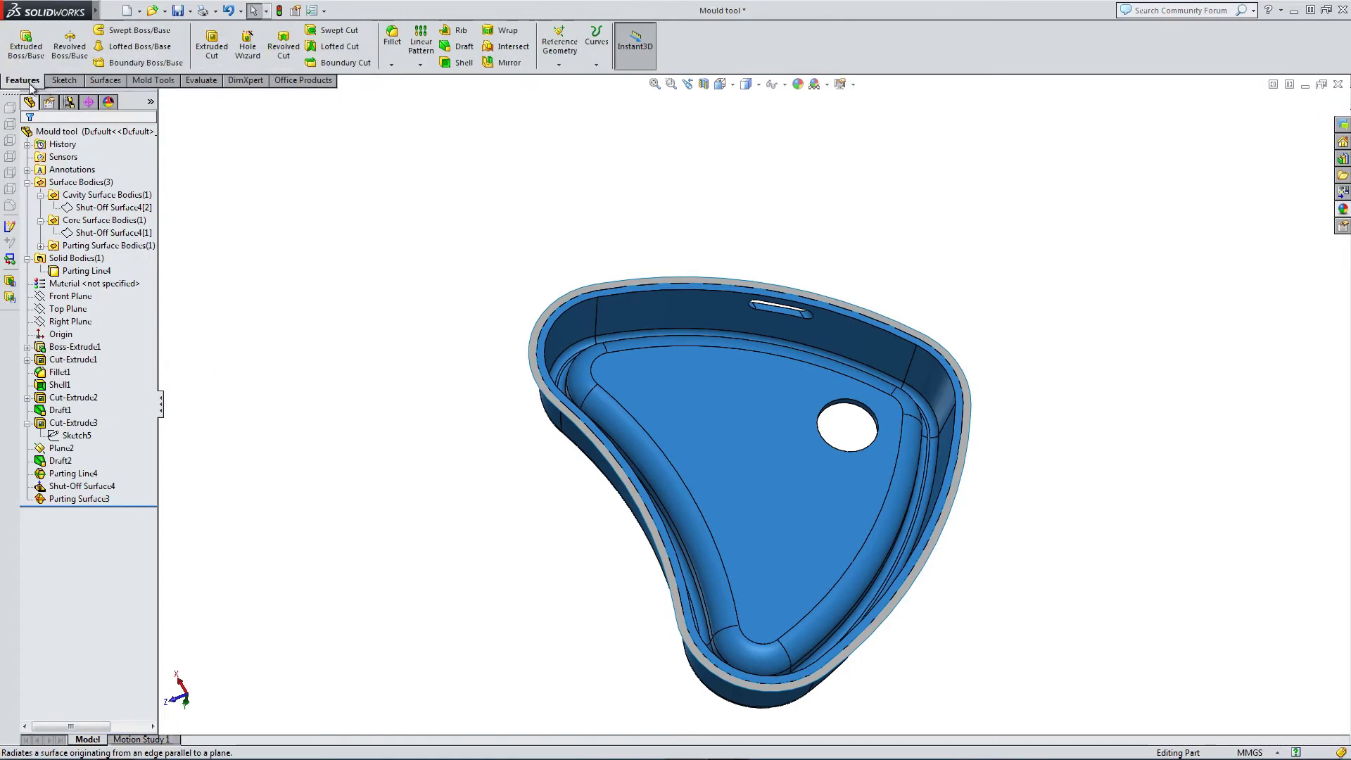
{"action": "left_click", "coordinate": [560, 49]}
{"action": "left_click", "coordinate": [574, 78]}
{"action": "mouse_move", "coordinate": [613, 415]}
{"action": "middle_mouse_down"}
{"action": "mouse_move", "coordinate": [615, 278]}
{"action": "mouse_move", "coordinate": [594, 268]}
{"action": "mouse_move", "coordinate": [612, 441]}
{"action": "middle_mouse_up"}
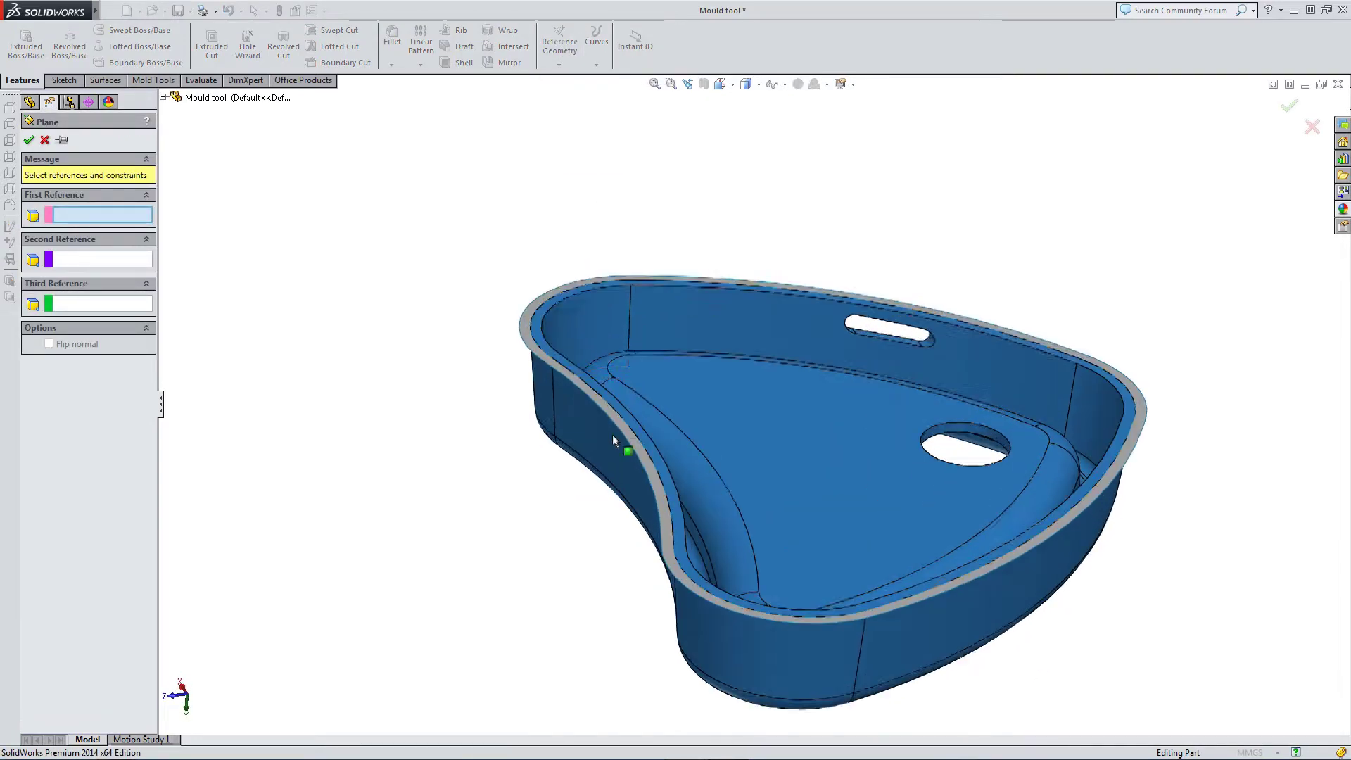
{"action": "left_click", "coordinate": [538, 338]}
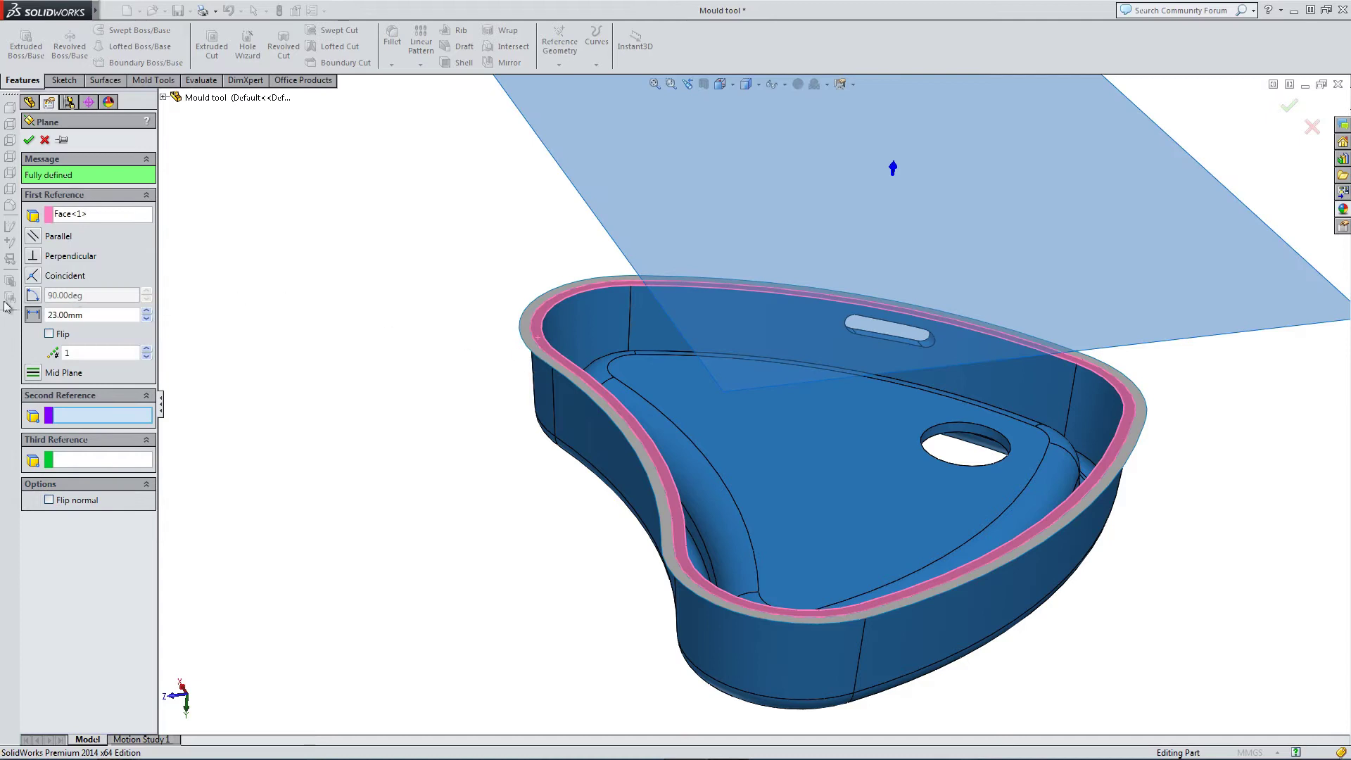
{"action": "left_click", "coordinate": [32, 315]}
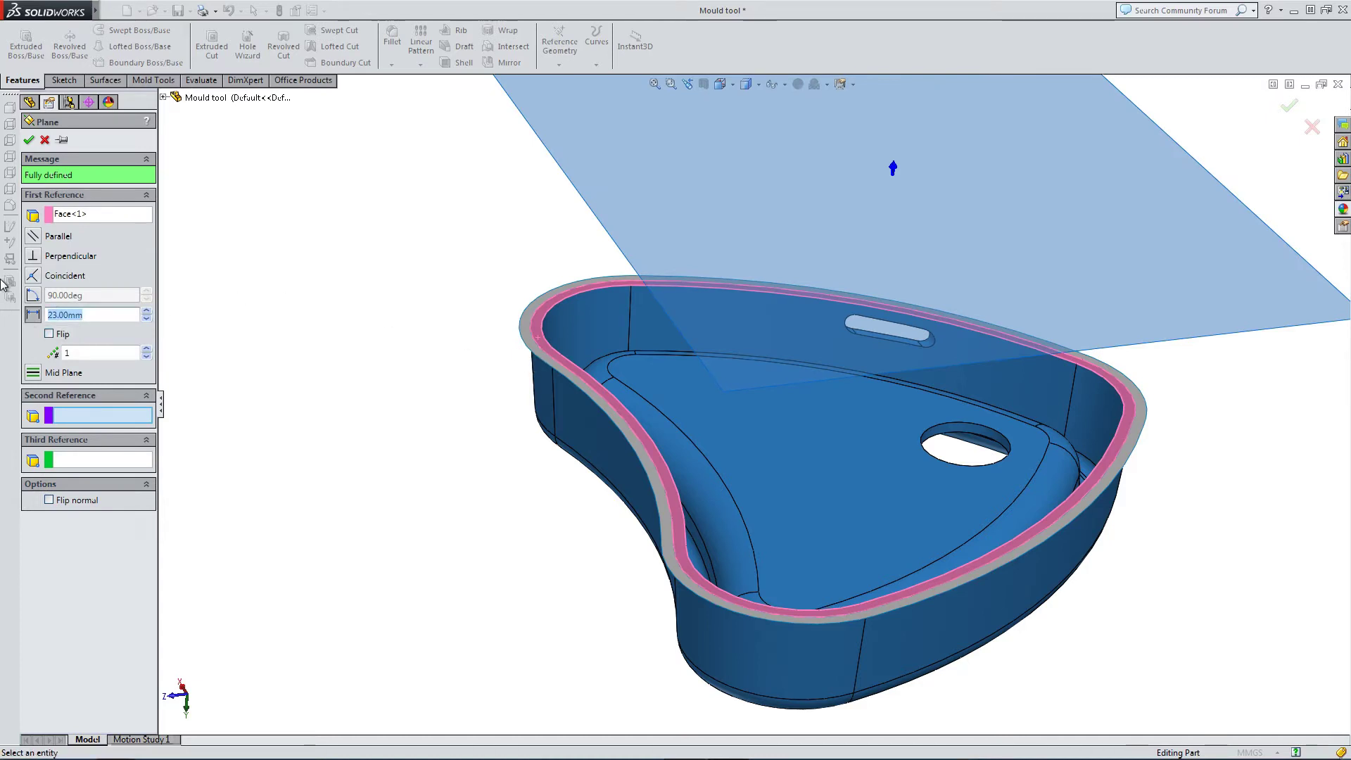
{"action": "key", "text": "Return"}
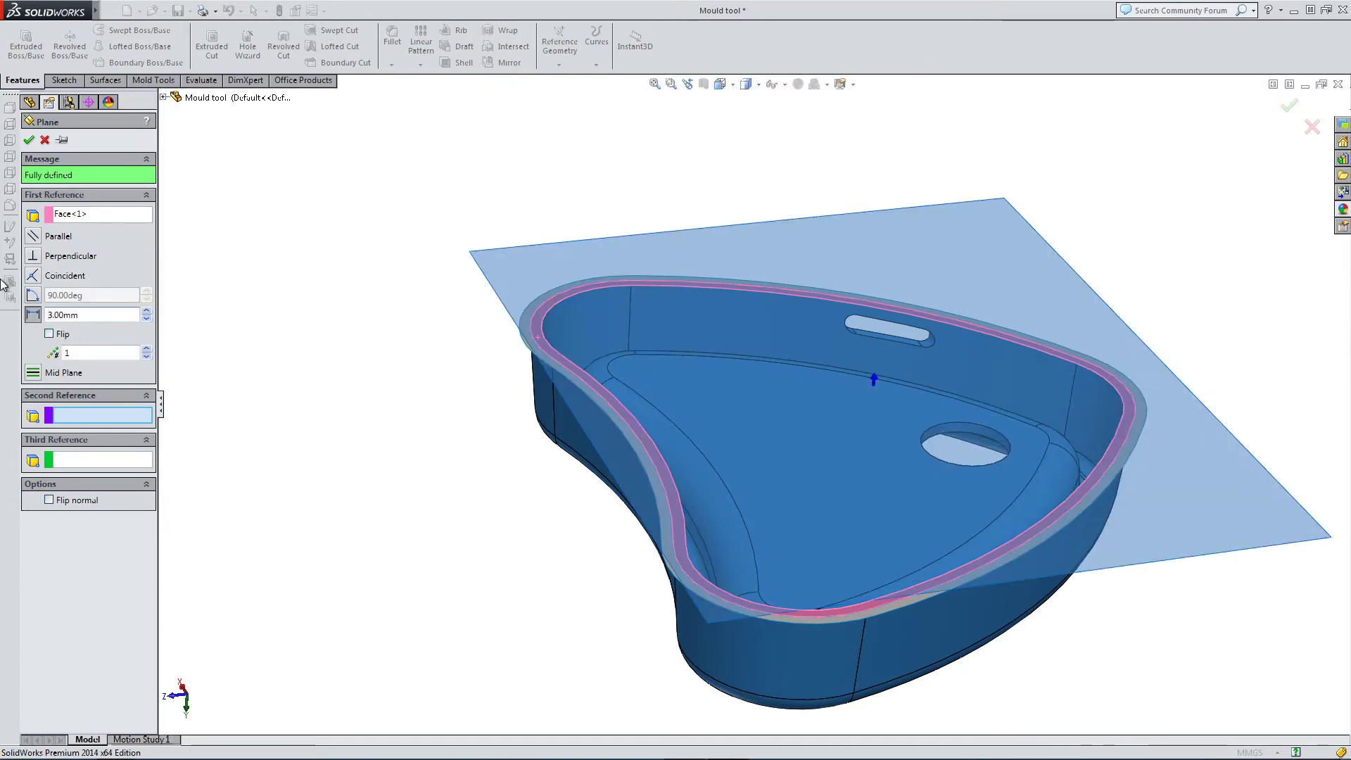
- Switch to the Front view without perspective and confirm Plane3
{"action": "left_click", "coordinate": [720, 84]}
{"action": "left_click", "coordinate": [739, 136]}
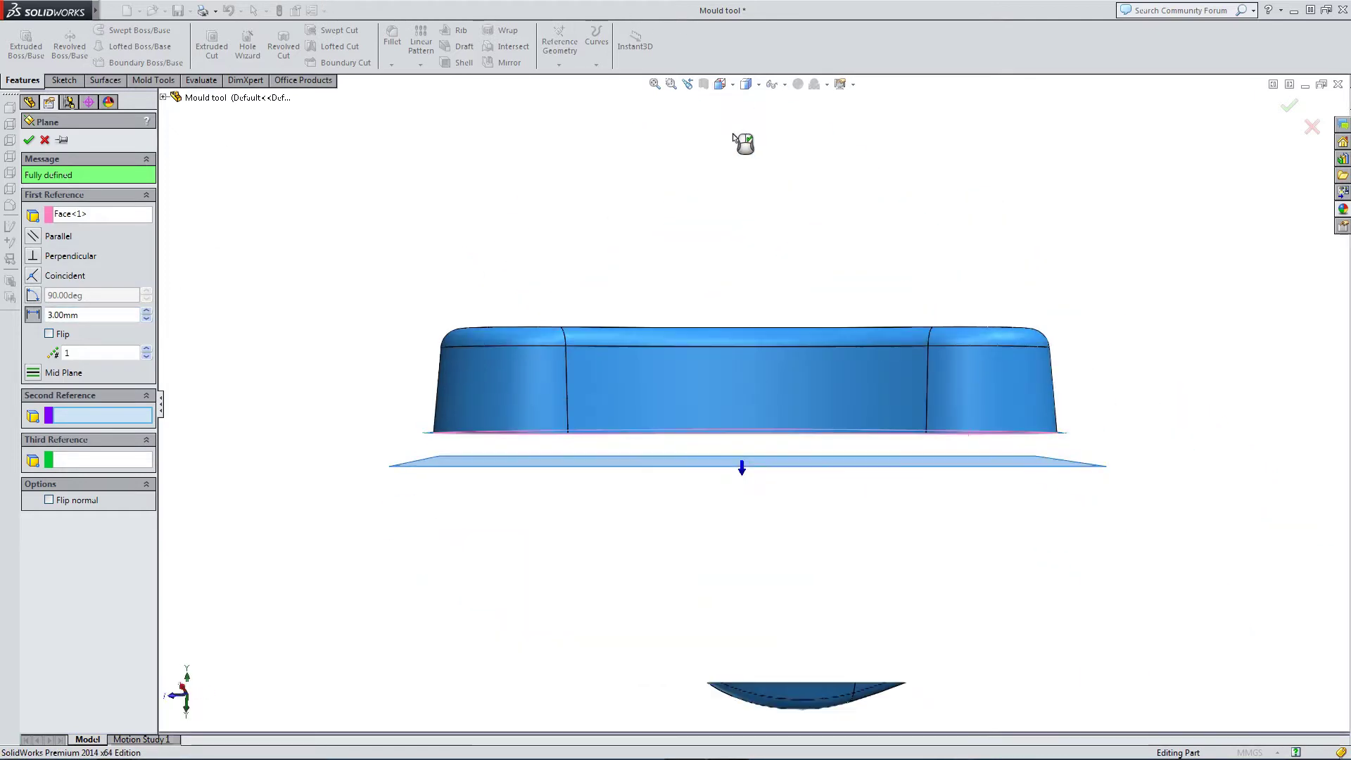
{"action": "left_click", "coordinate": [842, 84]}
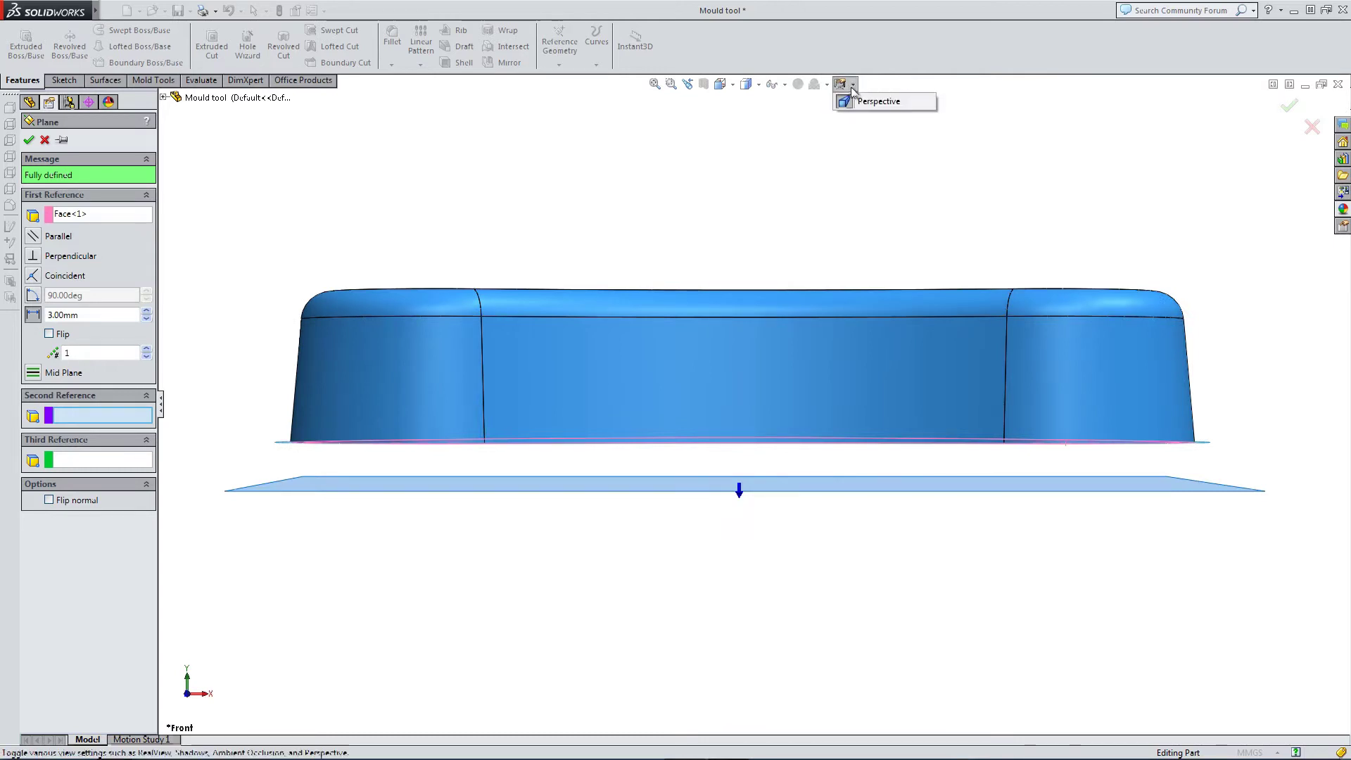
{"action": "left_click", "coordinate": [852, 100]}
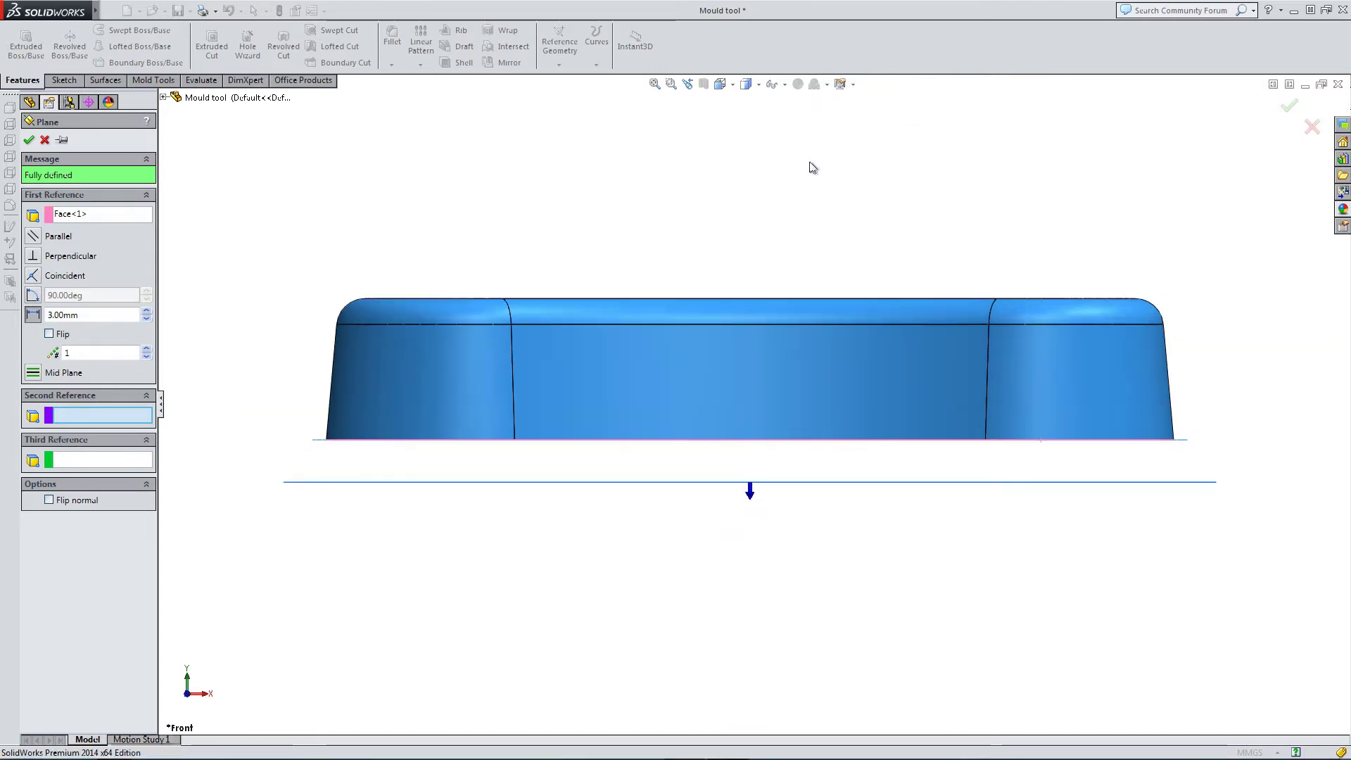
{"action": "left_click", "coordinate": [29, 139]}
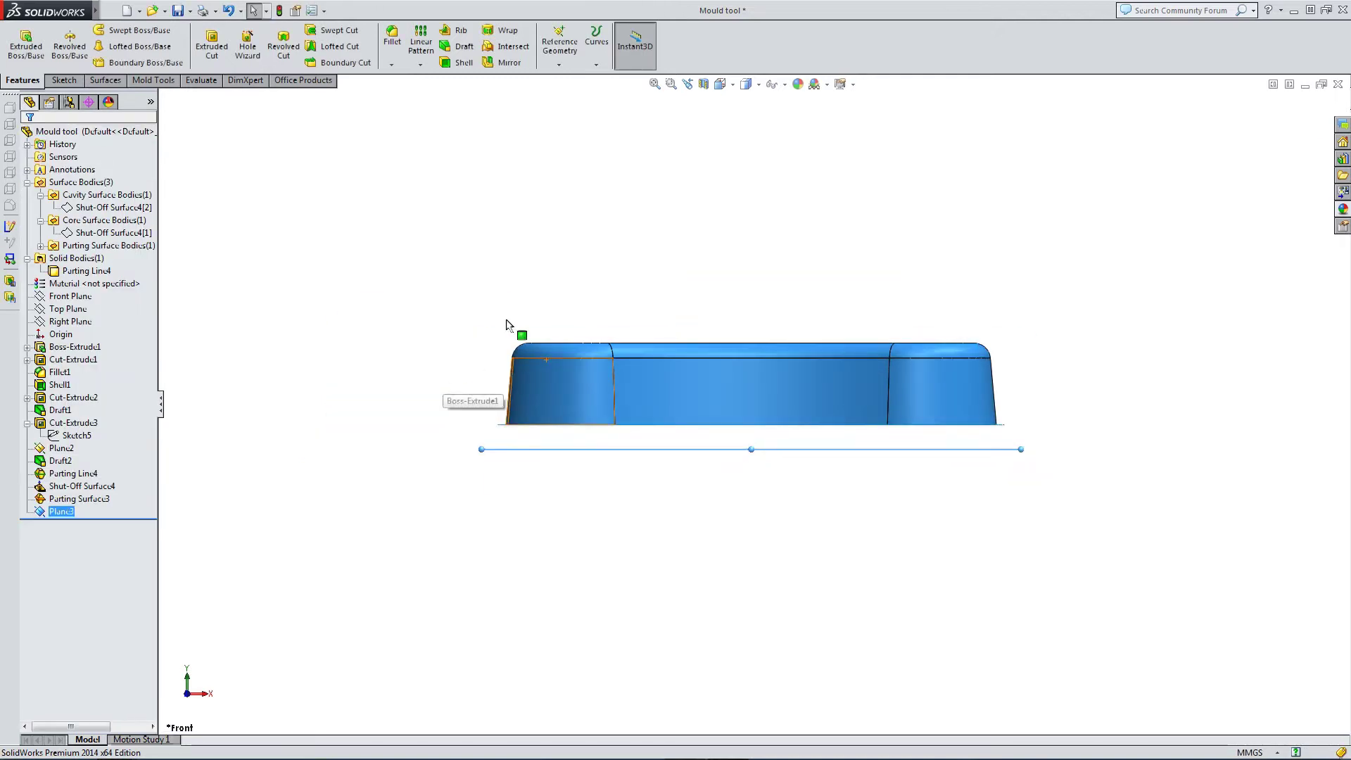
- Orbit to a tilted 3-D view and launch Tooling Split from Mold Tools on Plane3
{"action": "middle_click_drag", "start_coordinate": [507, 326], "coordinate": [407, 422]}
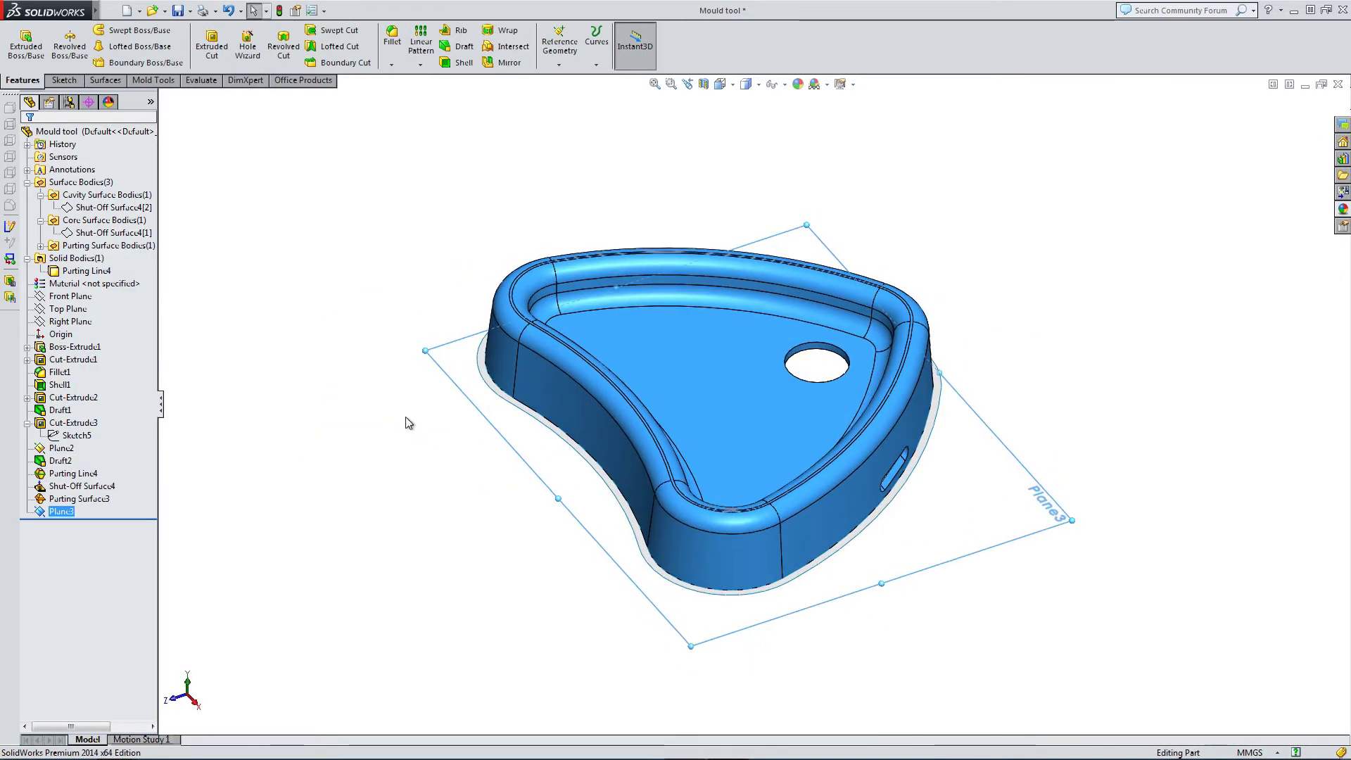
{"action": "left_click", "coordinate": [169, 81]}
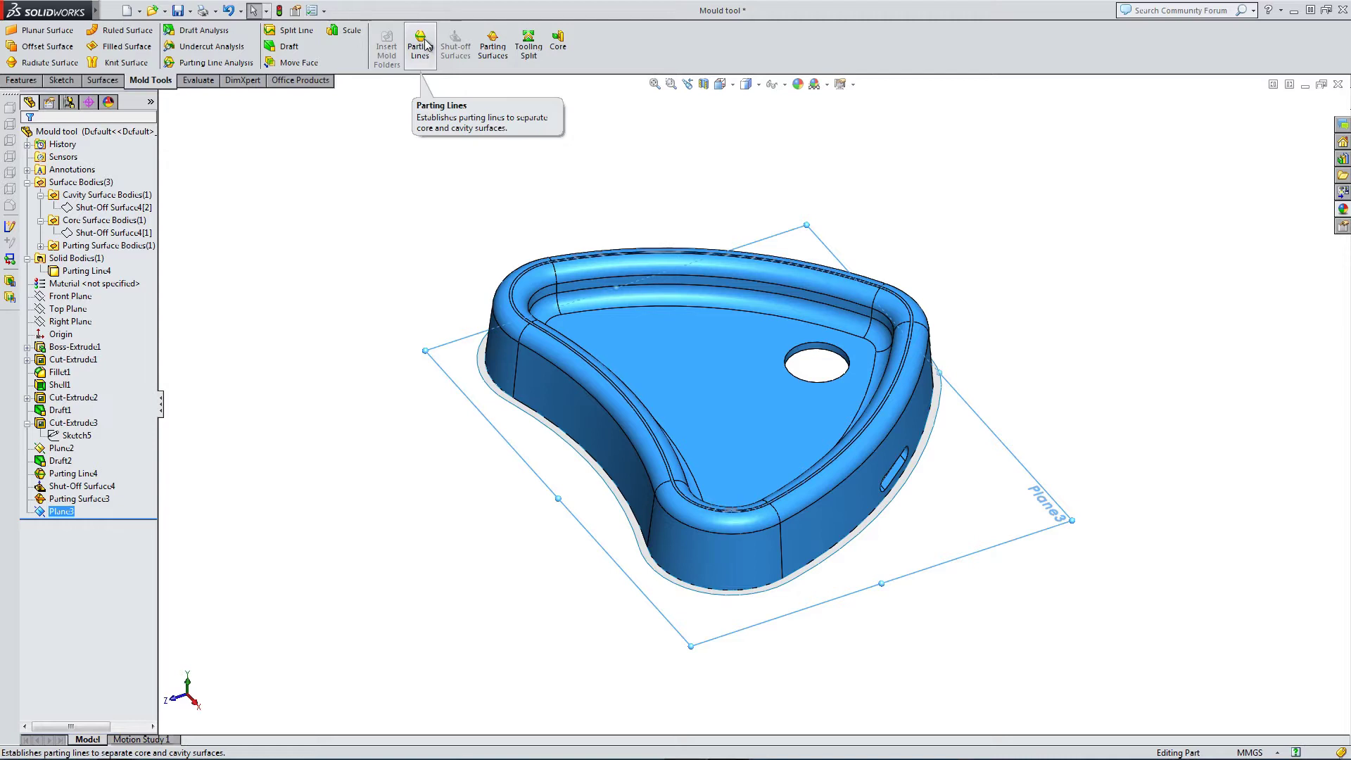
{"action": "left_click", "coordinate": [533, 47]}
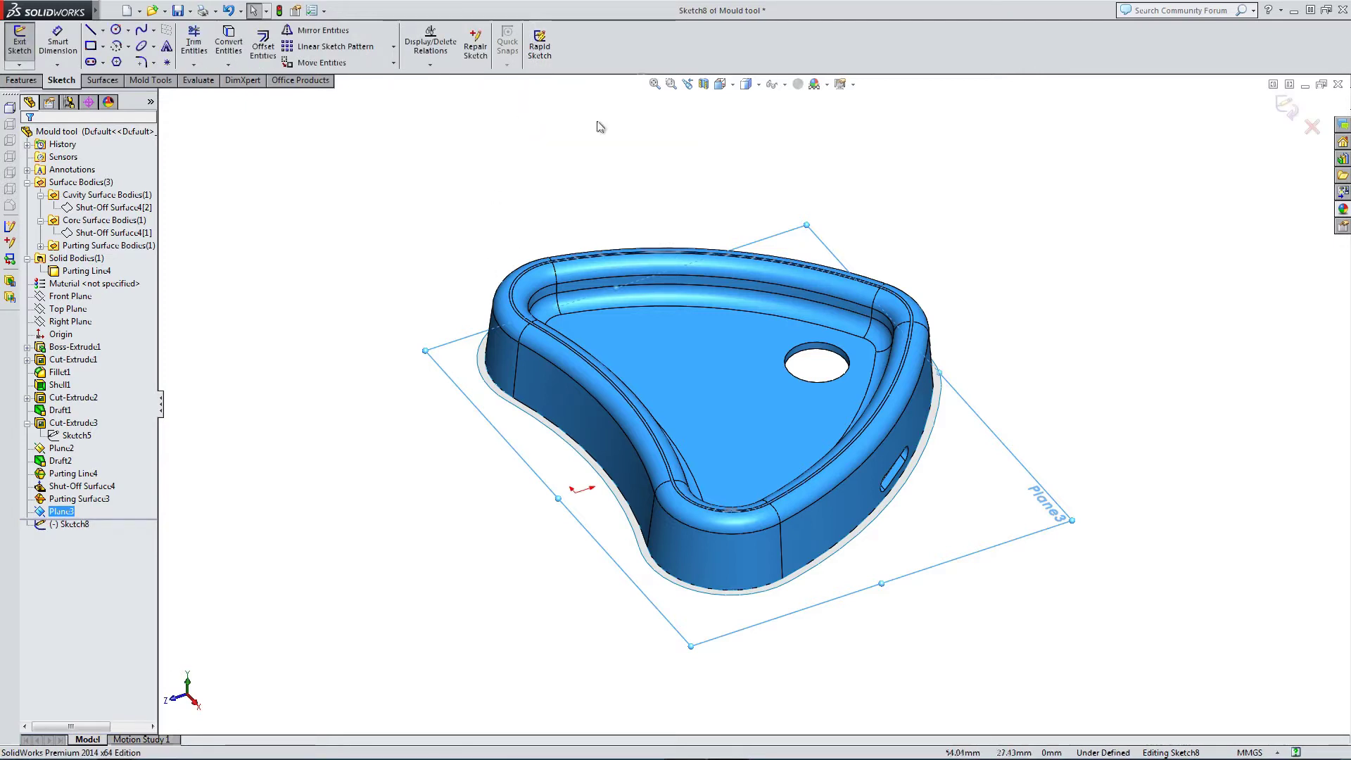
- From the Bottom view, draw a corner rectangle enclosing the whole part
{"action": "left_click", "coordinate": [721, 84]}
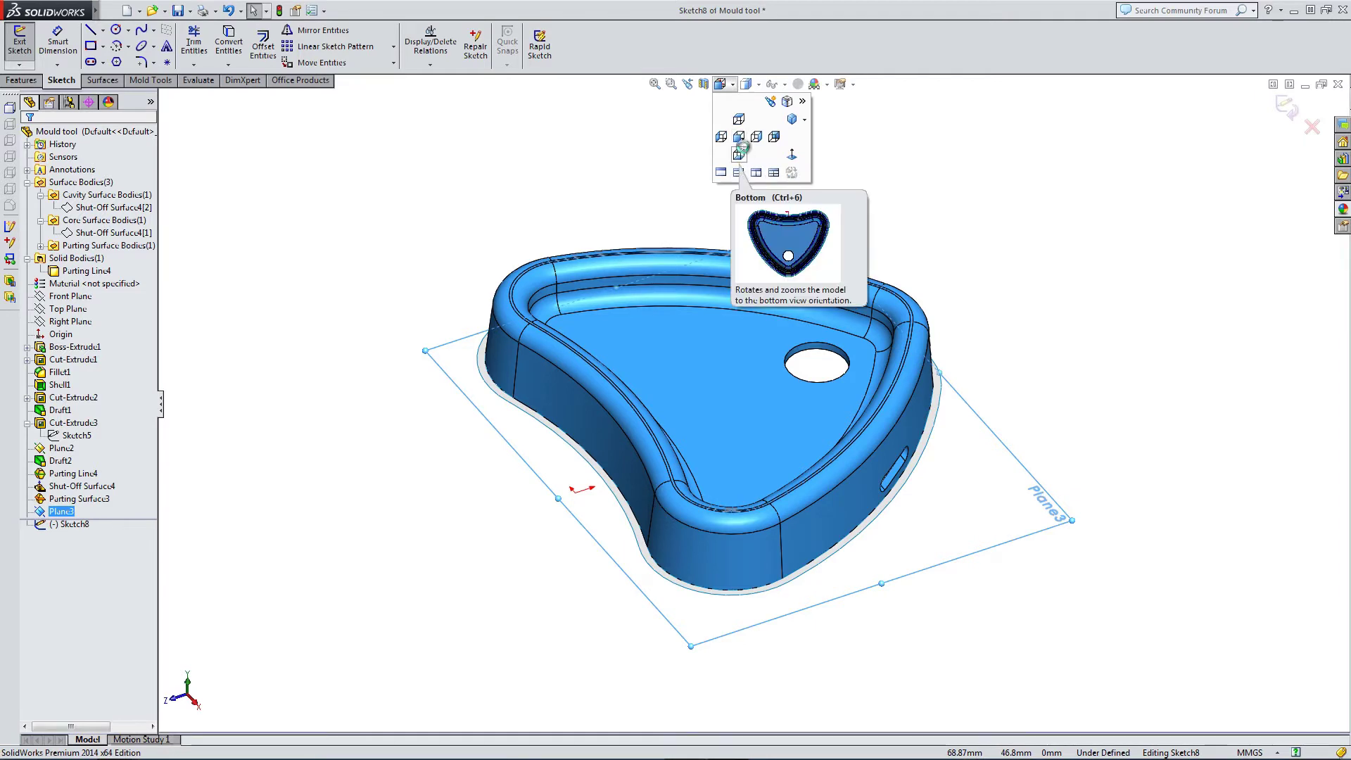
{"action": "left_click", "coordinate": [739, 155]}
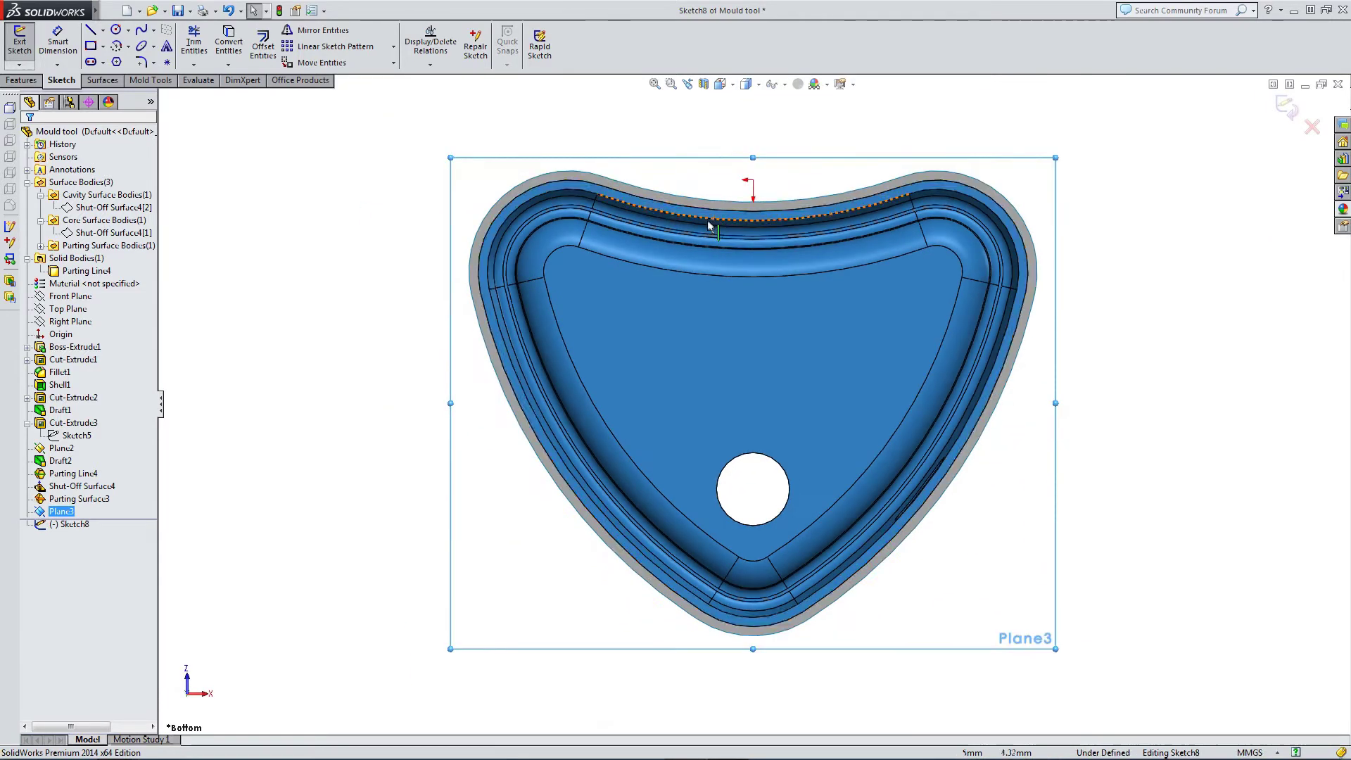
{"action": "left_click", "coordinate": [91, 47]}
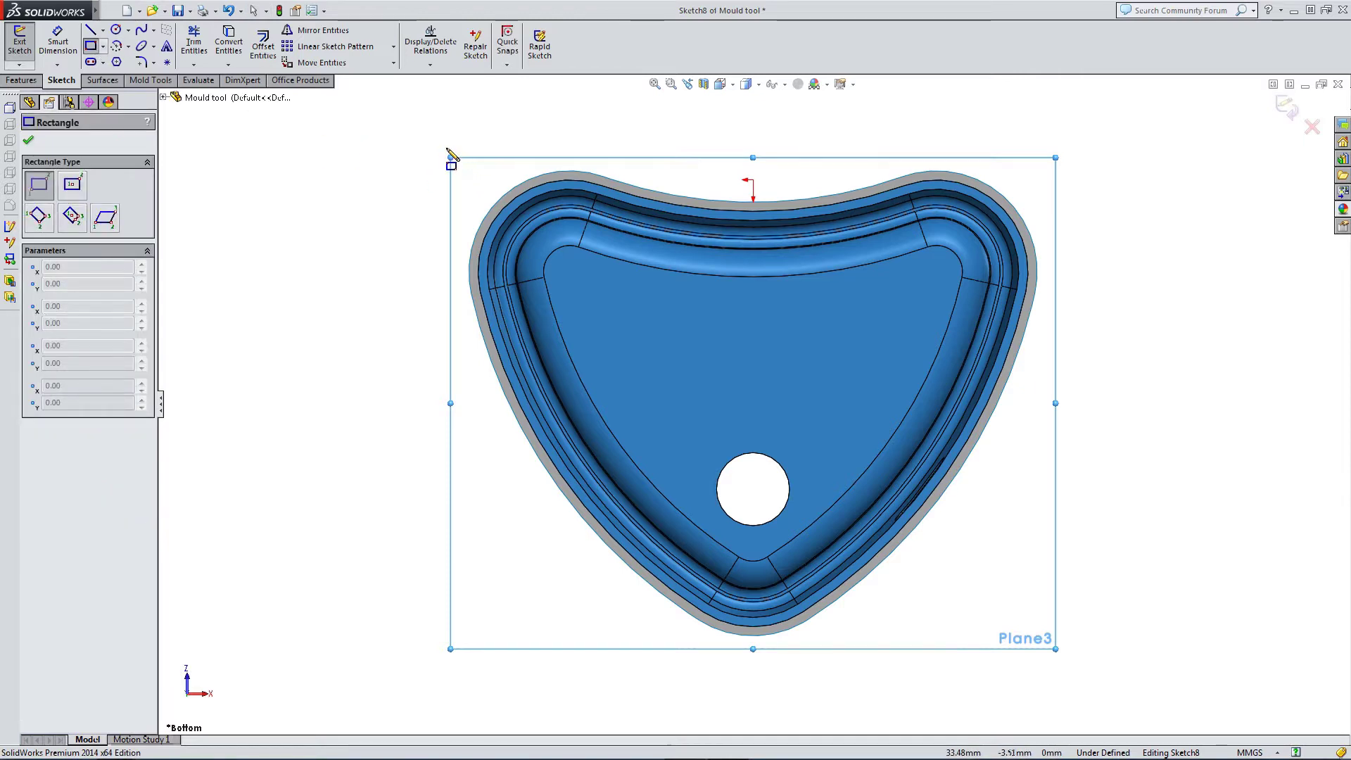
{"action": "left_click_drag", "start_coordinate": [446, 148], "coordinate": [1070, 677]}
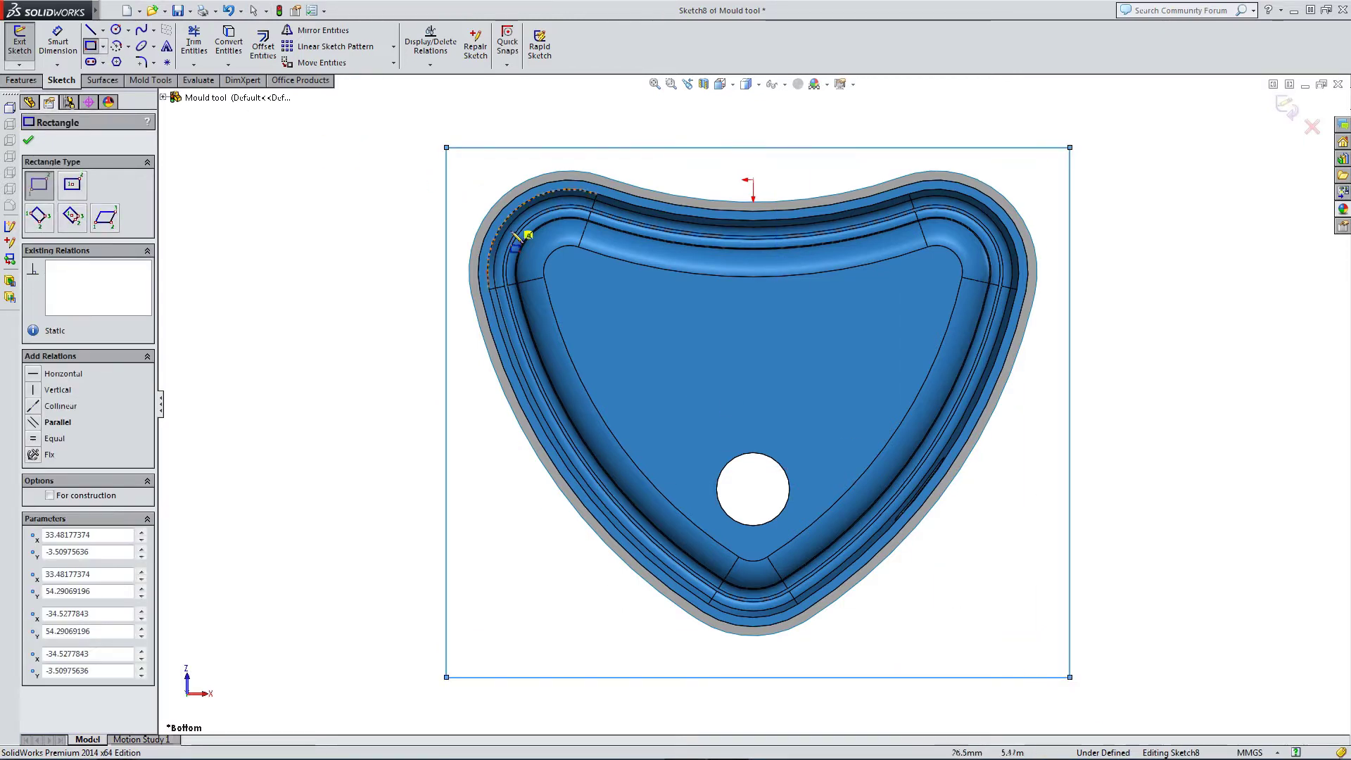
- Add a vertical construction centerline from the rectangle's top midpoint downward
{"action": "left_click", "coordinate": [91, 29]}
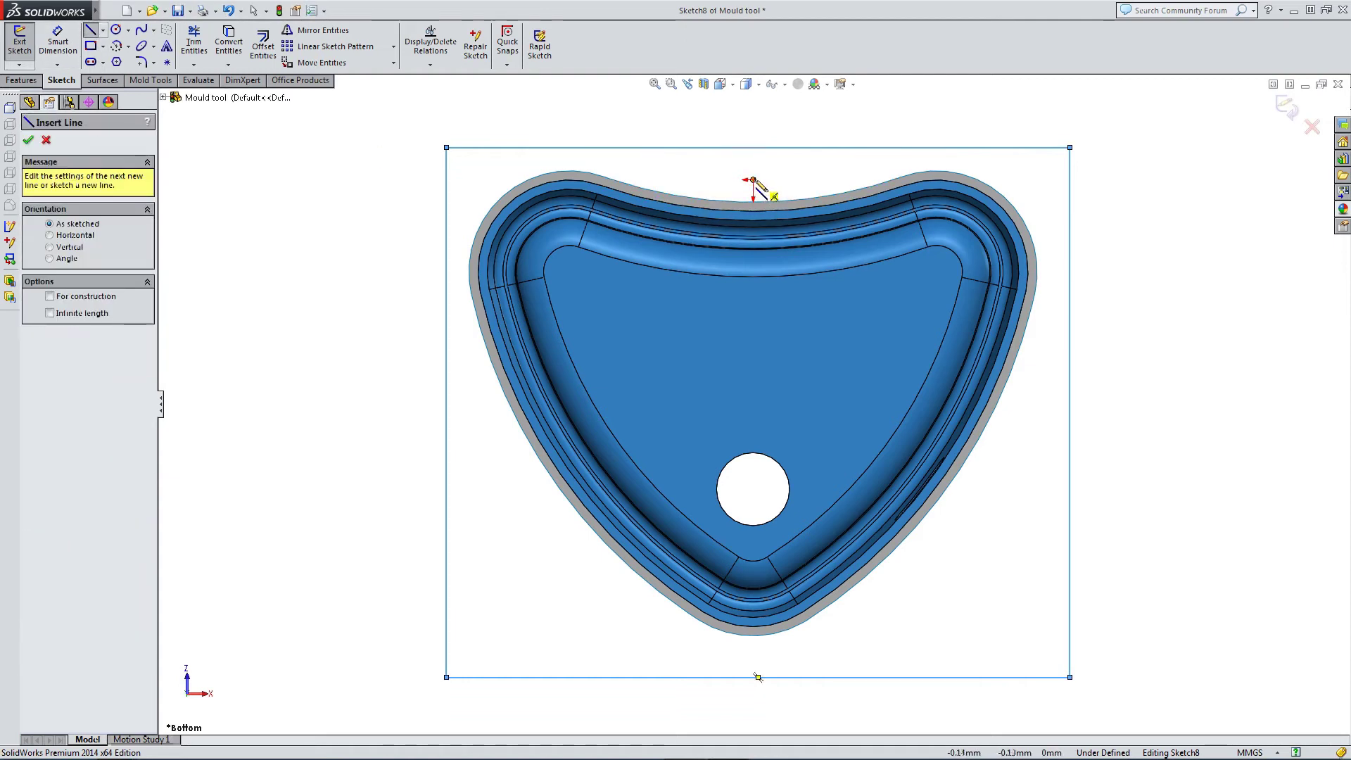
{"action": "mouse_move", "coordinate": [754, 181]}
{"action": "left_mouse_down"}
{"action": "mouse_move", "coordinate": [859, 482]}
{"action": "mouse_move", "coordinate": [799, 670]}
{"action": "mouse_move", "coordinate": [756, 677]}
{"action": "left_mouse_up"}
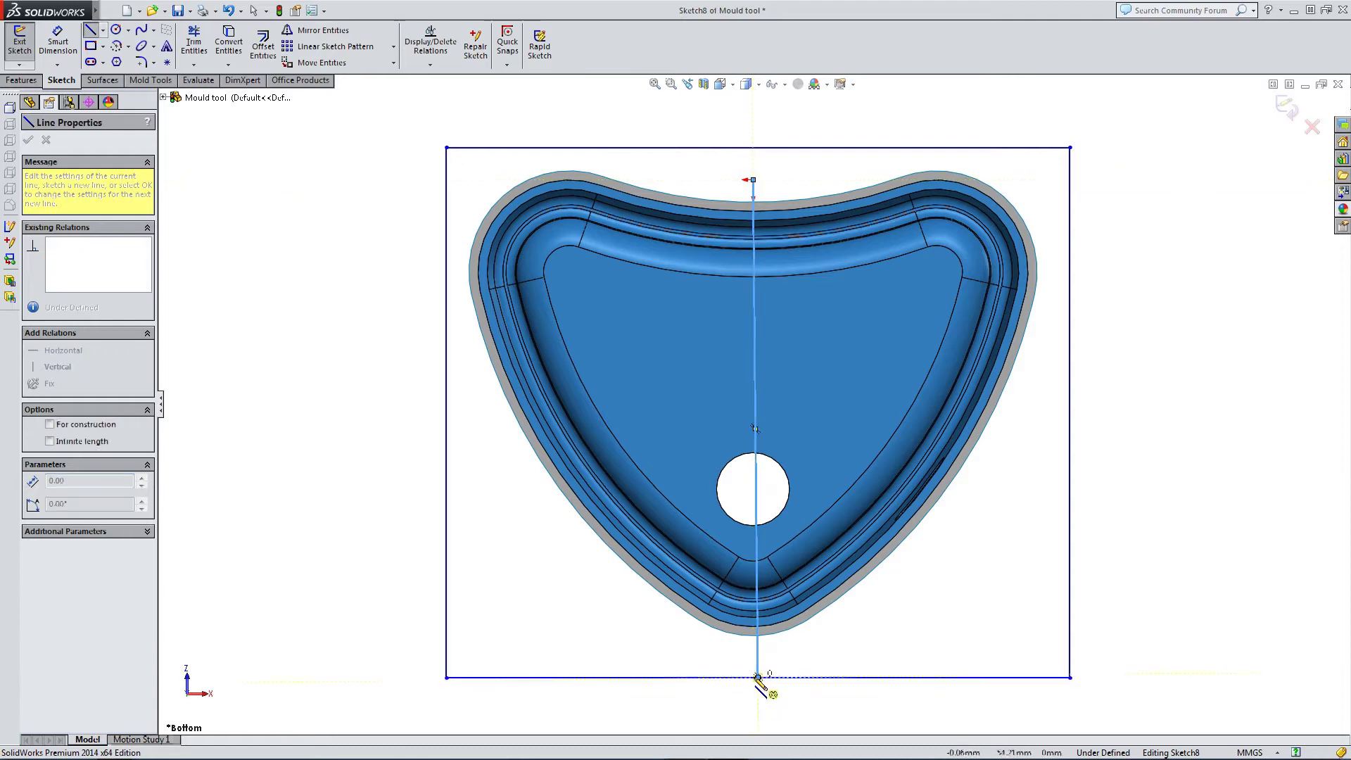
{"action": "key", "text": "Escape"}
{"action": "key", "text": "Escape"}
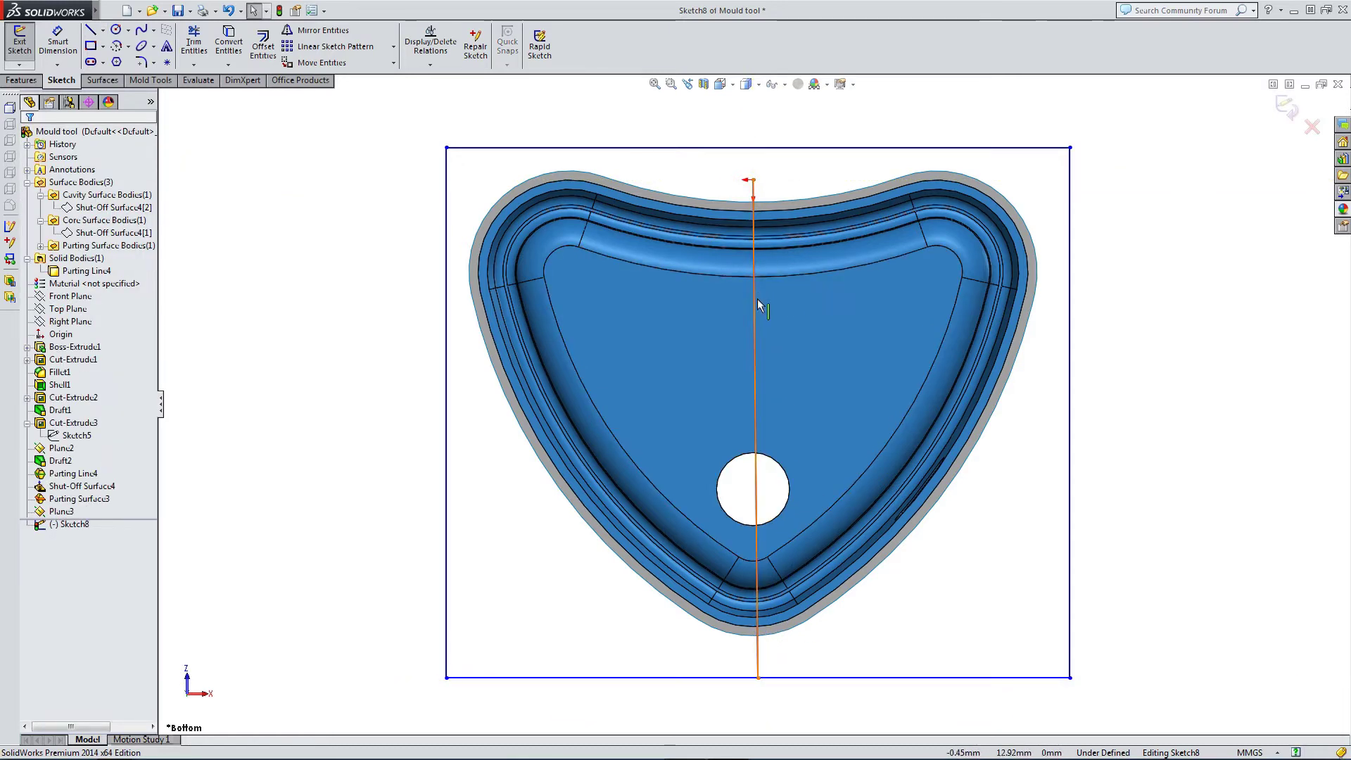
{"action": "left_click", "coordinate": [757, 304]}
{"action": "left_click", "coordinate": [802, 239]}
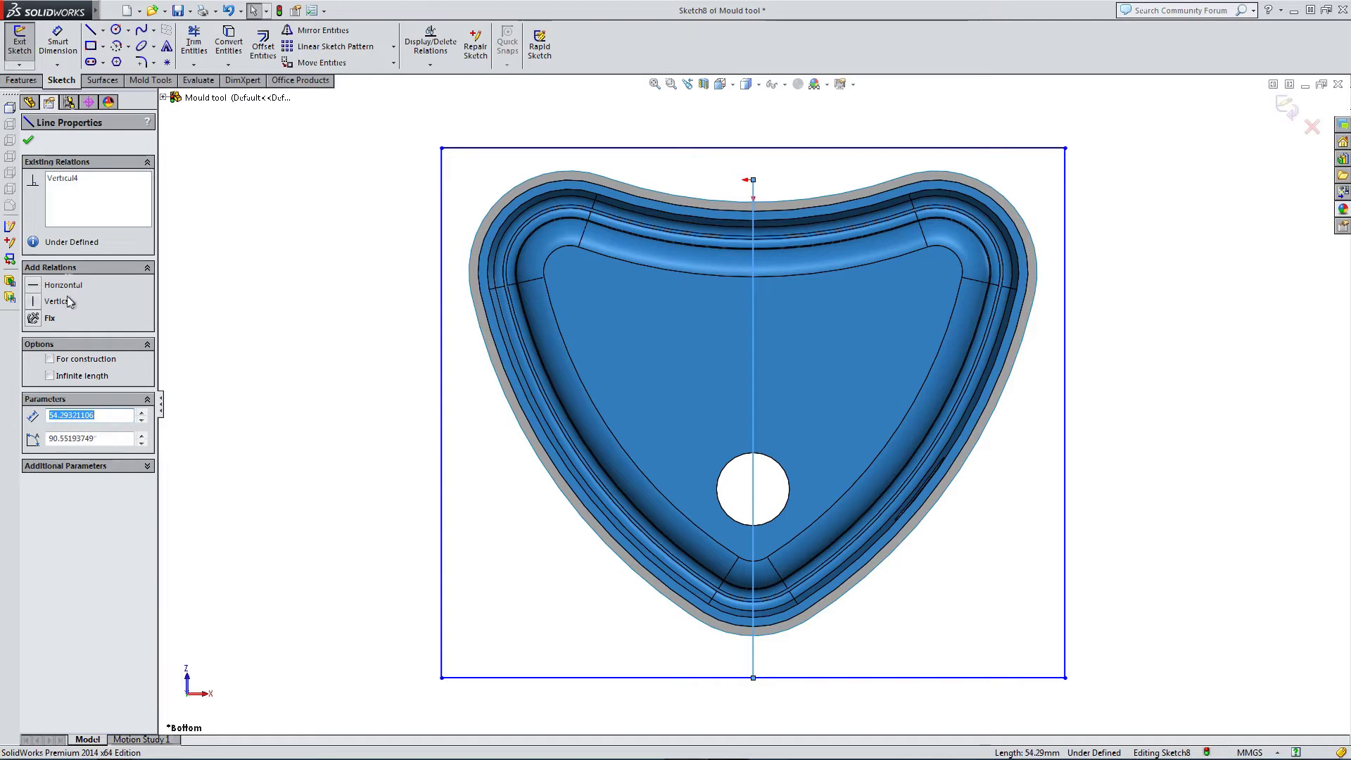
{"action": "left_click", "coordinate": [64, 359]}
{"action": "left_click", "coordinate": [348, 303]}
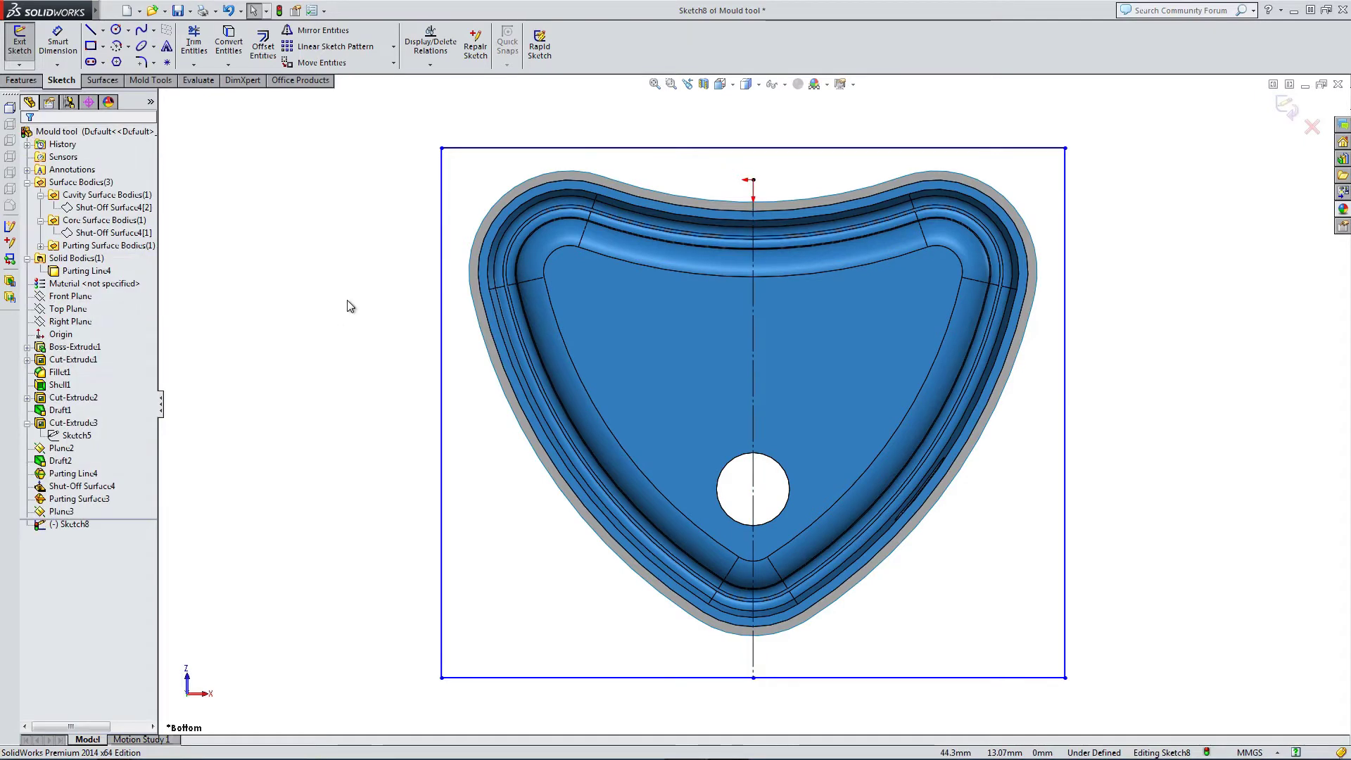
- Begin dimensioning the rectangle's top side and turn on sketch point display
{"action": "left_click", "coordinate": [58, 42]}
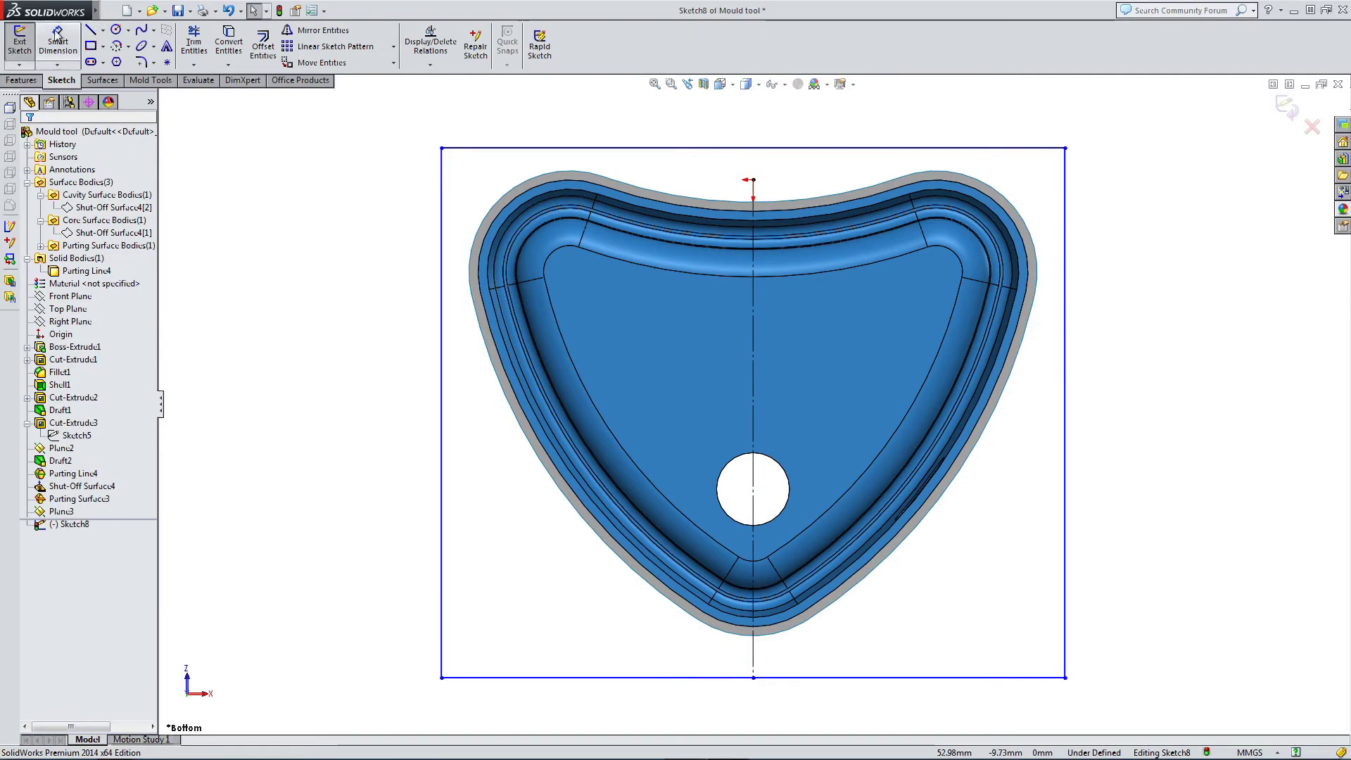
{"action": "left_click", "coordinate": [573, 175]}
{"action": "left_click", "coordinate": [565, 148]}
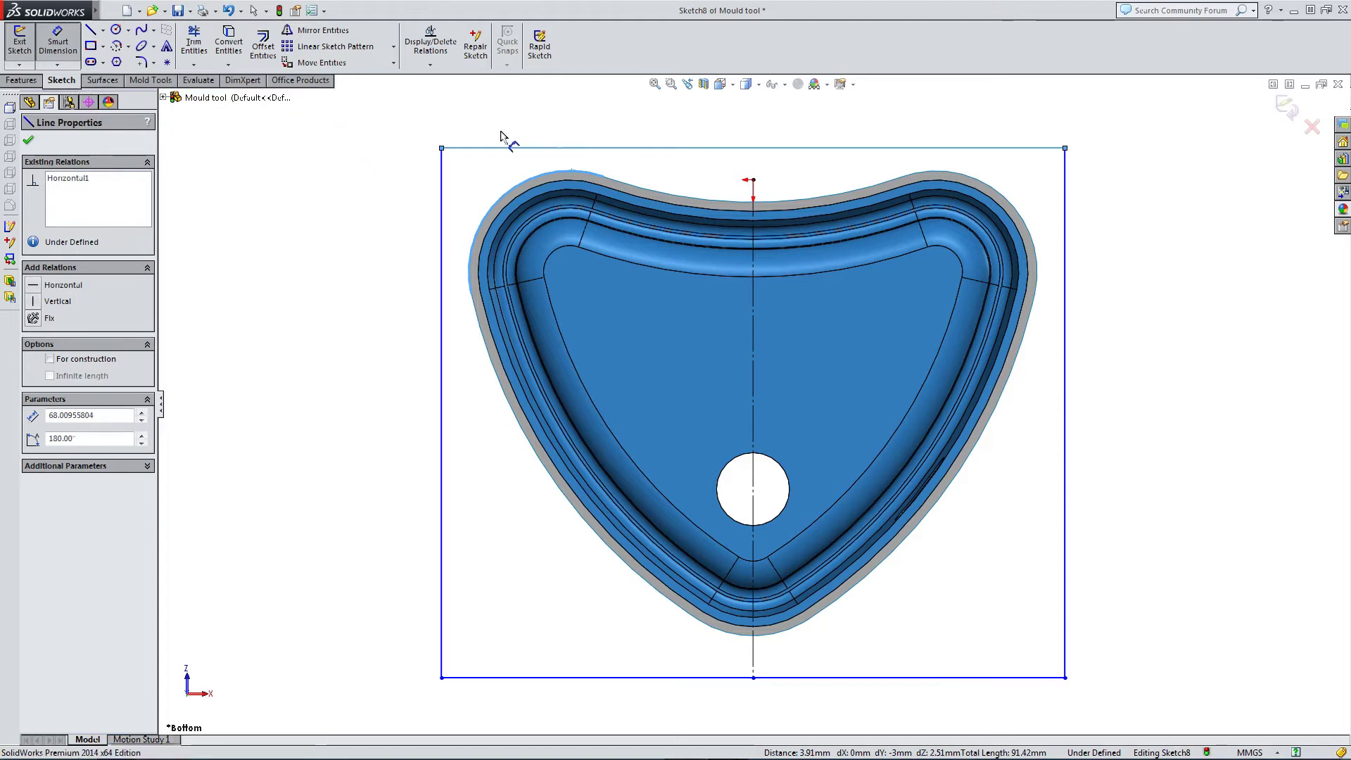
{"action": "key", "text": "Escape"}
{"action": "left_click", "coordinate": [785, 84]}
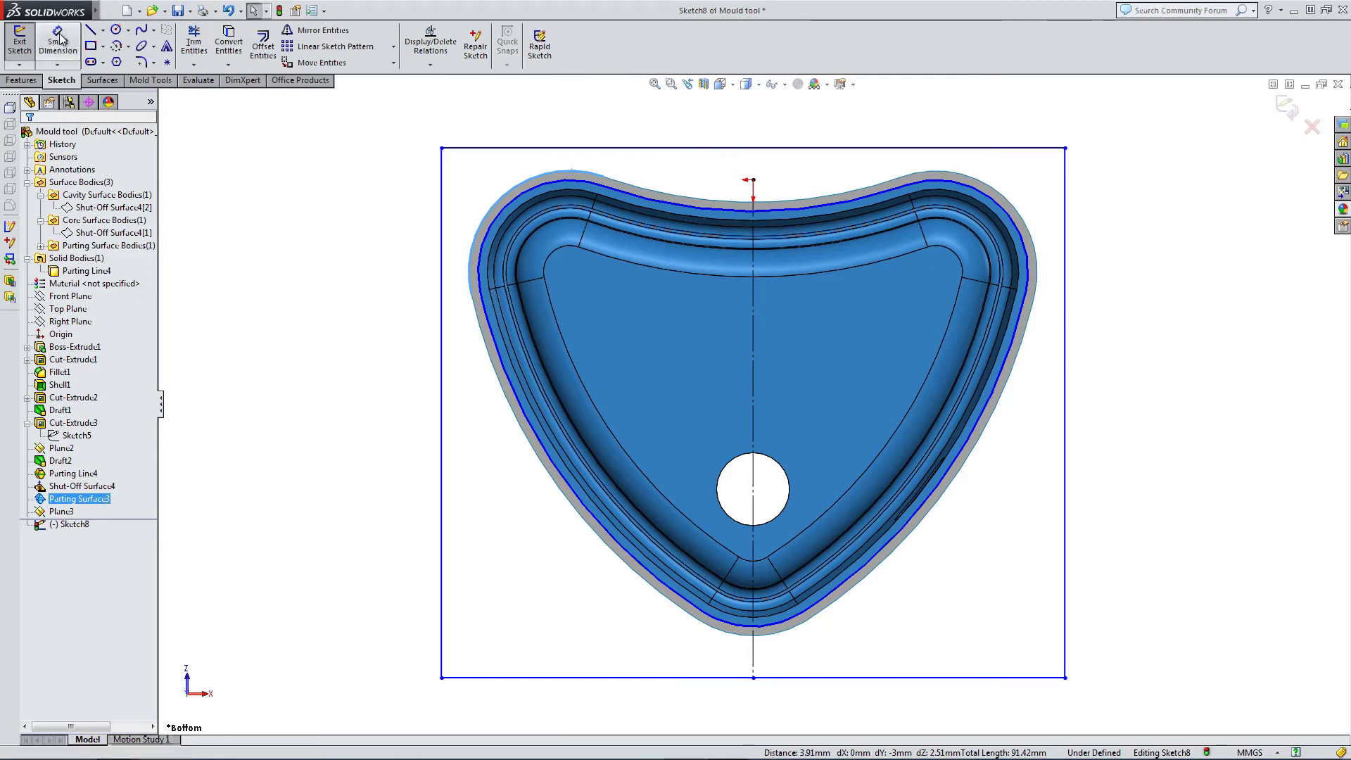
{"action": "left_click", "coordinate": [553, 149]}
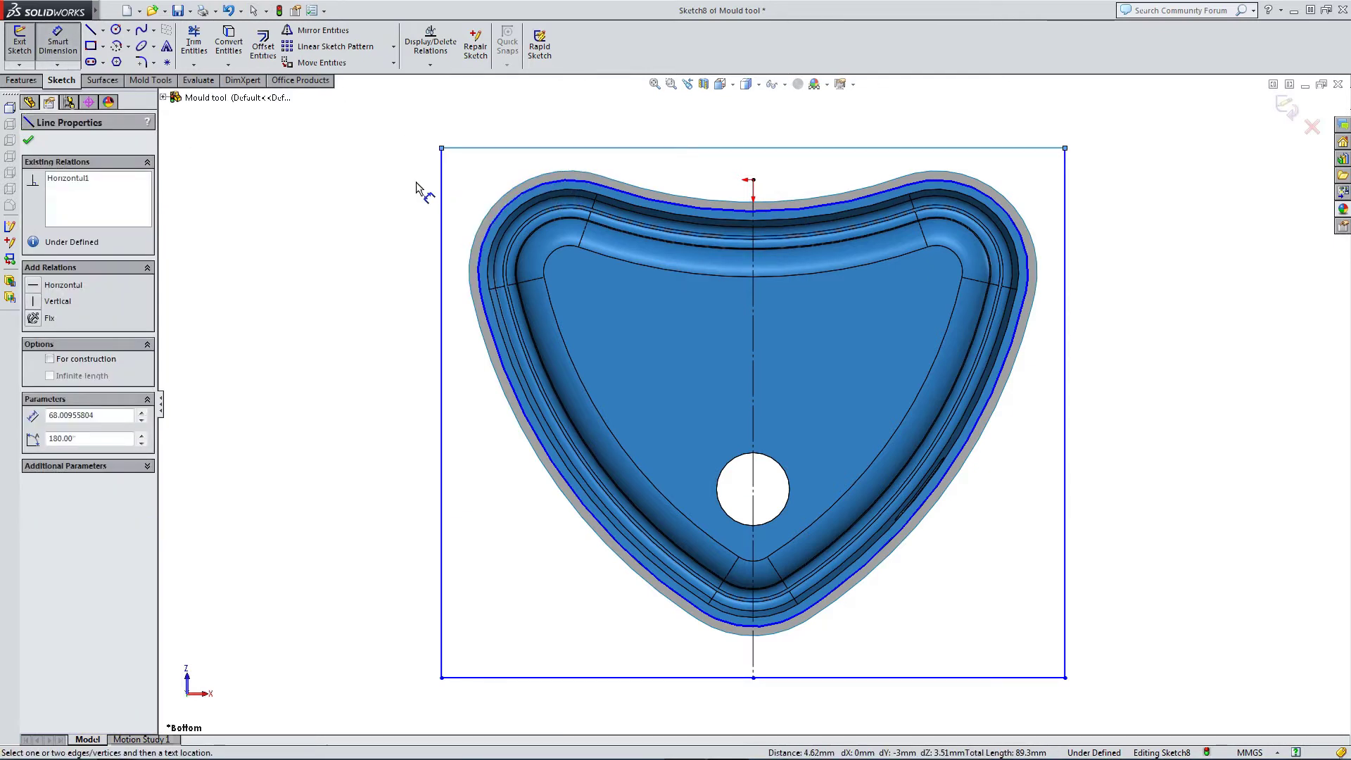
{"action": "key", "text": "Escape"}
{"action": "left_click", "coordinate": [774, 84]}
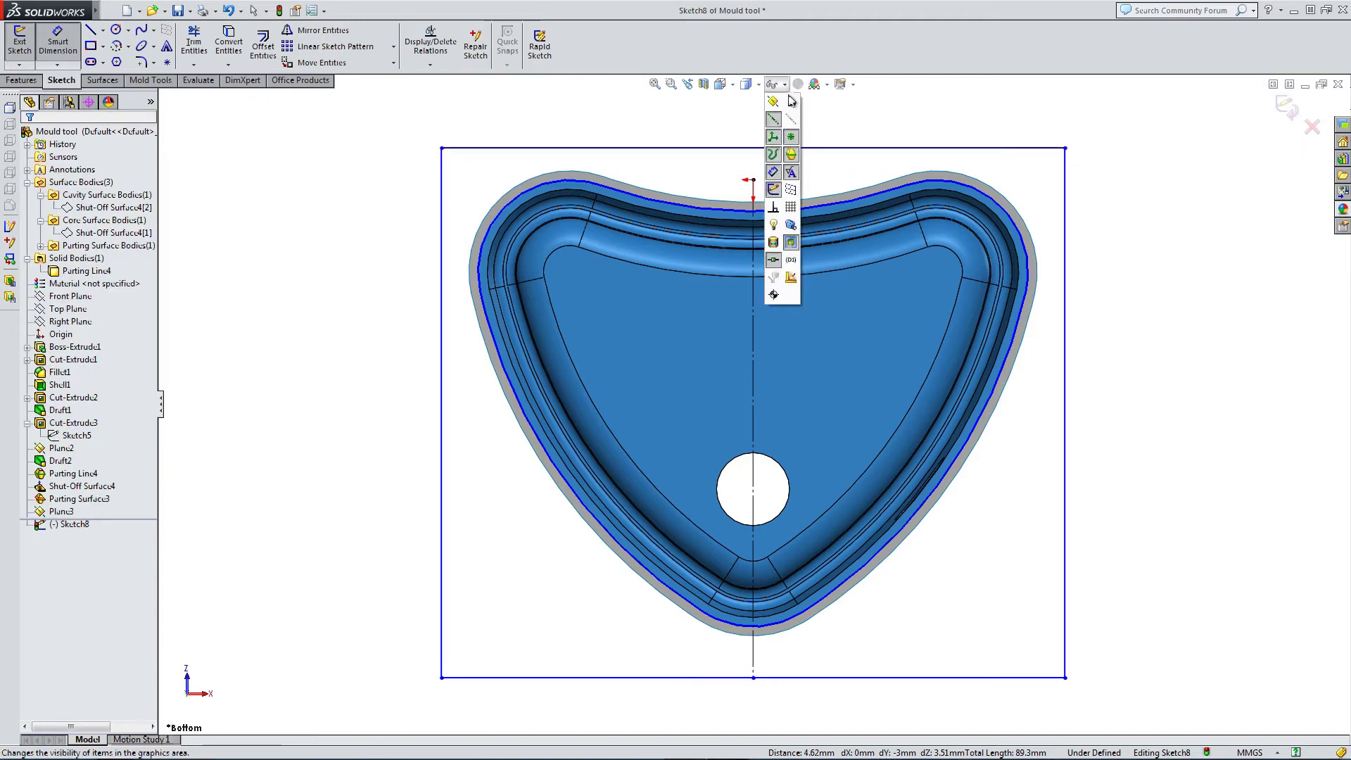
{"action": "left_click", "coordinate": [791, 119]}
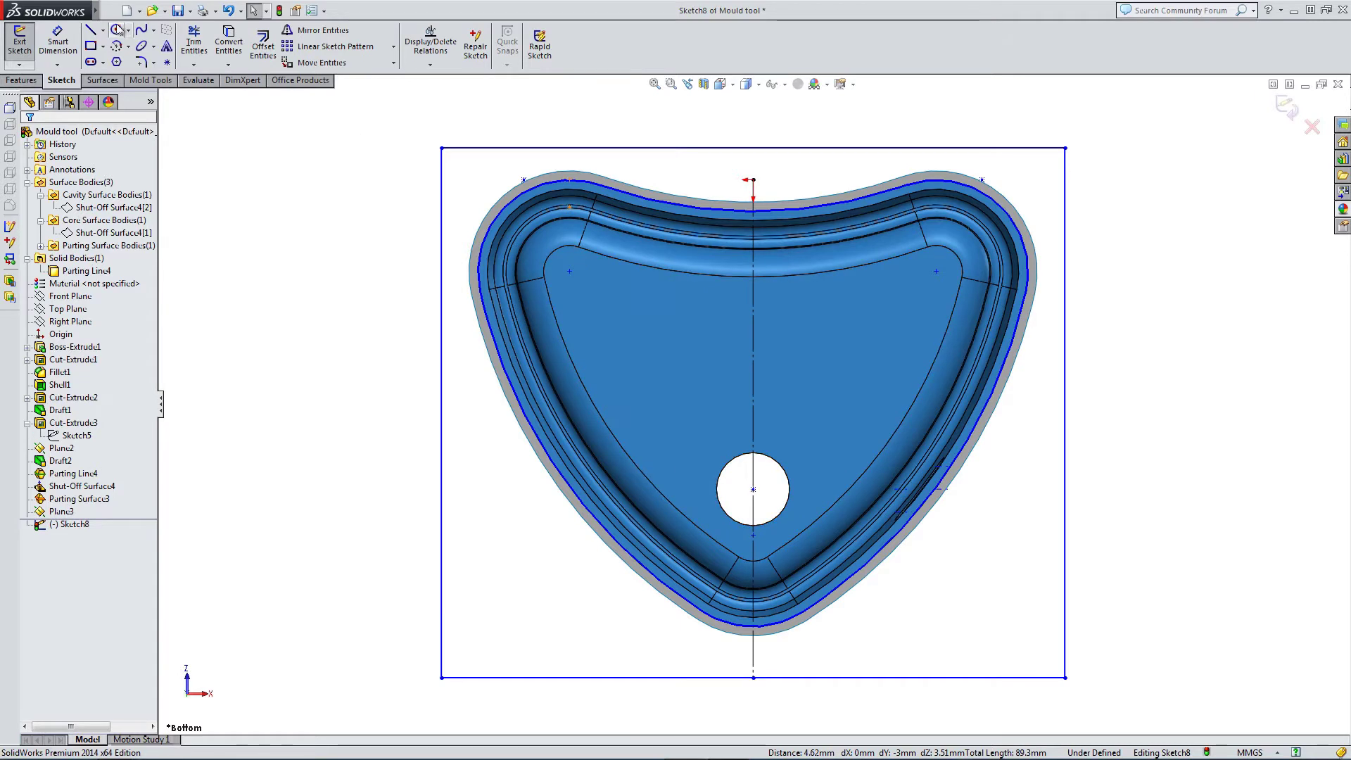
{"action": "left_click", "coordinate": [62, 37]}
{"action": "left_click", "coordinate": [62, 37]}
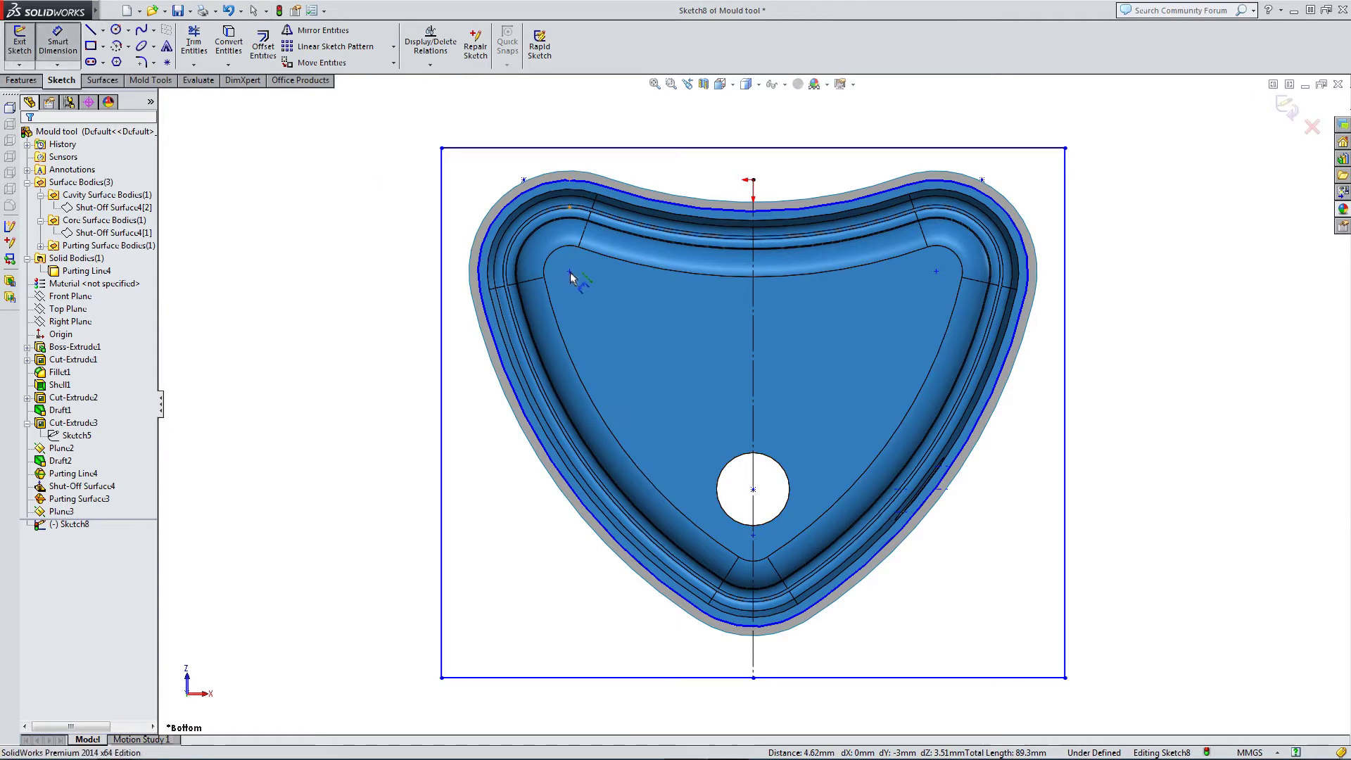
- Dimension the rectangle's top, left and bottom offsets from the part, setting the bottom to 14 mm
{"action": "middle_click_drag", "start_coordinate": [561, 282], "coordinate": [584, 294]}
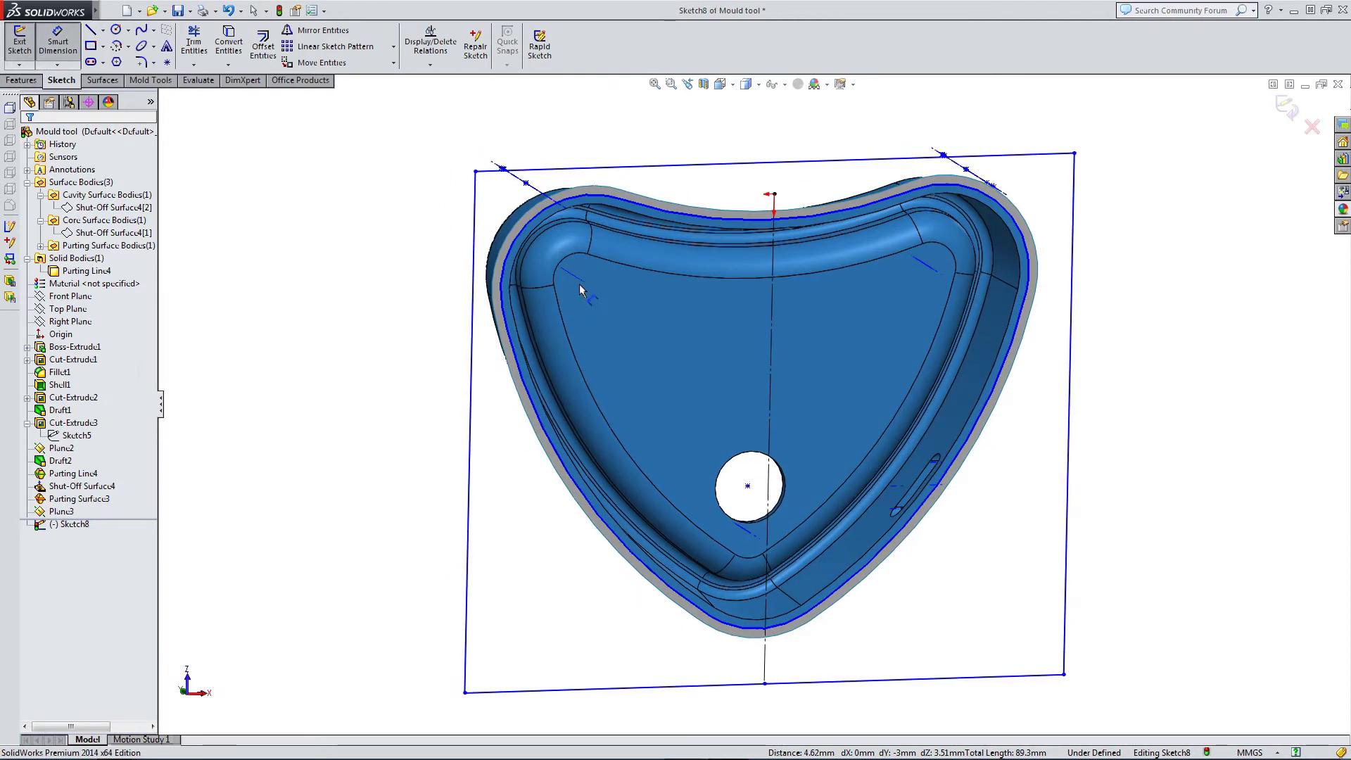
{"action": "left_click", "coordinate": [600, 170]}
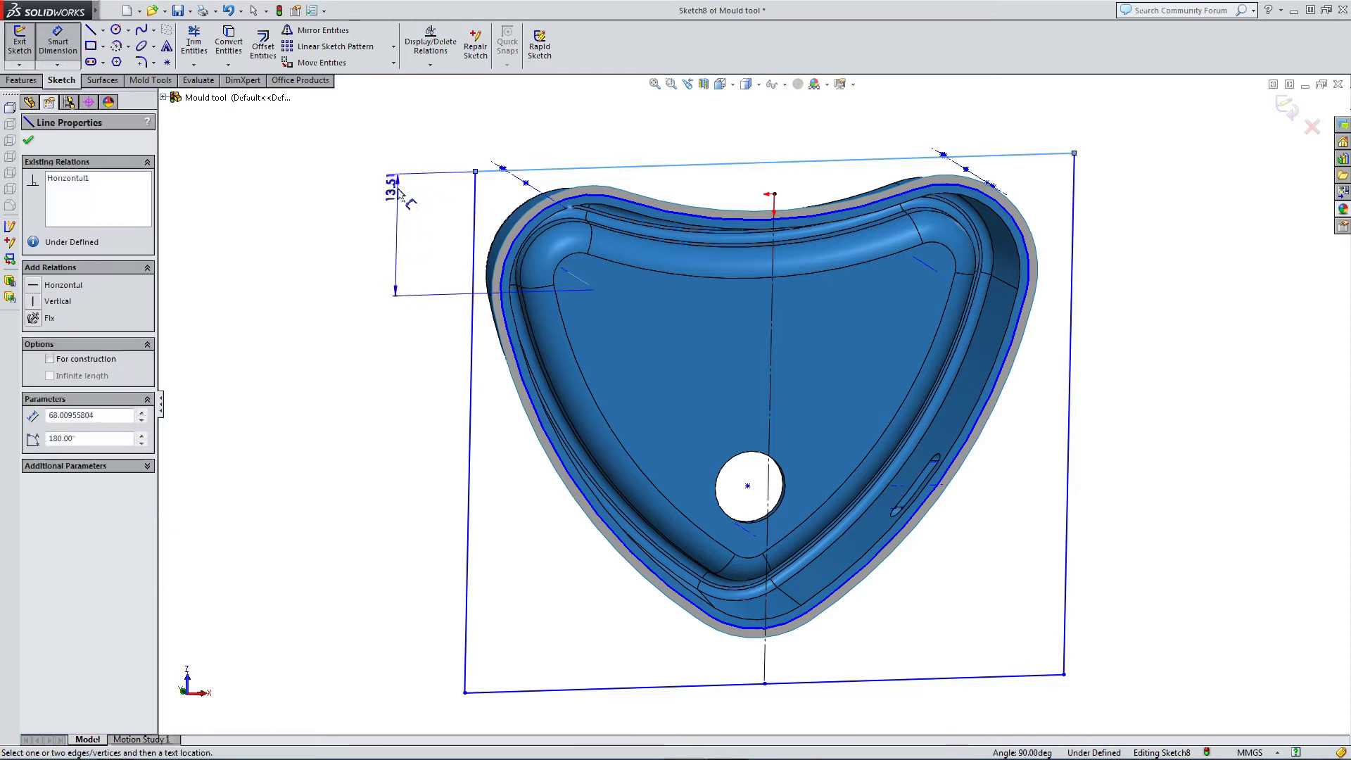
{"action": "left_click", "coordinate": [396, 227]}
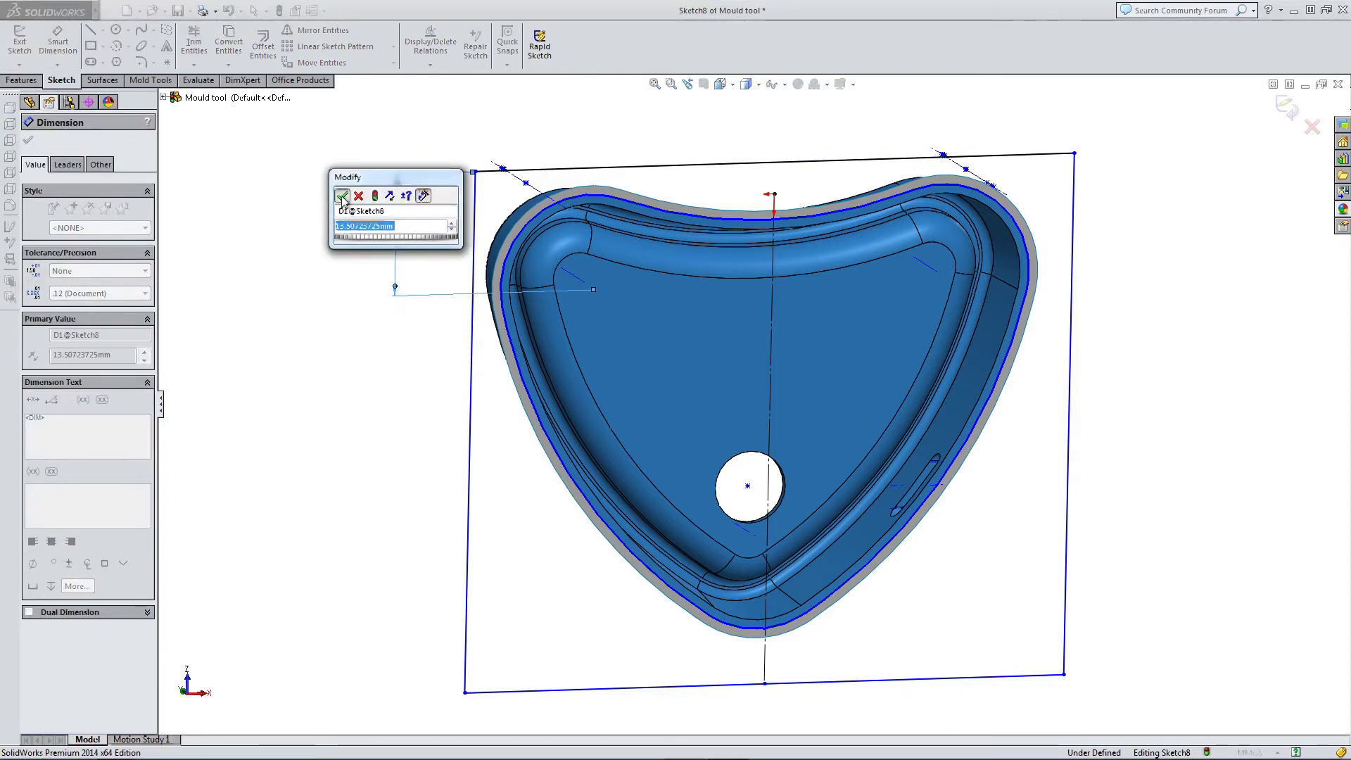
{"action": "key", "text": "Return"}
{"action": "left_click", "coordinate": [592, 292]}
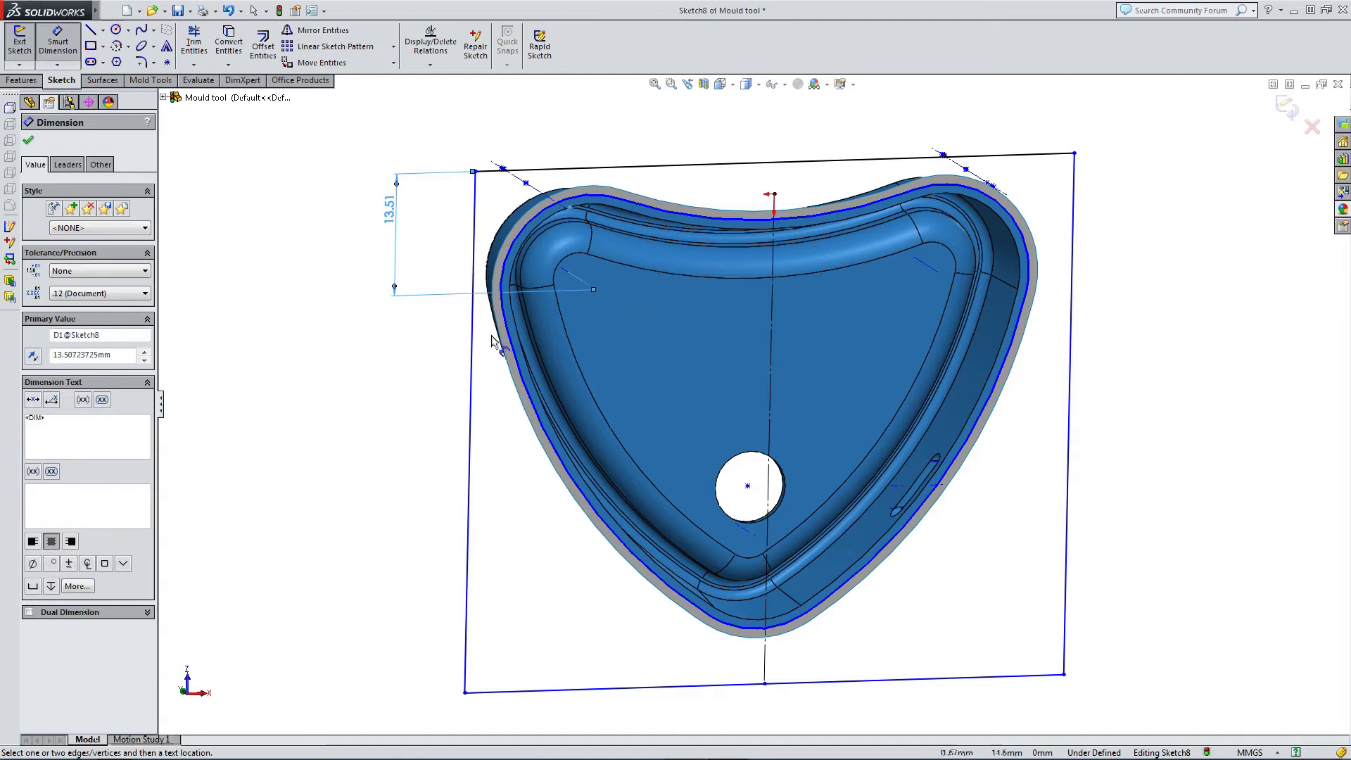
{"action": "left_click", "coordinate": [468, 356]}
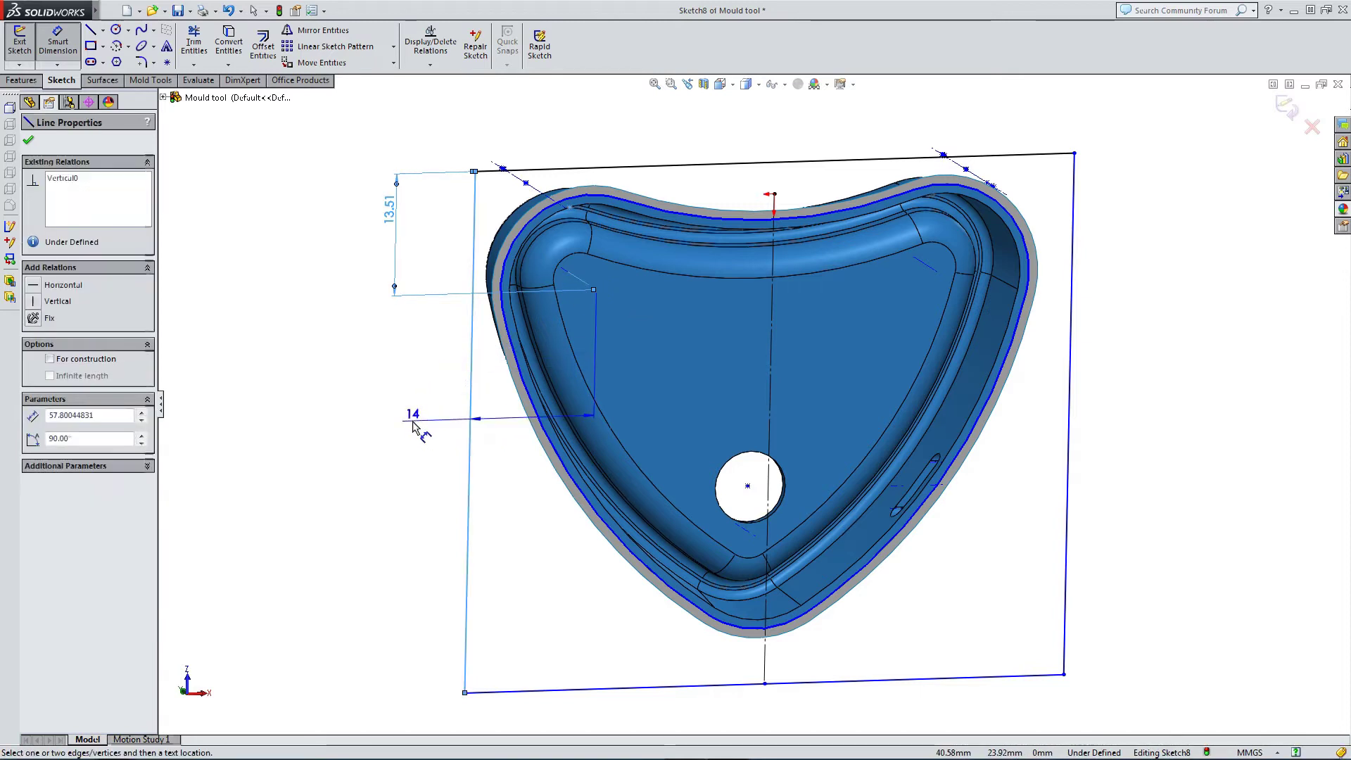
{"action": "left_click", "coordinate": [420, 424]}
{"action": "left_click", "coordinate": [357, 409]}
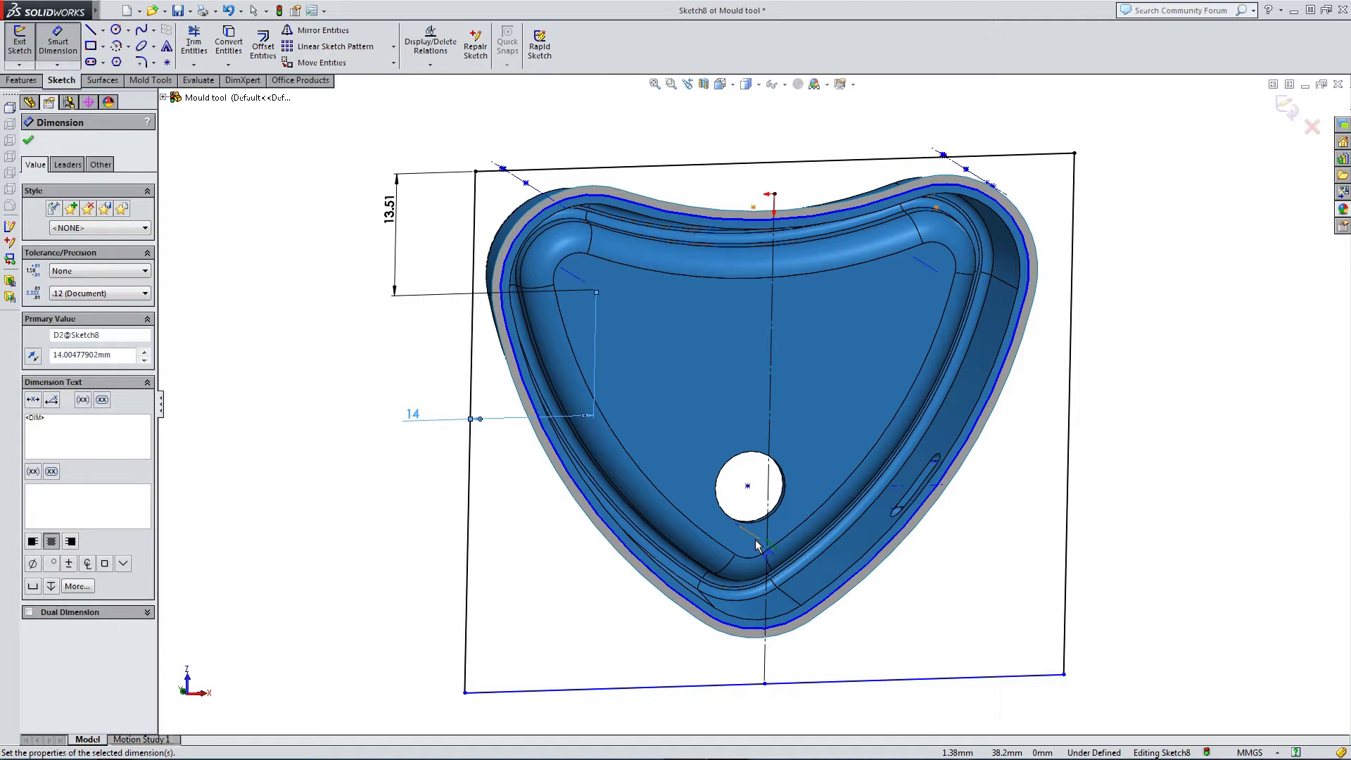
{"action": "left_click", "coordinate": [743, 691]}
{"action": "left_click", "coordinate": [765, 543]}
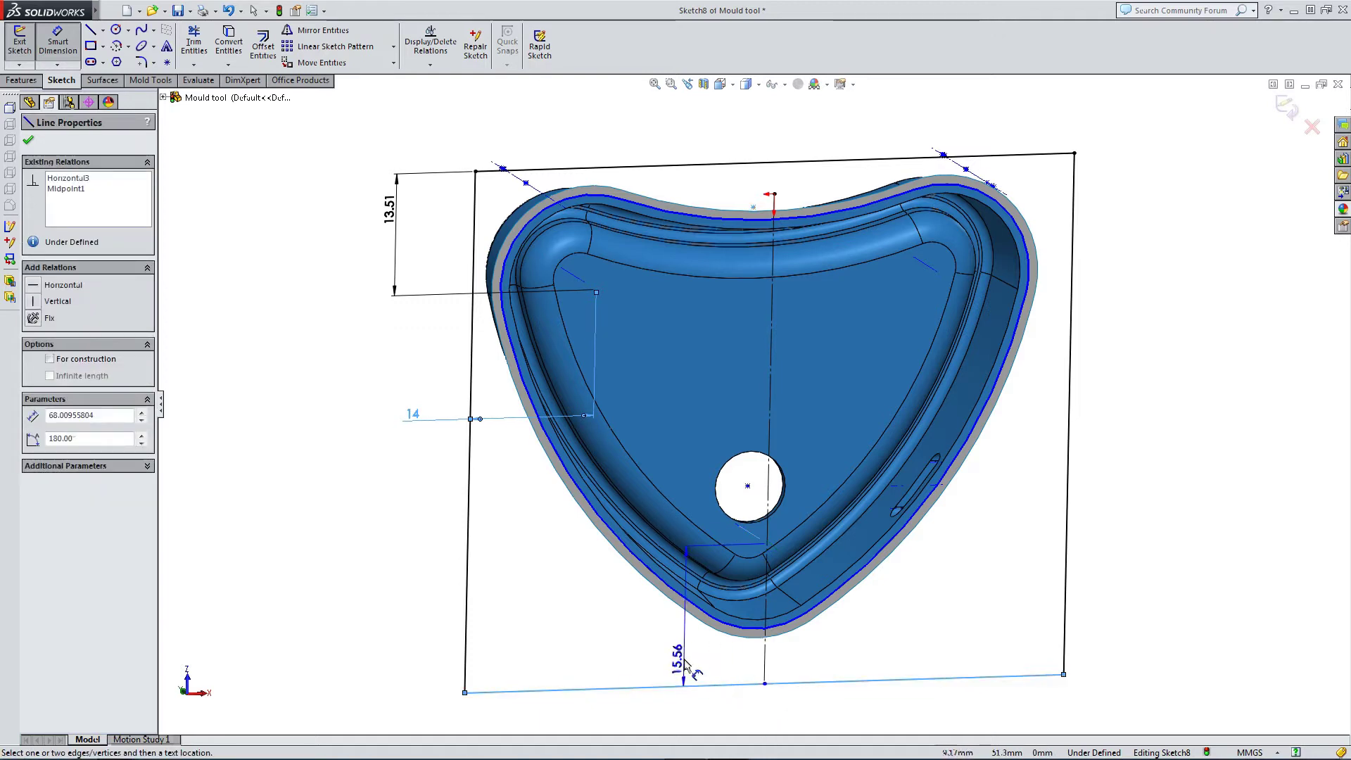
{"action": "left_click", "coordinate": [679, 634]}
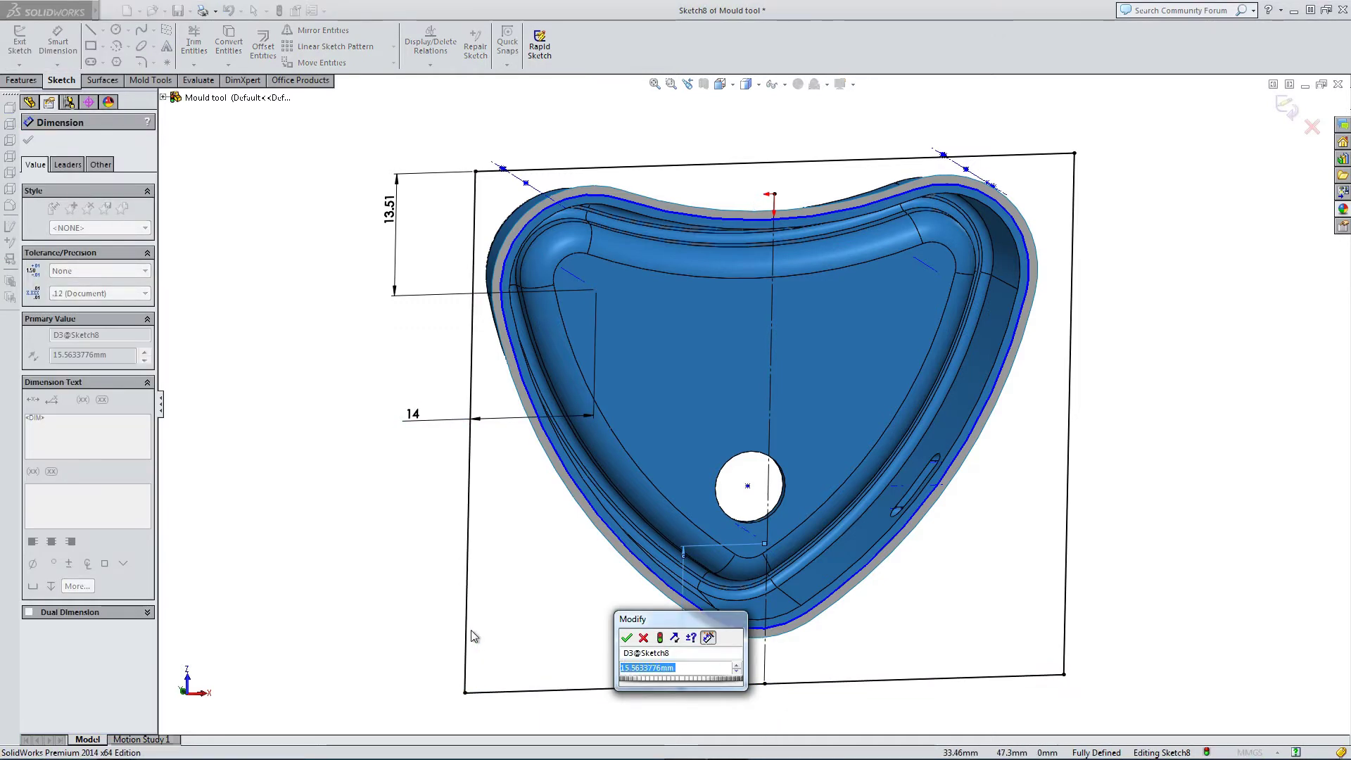
{"action": "type", "text": "14"}
{"action": "key", "text": "Return"}
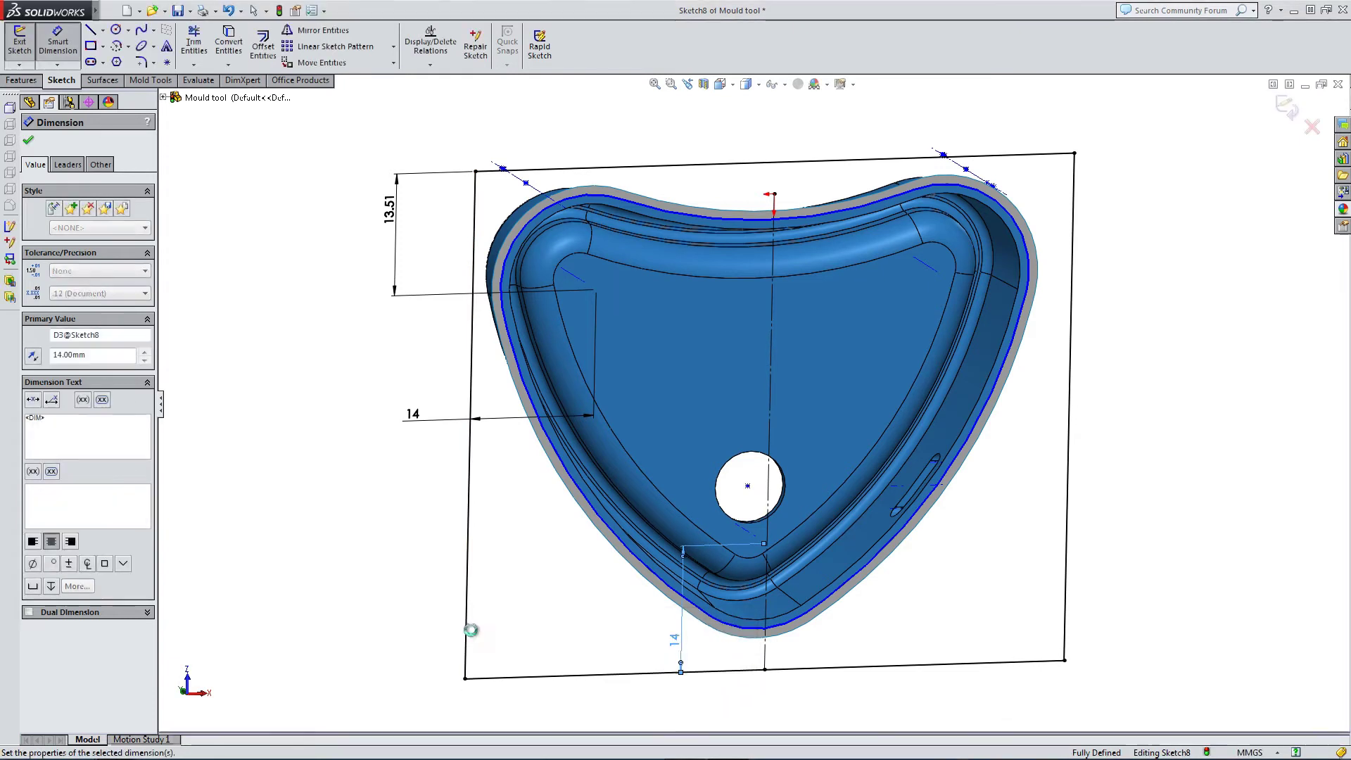
- Link the left and top offsets to the bottom 14 mm dimension with =D3@Sketch8
{"action": "left_click", "coordinate": [428, 420]}
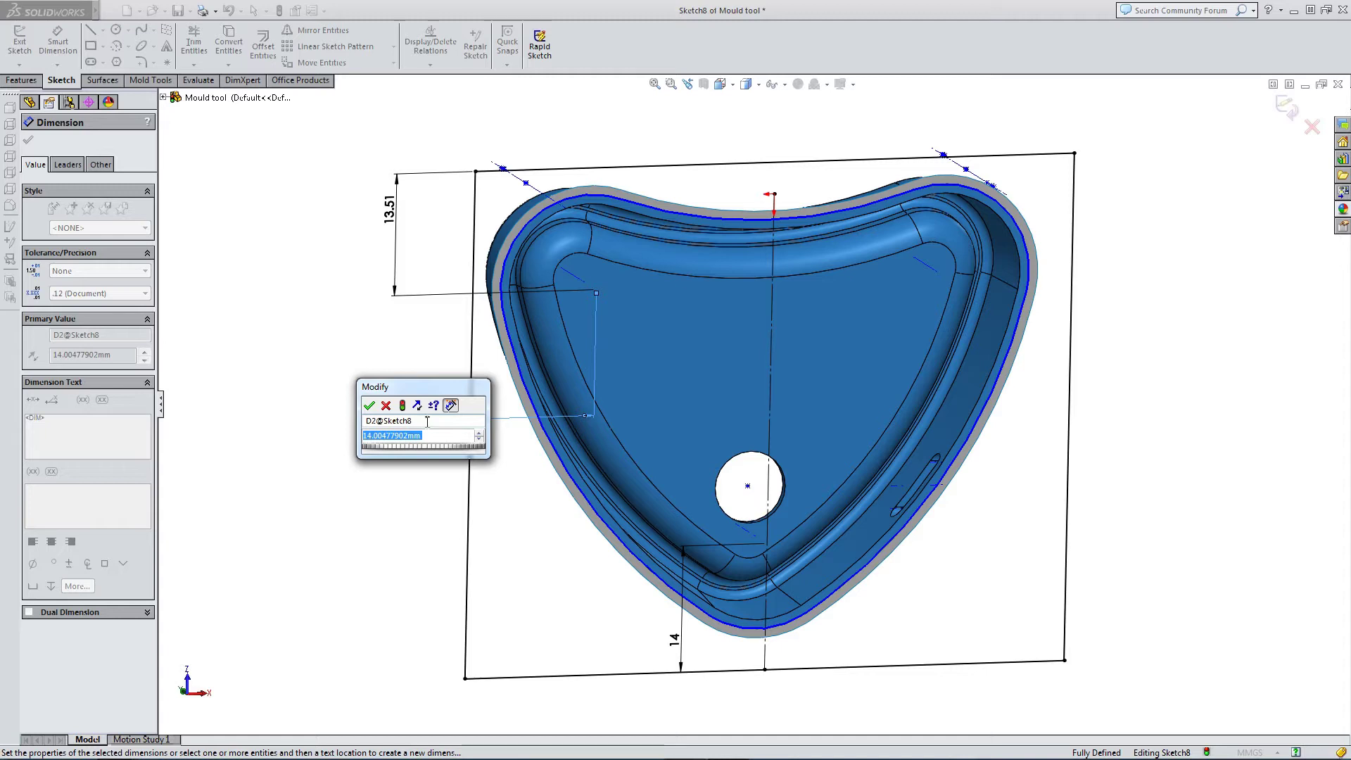
{"action": "type", "text": "=\"D3@Sketch8"}
{"action": "left_click", "coordinate": [675, 641]}
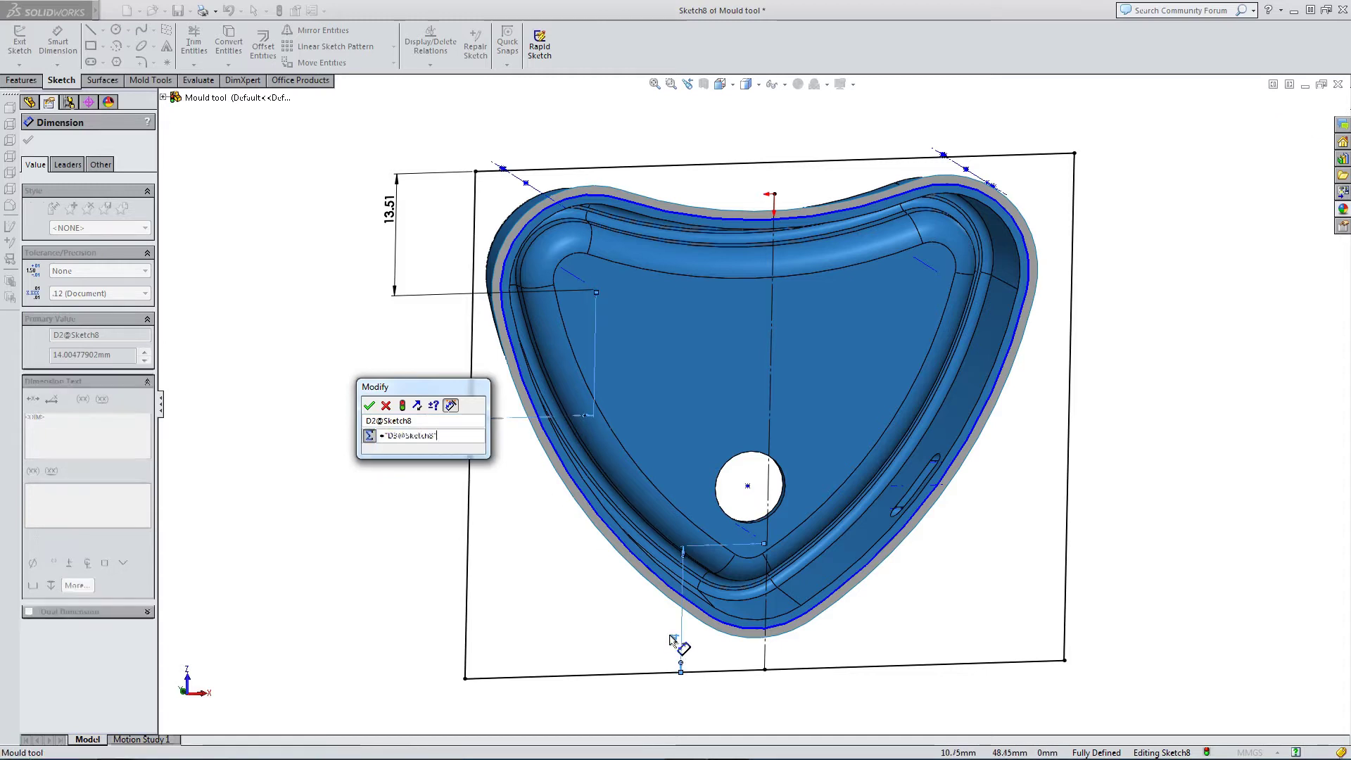
{"action": "key", "text": "Return"}
{"action": "left_click", "coordinate": [389, 218]}
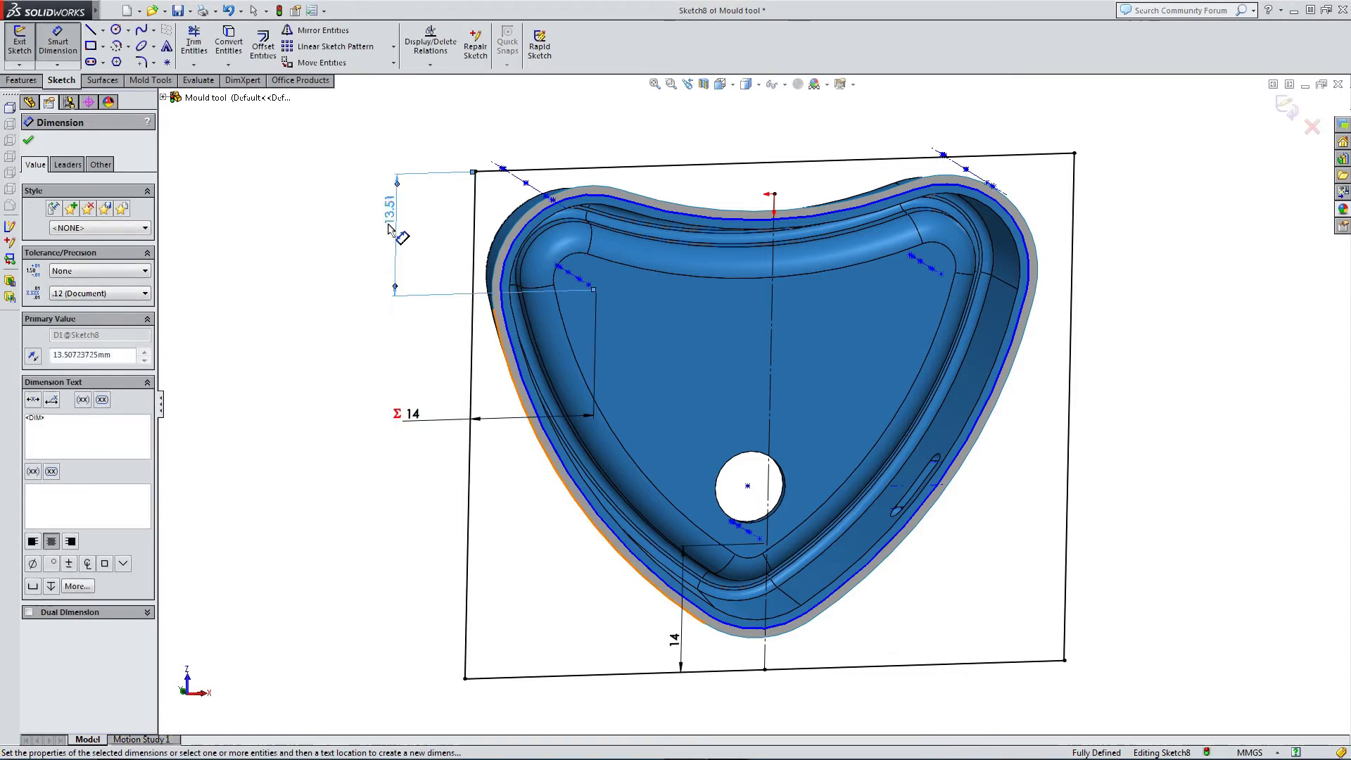
{"action": "type", "text": "="}
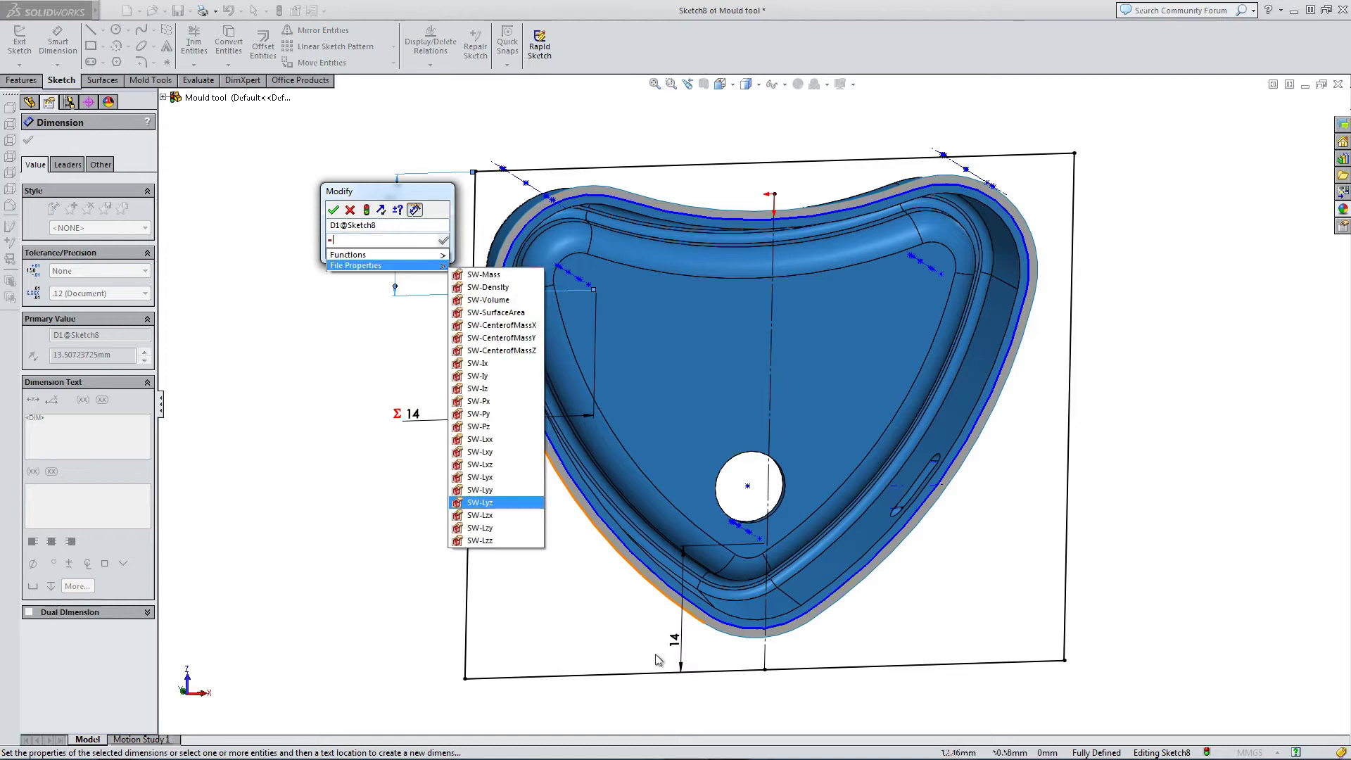
{"action": "left_click", "coordinate": [674, 642]}
{"action": "key", "text": "Return"}
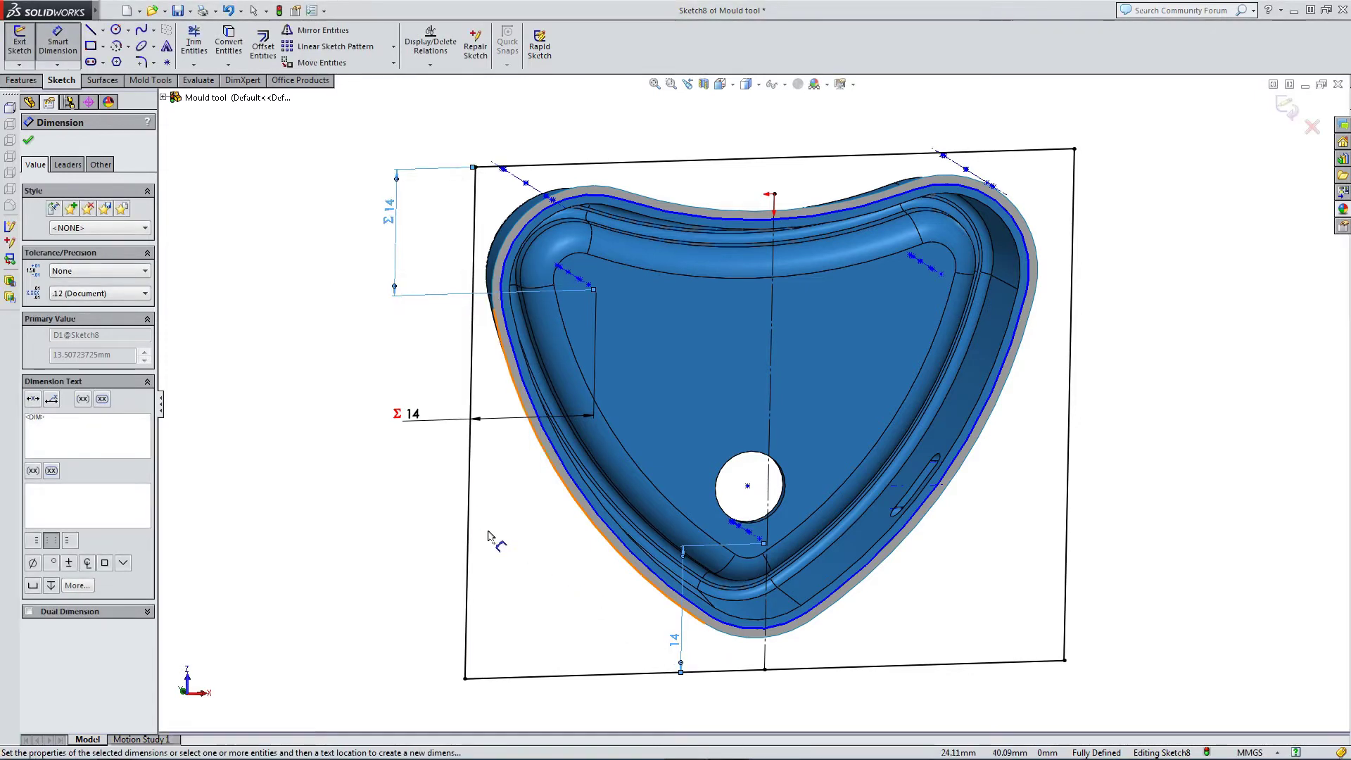
- Make the rectangle's left and right sides symmetric about the centre line
{"action": "key", "text": "Escape"}
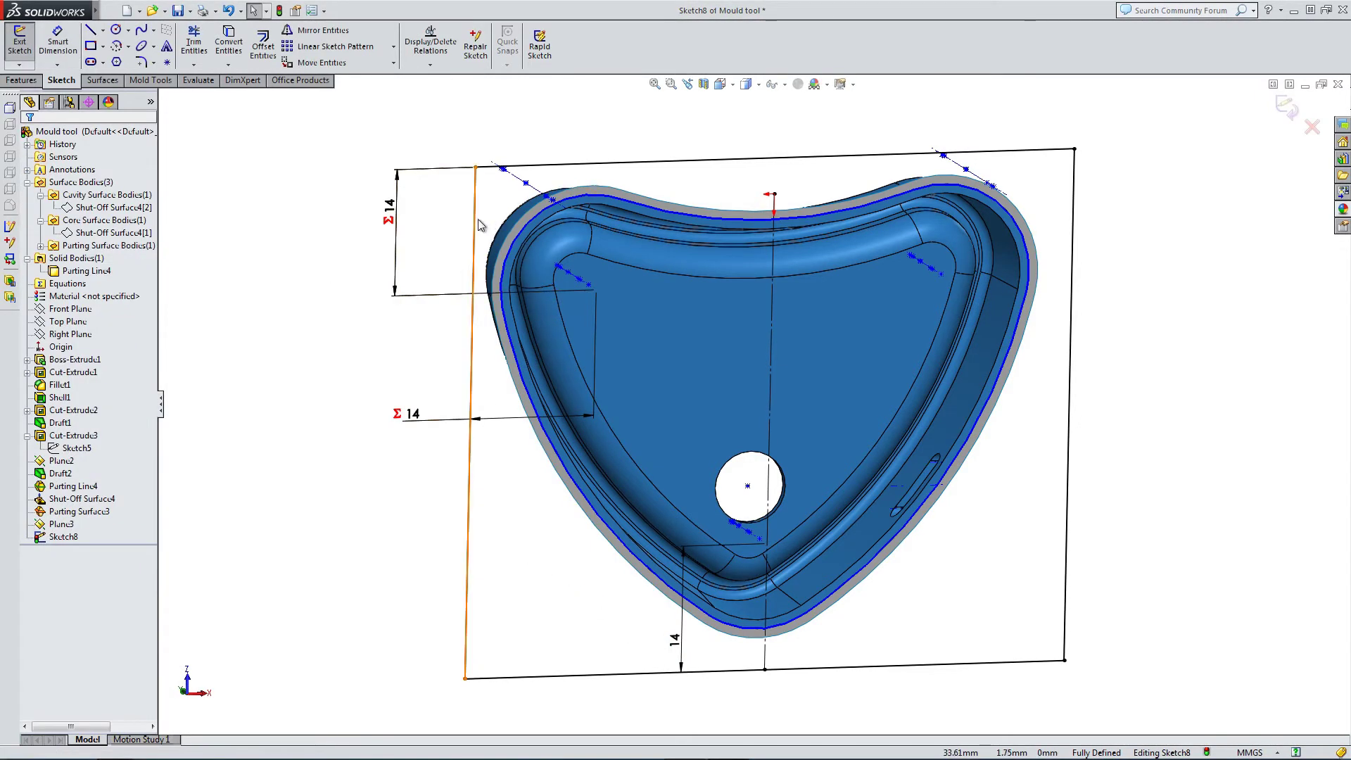
{"action": "left_click", "coordinate": [467, 501]}
{"action": "left_click", "coordinate": [774, 287], "text": "ctrl"}
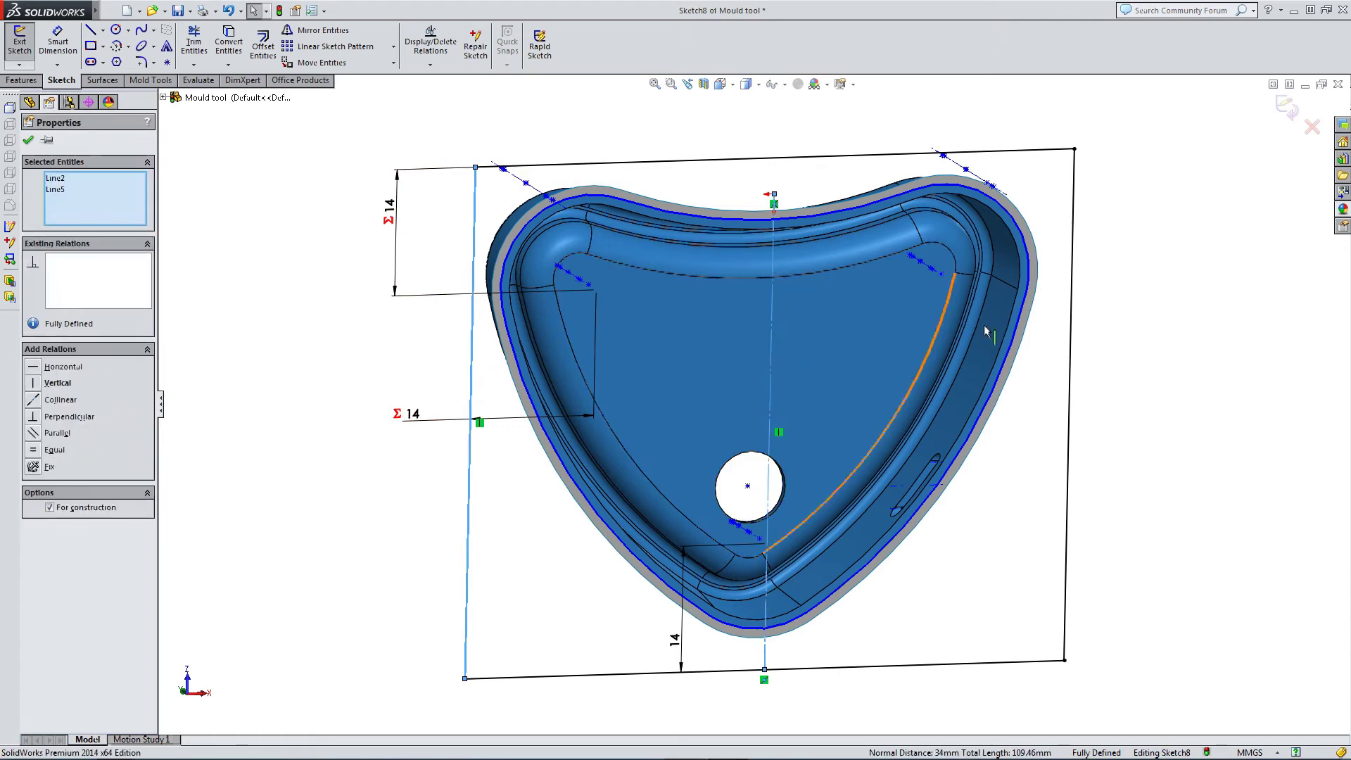
{"action": "left_click", "coordinate": [1071, 349], "text": "ctrl"}
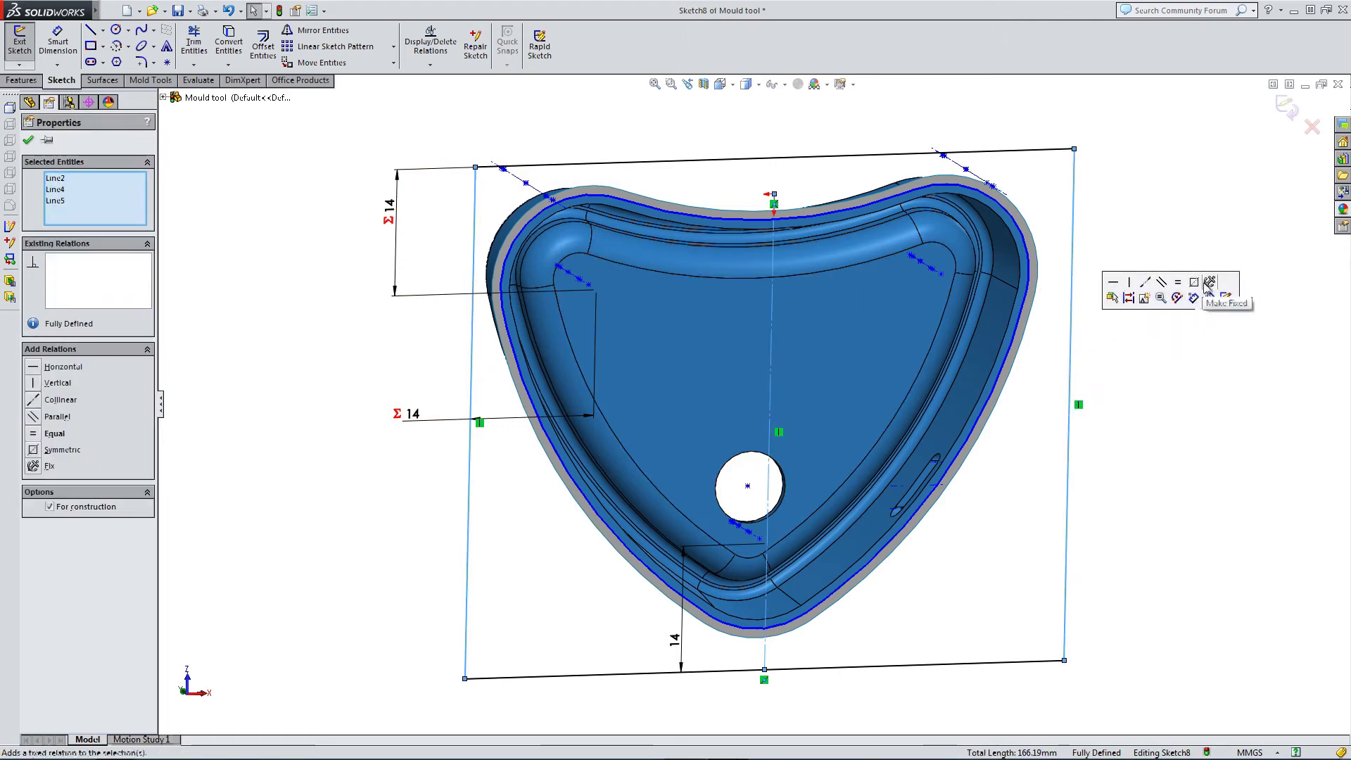
{"action": "left_click", "coordinate": [1194, 283]}
{"action": "left_click", "coordinate": [1172, 350]}
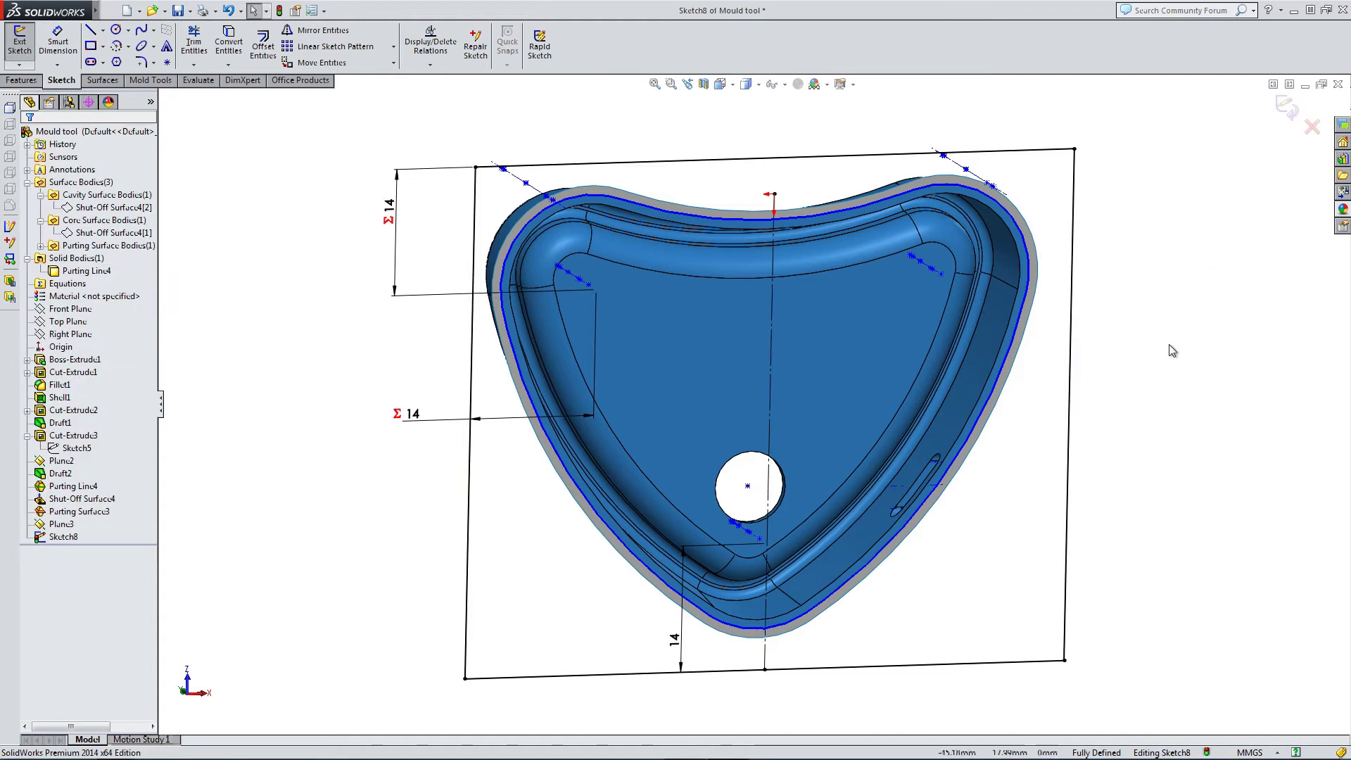
{"action": "mouse_move", "coordinate": [1075, 354]}
{"action": "middle_mouse_down"}
{"action": "mouse_move", "coordinate": [878, 513]}
{"action": "mouse_move", "coordinate": [709, 326]}
{"action": "mouse_move", "coordinate": [725, 519]}
{"action": "mouse_move", "coordinate": [762, 503]}
{"action": "middle_mouse_up"}
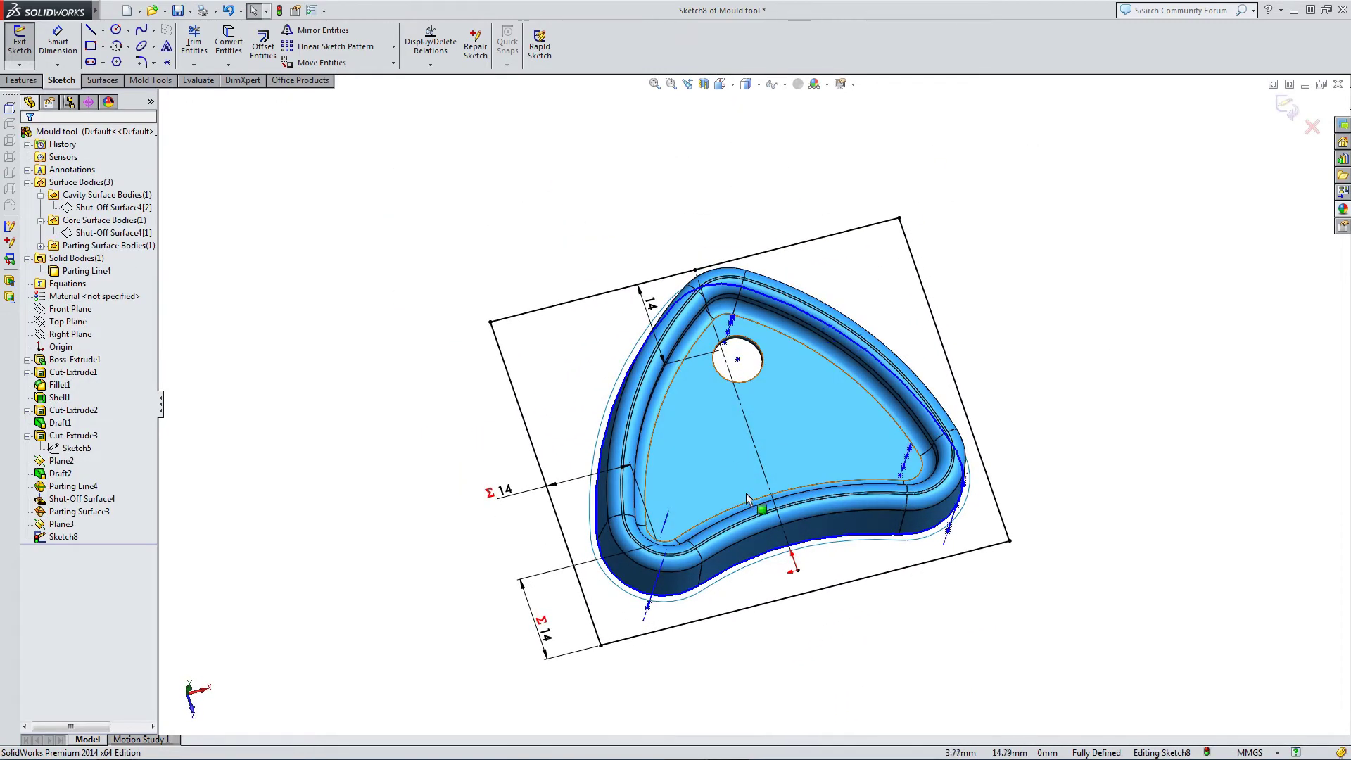
- Orbit the model and switch to the Front view to see the block edge-on
{"action": "middle_click_drag", "start_coordinate": [674, 458], "coordinate": [655, 423]}
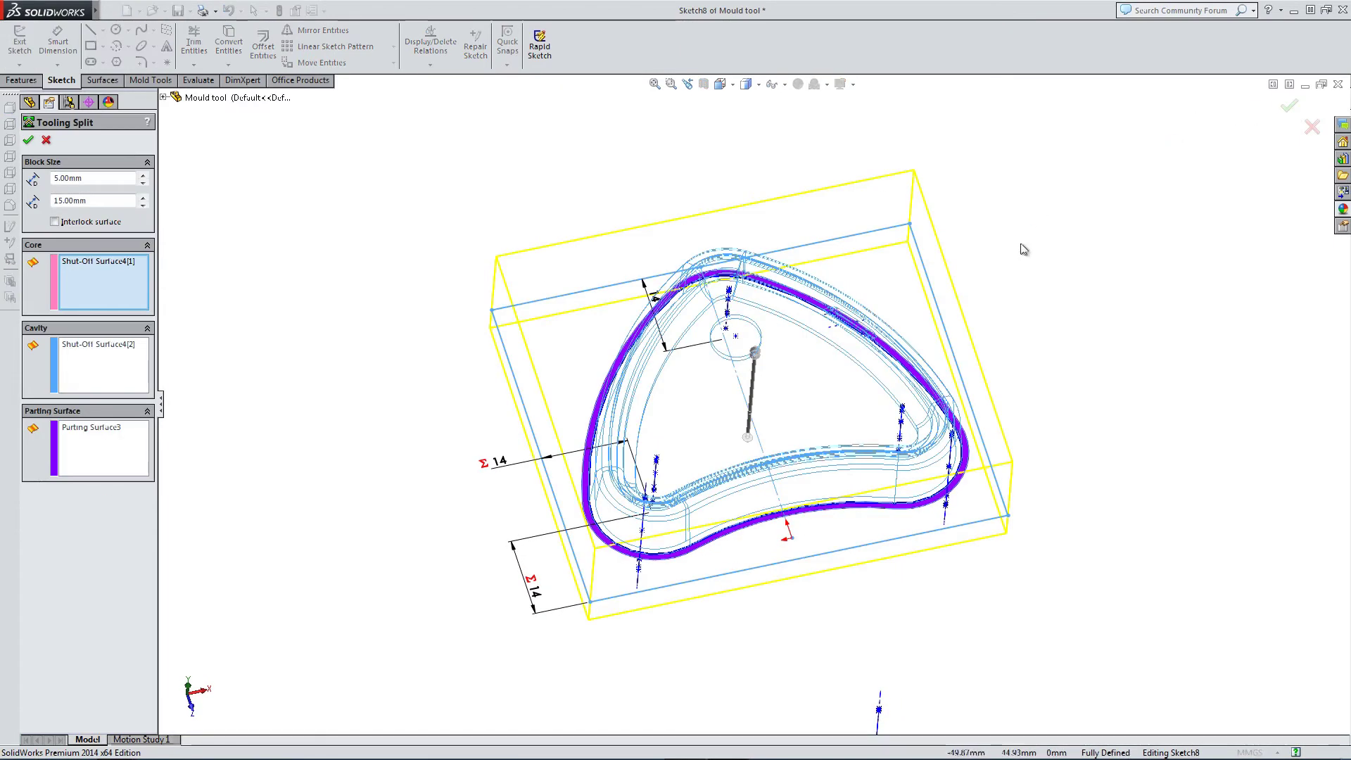
{"action": "middle_click_drag", "start_coordinate": [563, 456], "coordinate": [715, 124]}
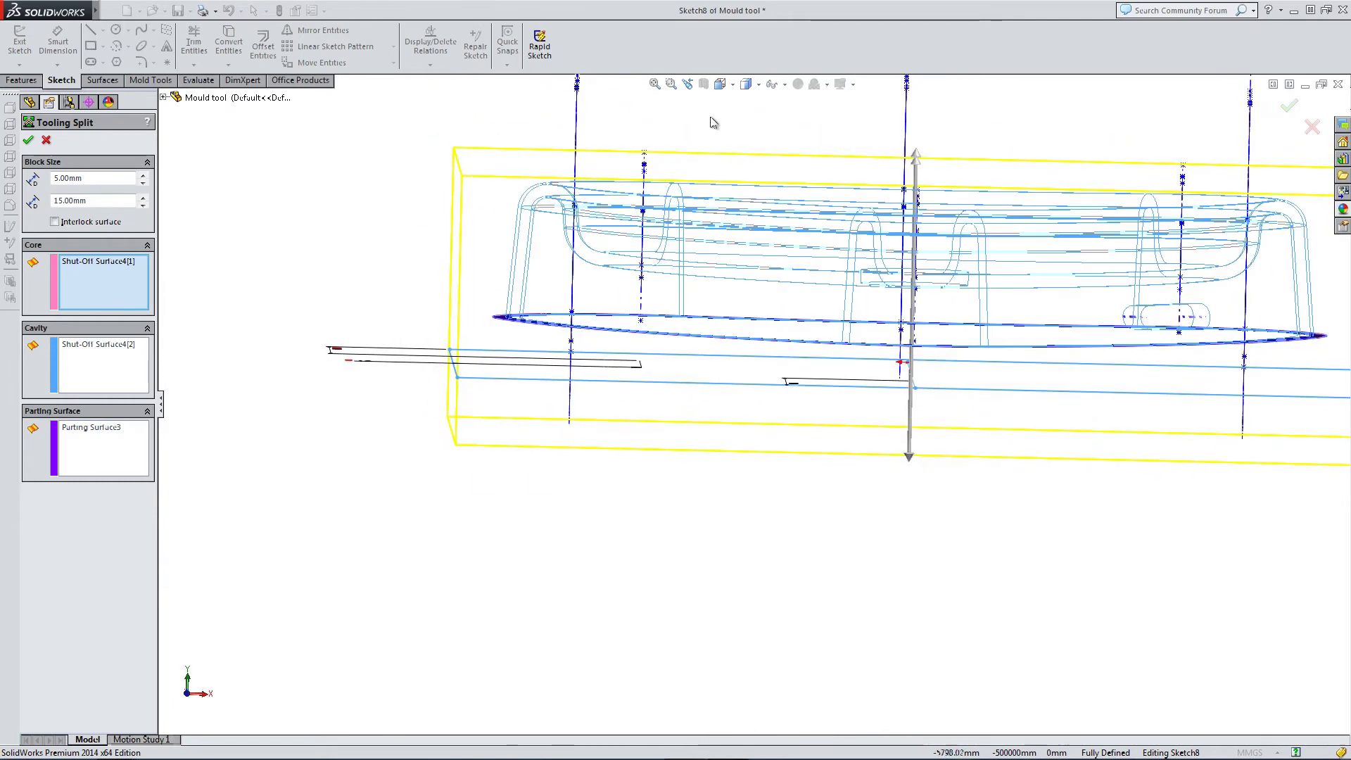
{"action": "left_click", "coordinate": [724, 90]}
{"action": "left_click", "coordinate": [732, 141]}
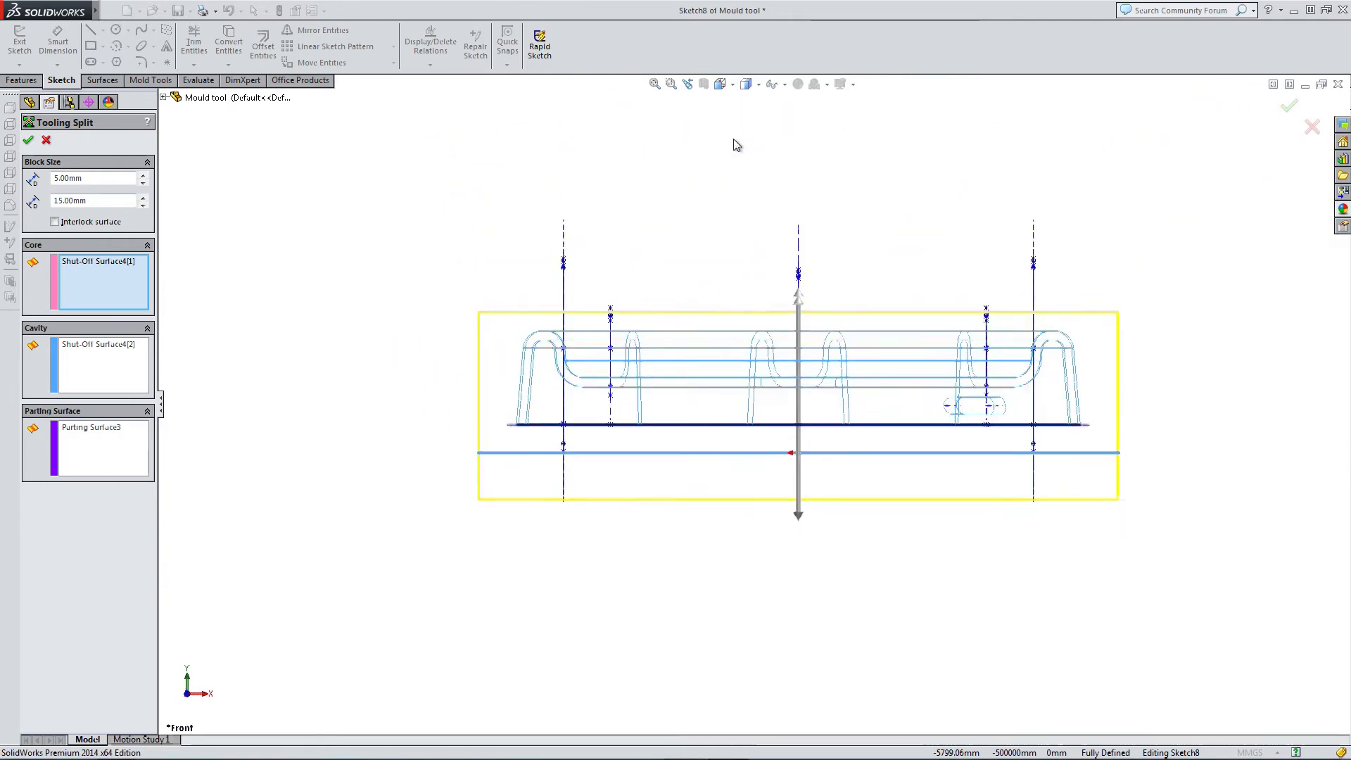
{"action": "scroll", "coordinate": [730, 386], "scroll_direction": "down", "scroll_amount": 2}
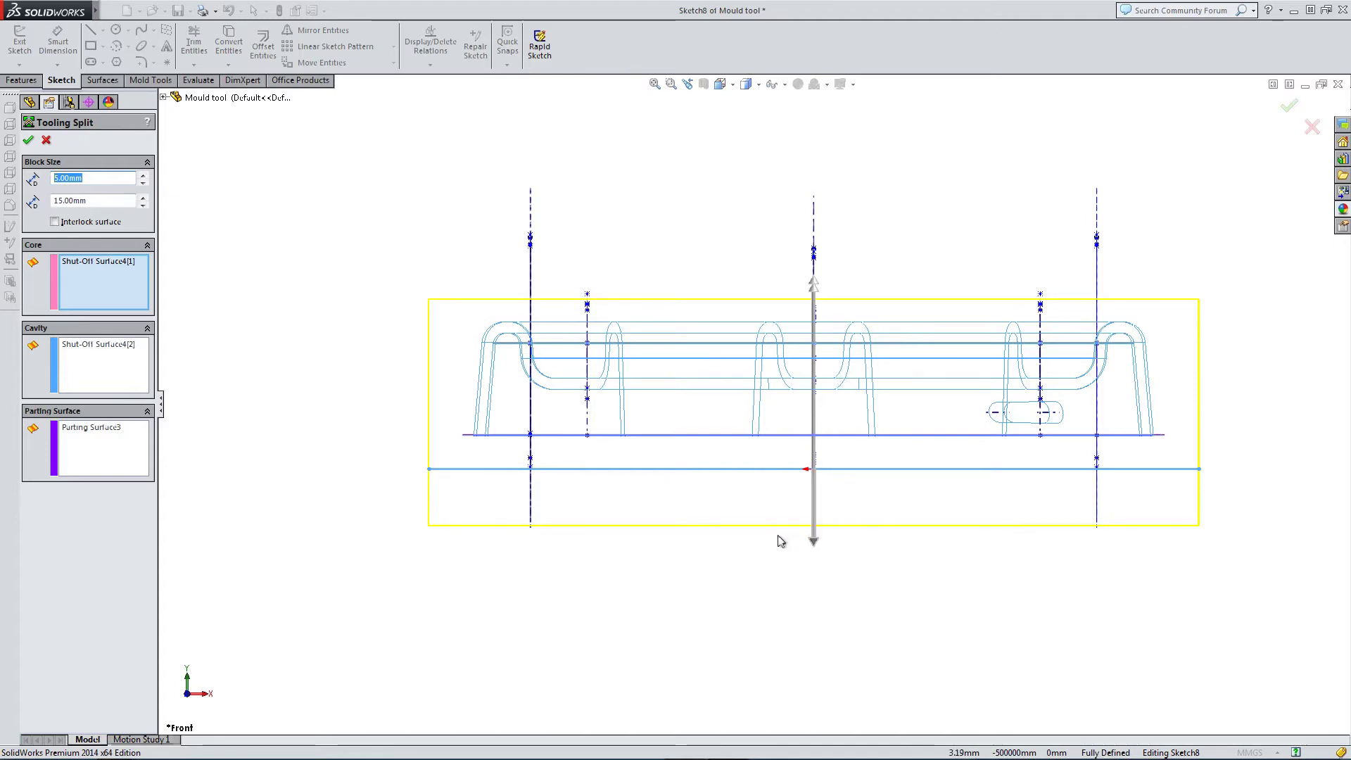
- Set block depths of 5 mm and 15 mm, check core, cavity and parting surfaces, and add a 3° interlock
{"action": "left_click", "coordinate": [103, 202]}
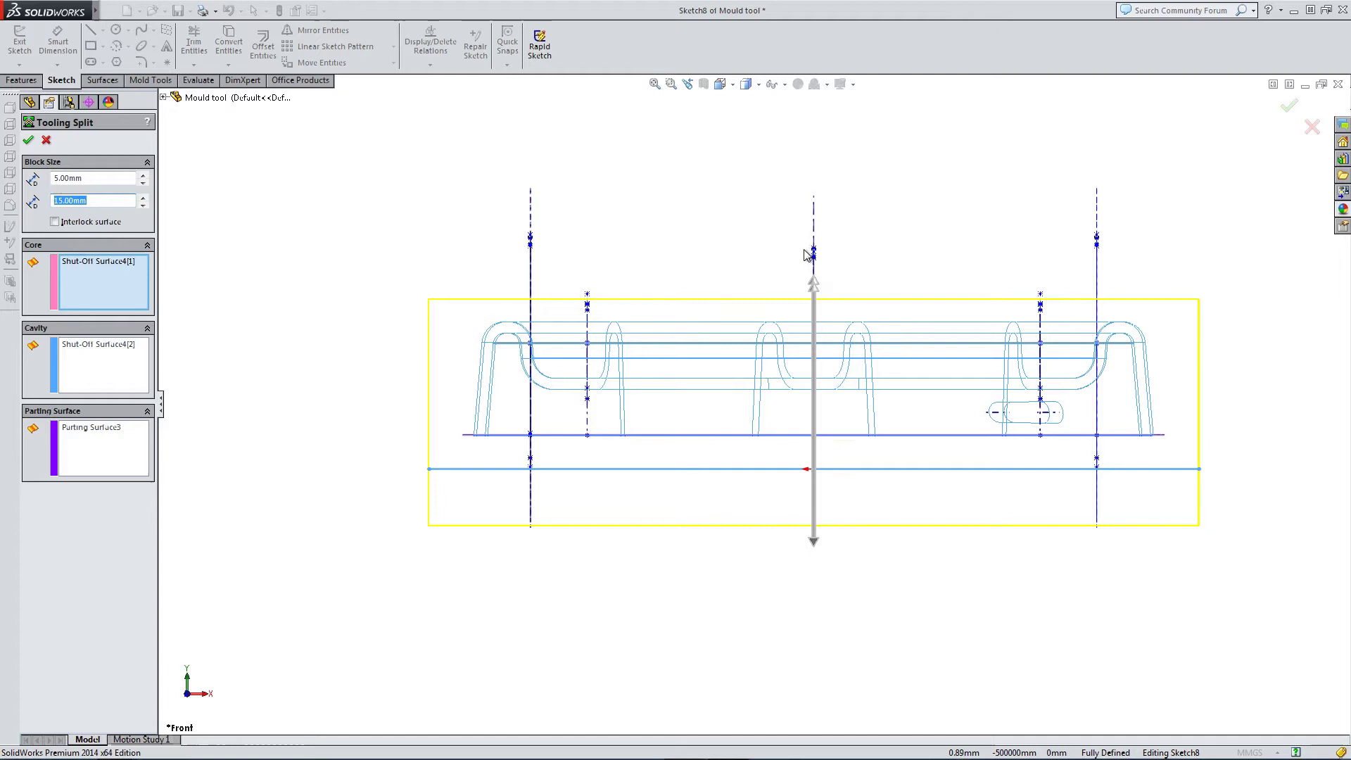
{"action": "left_click", "coordinate": [80, 263]}
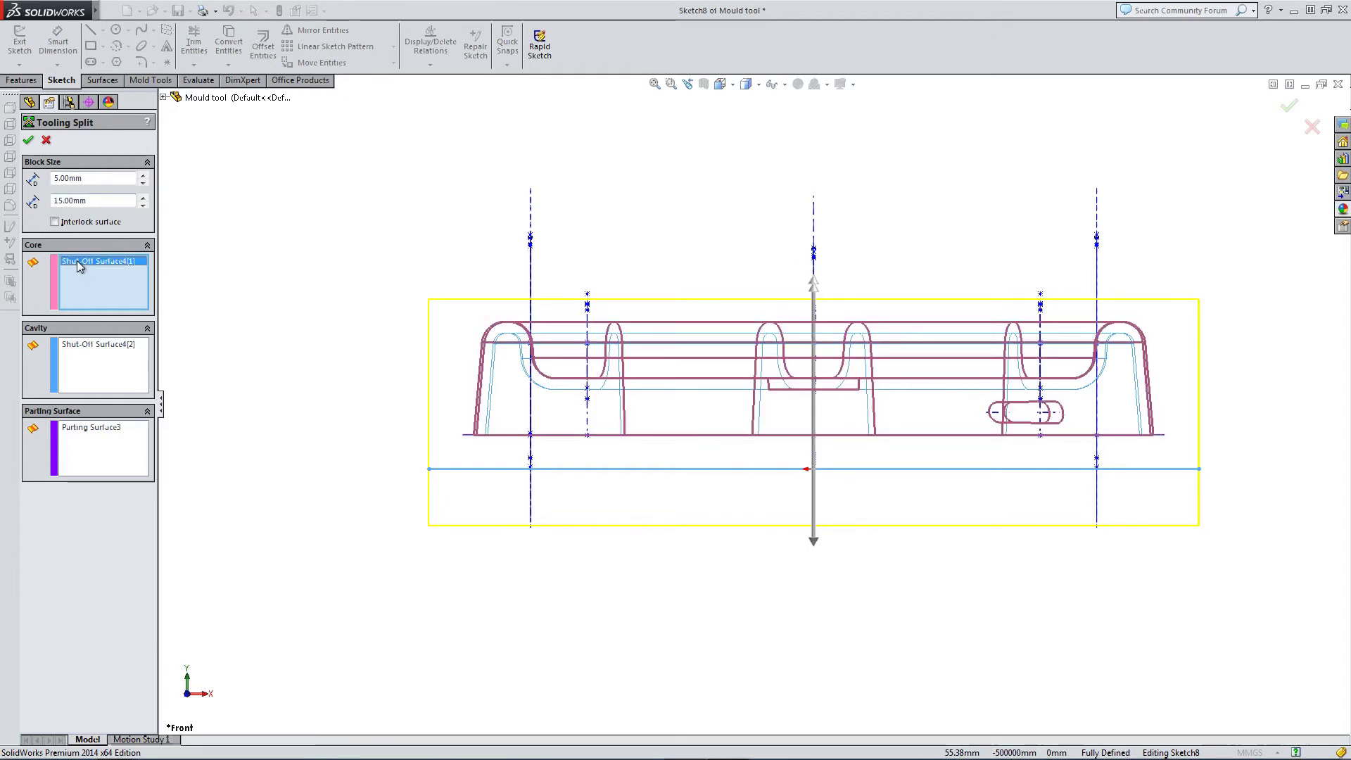
{"action": "left_click", "coordinate": [86, 347]}
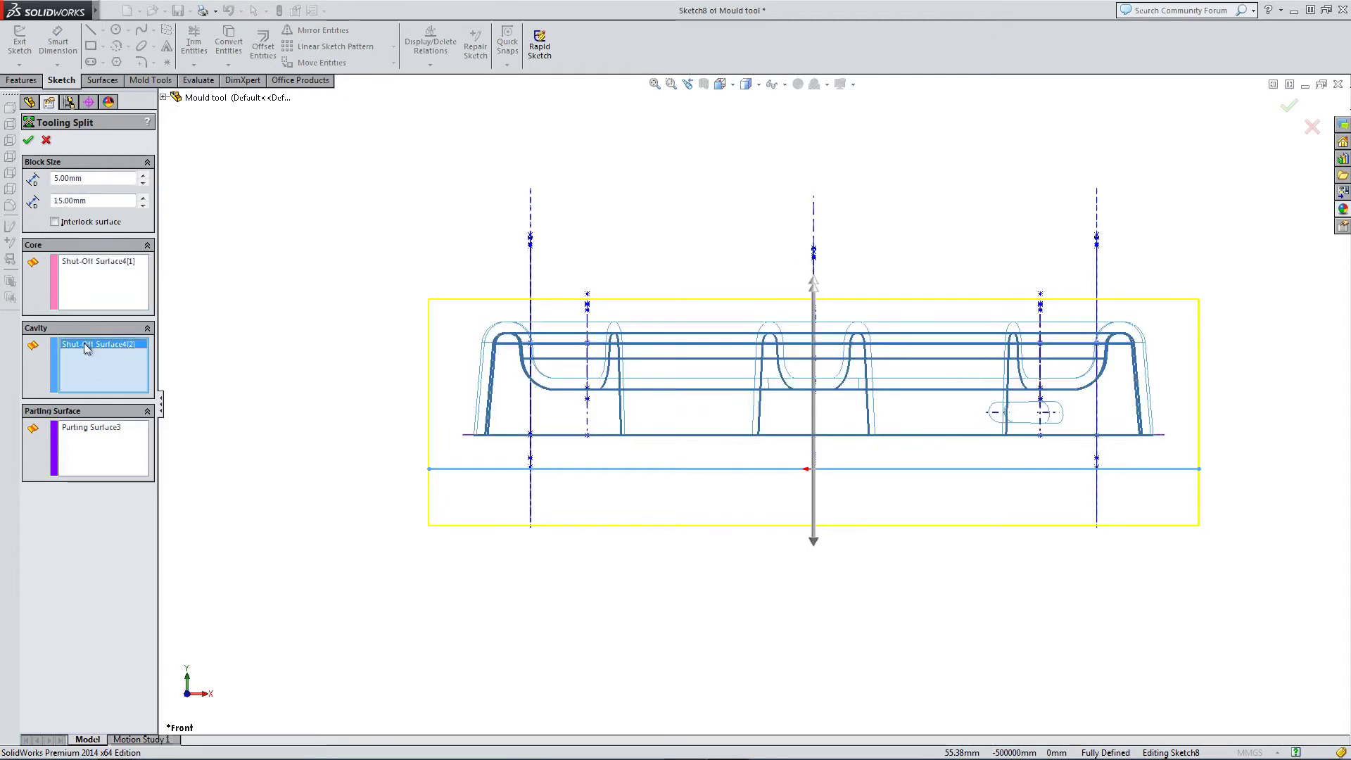
{"action": "left_click", "coordinate": [95, 428]}
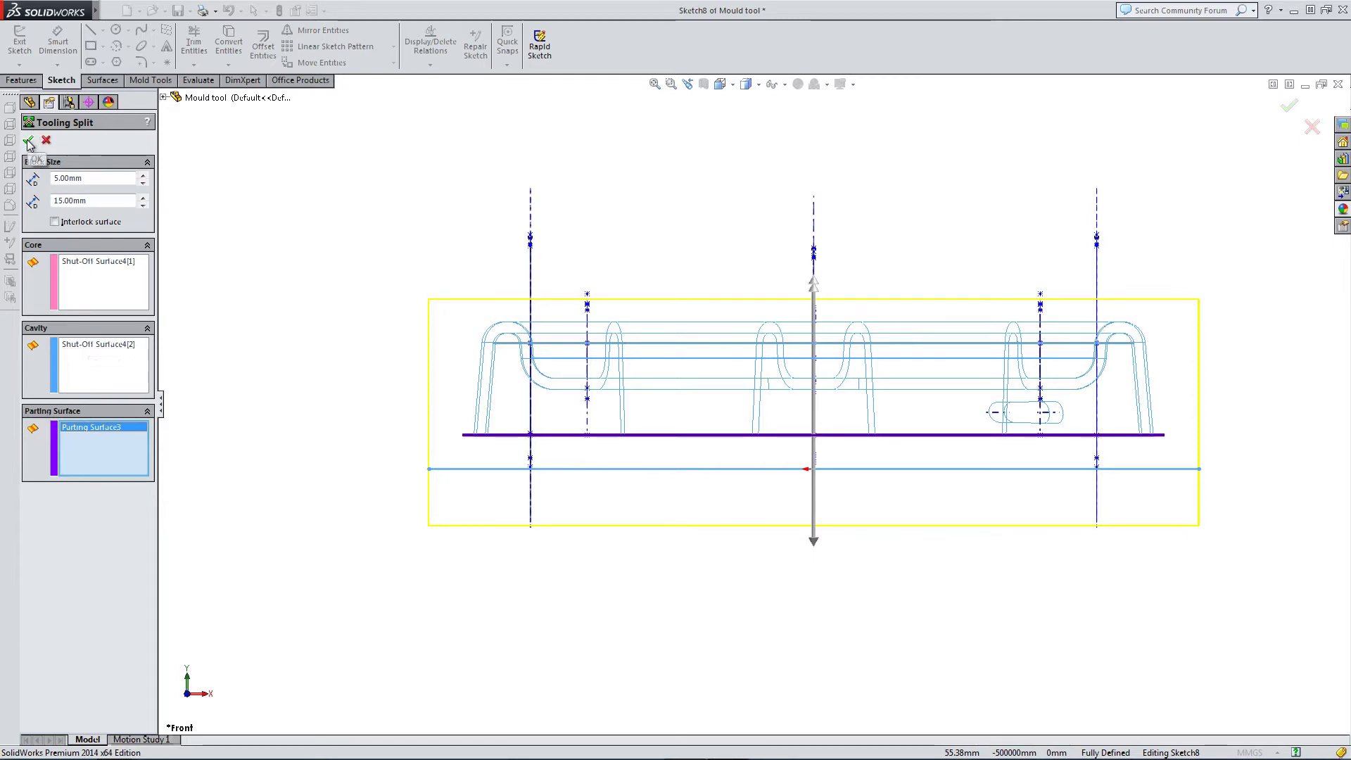
{"action": "left_click", "coordinate": [55, 222]}
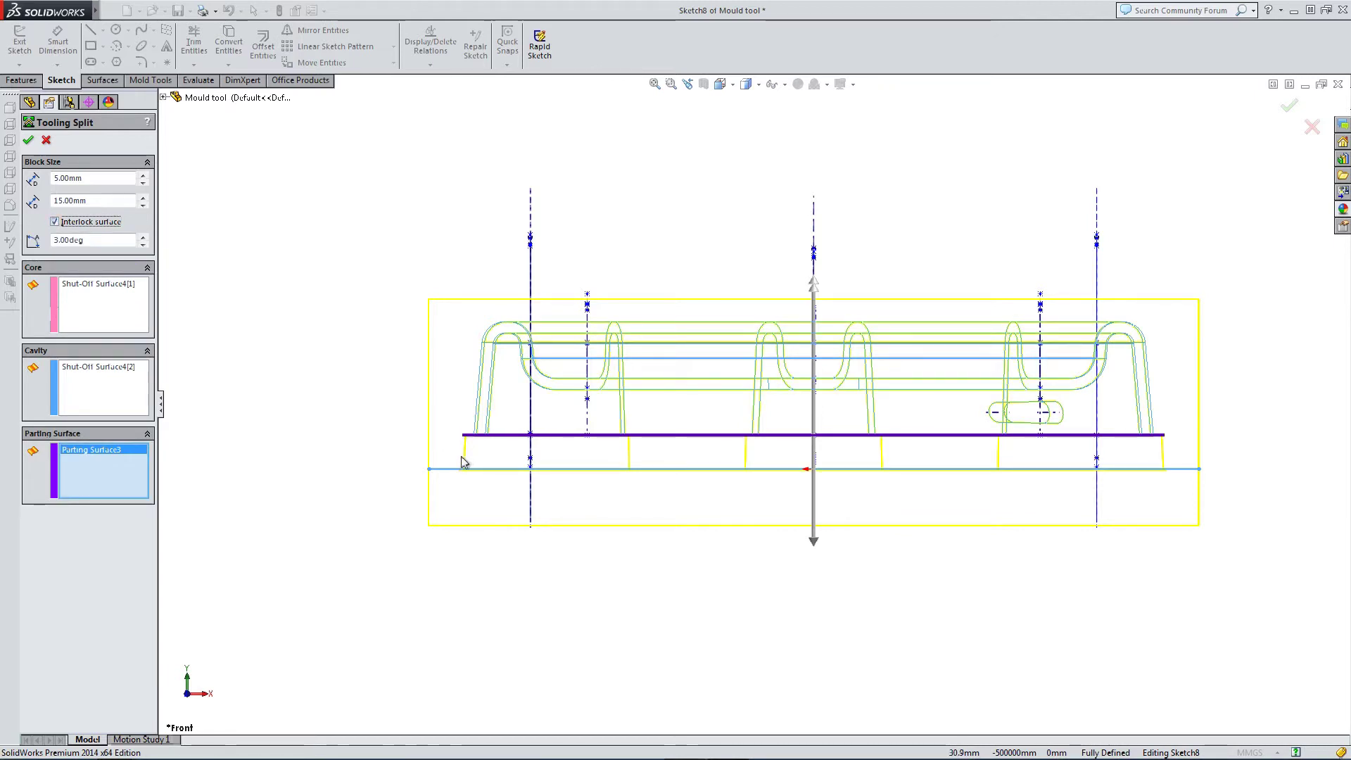
- Create Tooling Split3 and inspect its two bodies in an isometric view
{"action": "left_click", "coordinate": [29, 141]}
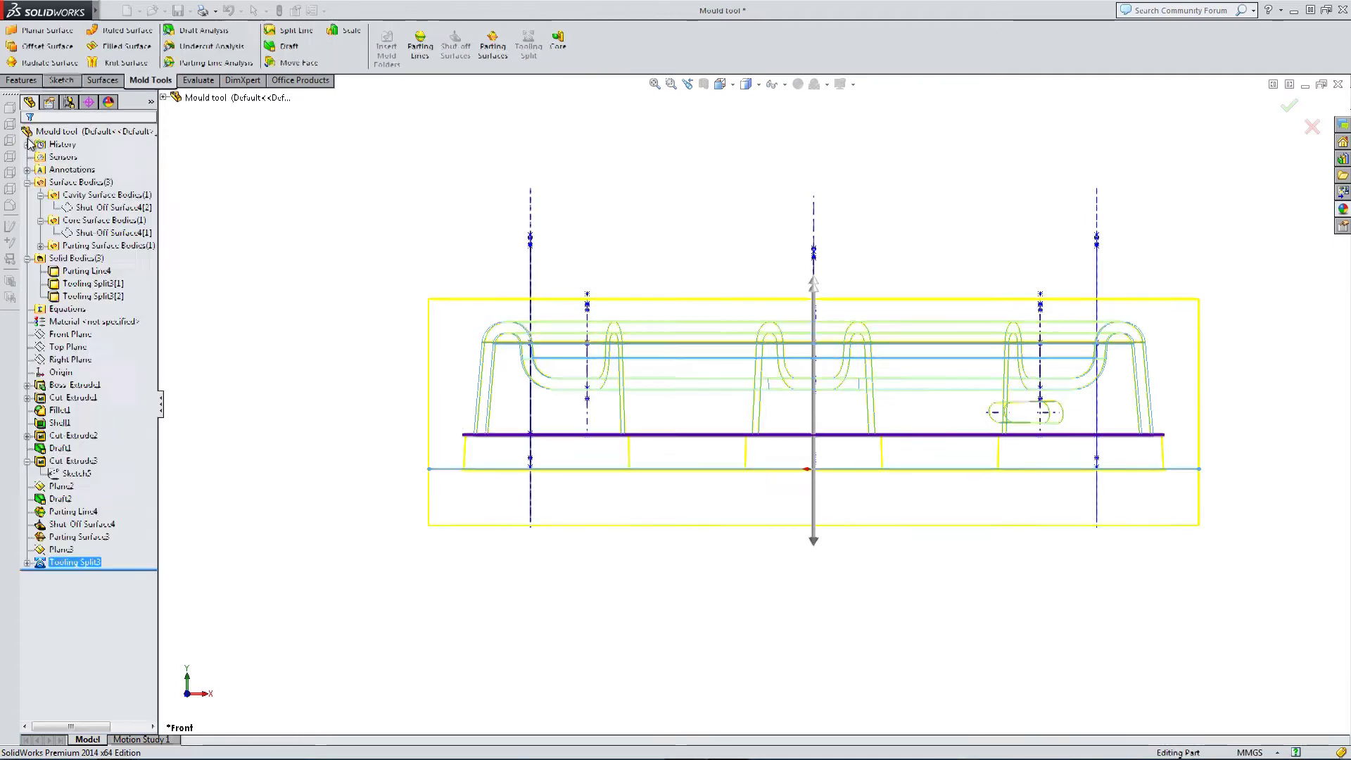
{"action": "key", "text": "ctrl+7"}
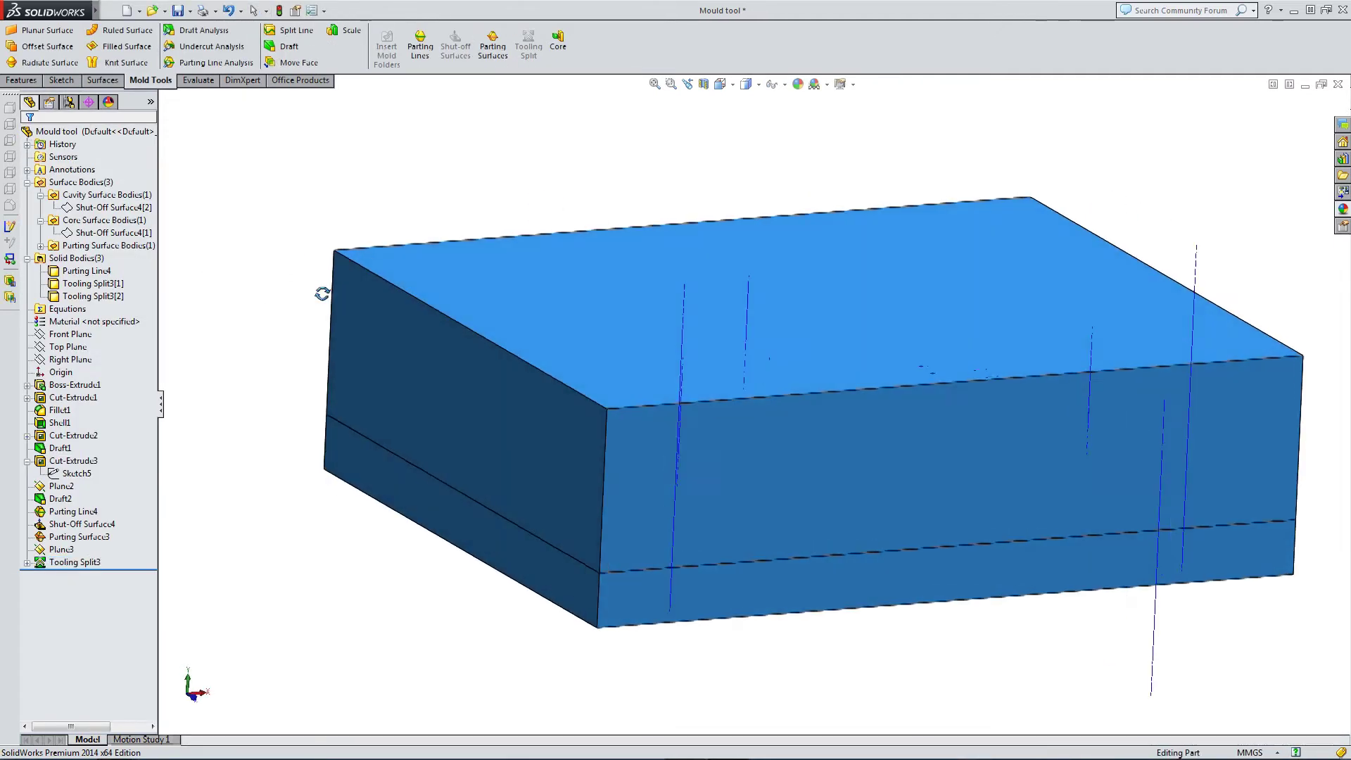
{"action": "left_click", "coordinate": [113, 296]}
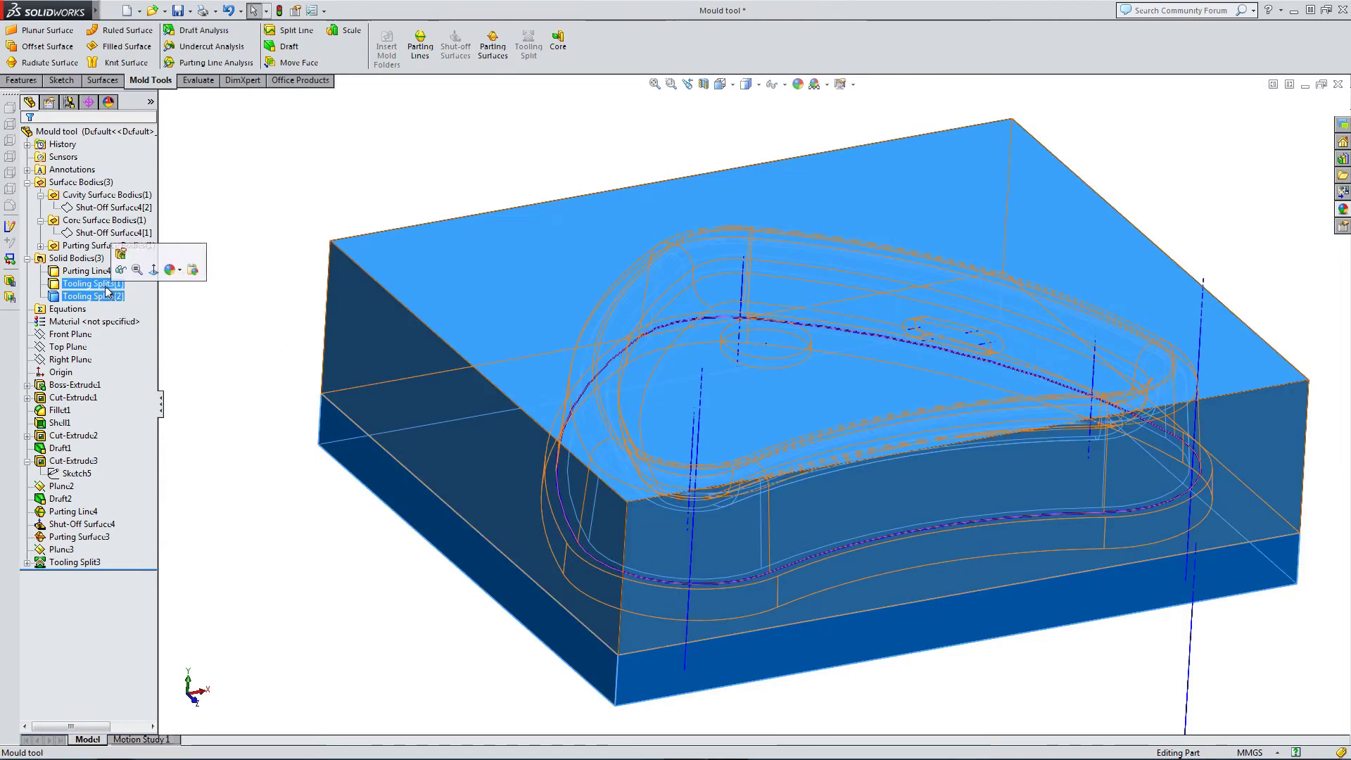
{"action": "left_click", "coordinate": [104, 284]}
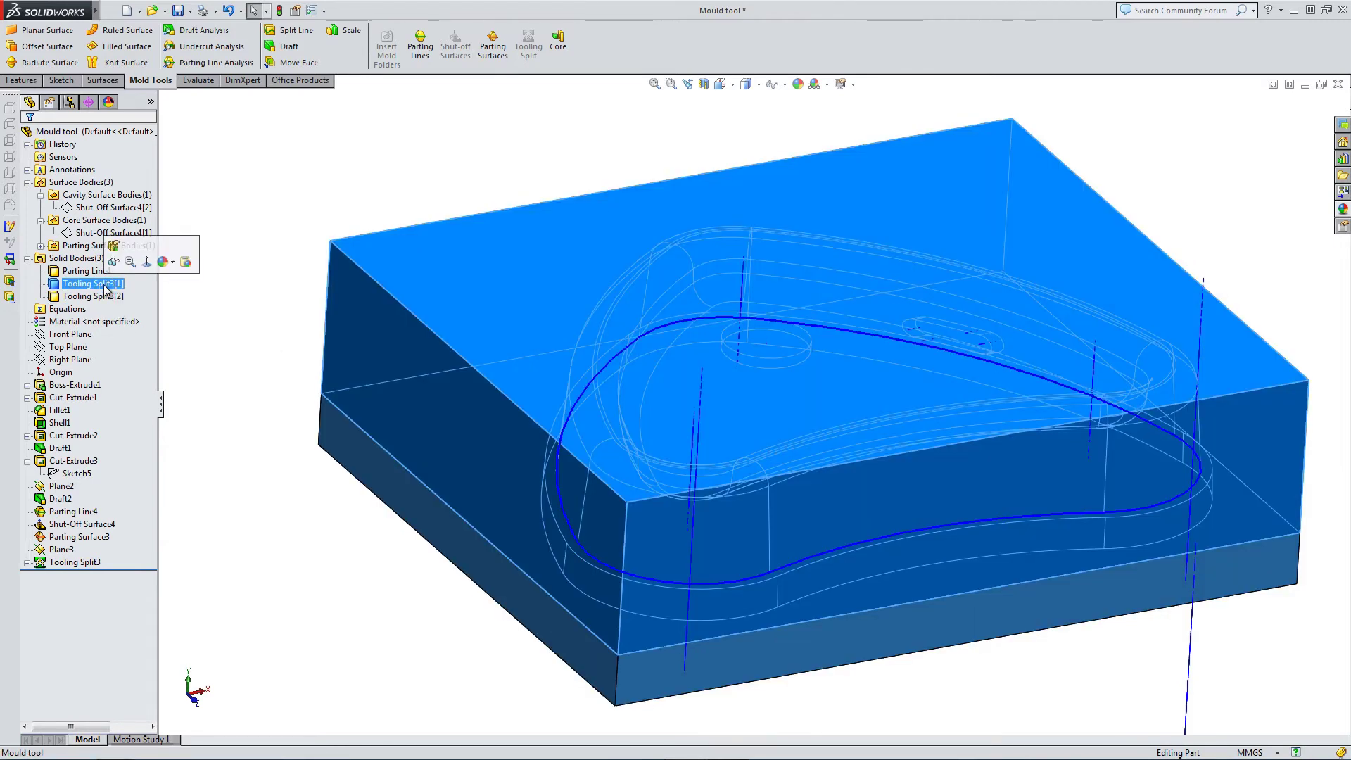
{"action": "left_click", "coordinate": [174, 265]}
{"action": "left_click", "coordinate": [229, 292]}
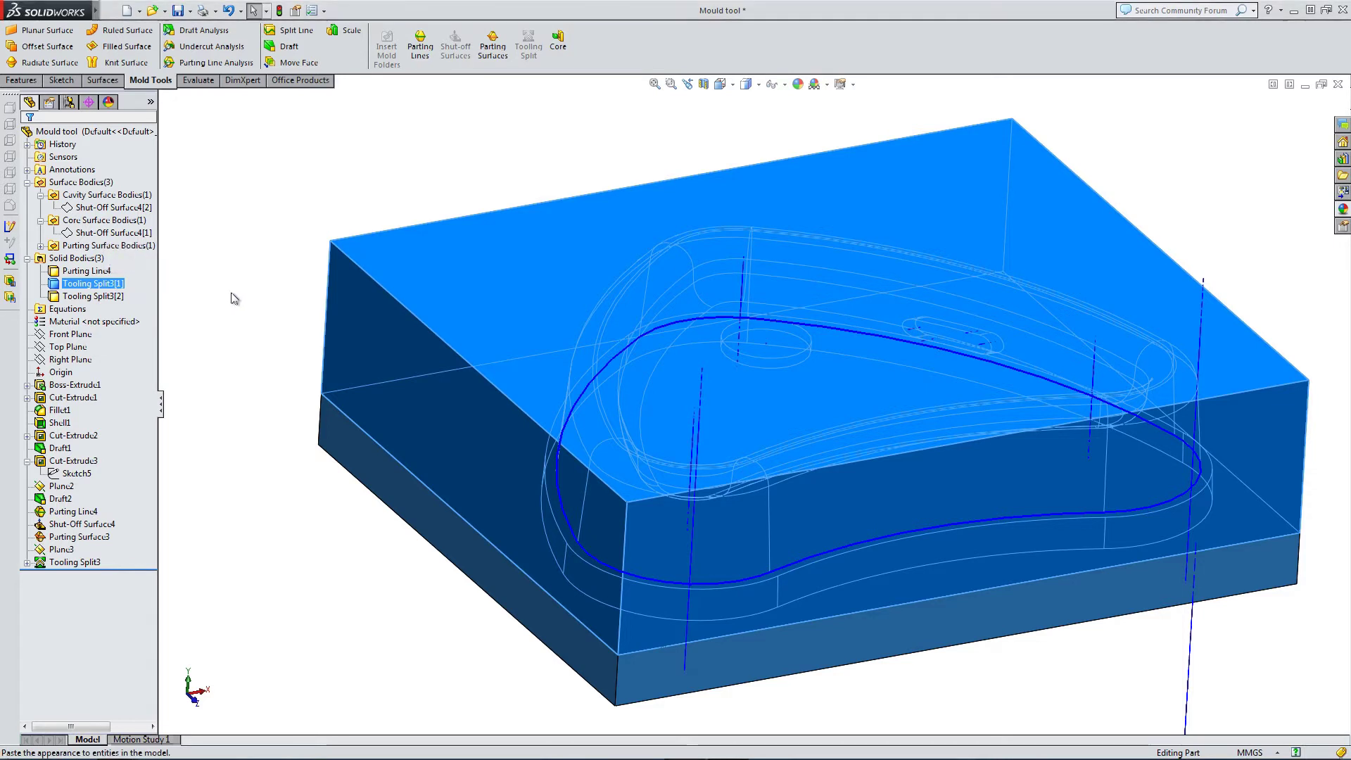
- Colour the upper tooling split block yellow
{"action": "right_click", "coordinate": [109, 284]}
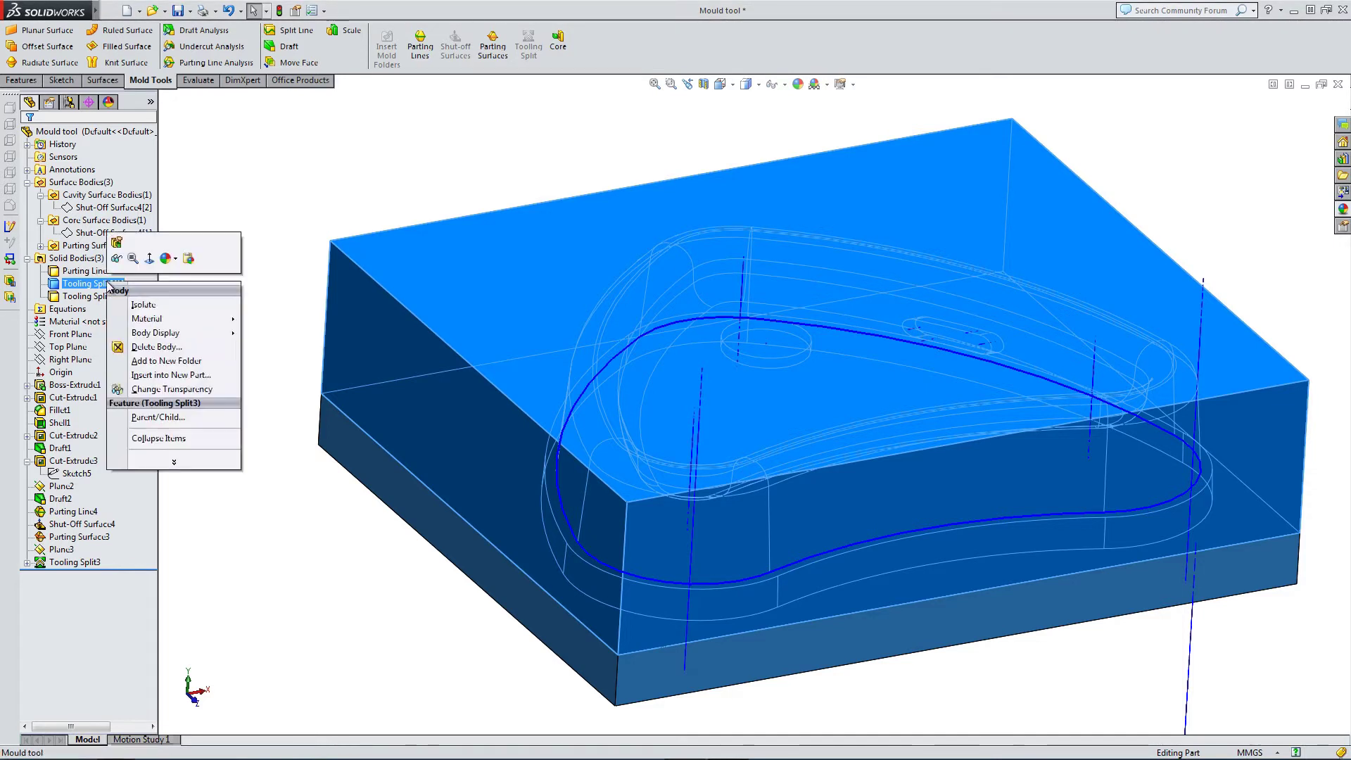
{"action": "left_click", "coordinate": [175, 260]}
{"action": "left_click", "coordinate": [233, 287]}
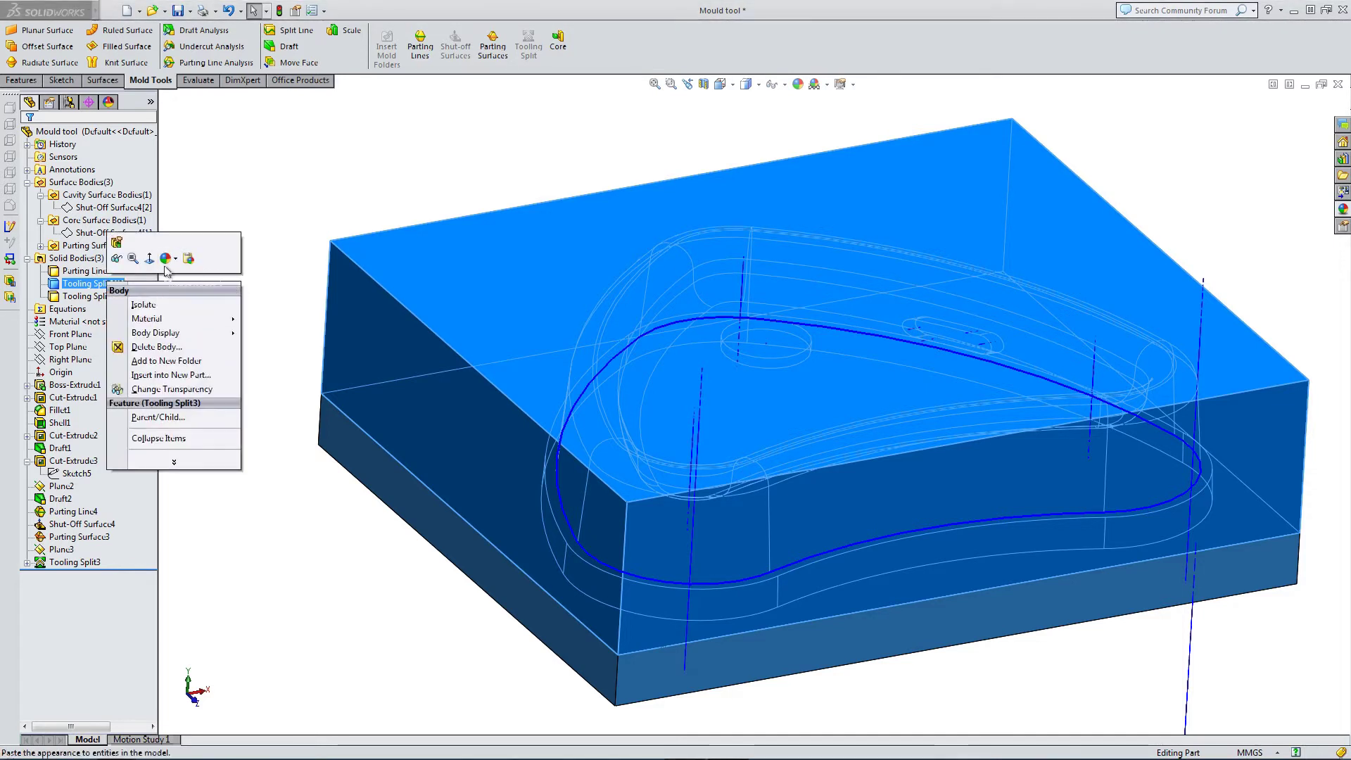
{"action": "left_click", "coordinate": [175, 259]}
{"action": "left_click", "coordinate": [231, 307]}
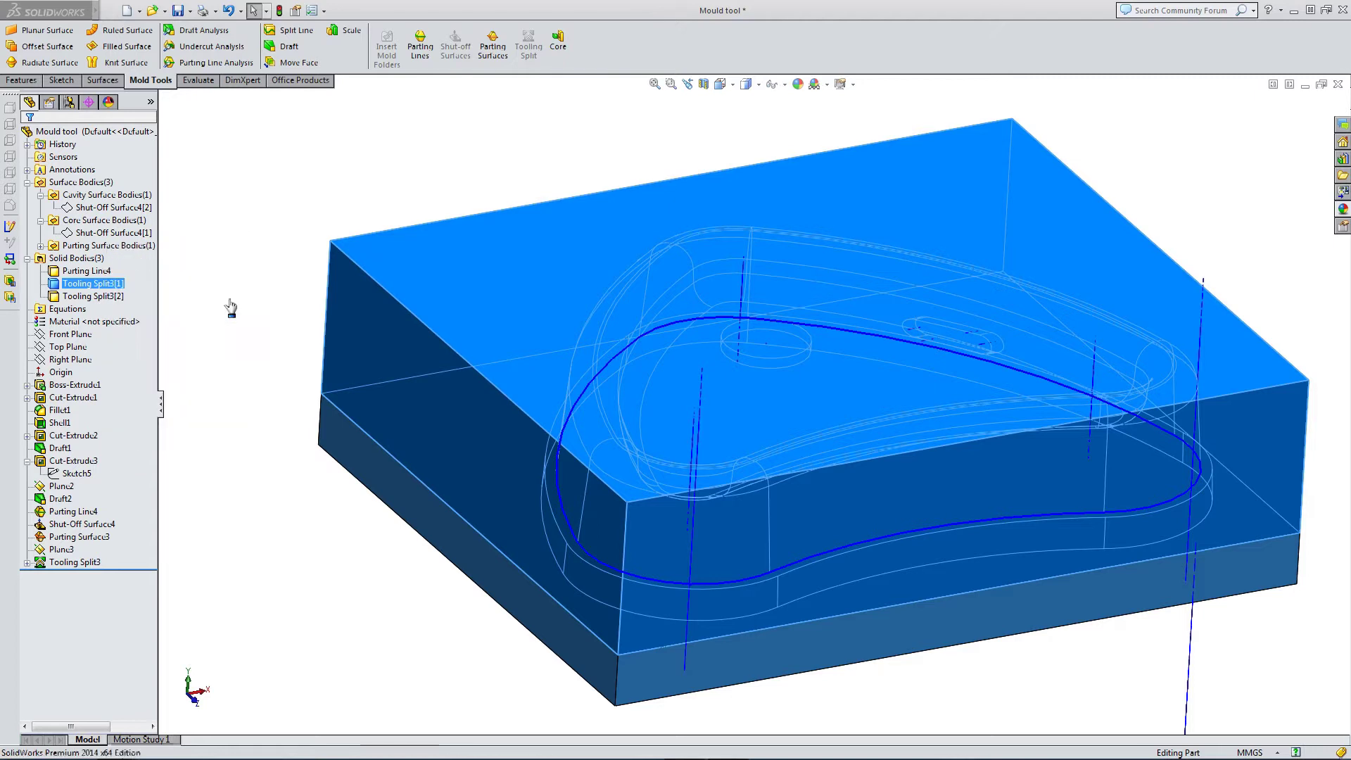
{"action": "left_click", "coordinate": [54, 435]}
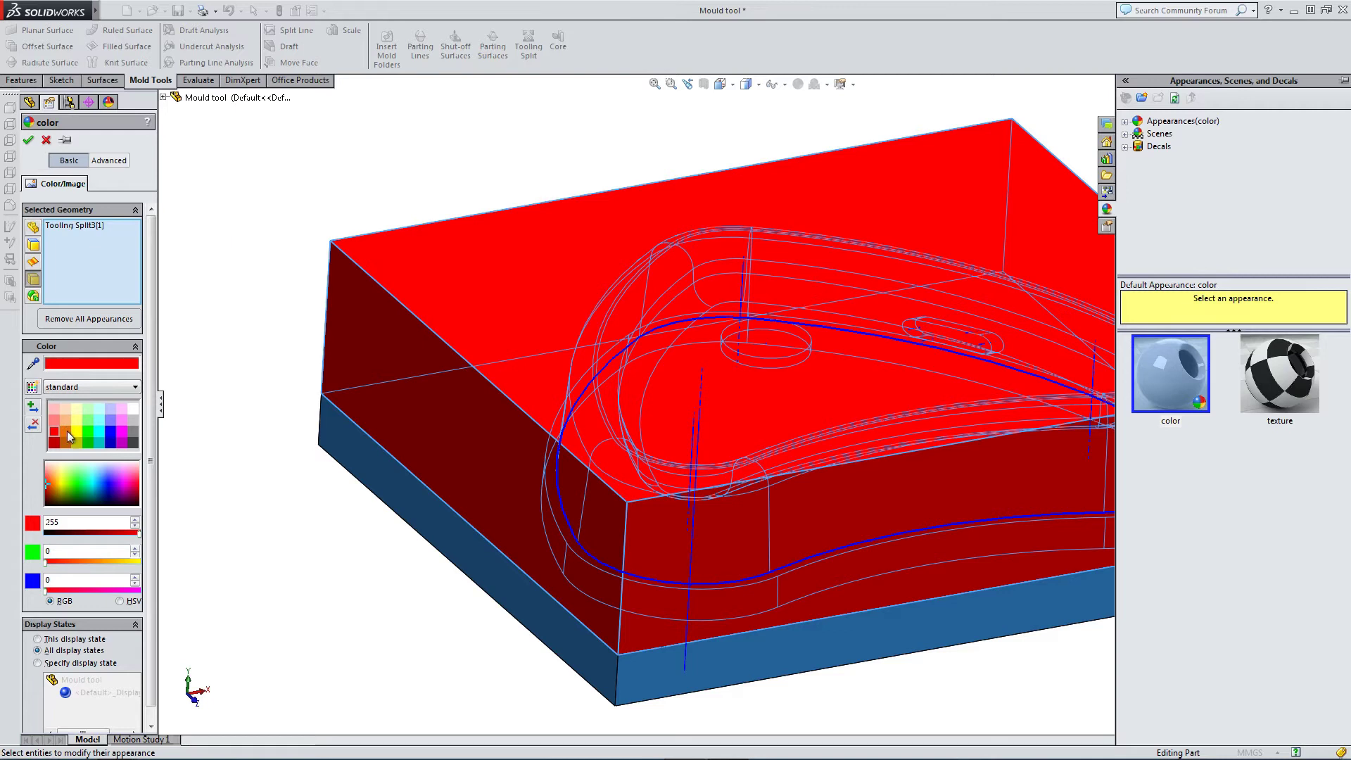
{"action": "left_click", "coordinate": [78, 434]}
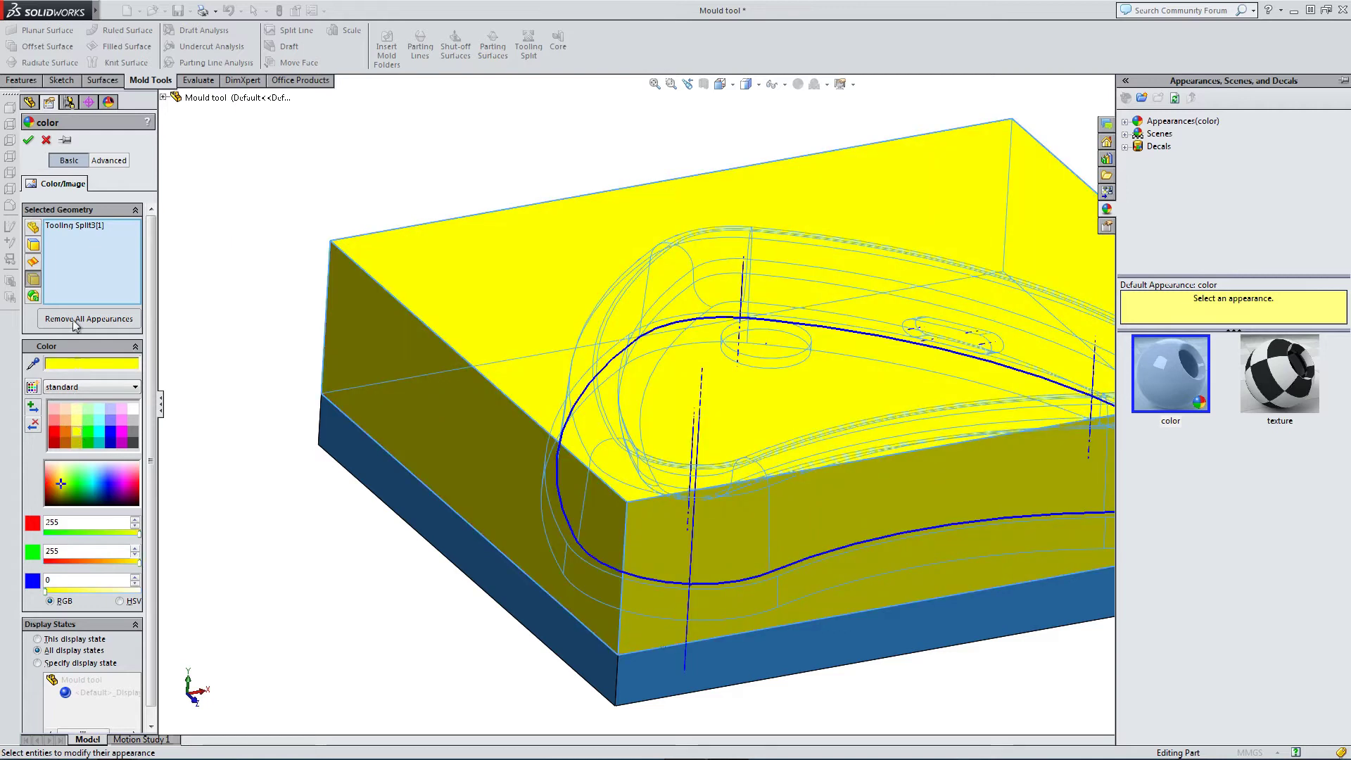
{"action": "left_click", "coordinate": [28, 141]}
- Recolour the lower block from blue to red
{"action": "left_click", "coordinate": [337, 442]}
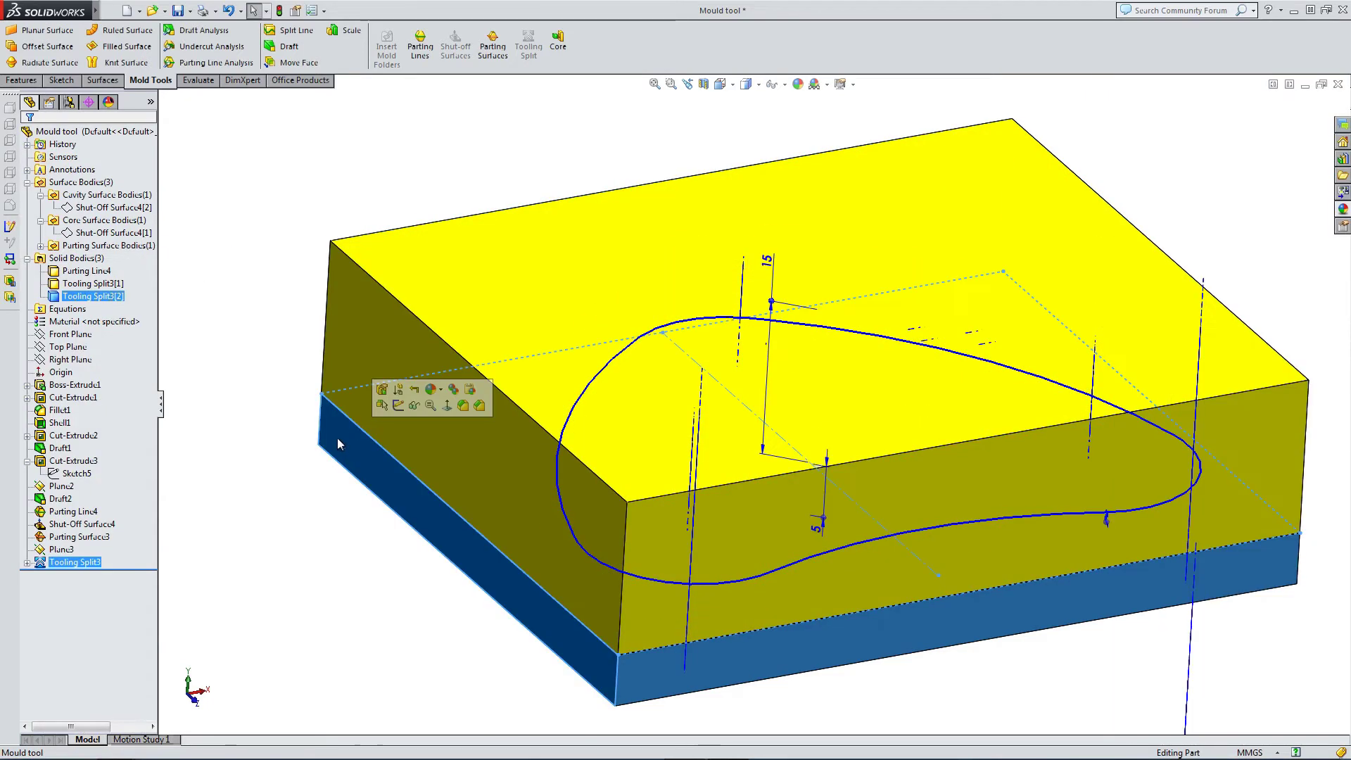
{"action": "left_click", "coordinate": [432, 389]}
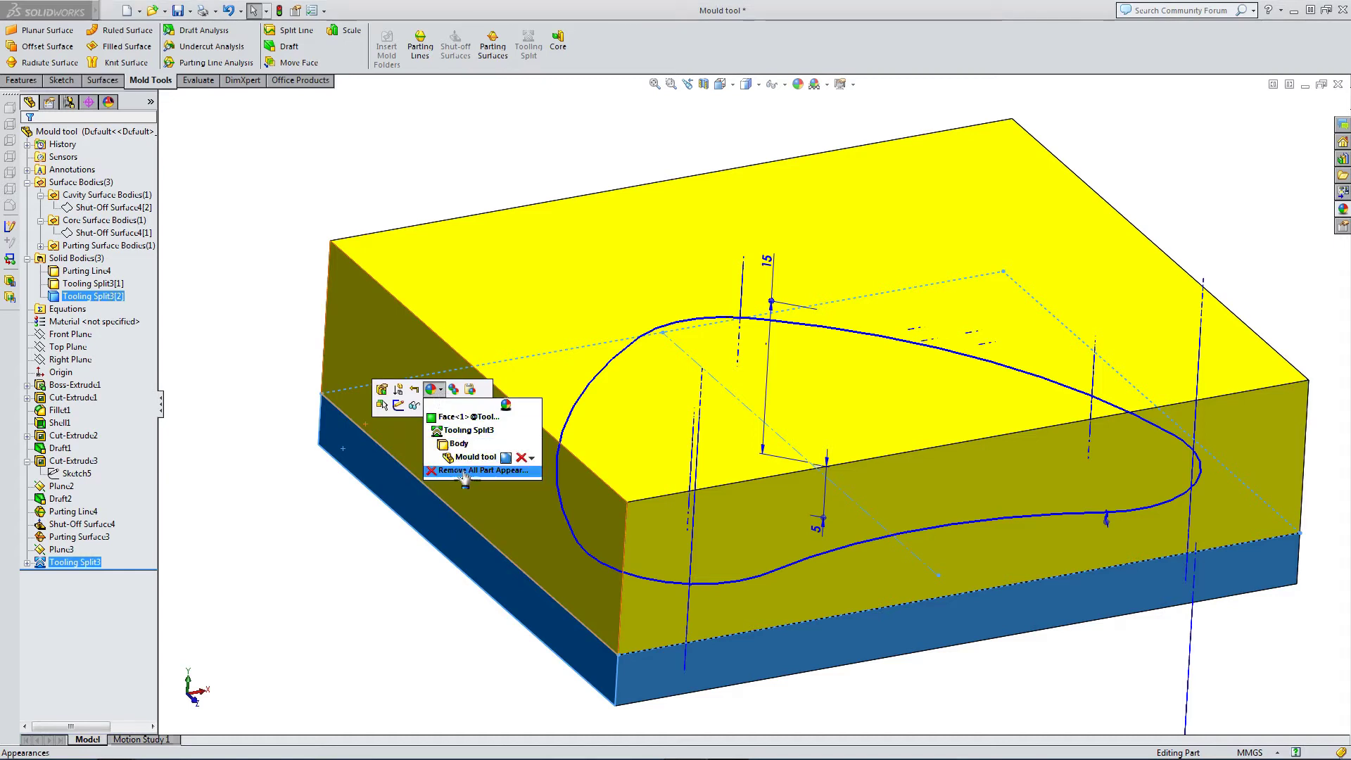
{"action": "left_click", "coordinate": [506, 457]}
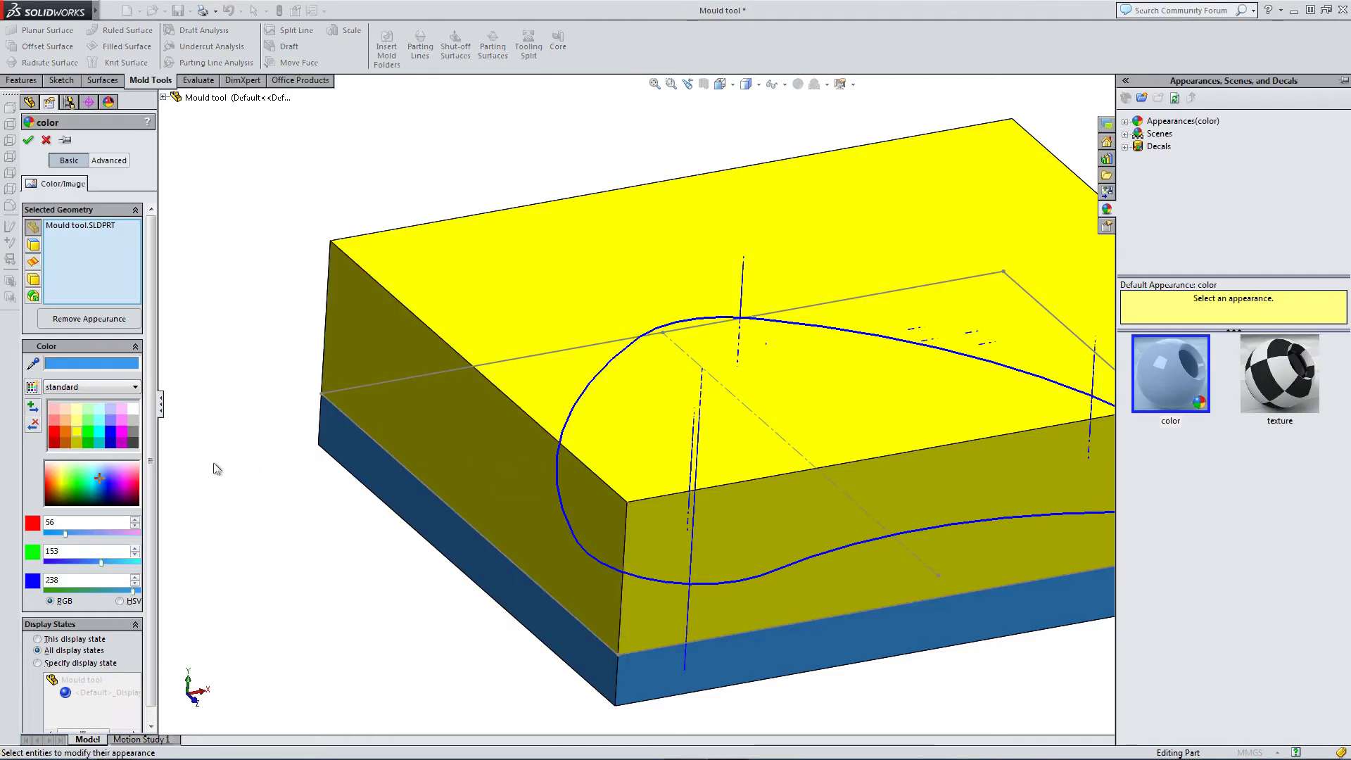
{"action": "left_click", "coordinate": [52, 432]}
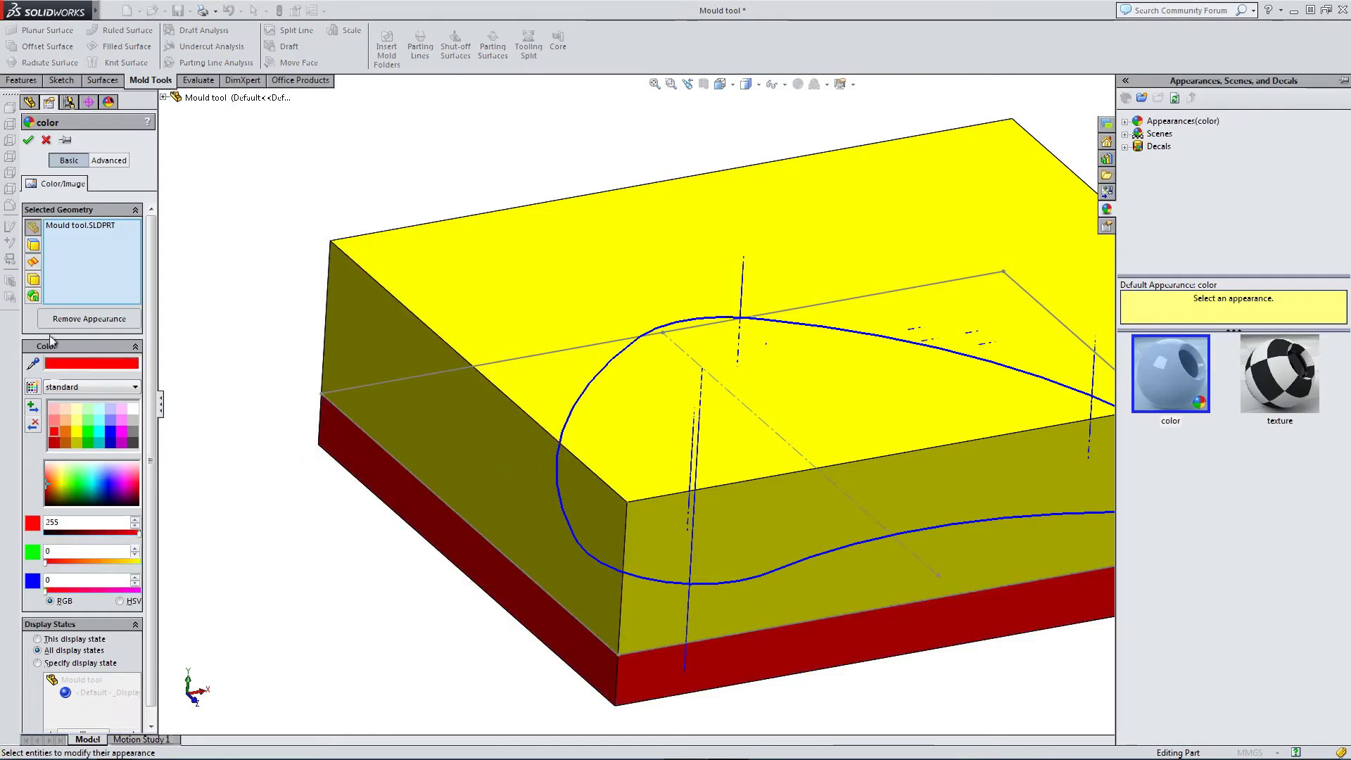
{"action": "left_click", "coordinate": [28, 139]}
- Hide the upper yellow cavity block to reveal the red core
{"action": "key", "text": "f"}
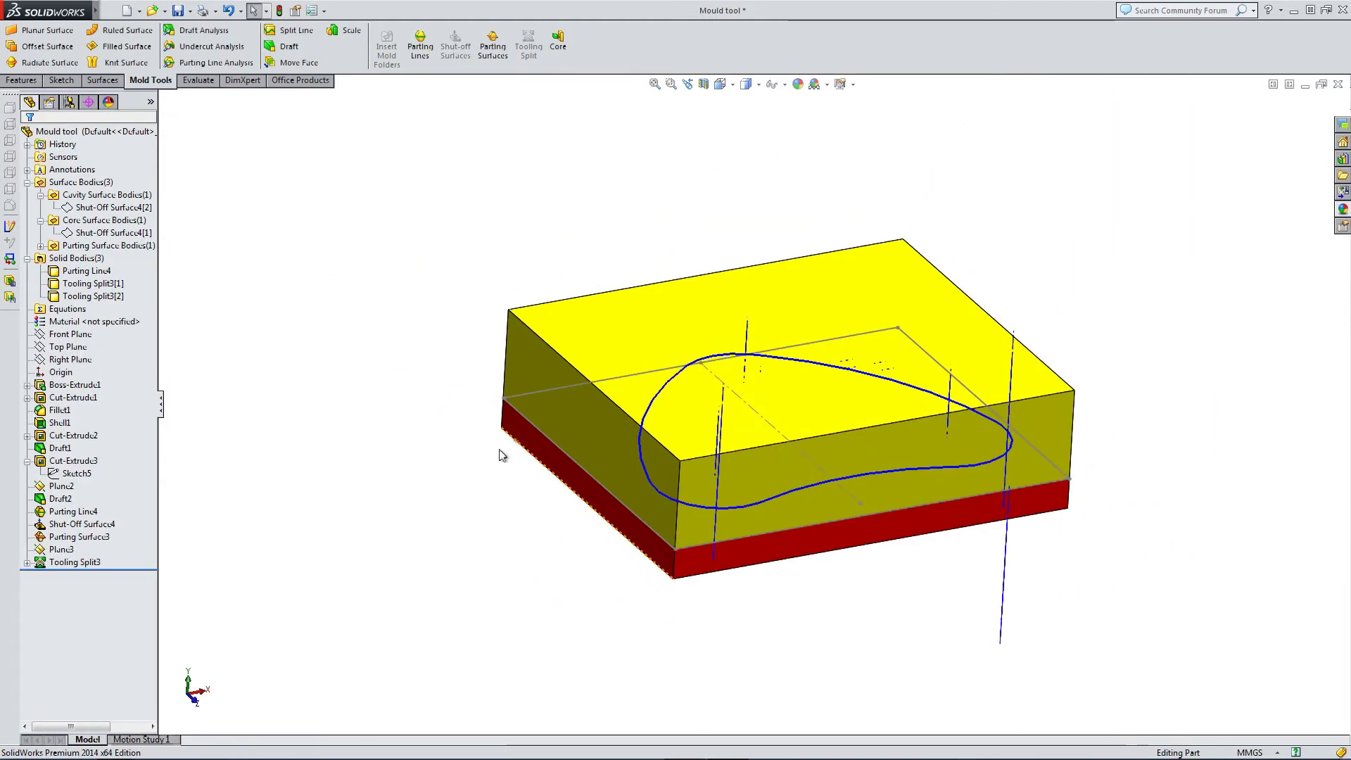
{"action": "left_click", "coordinate": [556, 454]}
{"action": "mouse_move", "coordinate": [446, 447]}
{"action": "middle_mouse_down"}
{"action": "mouse_move", "coordinate": [386, 298]}
{"action": "mouse_move", "coordinate": [301, 408]}
{"action": "middle_mouse_up"}
{"action": "left_click", "coordinate": [969, 485]}
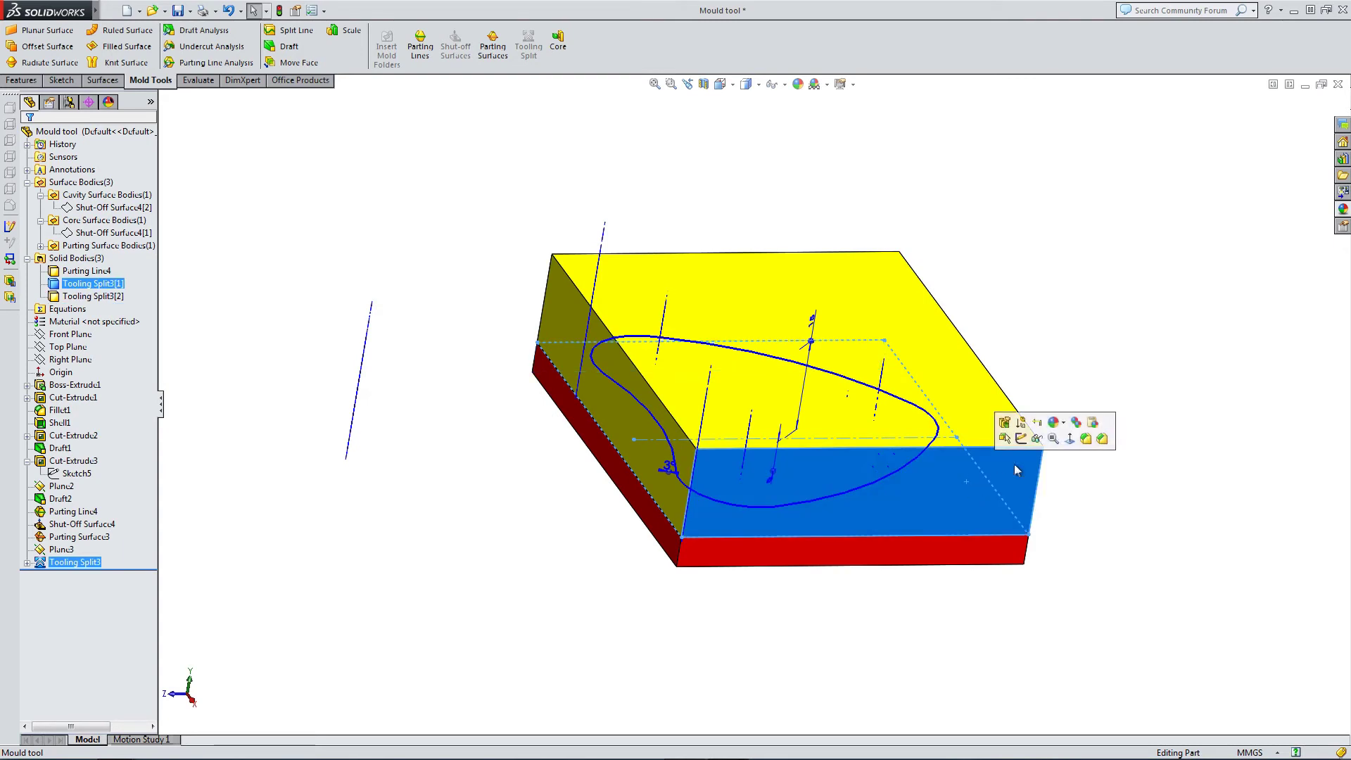
{"action": "left_click", "coordinate": [1036, 439]}
{"action": "middle_click_drag", "start_coordinate": [1035, 439], "coordinate": [893, 450]}
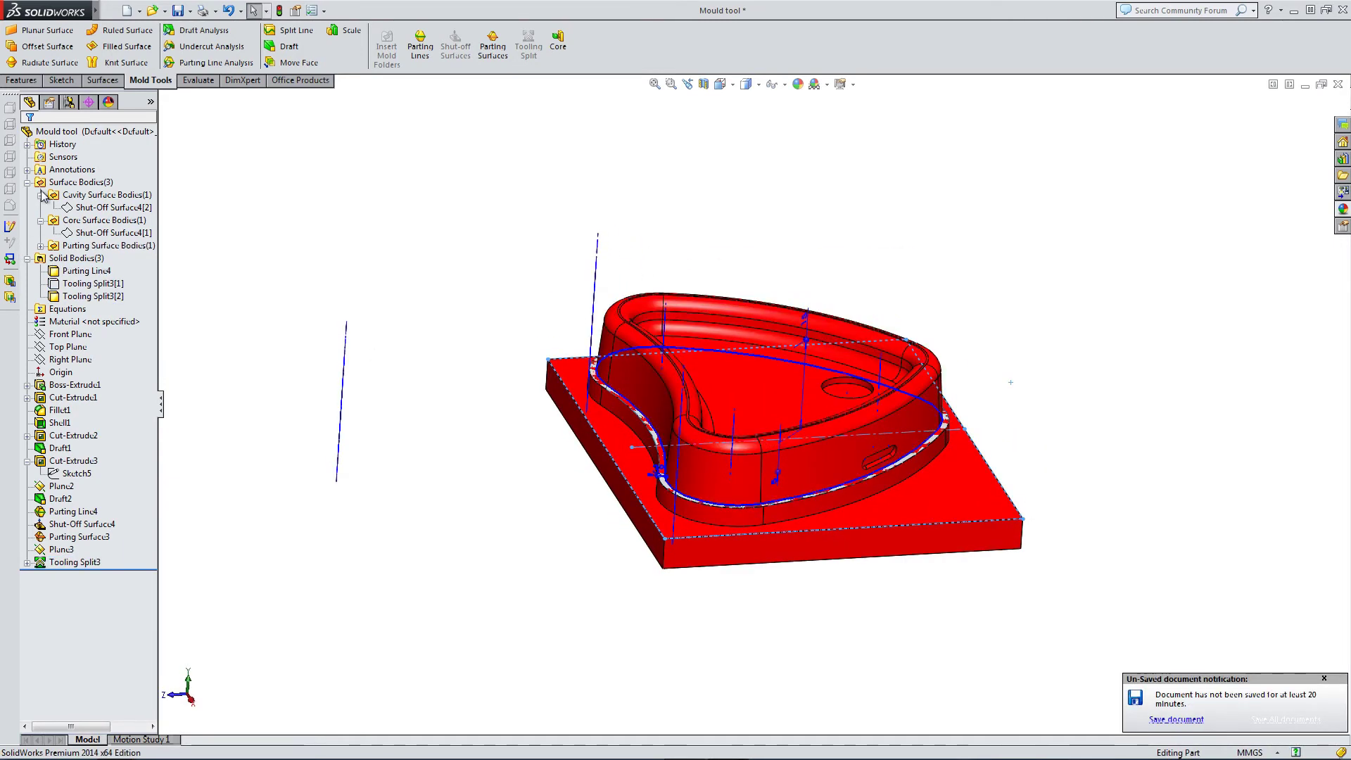
- Hide Parting Surface3 and orbit around the exposed red core
{"action": "left_click", "coordinate": [41, 246]}
{"action": "right_click", "coordinate": [86, 258]}
{"action": "left_click", "coordinate": [100, 232]}
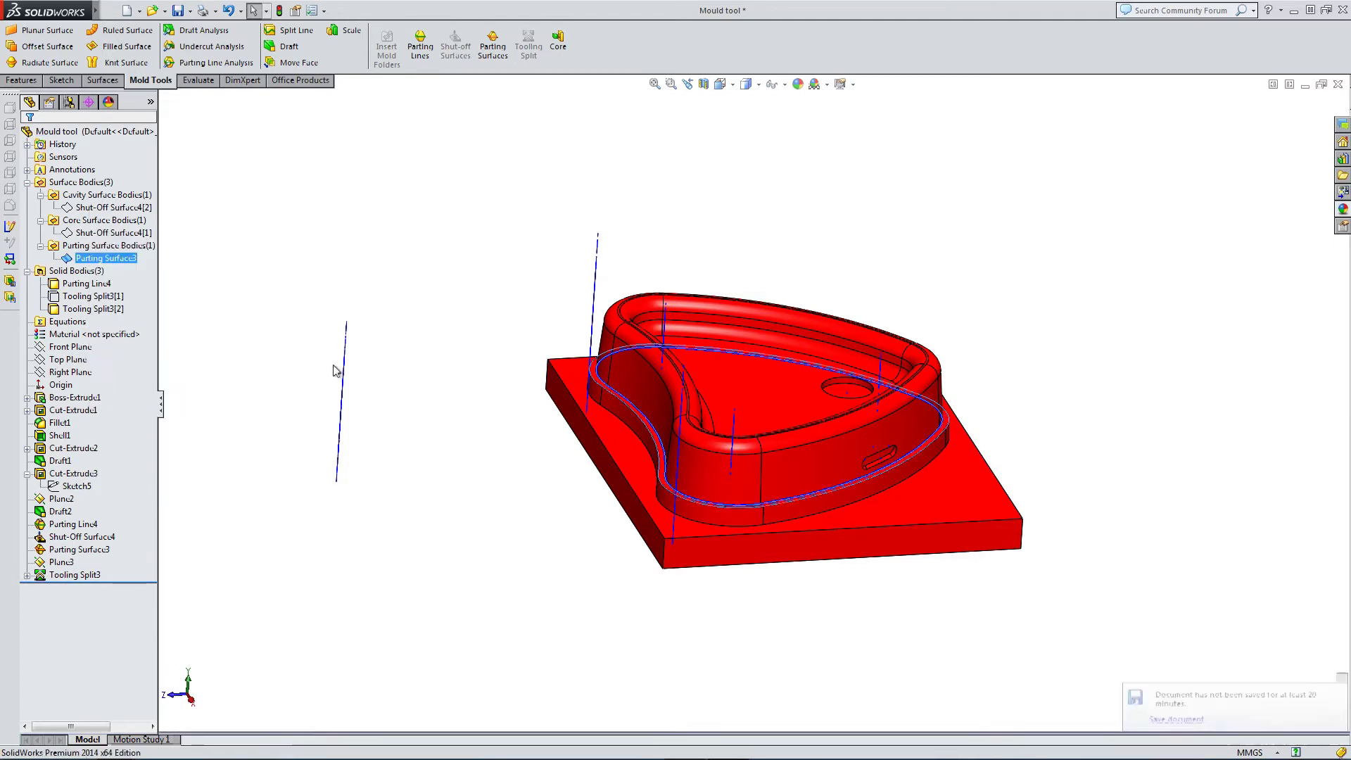
{"action": "scroll", "coordinate": [961, 482], "scroll_direction": "down", "scroll_amount": 3}
{"action": "mouse_move", "coordinate": [864, 422]}
{"action": "middle_mouse_down"}
{"action": "mouse_move", "coordinate": [841, 342]}
{"action": "mouse_move", "coordinate": [883, 394]}
{"action": "mouse_move", "coordinate": [876, 435]}
{"action": "middle_mouse_up"}
{"action": "scroll", "coordinate": [851, 437], "scroll_direction": "down", "scroll_amount": 3}
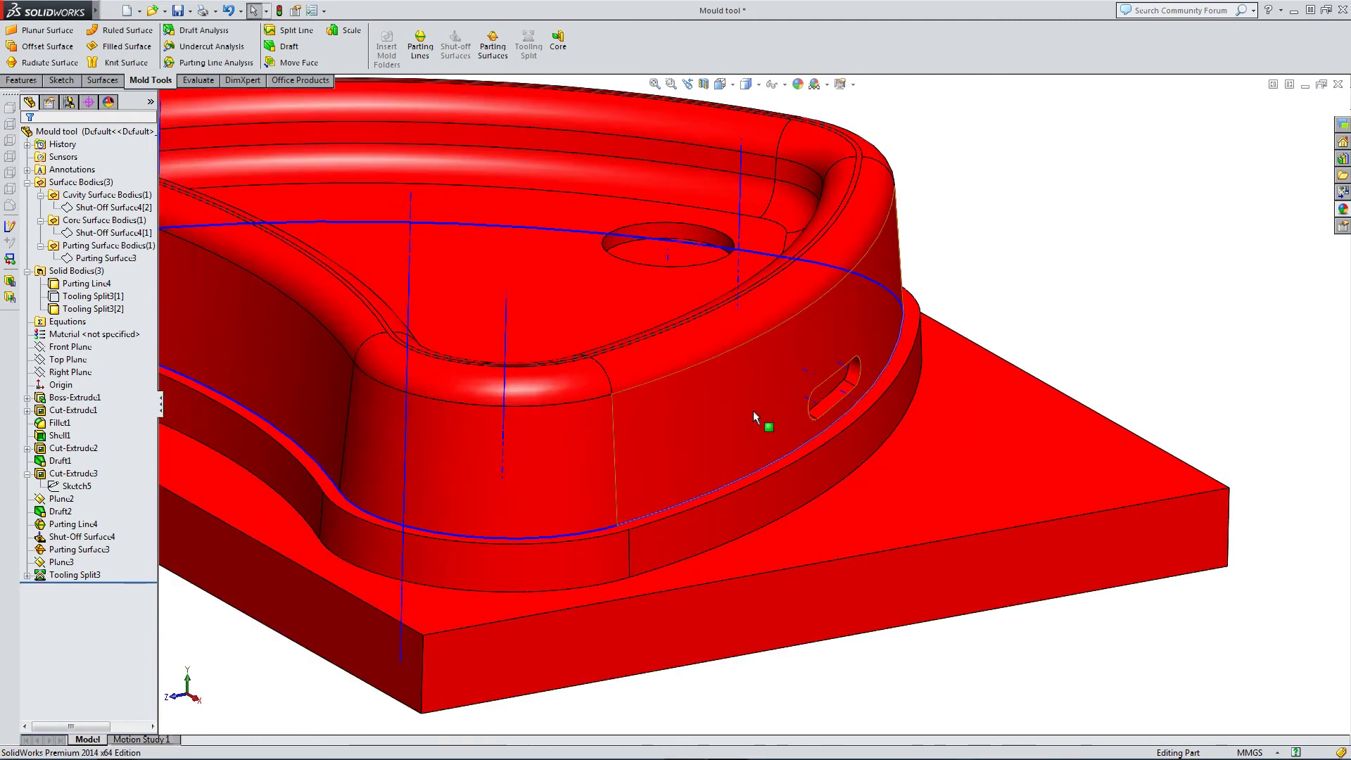
{"action": "middle_click_drag", "start_coordinate": [753, 411], "coordinate": [748, 419]}
{"action": "scroll", "coordinate": [749, 422], "scroll_direction": "up", "scroll_amount": 2}
{"action": "scroll", "coordinate": [746, 428], "scroll_direction": "up", "scroll_amount": 2}
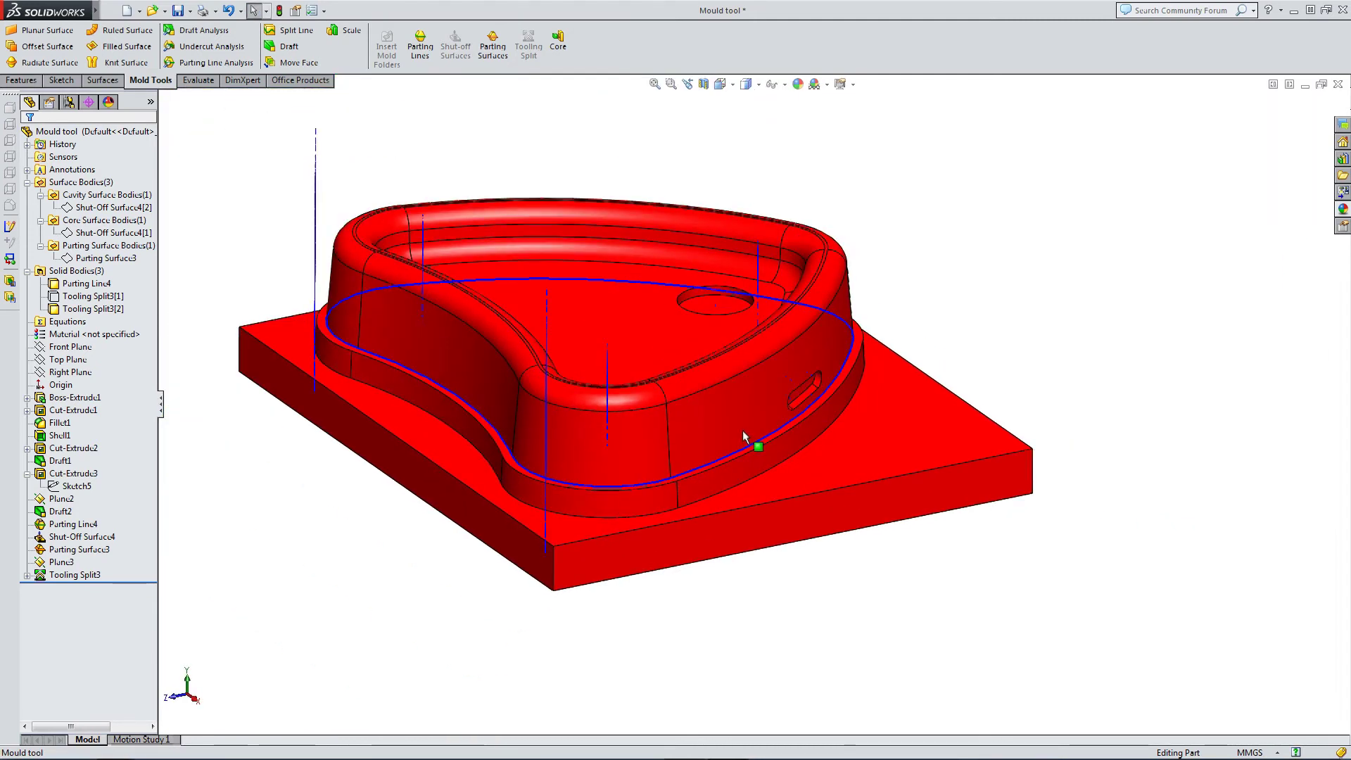
{"action": "scroll", "coordinate": [761, 402], "scroll_direction": "down", "scroll_amount": 2}
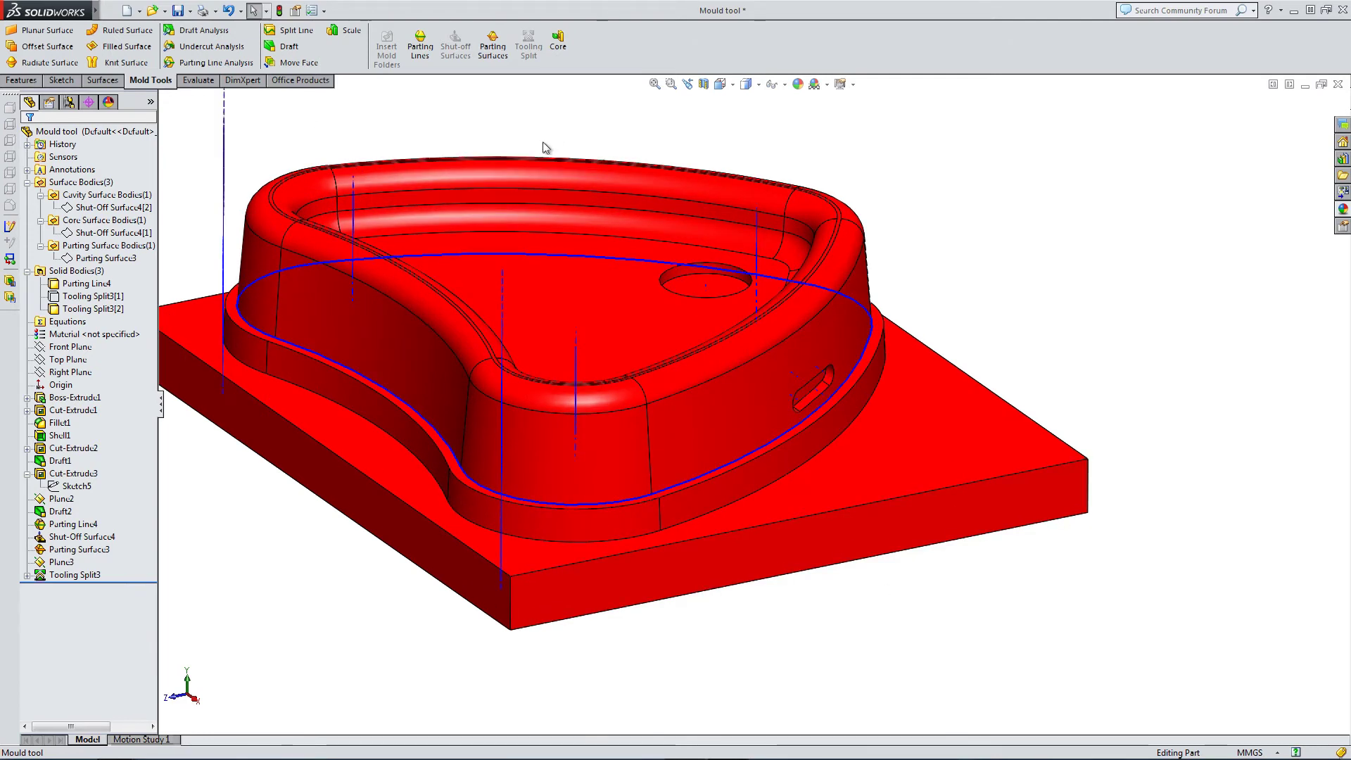
- Start Sketch9 on the base block's front face, view it from the Right, and hide parting lines
{"action": "left_click", "coordinate": [66, 82]}
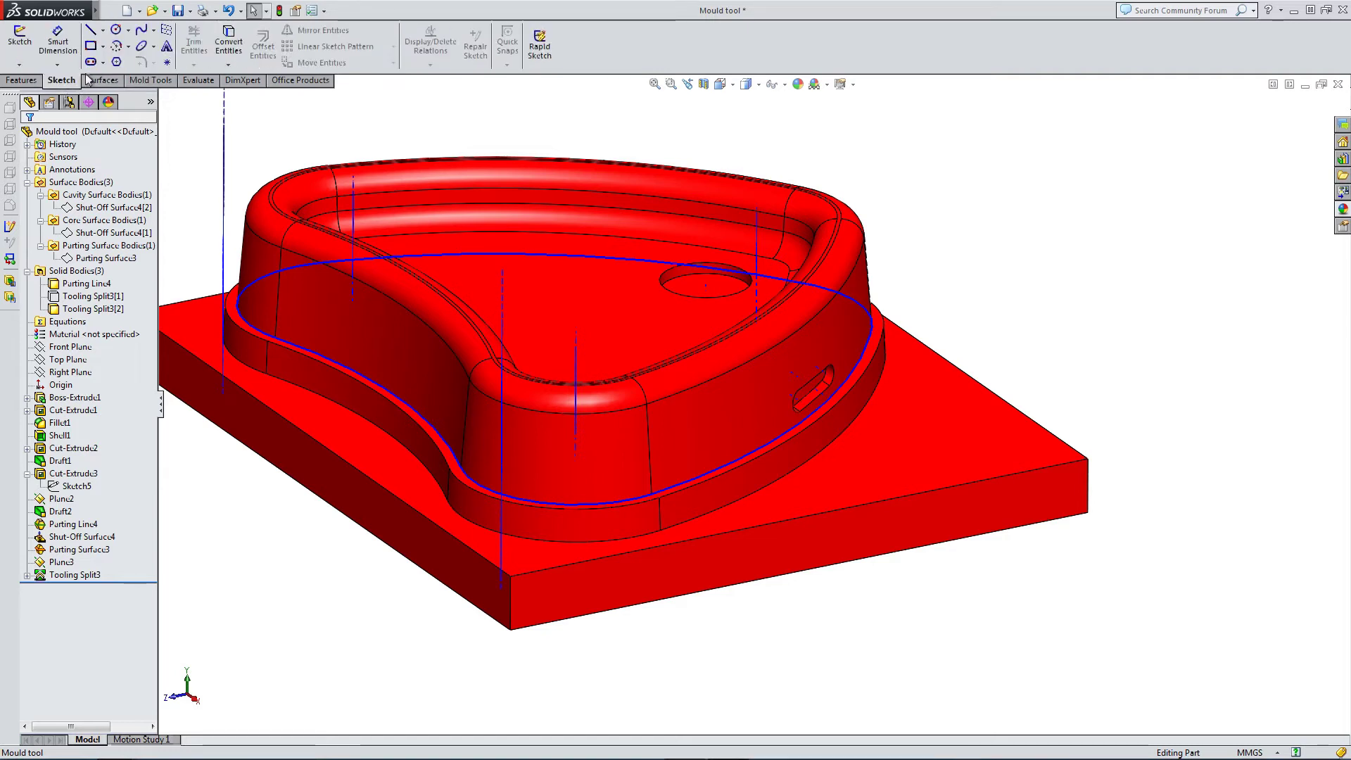
{"action": "left_click", "coordinate": [19, 35]}
{"action": "left_click", "coordinate": [891, 510]}
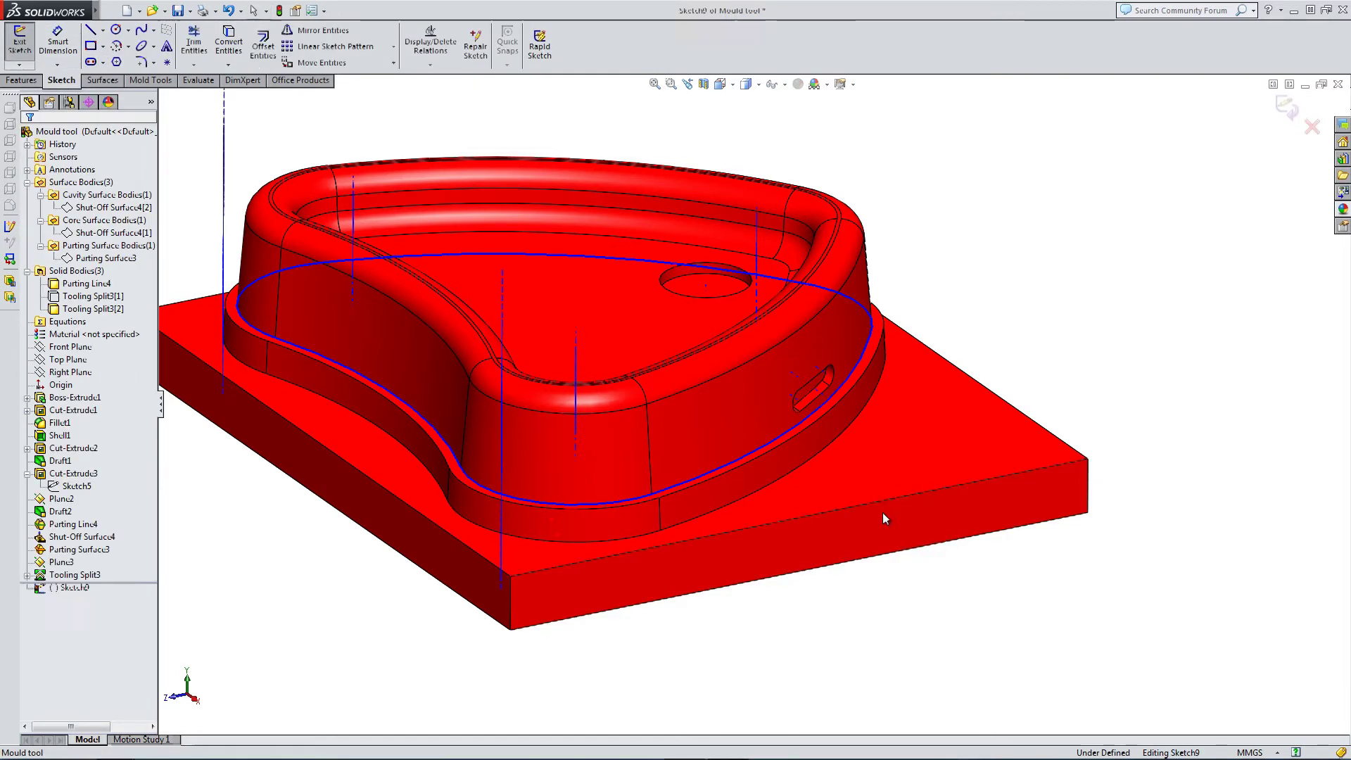
{"action": "left_click", "coordinate": [720, 85]}
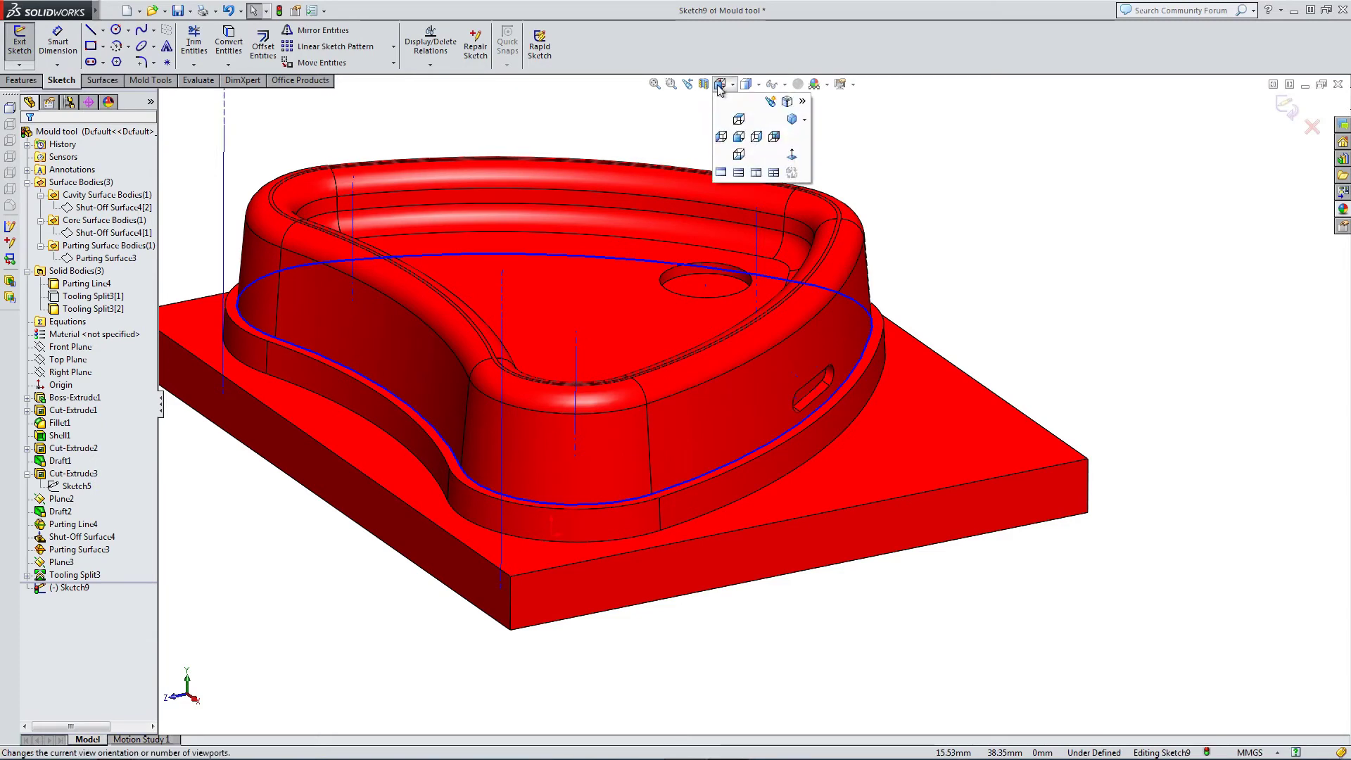
{"action": "left_click", "coordinate": [756, 138]}
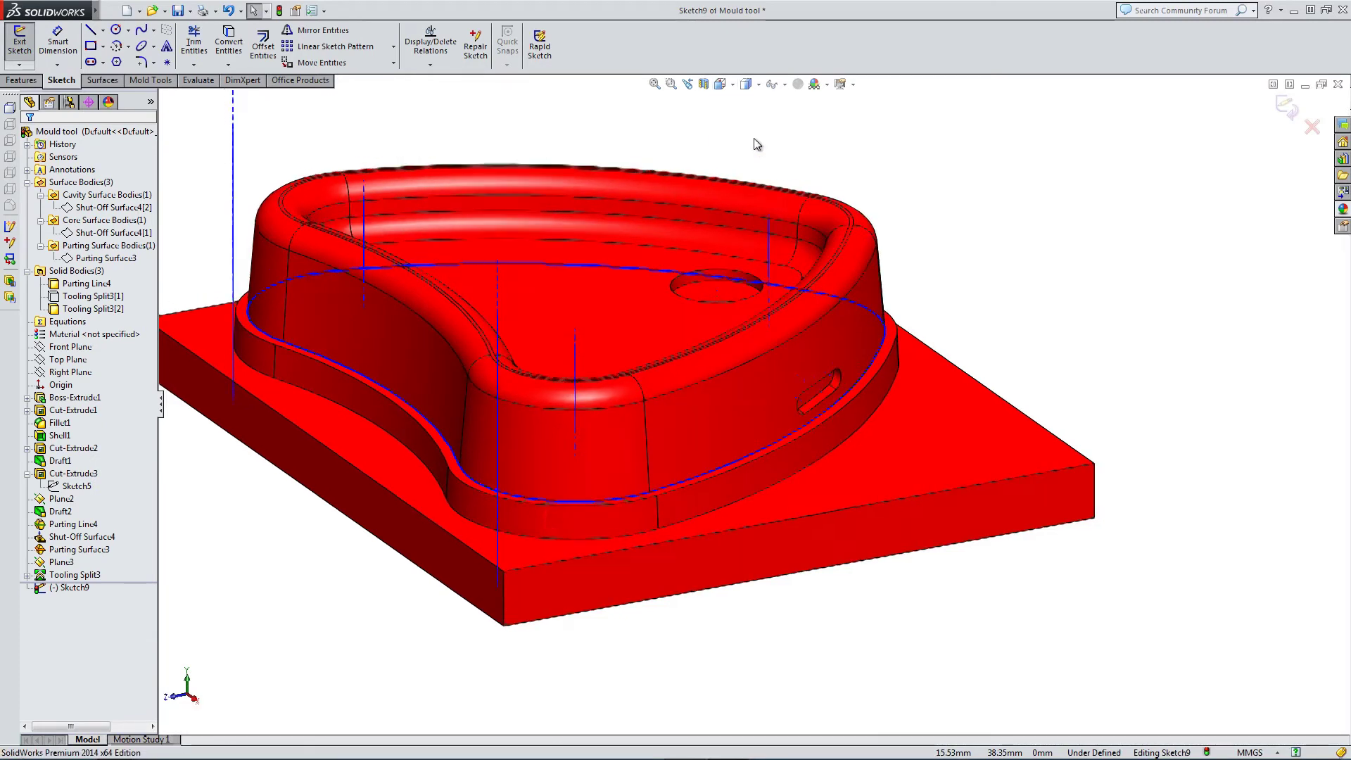
{"action": "left_click", "coordinate": [786, 85]}
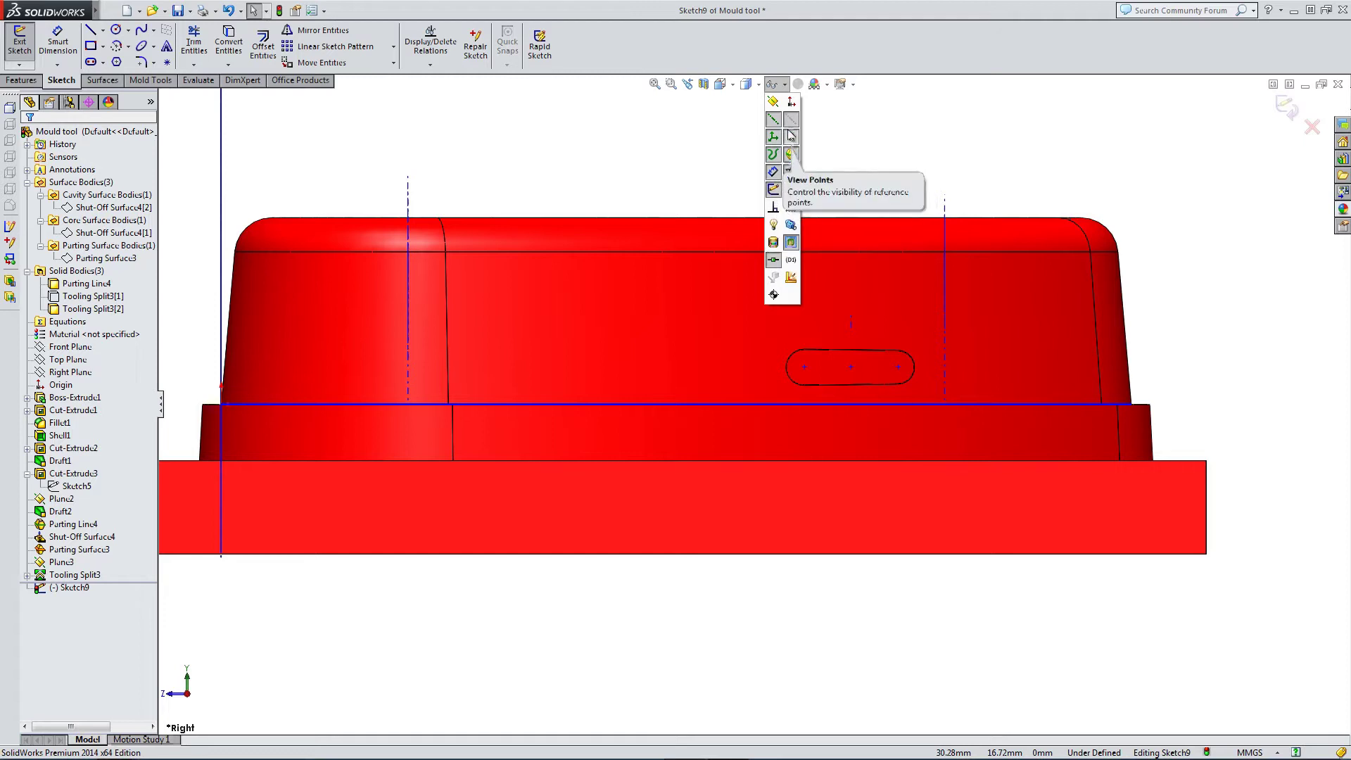
{"action": "left_click", "coordinate": [791, 155]}
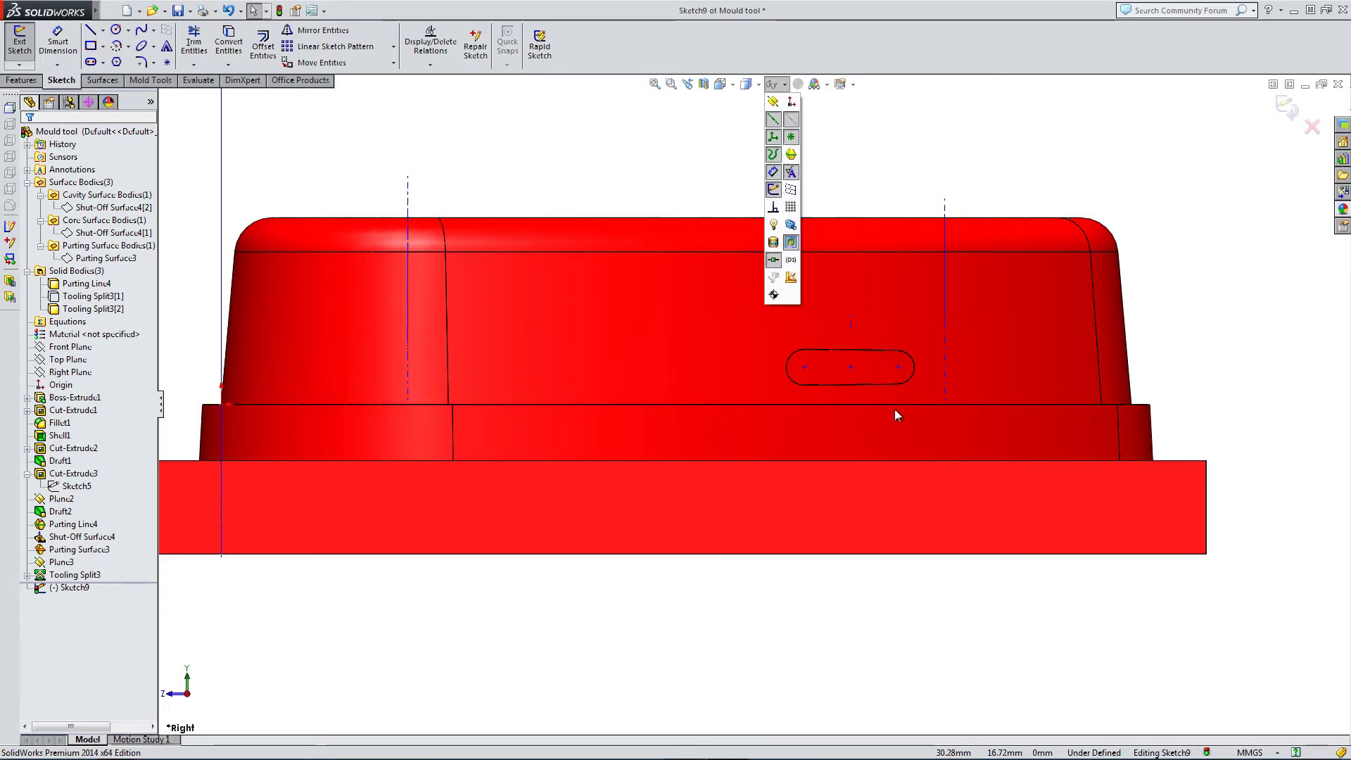
- Draw circles centred on the slot's left and right ends and make them Equal
{"action": "scroll", "coordinate": [986, 173], "scroll_direction": "up", "scroll_amount": 2}
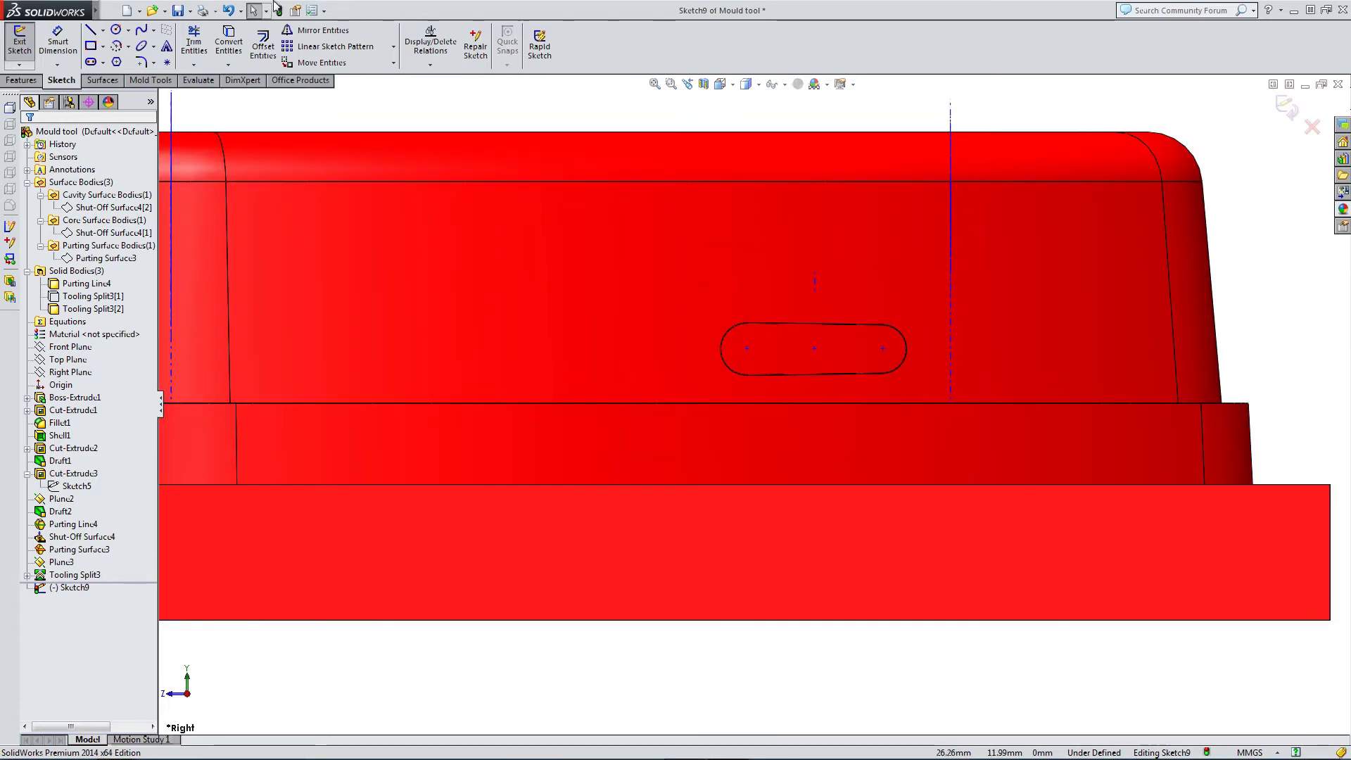
{"action": "left_click", "coordinate": [120, 31]}
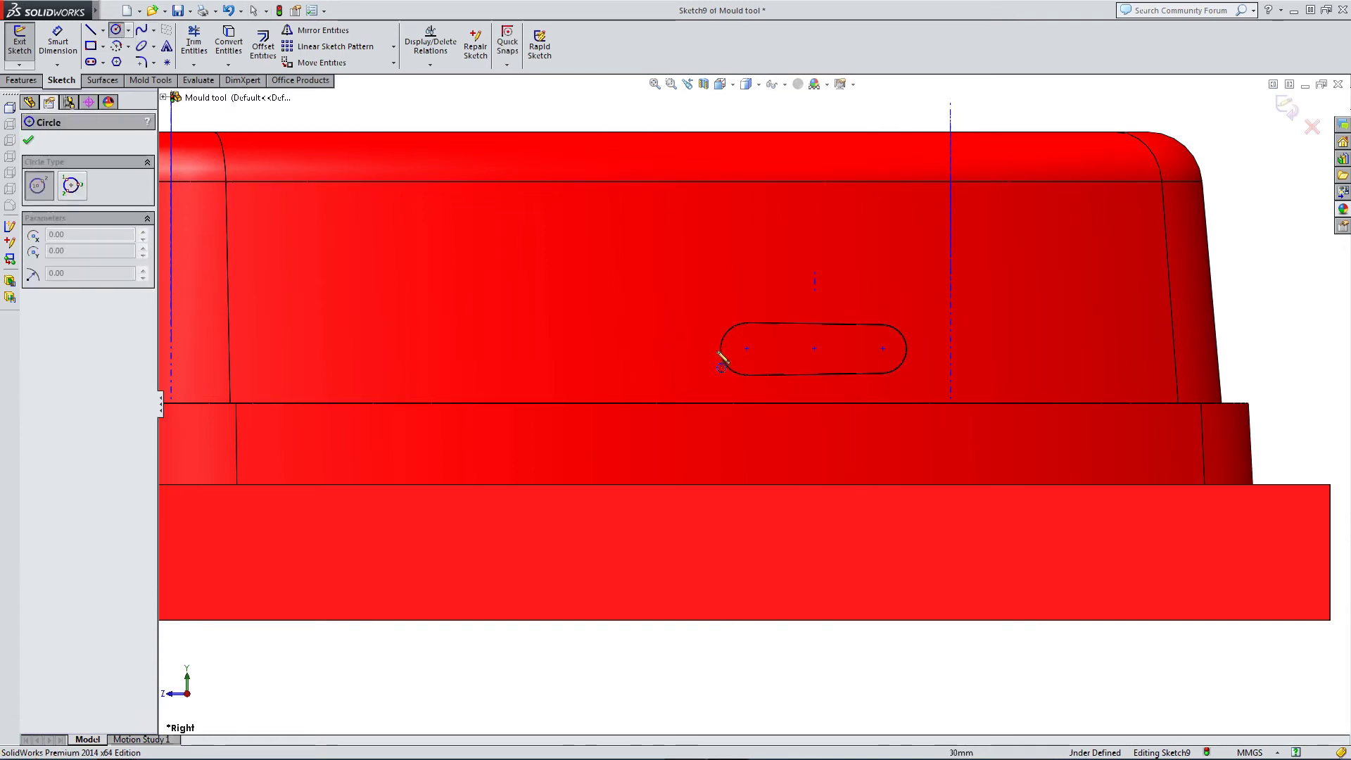
{"action": "left_click", "coordinate": [747, 348]}
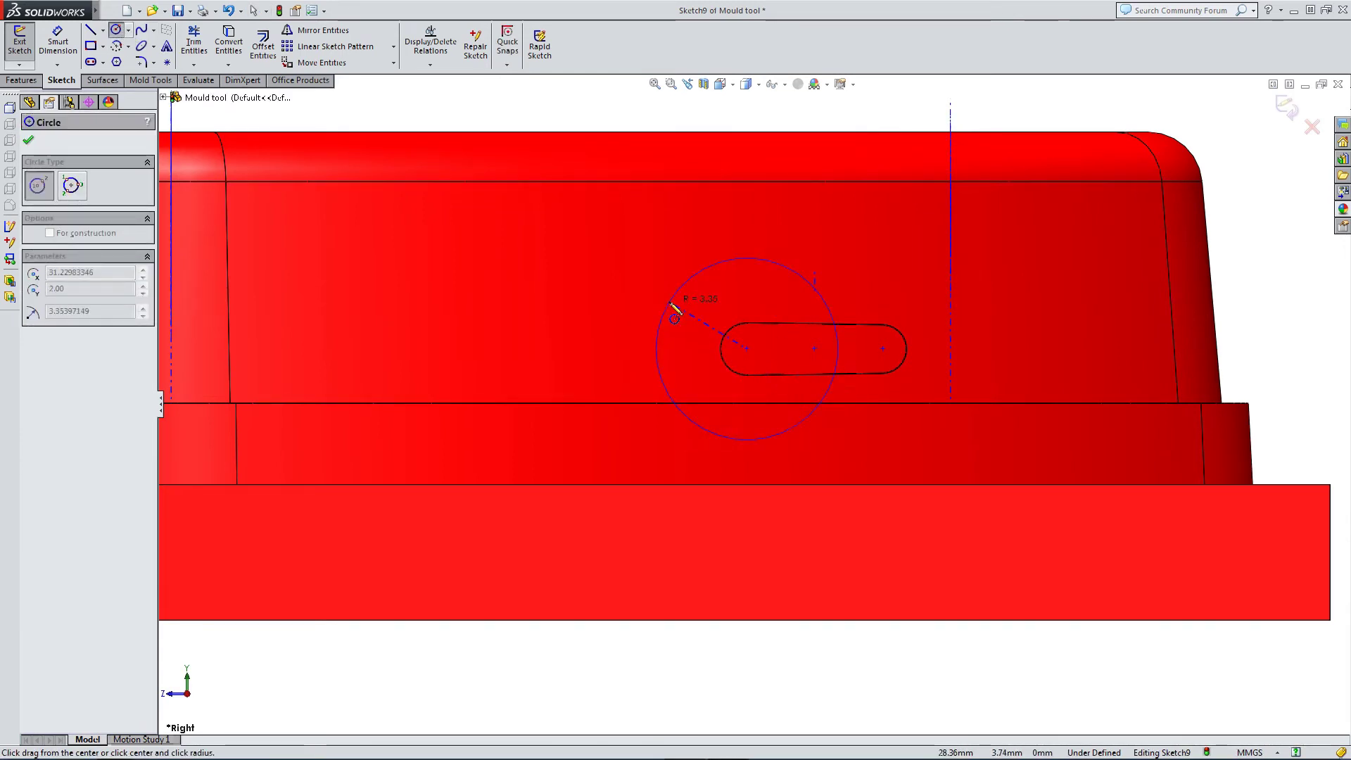
{"action": "left_click", "coordinate": [672, 301]}
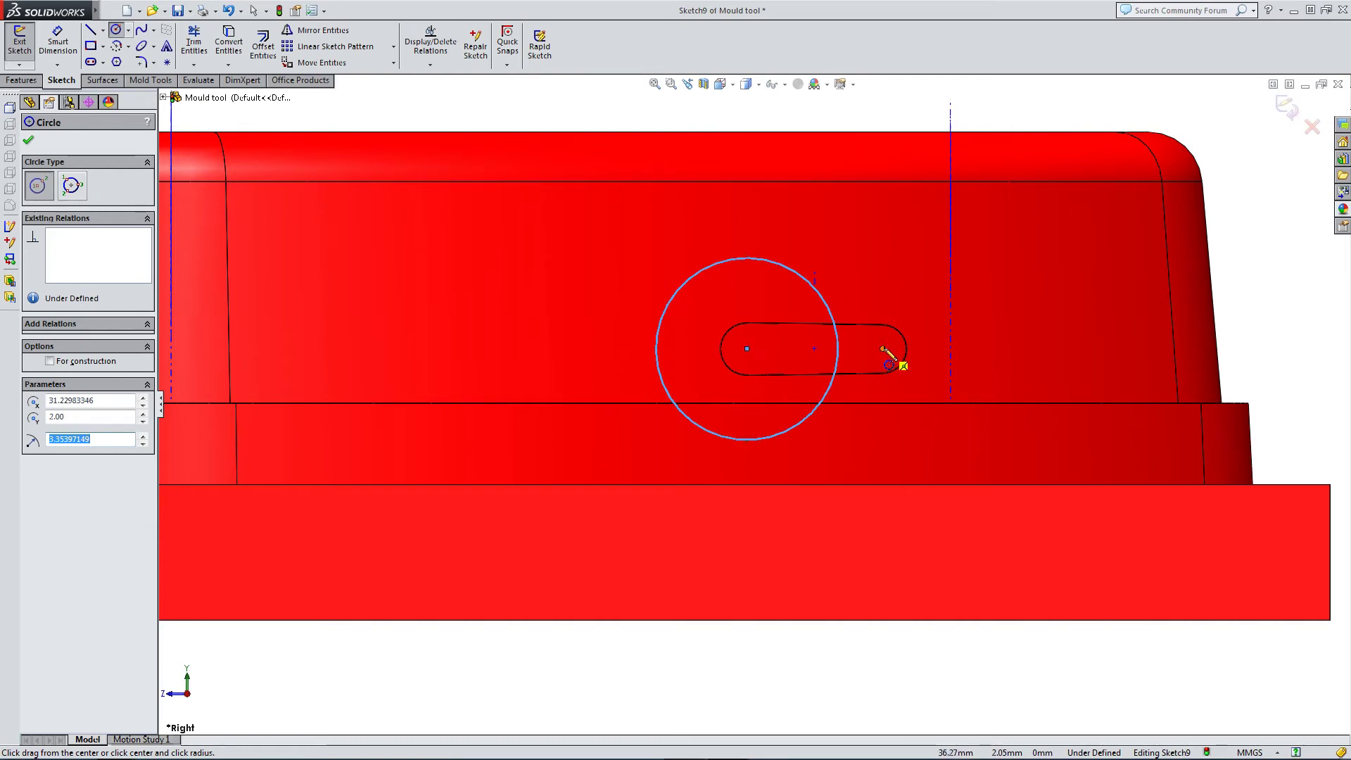
{"action": "left_click", "coordinate": [883, 349]}
{"action": "left_click", "coordinate": [939, 292]}
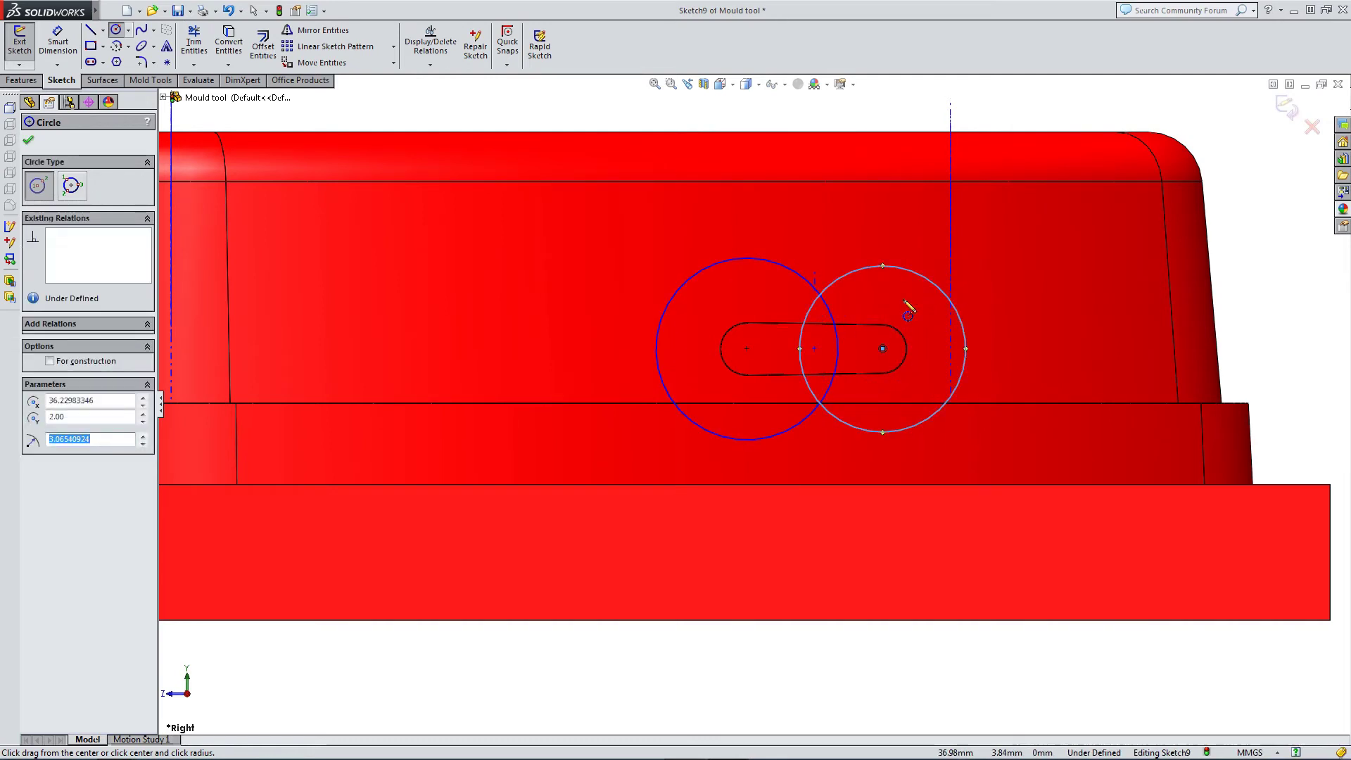
{"action": "key", "text": "Escape"}
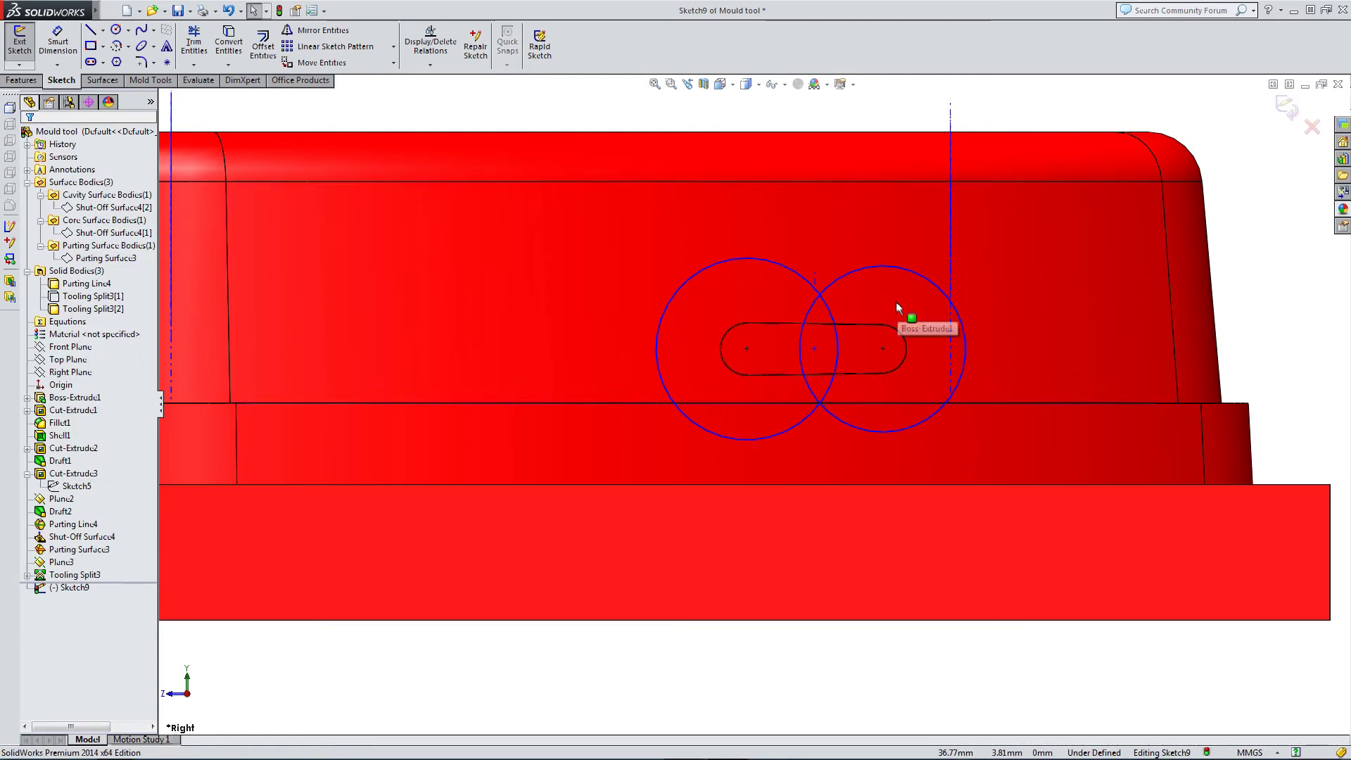
{"action": "left_click", "coordinate": [657, 323]}
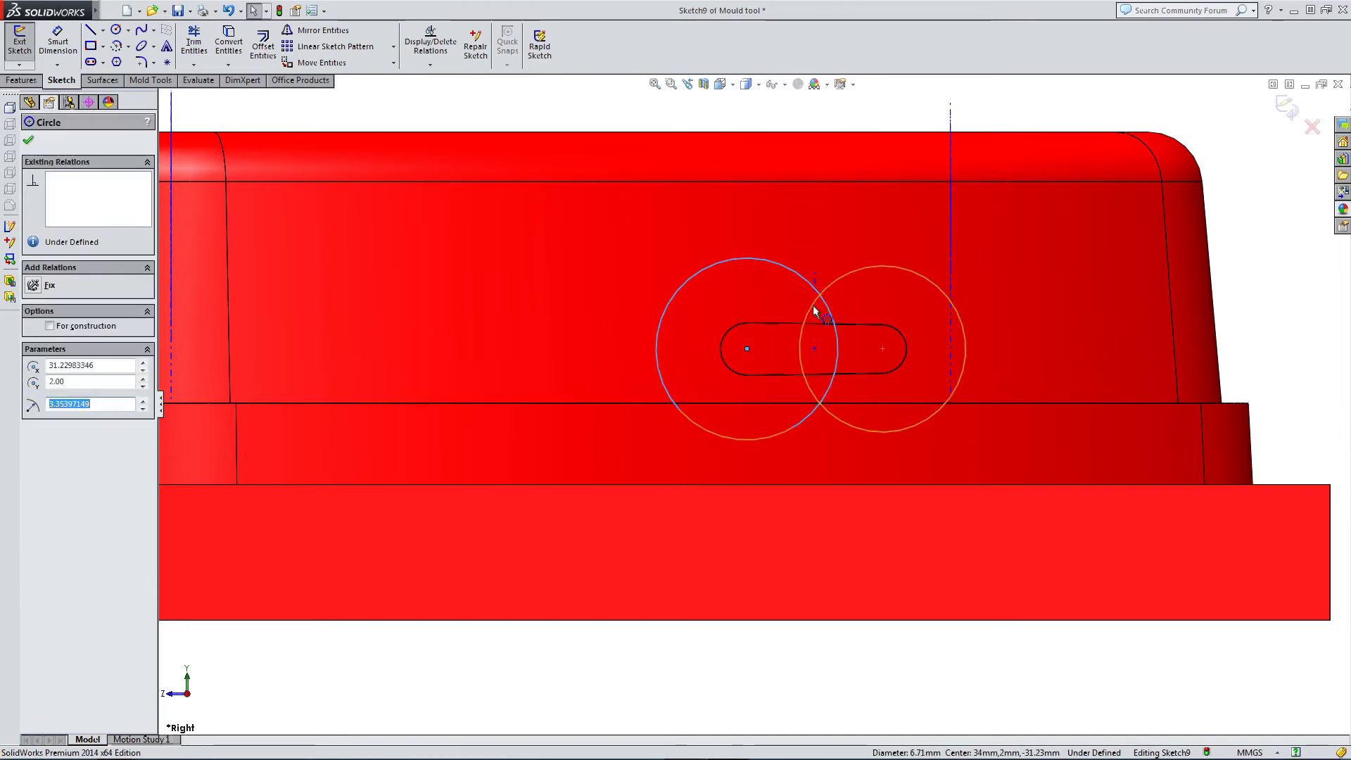
{"action": "left_click", "coordinate": [813, 311], "text": "ctrl"}
{"action": "left_click", "coordinate": [898, 247]}
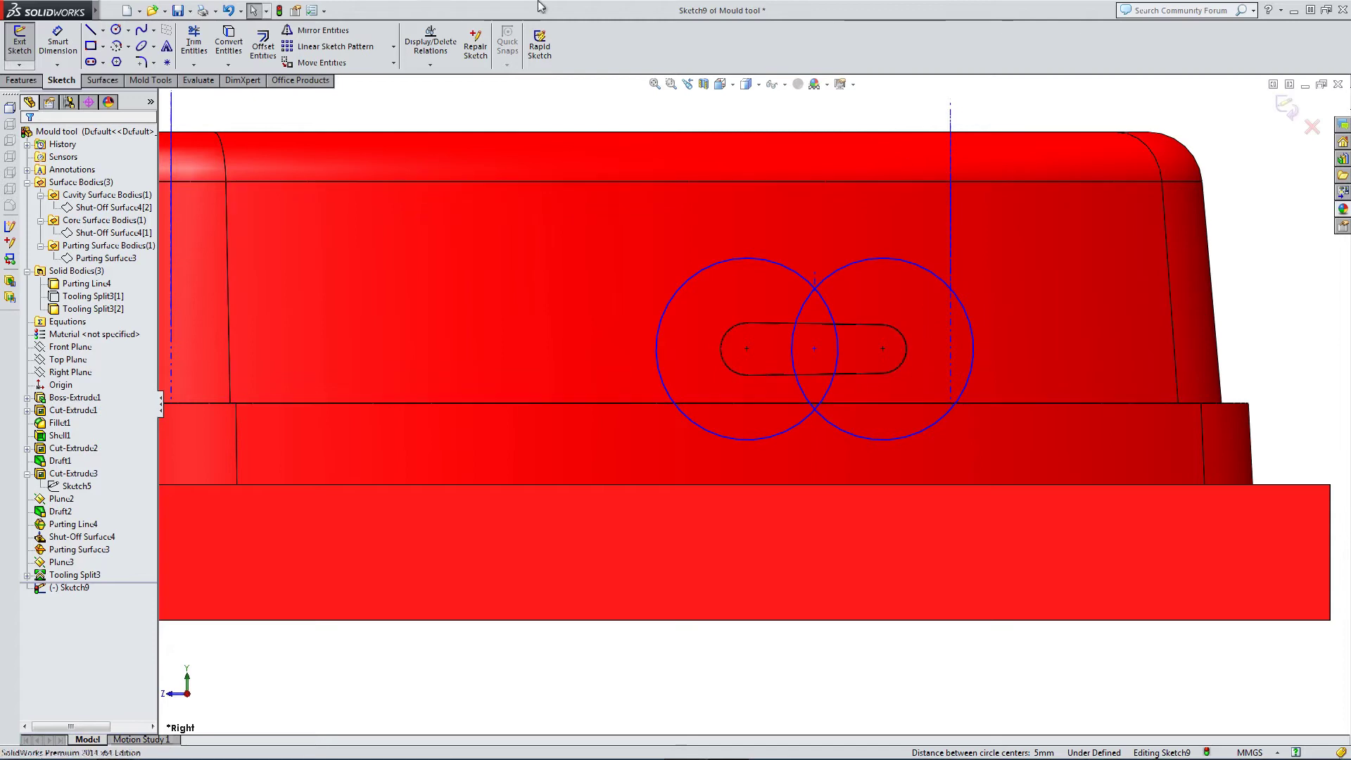
- Draw a line joining the tops of the two circles
{"action": "left_click", "coordinate": [90, 30]}
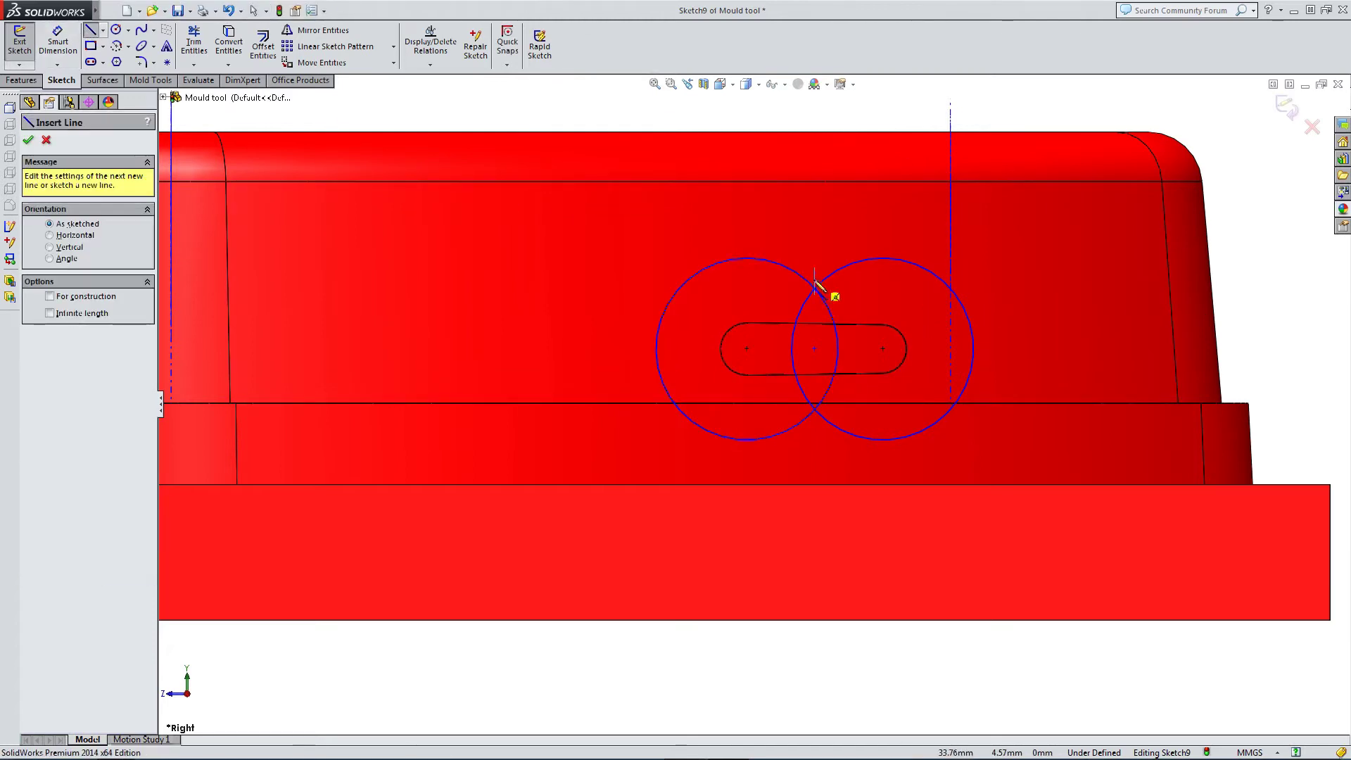
{"action": "left_click", "coordinate": [747, 259]}
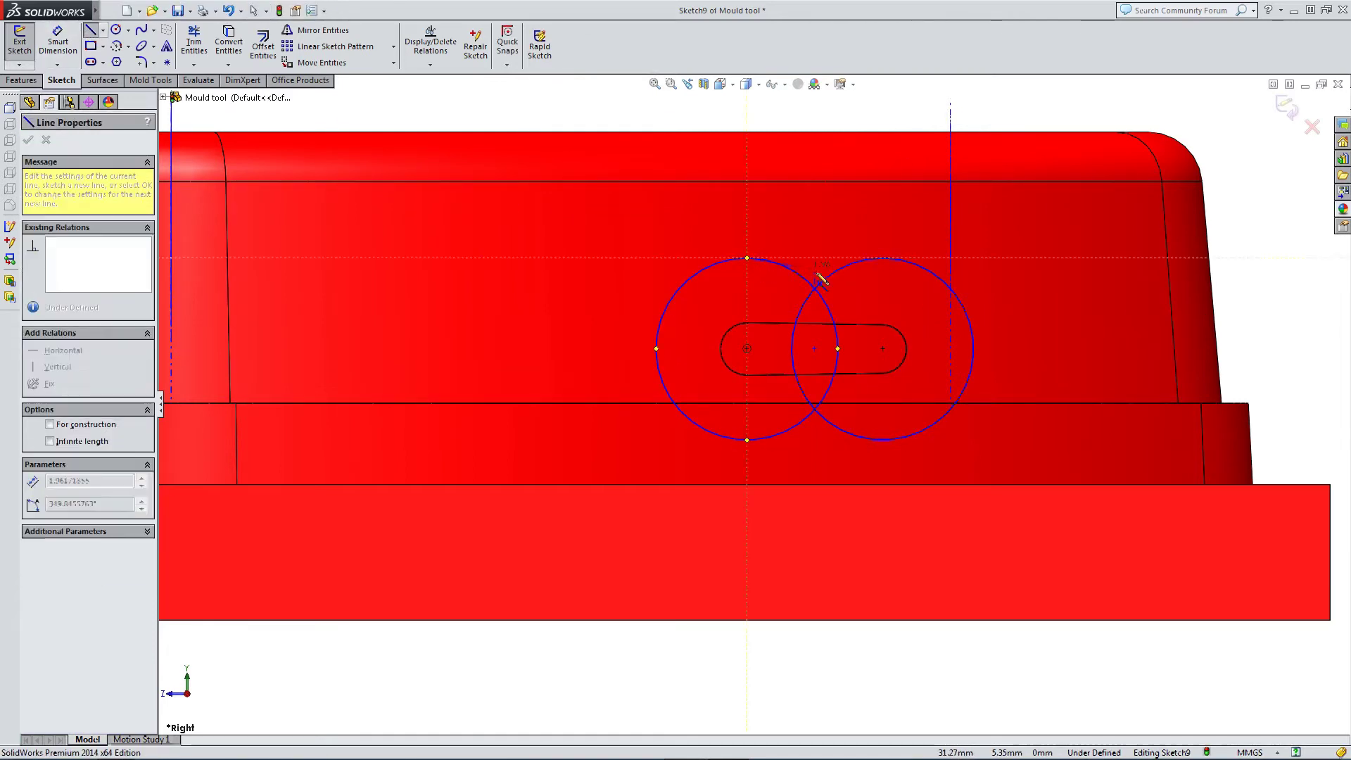
{"action": "left_click", "coordinate": [883, 259]}
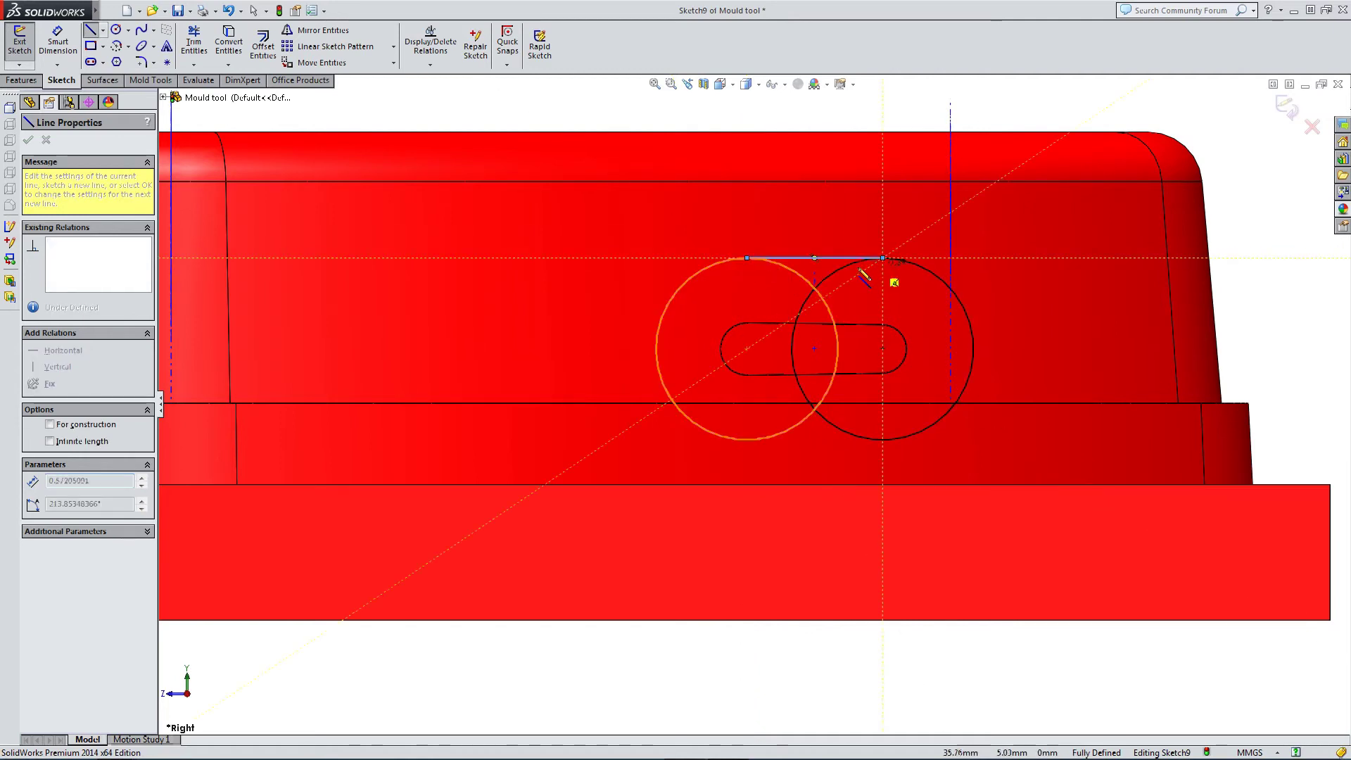
{"action": "key", "text": "Escape"}
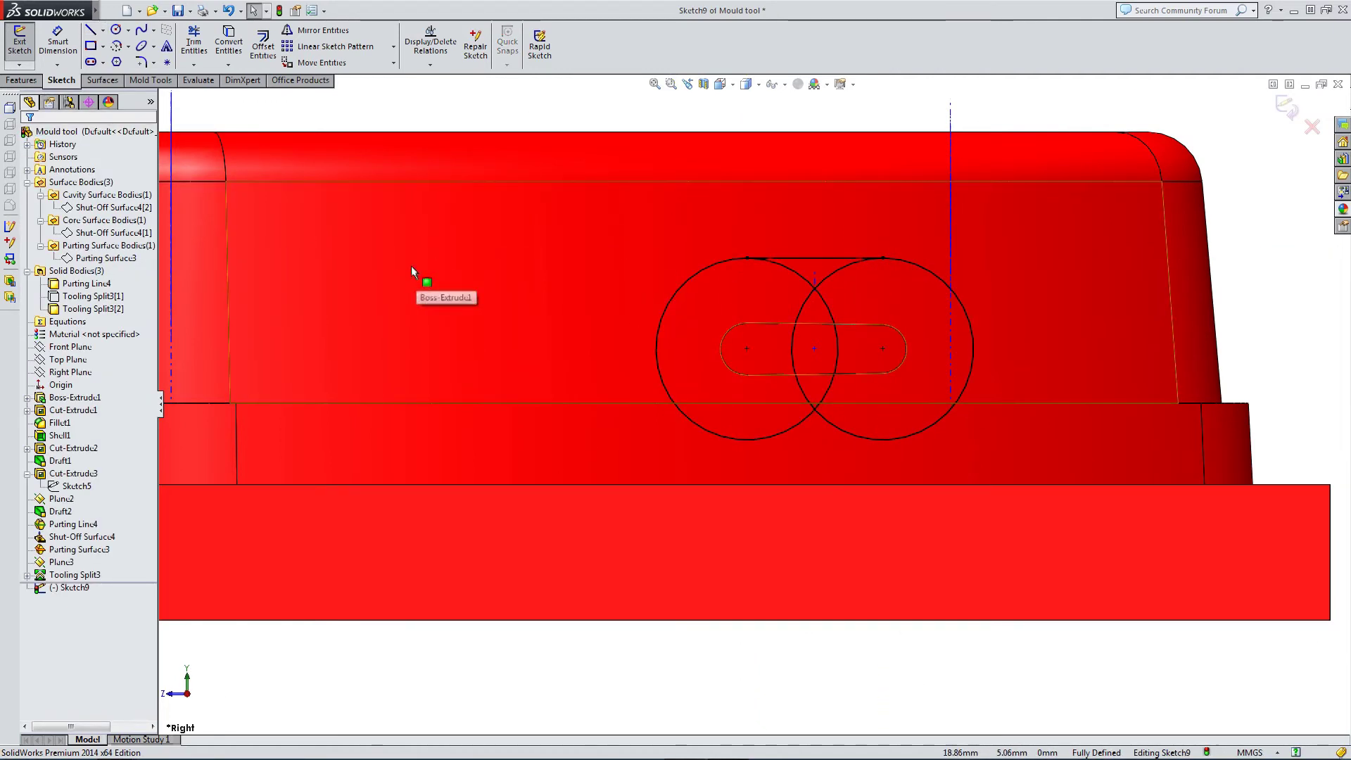
- Trim away the inner arcs between the two circles
{"action": "left_click", "coordinate": [196, 40]}
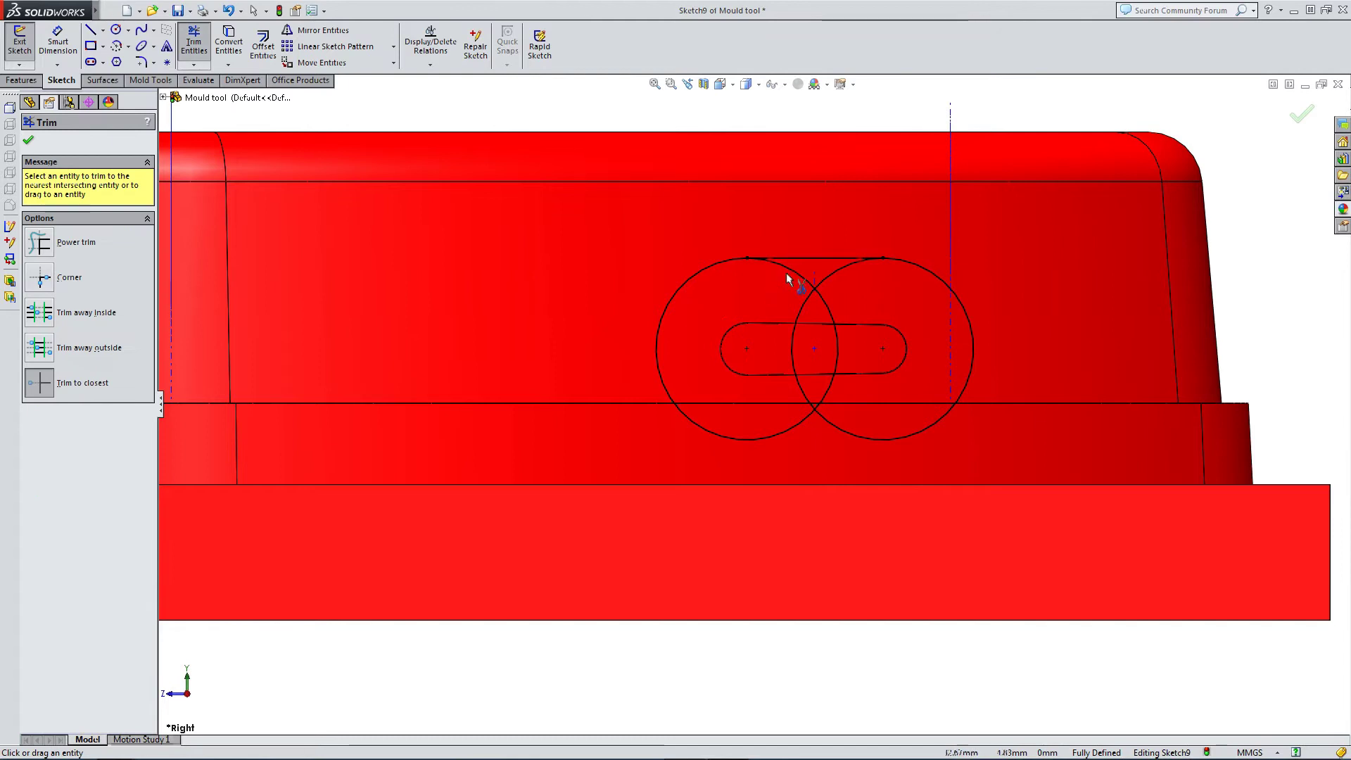
{"action": "mouse_move", "coordinate": [829, 284]}
{"action": "left_mouse_down"}
{"action": "mouse_move", "coordinate": [807, 302]}
{"action": "mouse_move", "coordinate": [783, 361]}
{"action": "left_mouse_up"}
{"action": "key", "text": "Escape"}
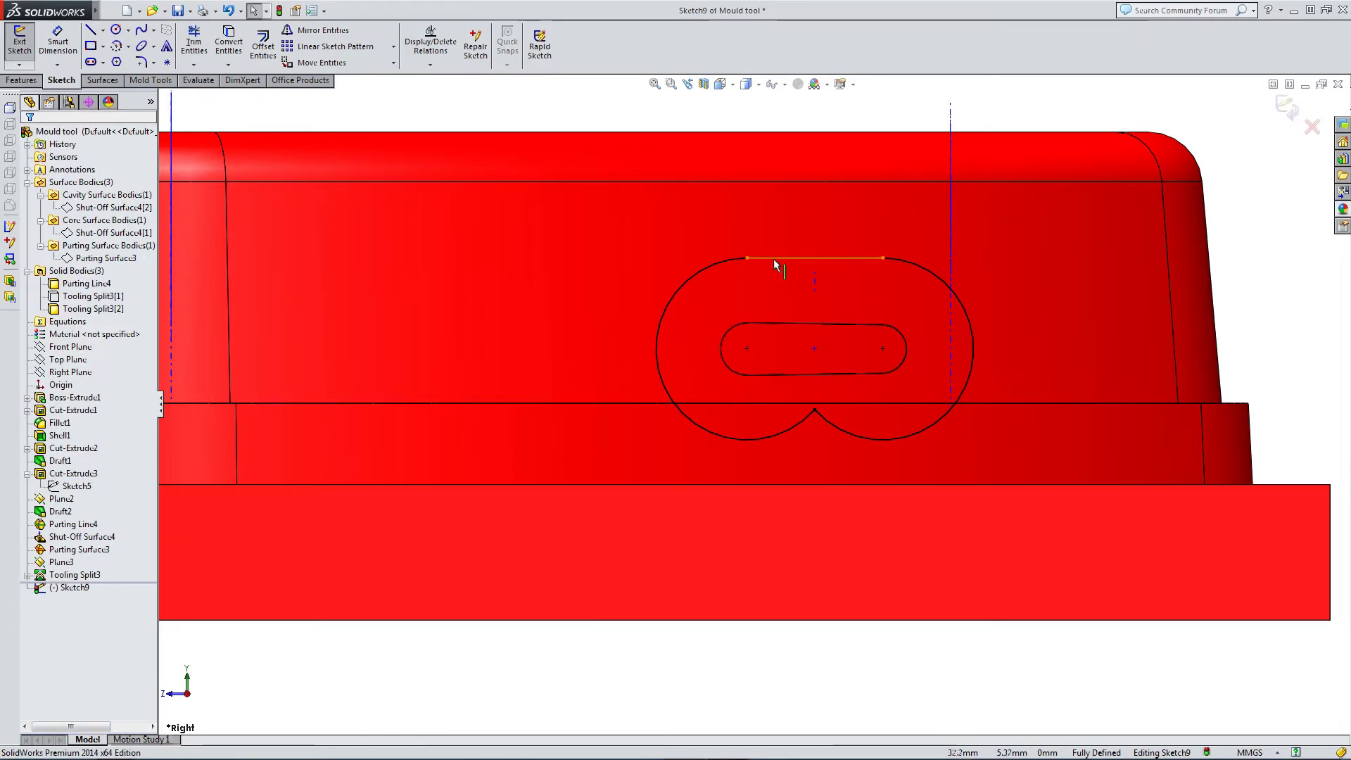
{"action": "left_click", "coordinate": [772, 258]}
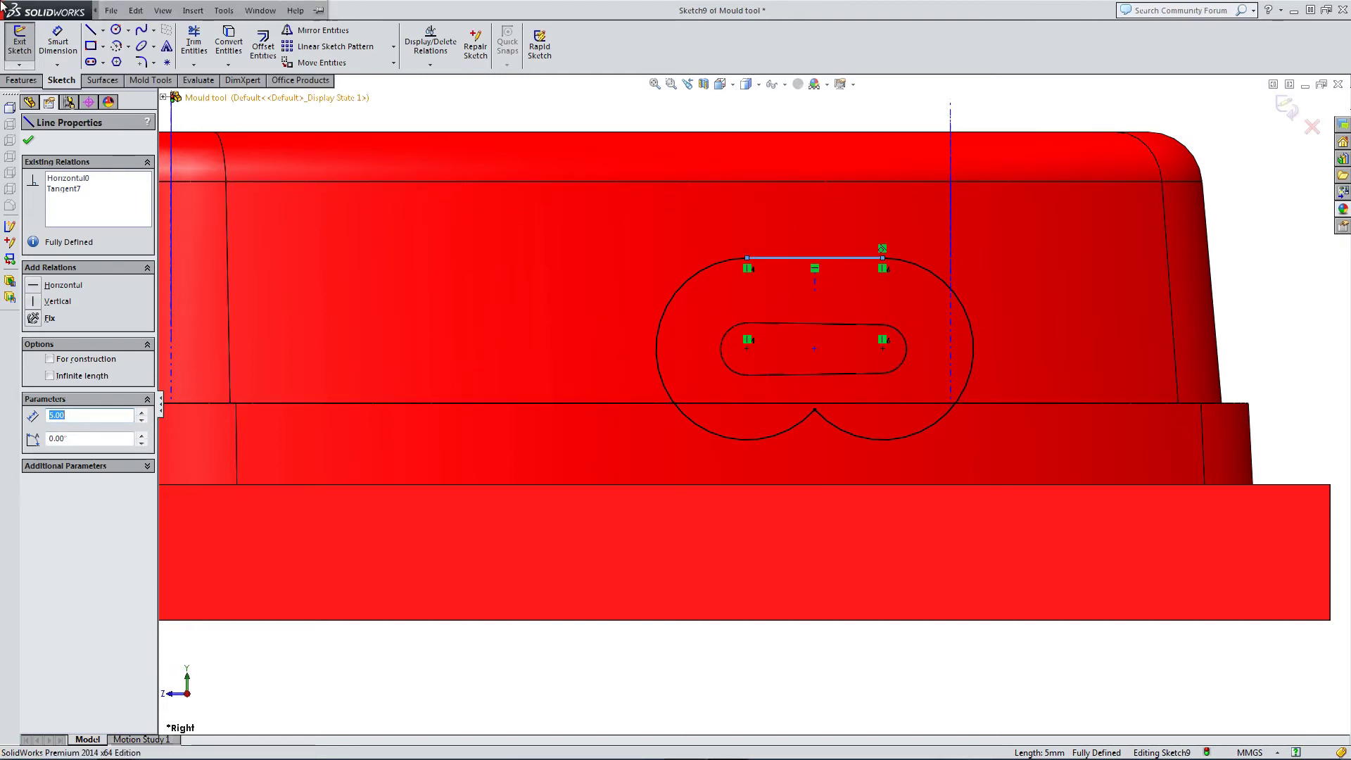
{"action": "left_click", "coordinate": [57, 35]}
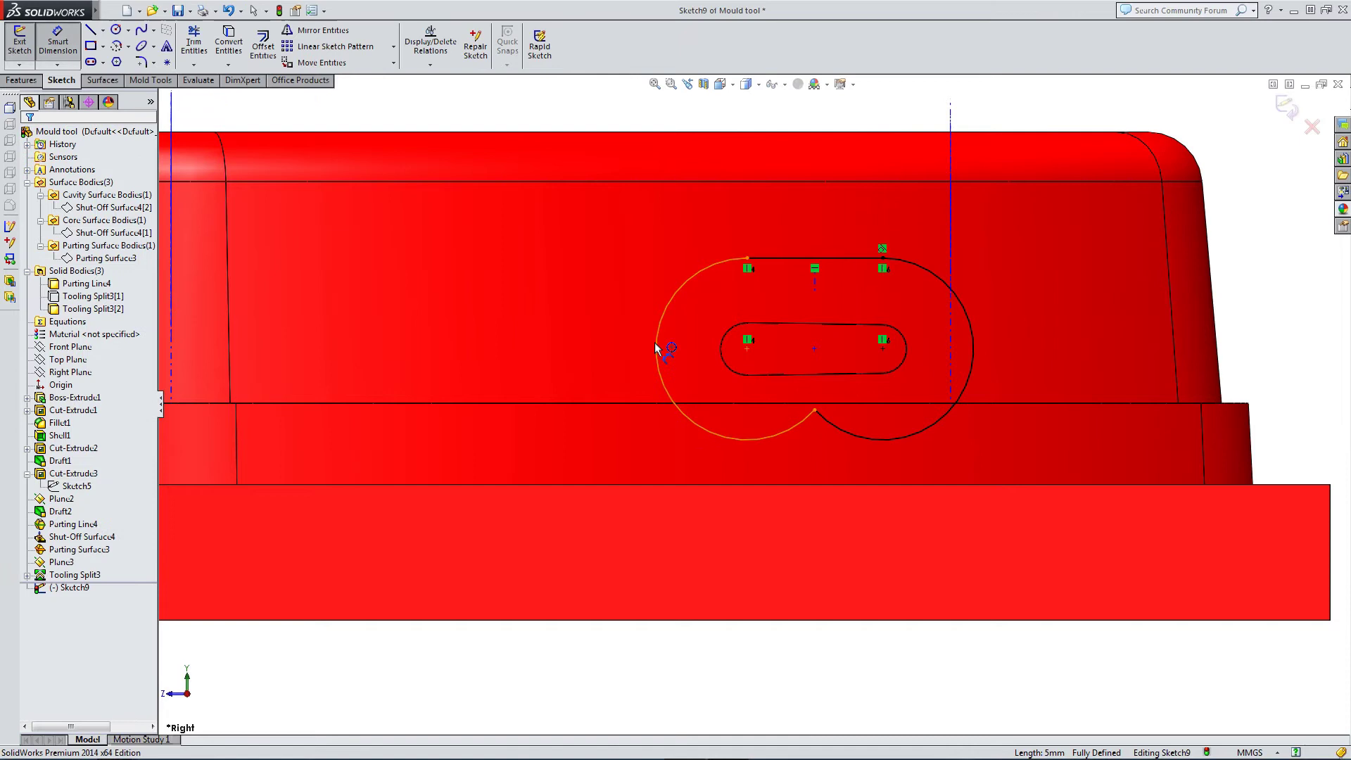
- Draw the arch's two sides down to the base's top edge, joined by a bottom line
{"action": "key", "text": "l"}
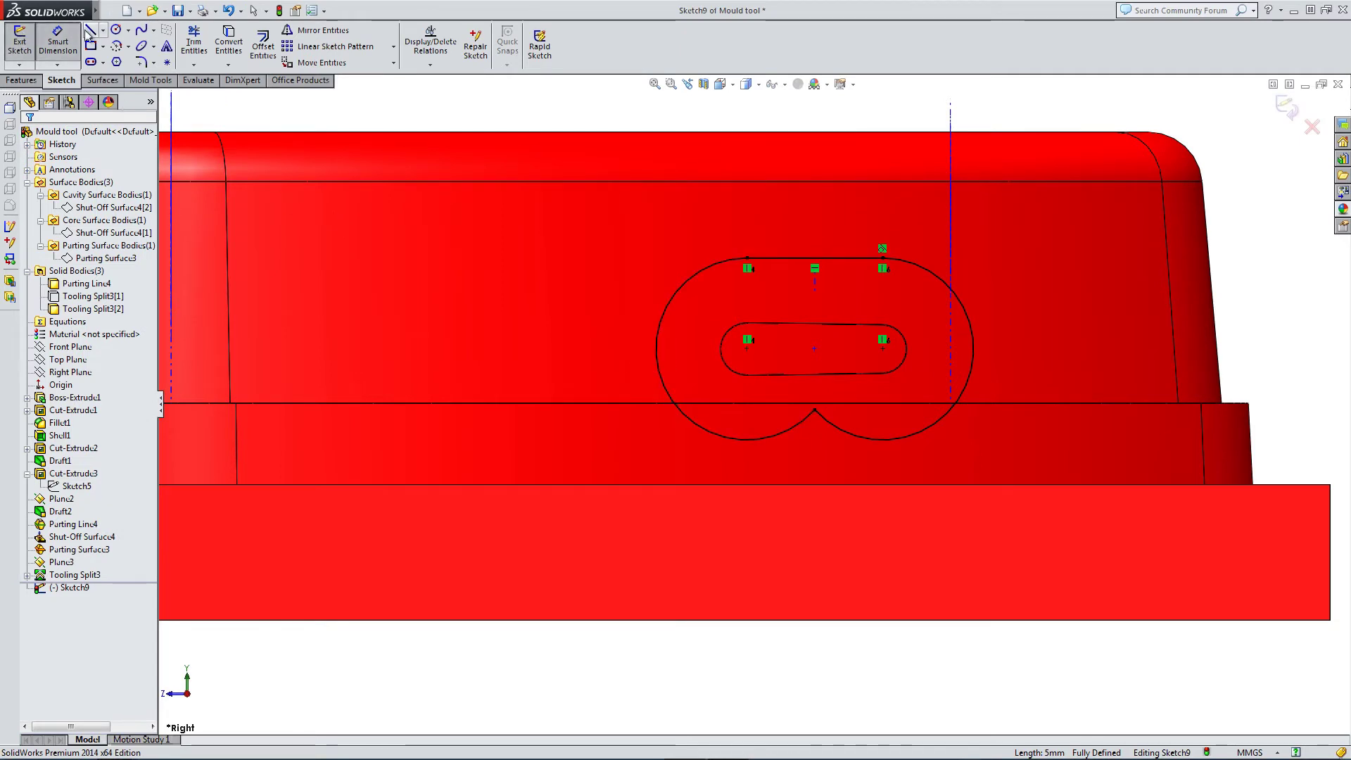
{"action": "left_click", "coordinate": [655, 349]}
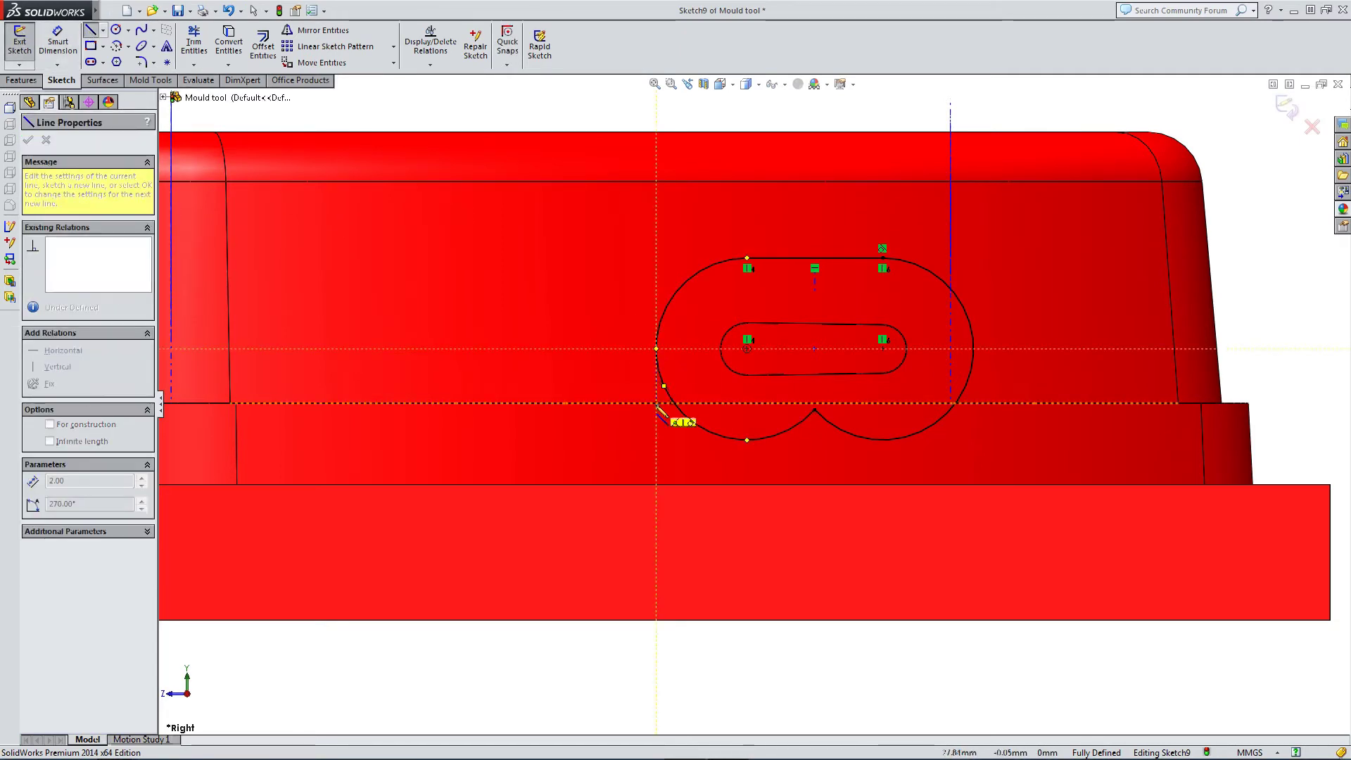
{"action": "left_click", "coordinate": [657, 484]}
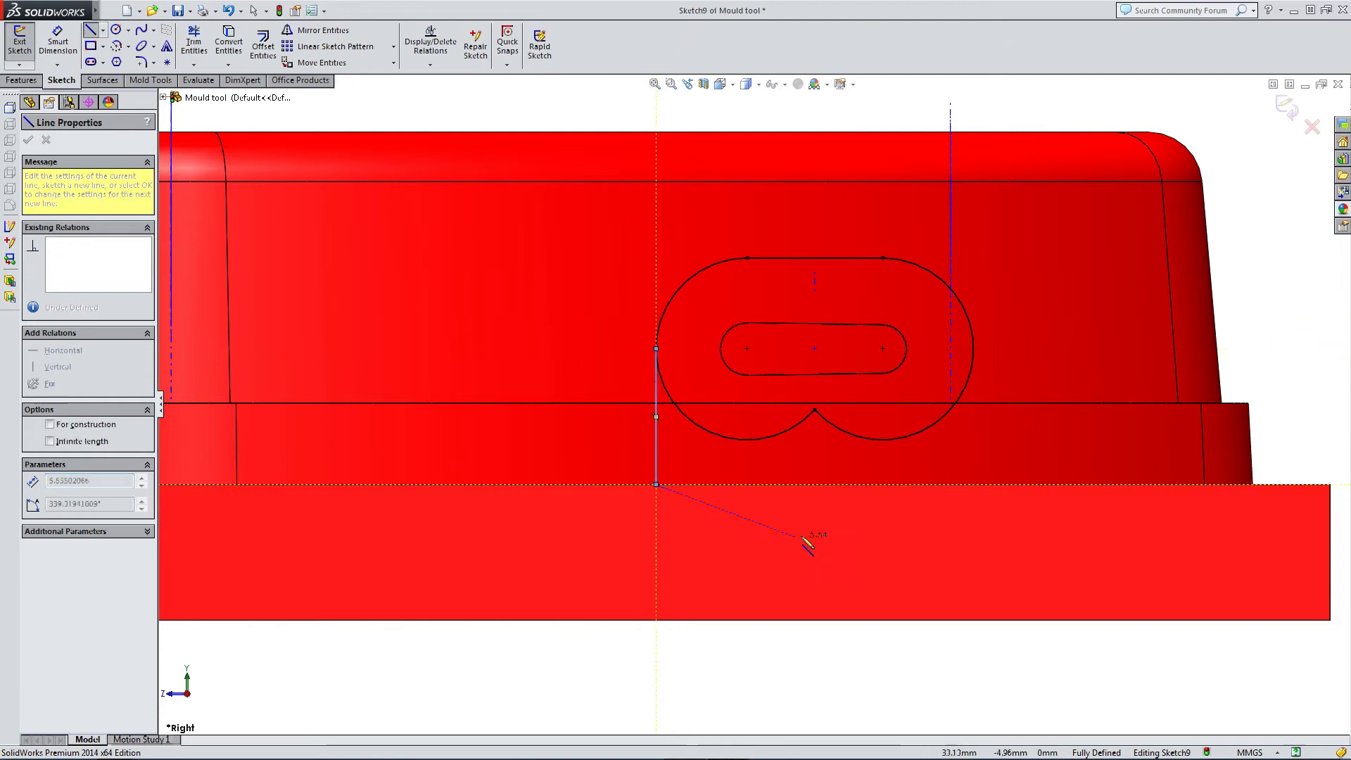
{"action": "left_click", "coordinate": [1015, 485]}
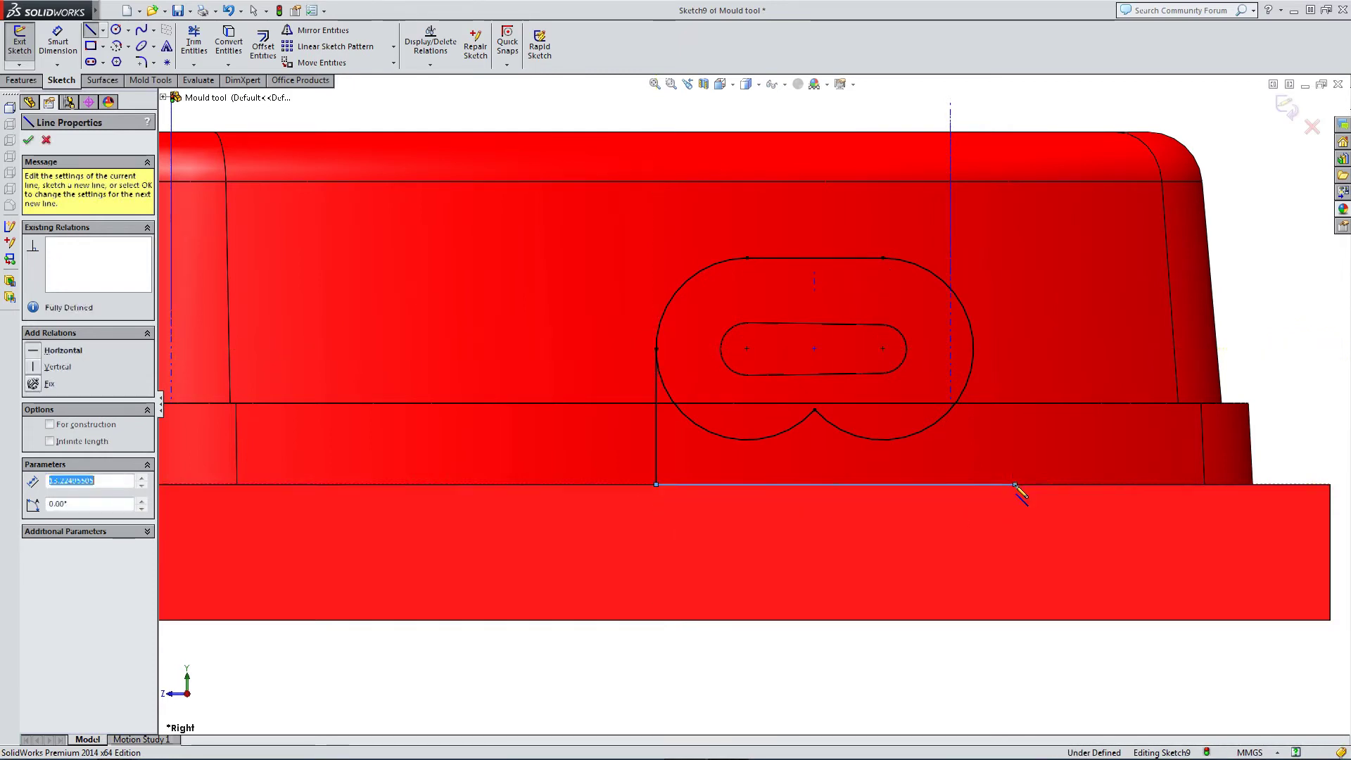
{"action": "left_click", "coordinate": [975, 350]}
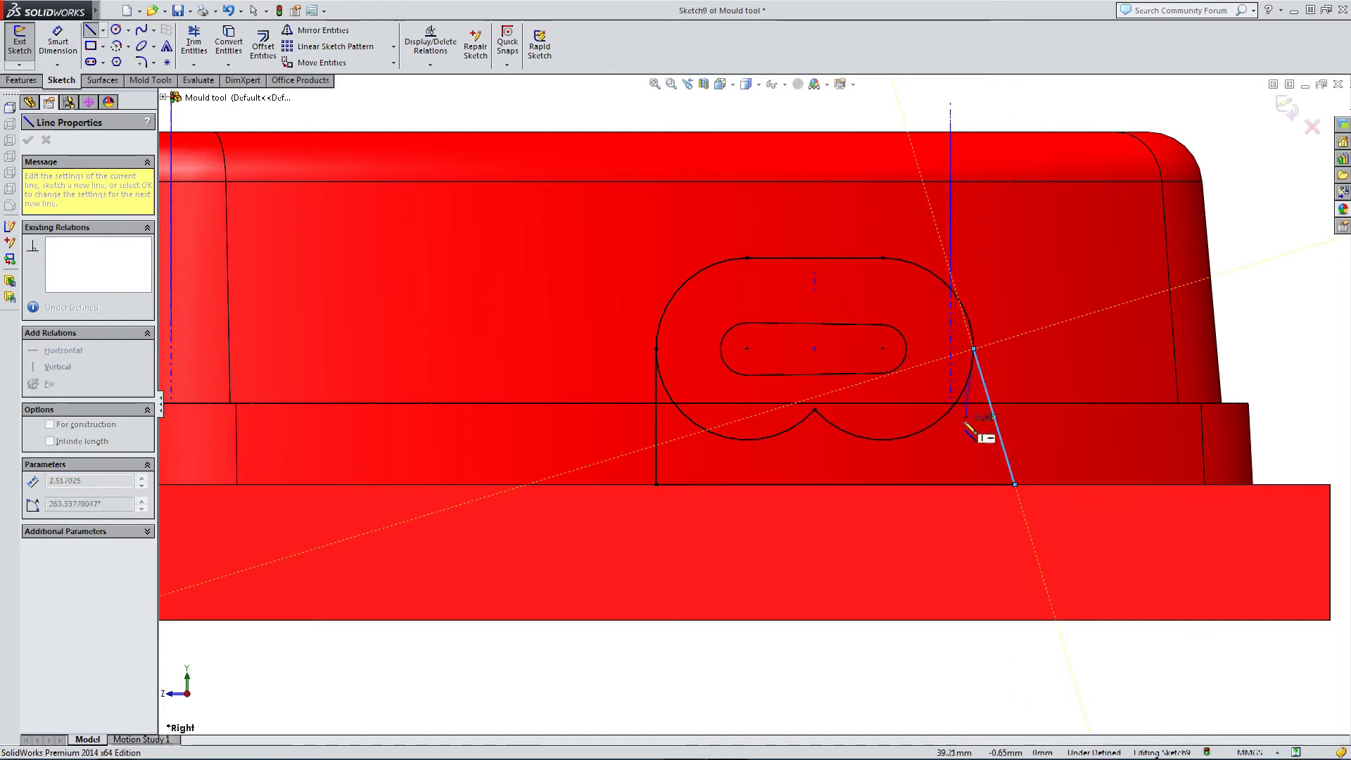
{"action": "key", "text": "Escape"}
- Make the right side vertical and trim off the lower-left and lower-right arcs
{"action": "left_click", "coordinate": [990, 395]}
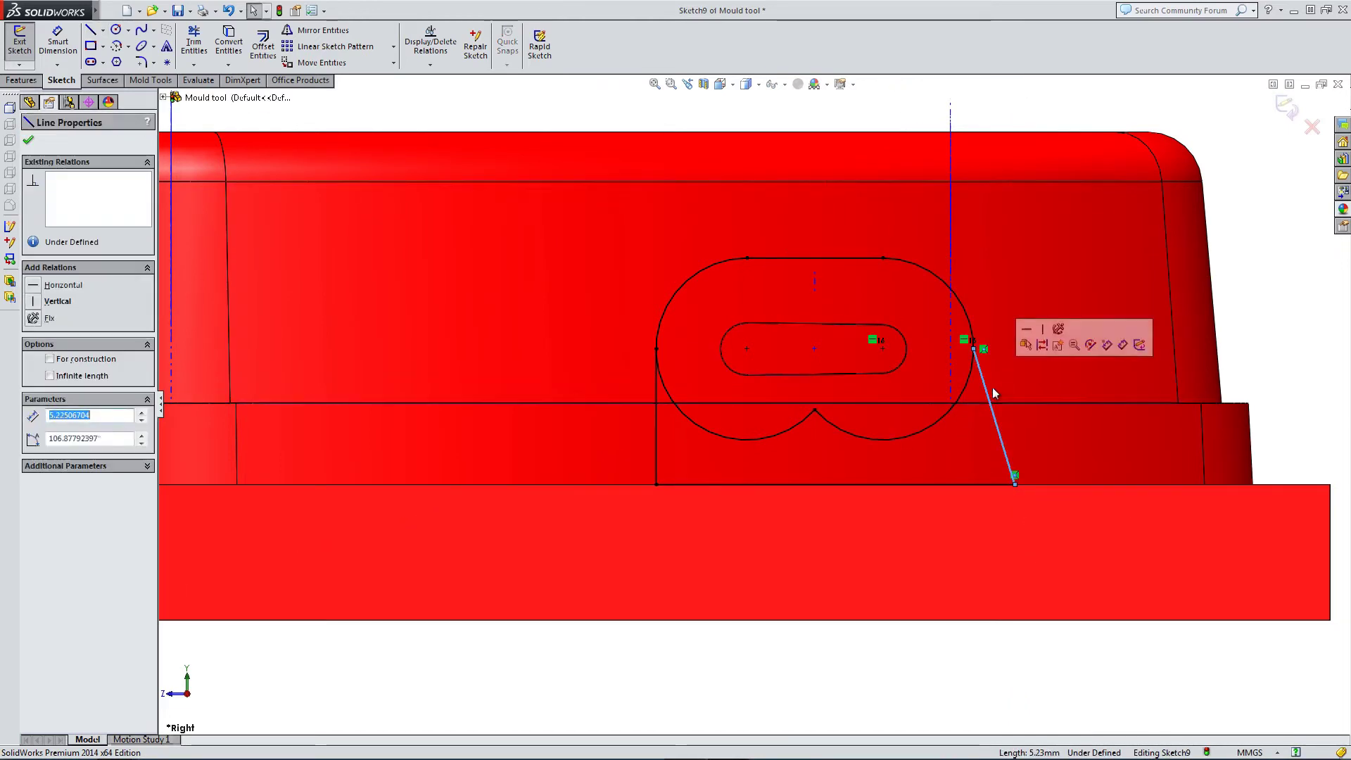
{"action": "left_click", "coordinate": [1040, 332]}
{"action": "left_click", "coordinate": [194, 42]}
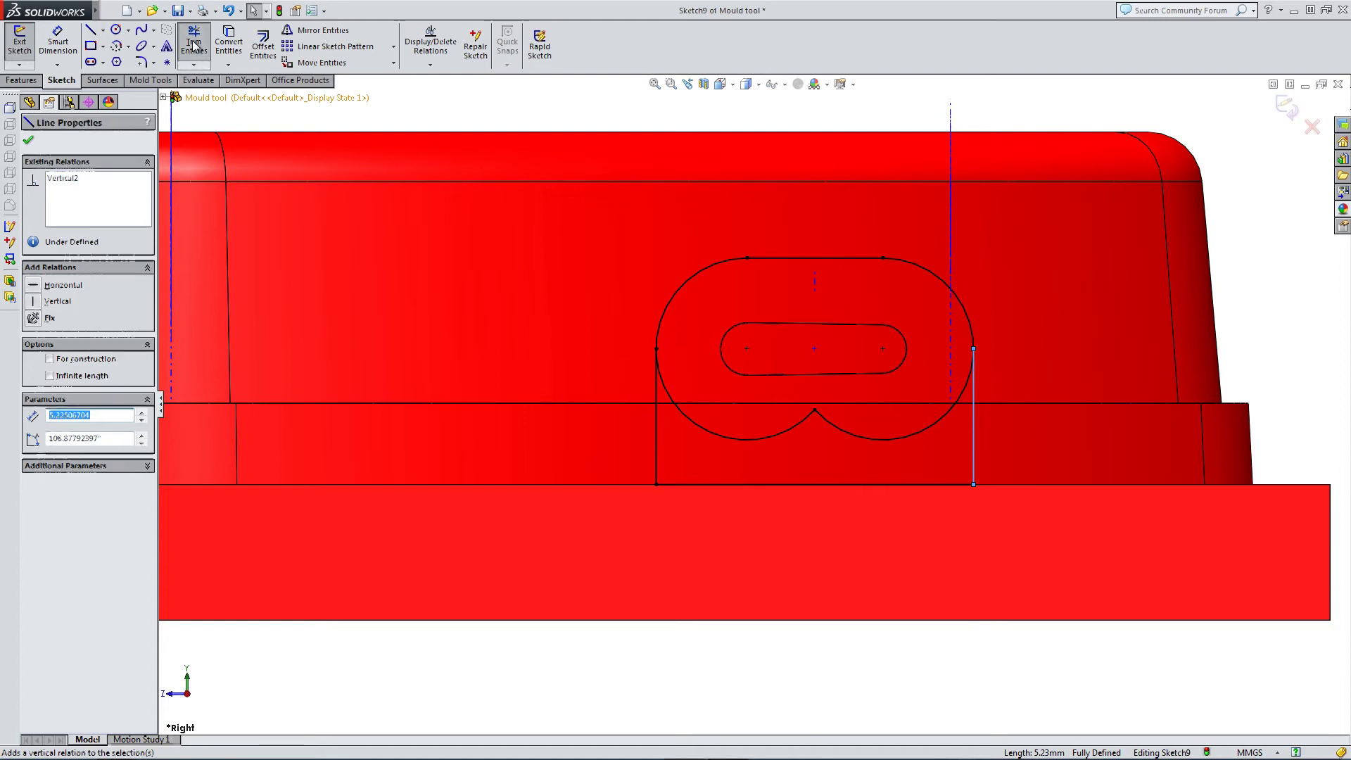
{"action": "left_click", "coordinate": [831, 422]}
{"action": "left_click", "coordinate": [795, 426]}
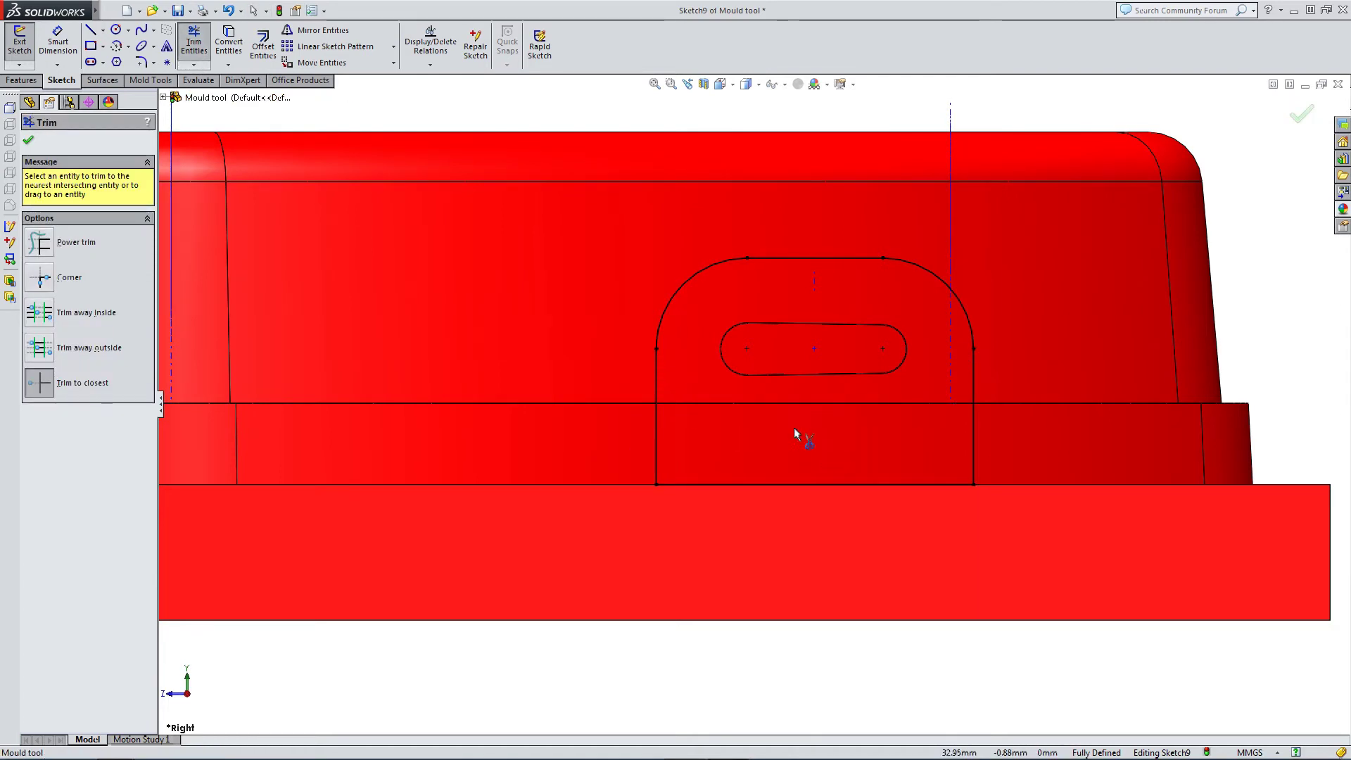
{"action": "key", "text": "Escape"}
- Orbit to an isometric view, exit Sketch9 and switch to the Features tab
{"action": "middle_click_drag", "start_coordinate": [702, 428], "coordinate": [628, 431]}
{"action": "scroll", "coordinate": [589, 563], "scroll_direction": "up", "scroll_amount": 5}
{"action": "scroll", "coordinate": [632, 478], "scroll_direction": "down", "scroll_amount": 4}
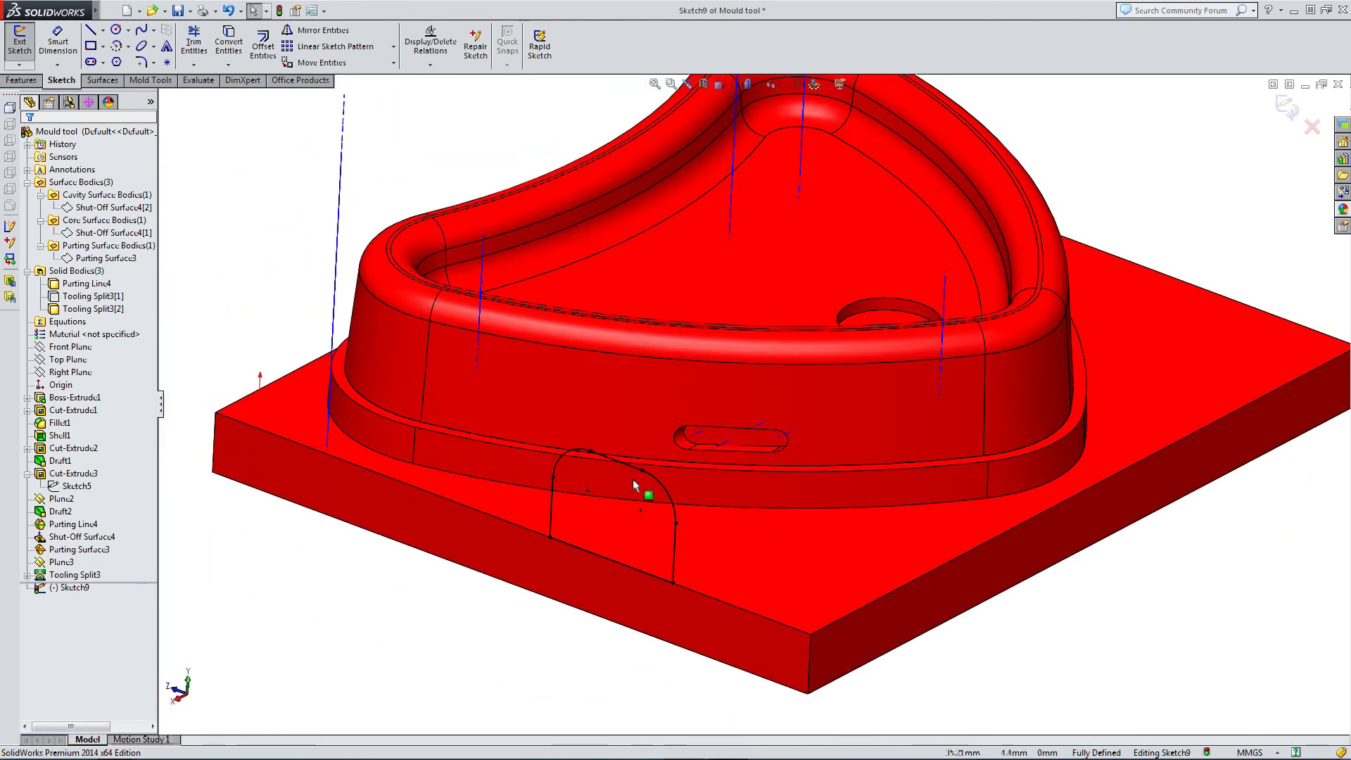
{"action": "scroll", "coordinate": [635, 478], "scroll_direction": "down", "scroll_amount": 2}
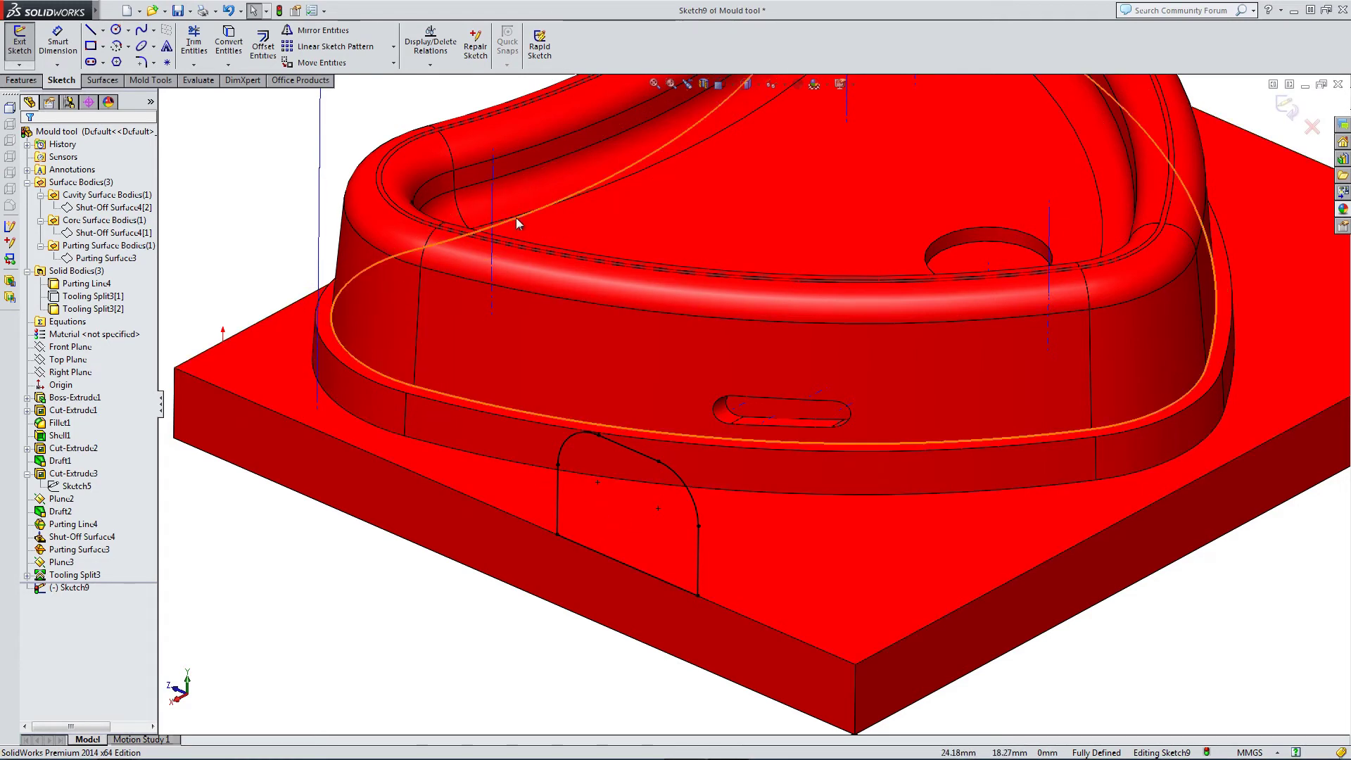
{"action": "scroll", "coordinate": [753, 394], "scroll_direction": "up", "scroll_amount": 2}
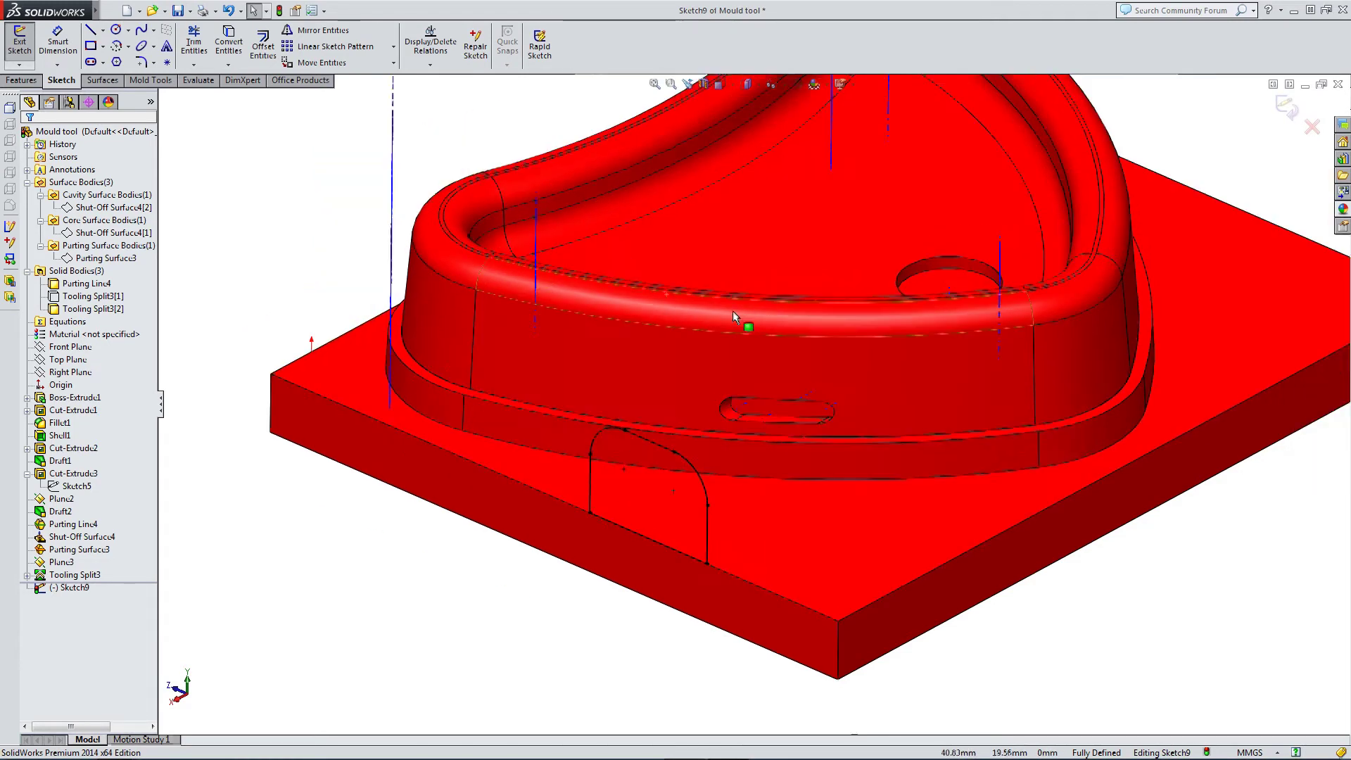
{"action": "left_click", "coordinate": [1284, 103]}
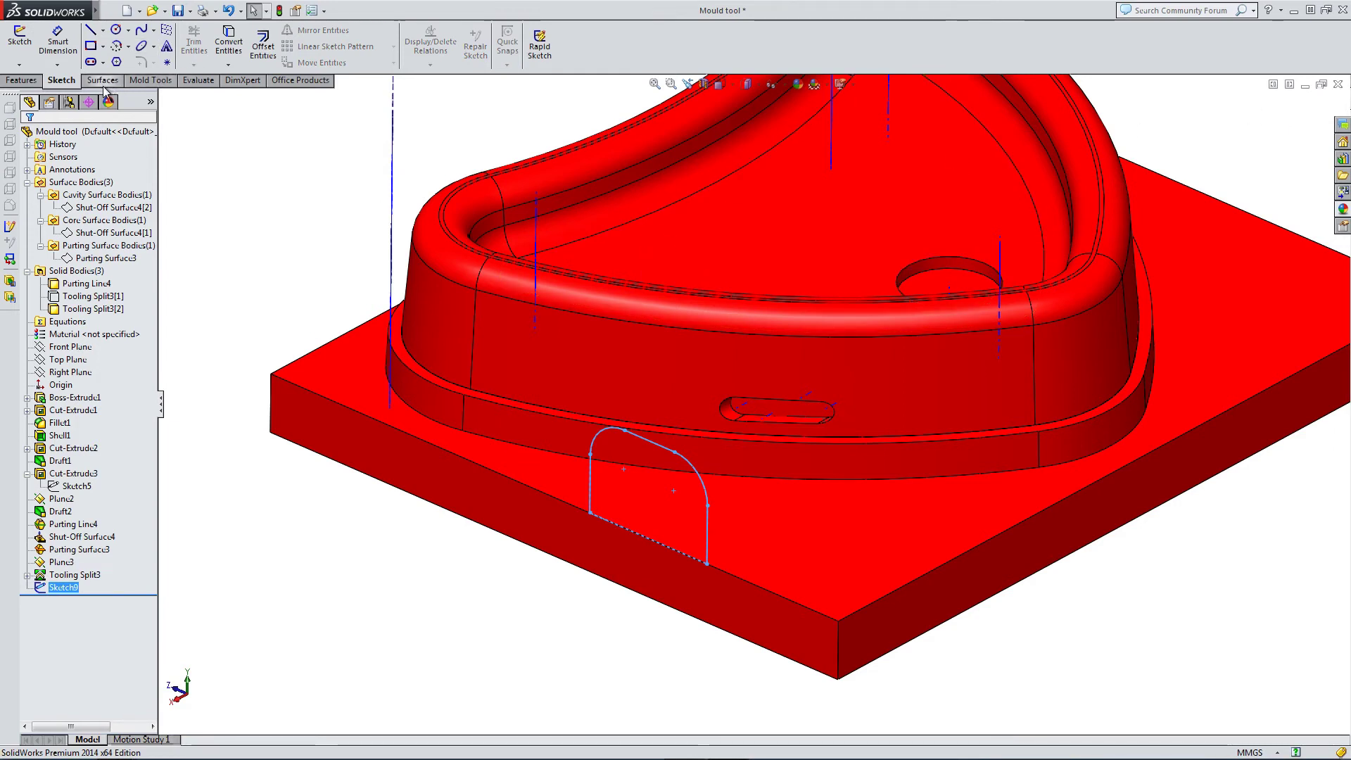
{"action": "left_click", "coordinate": [22, 80]}
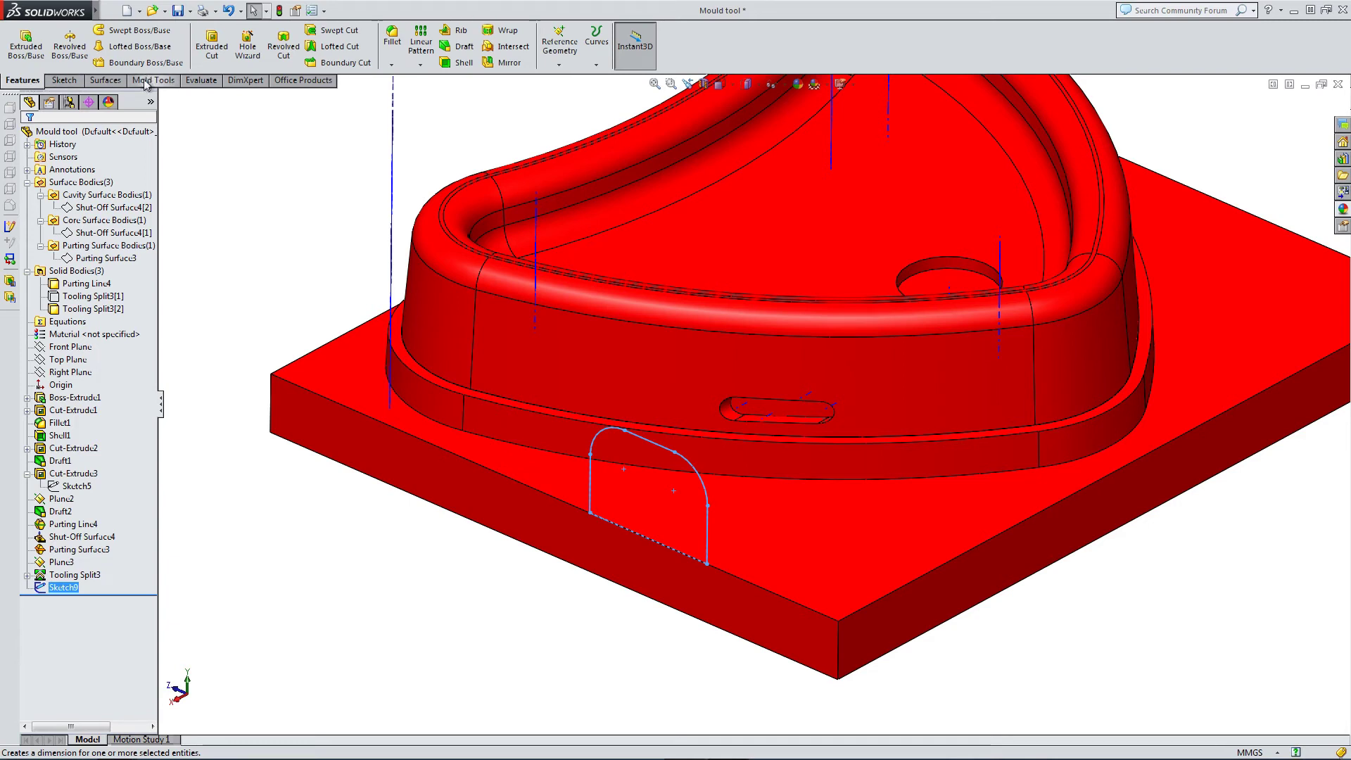
- Start a Mold Tools Core from Sketch9, reverse its direction and set it Up To Next
{"action": "left_click", "coordinate": [148, 80]}
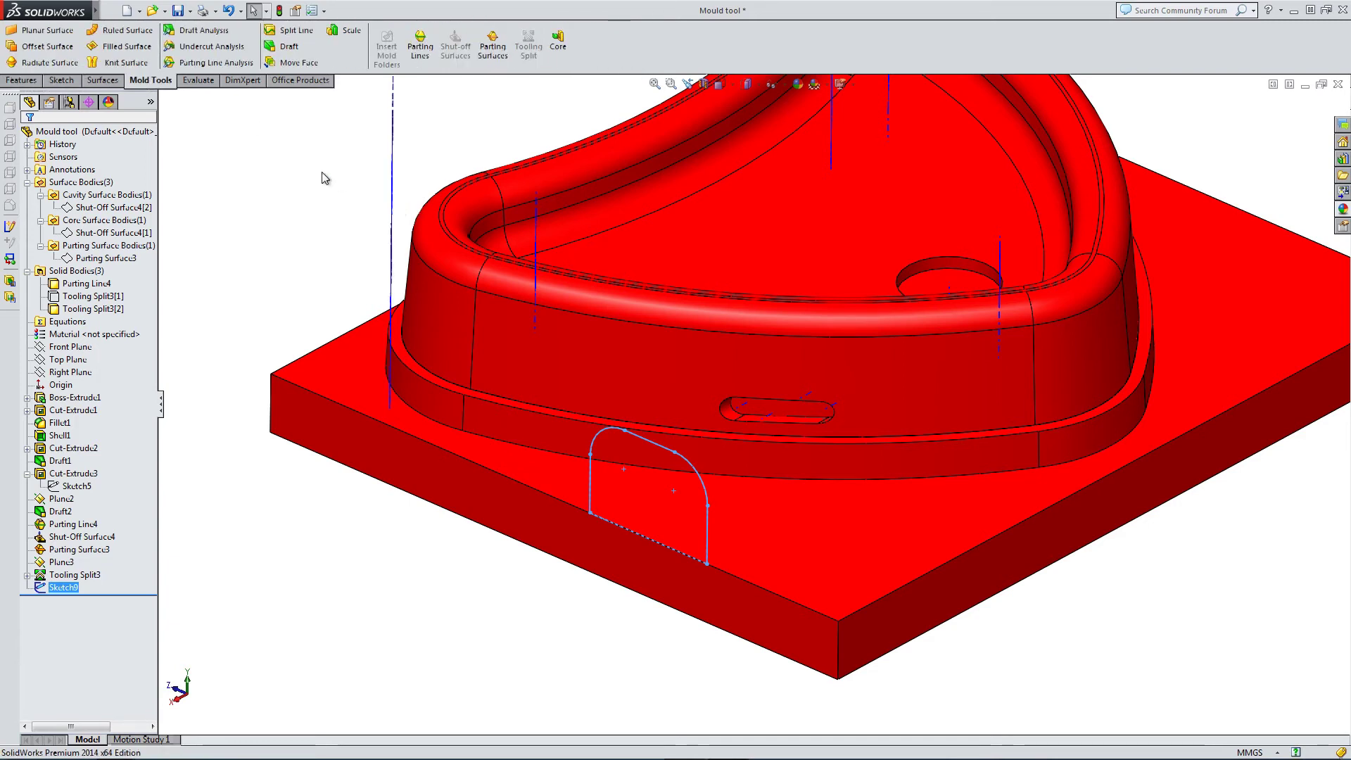
{"action": "left_click", "coordinate": [557, 42]}
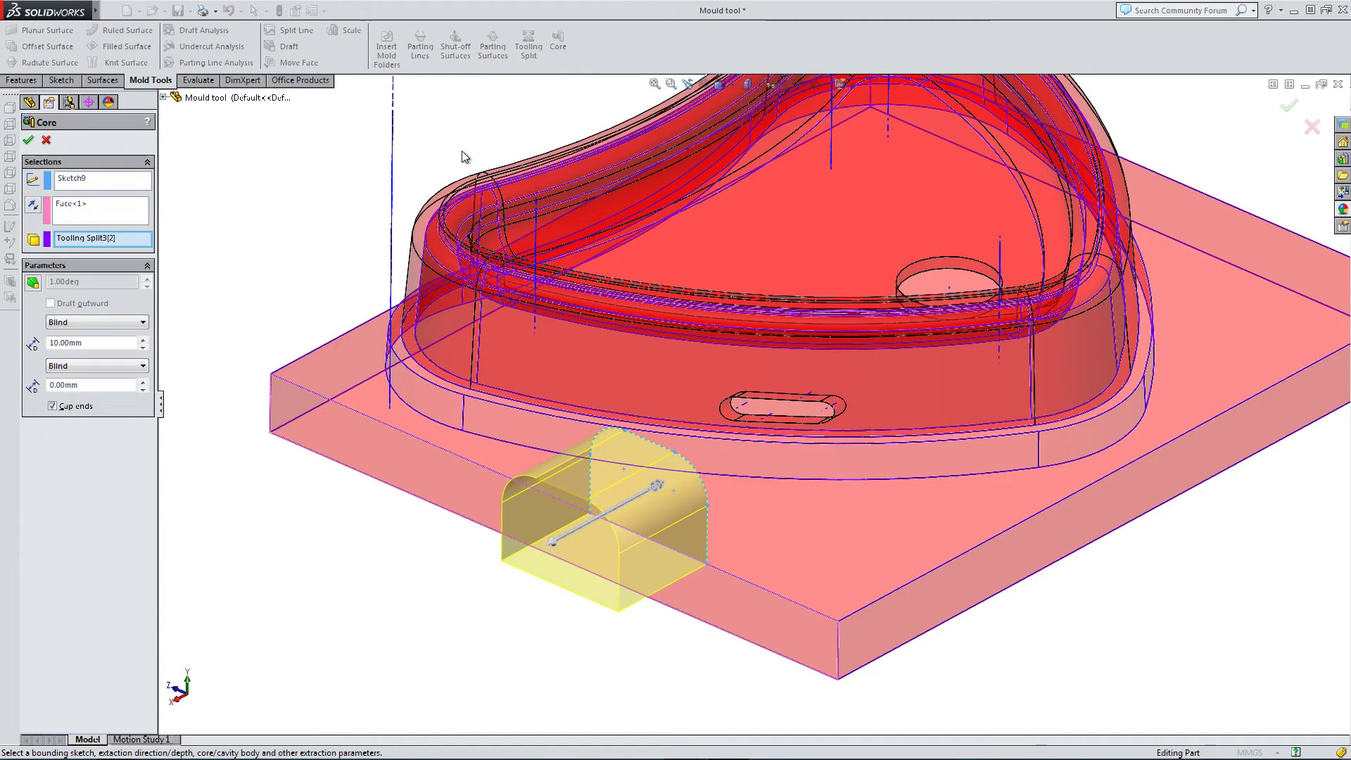
{"action": "left_click", "coordinate": [32, 207]}
{"action": "middle_click_drag", "start_coordinate": [364, 347], "coordinate": [390, 366]}
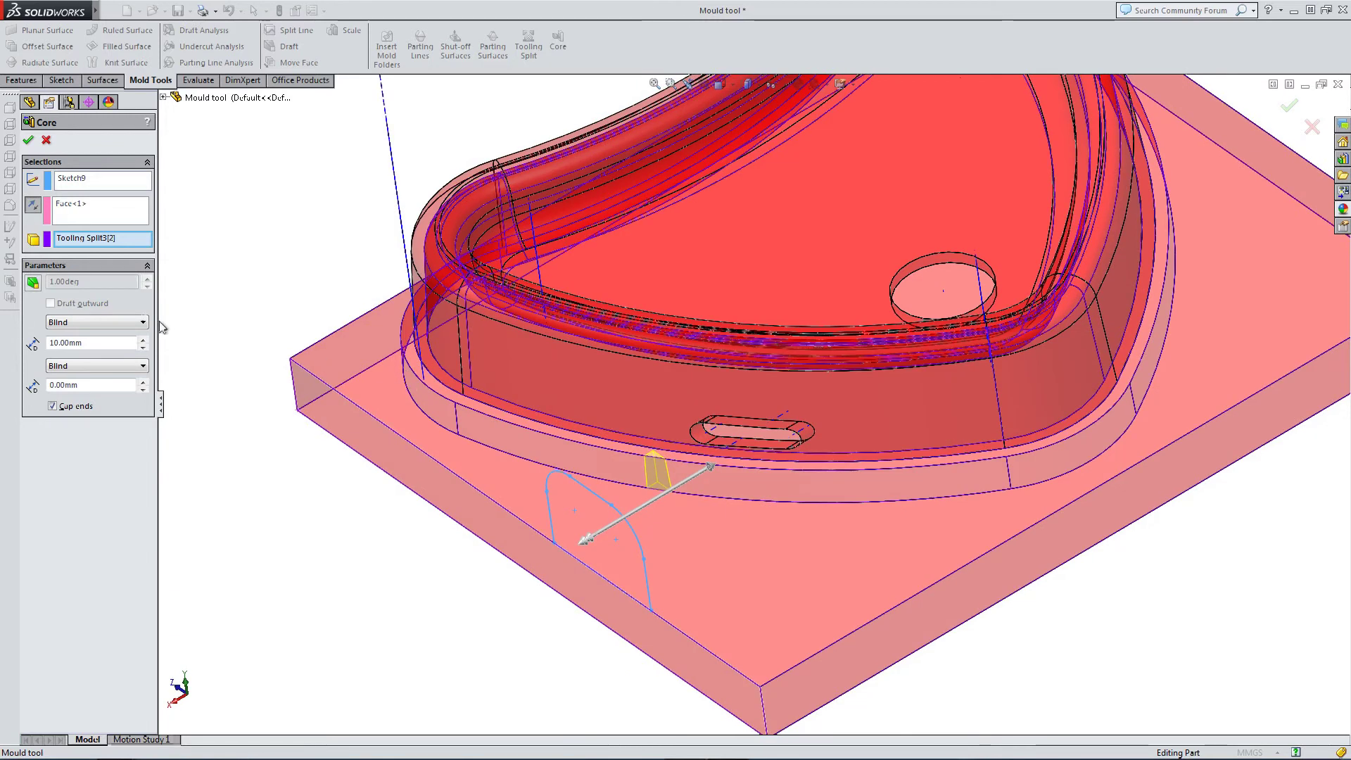
{"action": "left_click", "coordinate": [73, 325]}
{"action": "left_click", "coordinate": [70, 342]}
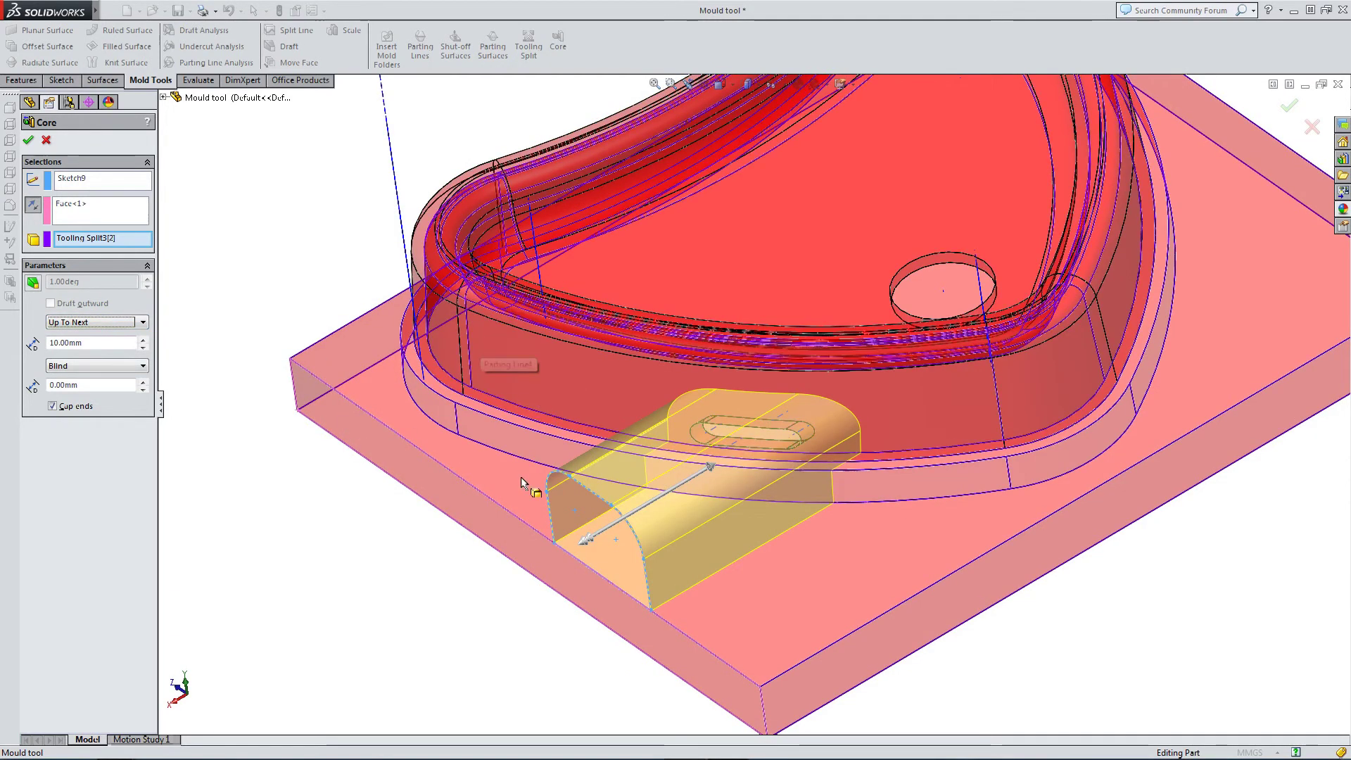
{"action": "mouse_move", "coordinate": [482, 425]}
{"action": "middle_mouse_down"}
{"action": "mouse_move", "coordinate": [498, 440]}
{"action": "mouse_move", "coordinate": [497, 411]}
{"action": "middle_mouse_up"}
{"action": "scroll", "coordinate": [498, 440], "scroll_direction": "down", "scroll_amount": 3}
{"action": "scroll", "coordinate": [500, 430], "scroll_direction": "up", "scroll_amount": 3}
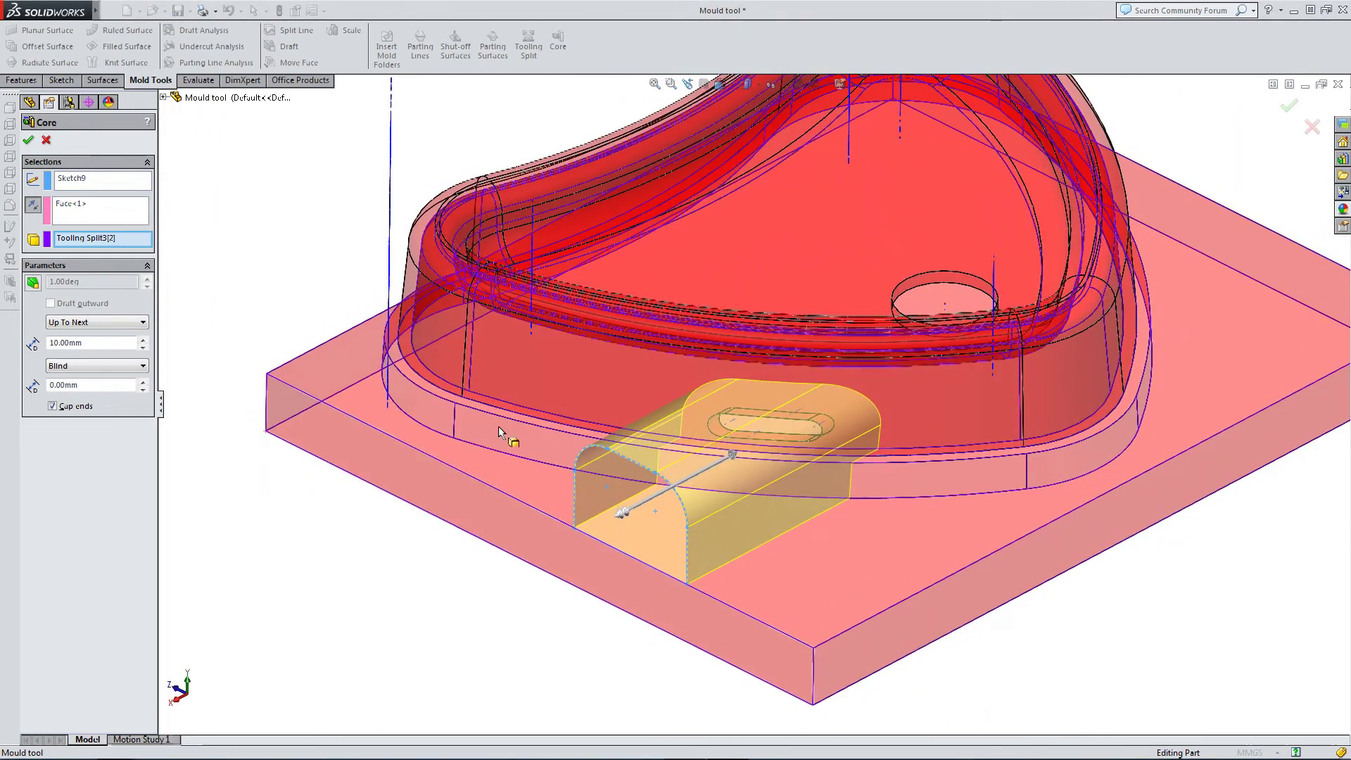
- Try an outward draft, turn it off again, and confirm the Core feature
{"action": "left_click", "coordinate": [33, 283]}
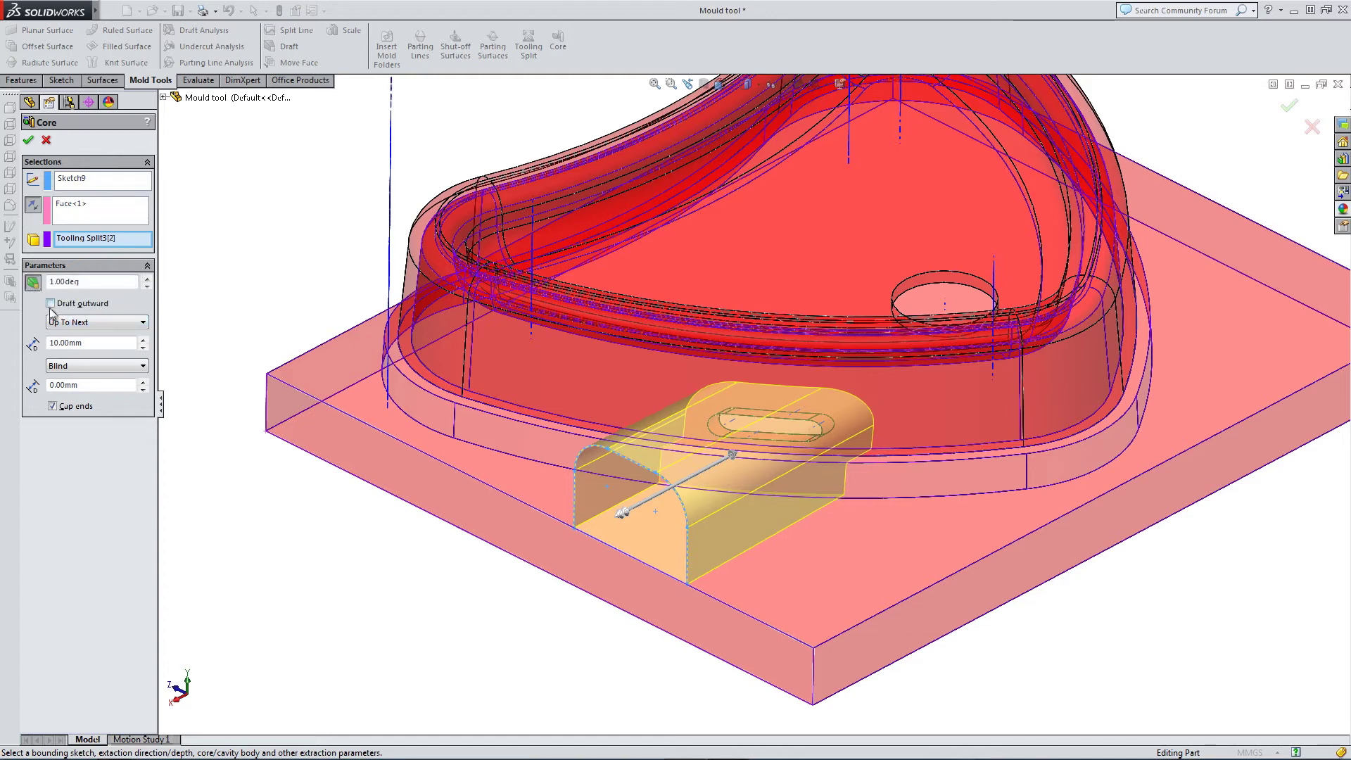
{"action": "left_click", "coordinate": [50, 303]}
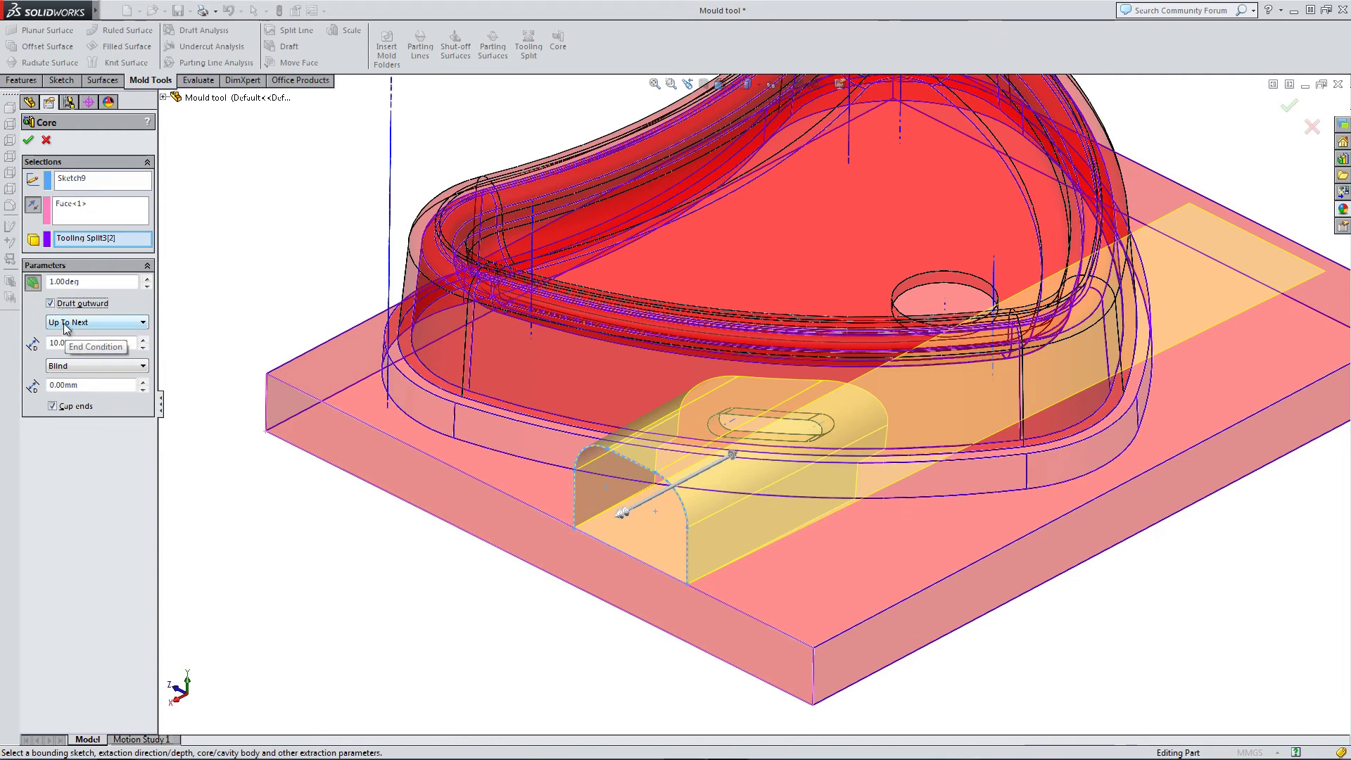
{"action": "left_click", "coordinate": [34, 286]}
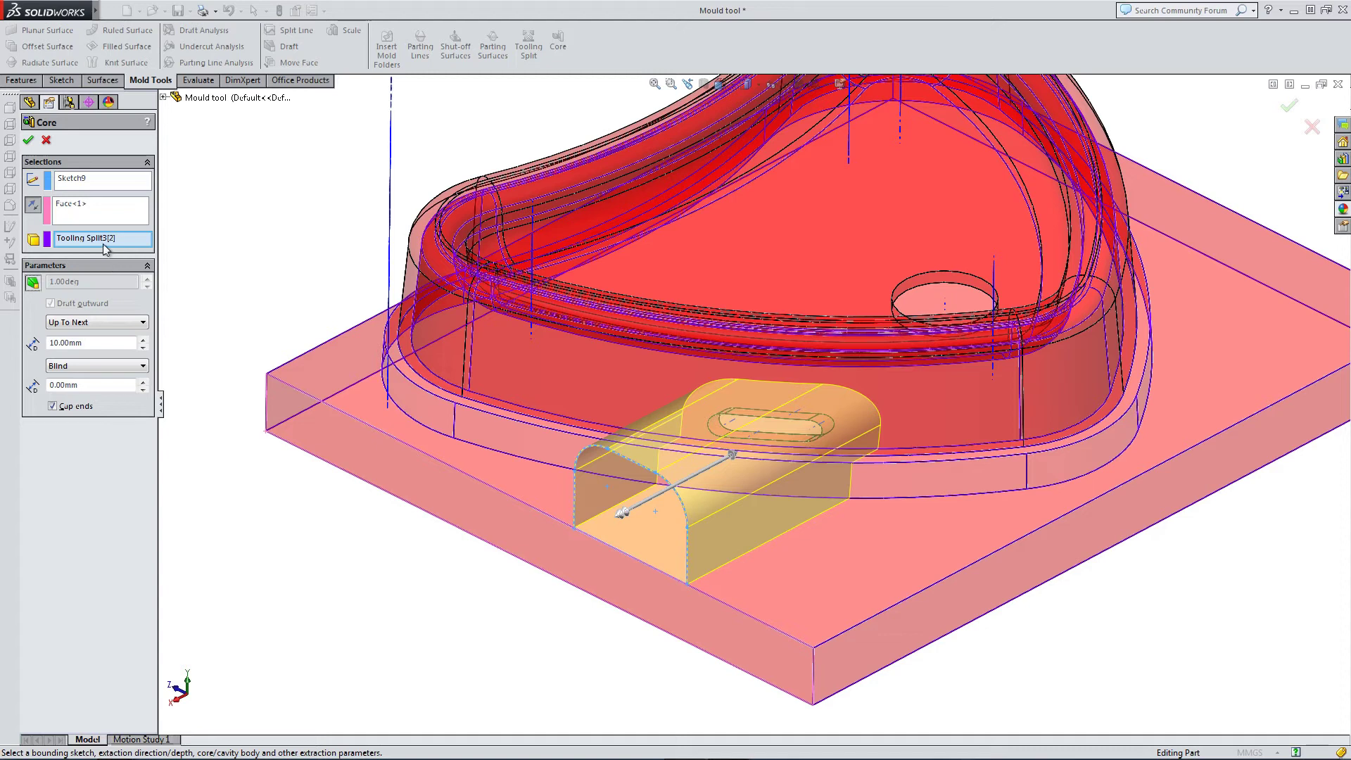
{"action": "left_click", "coordinate": [27, 142]}
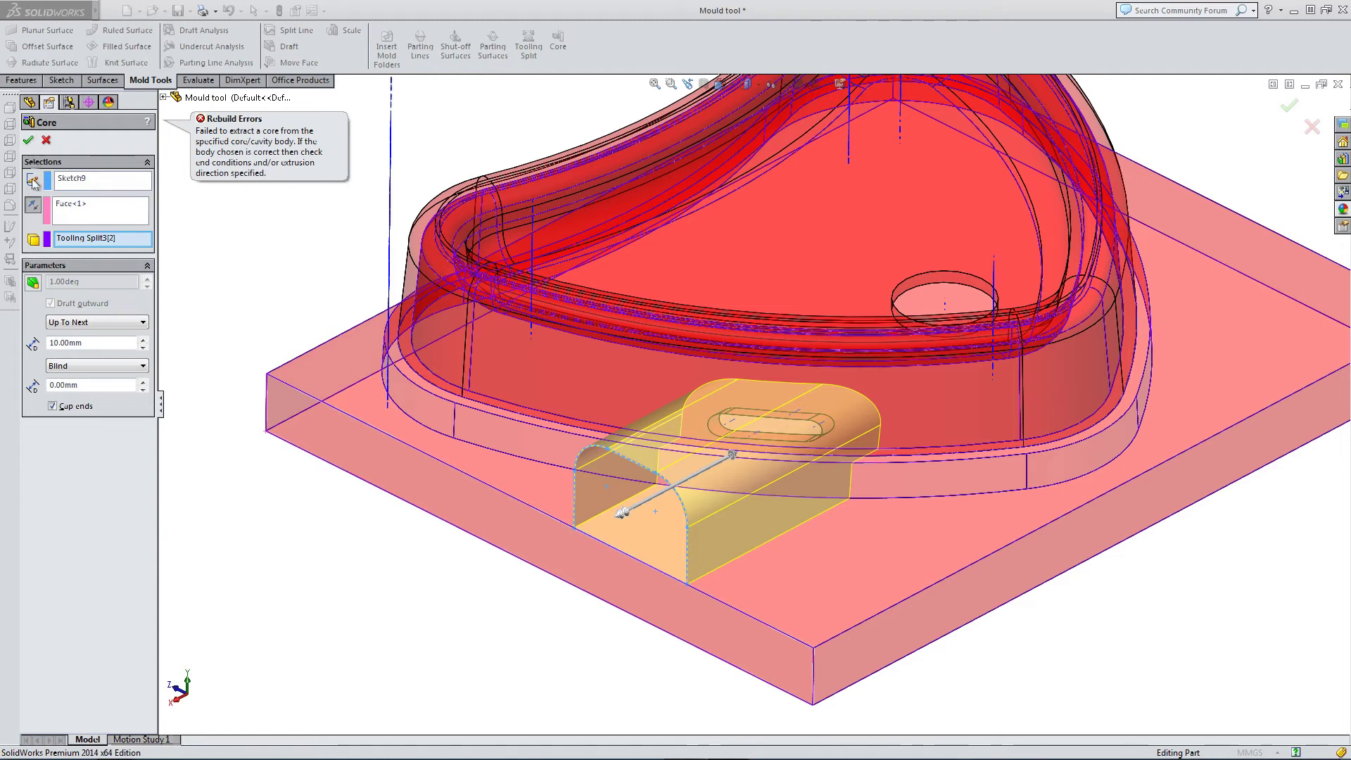
- Build Core6 on body Tooling Split3[1], flipped into the part with an Up To Next end condition
{"action": "left_click", "coordinate": [94, 243]}
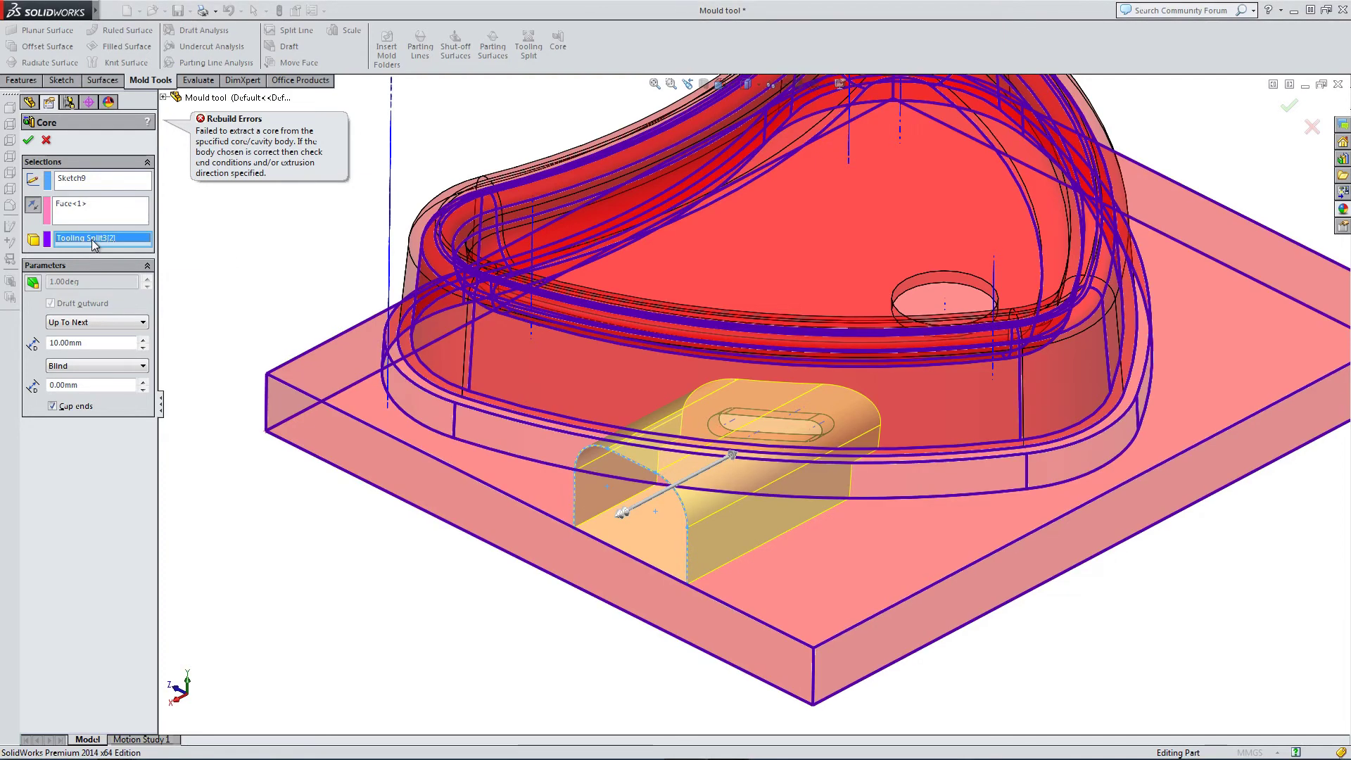
{"action": "middle_click_drag", "start_coordinate": [400, 329], "coordinate": [432, 296]}
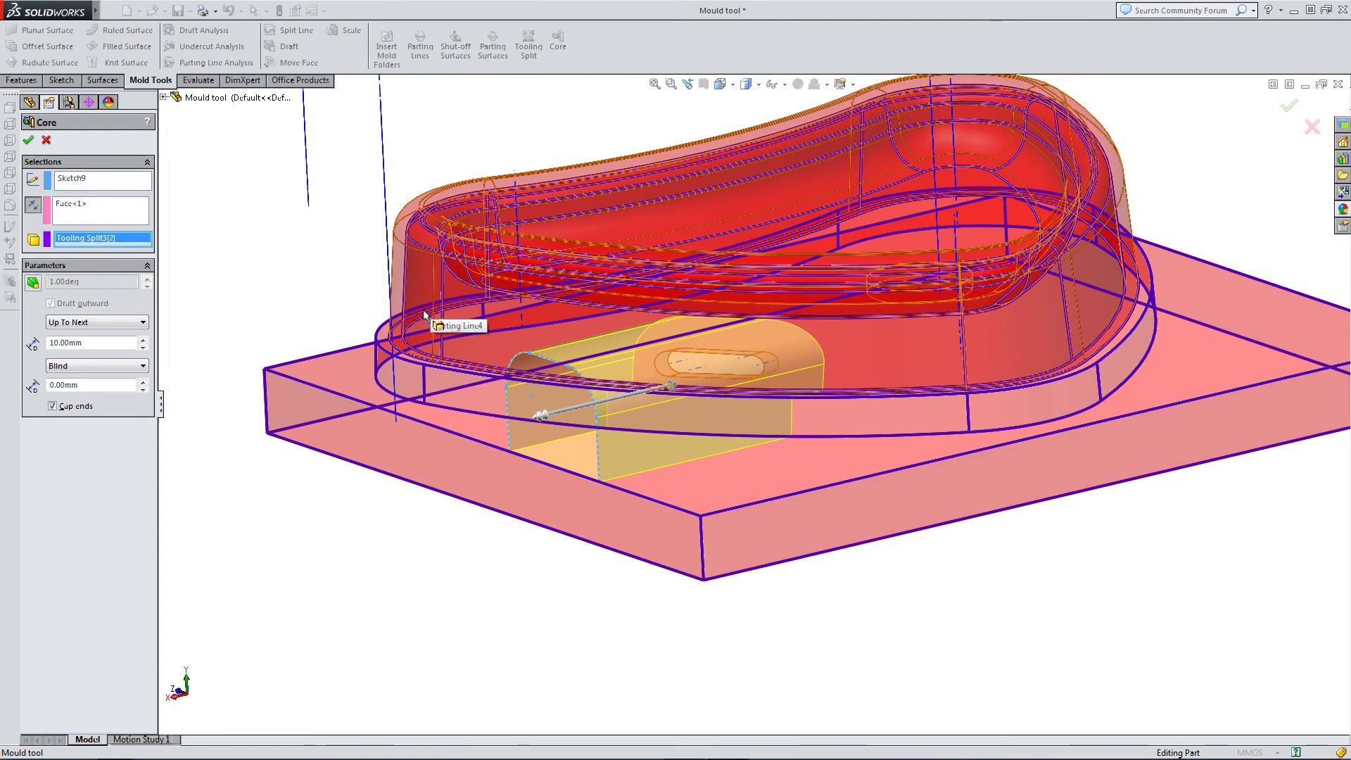
{"action": "middle_click_drag", "start_coordinate": [423, 310], "coordinate": [411, 357]}
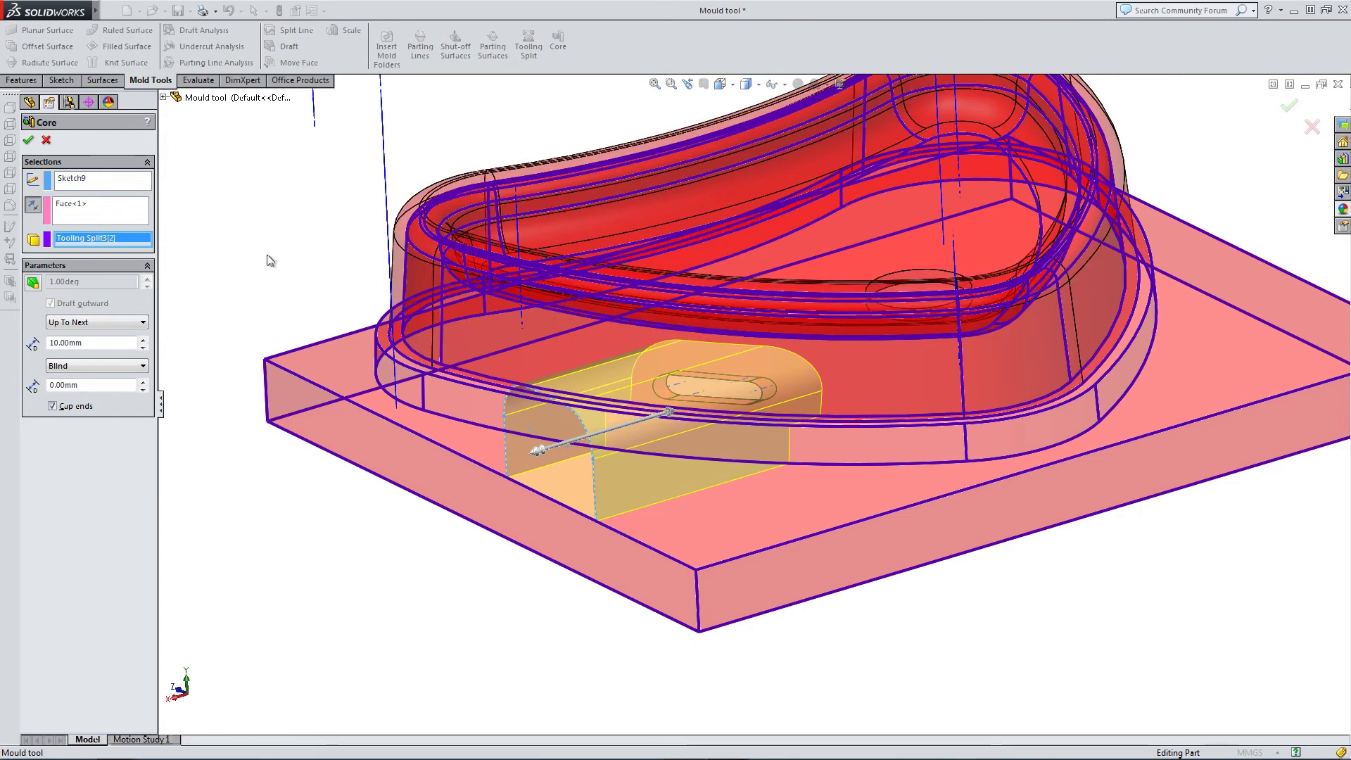
{"action": "left_click", "coordinate": [163, 98]}
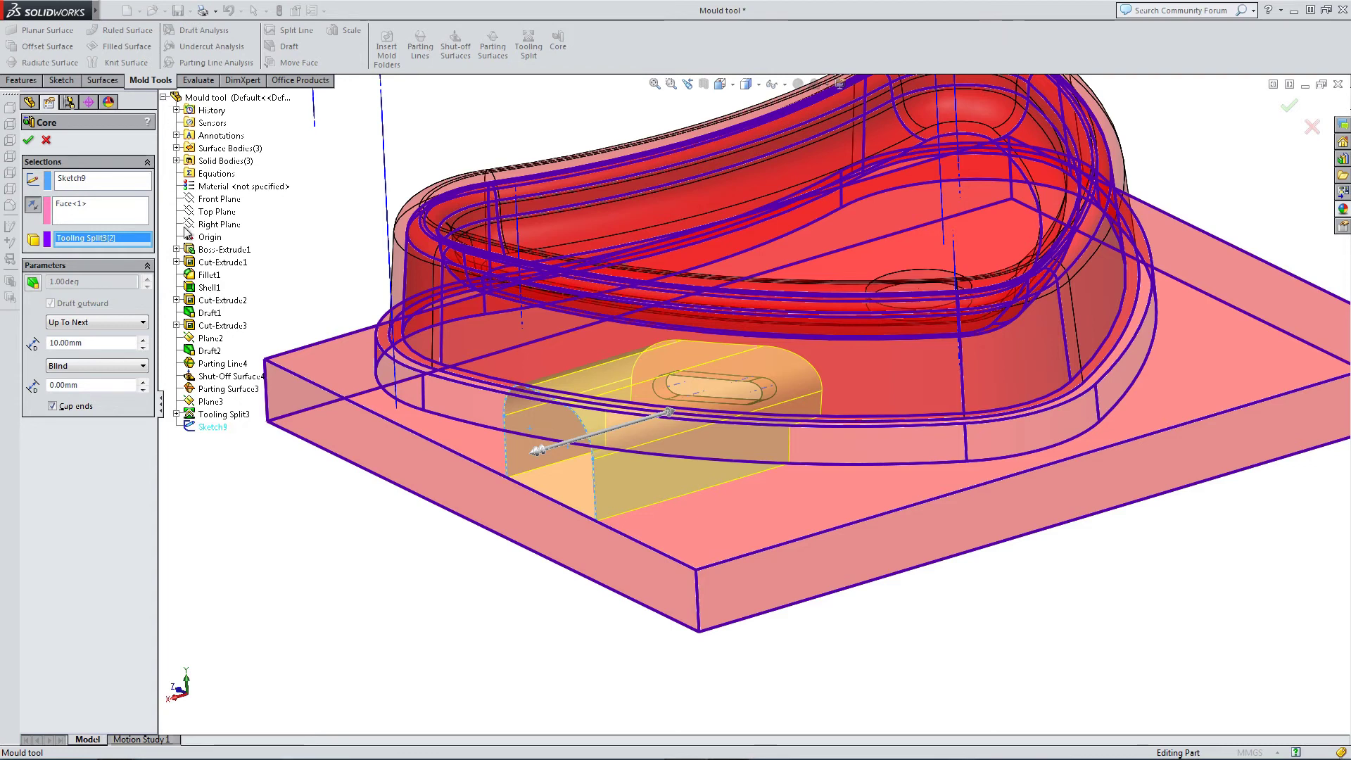
{"action": "left_click", "coordinate": [177, 161]}
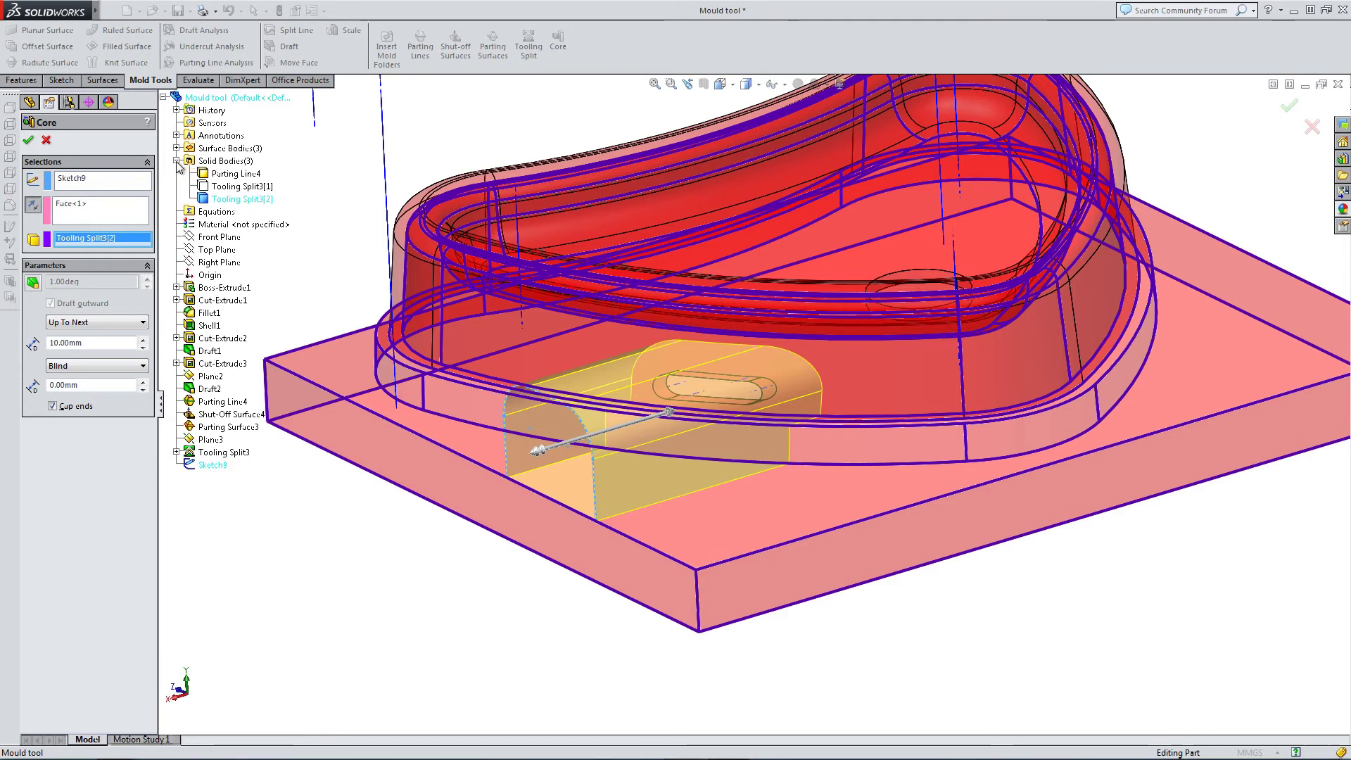
{"action": "left_click", "coordinate": [216, 188]}
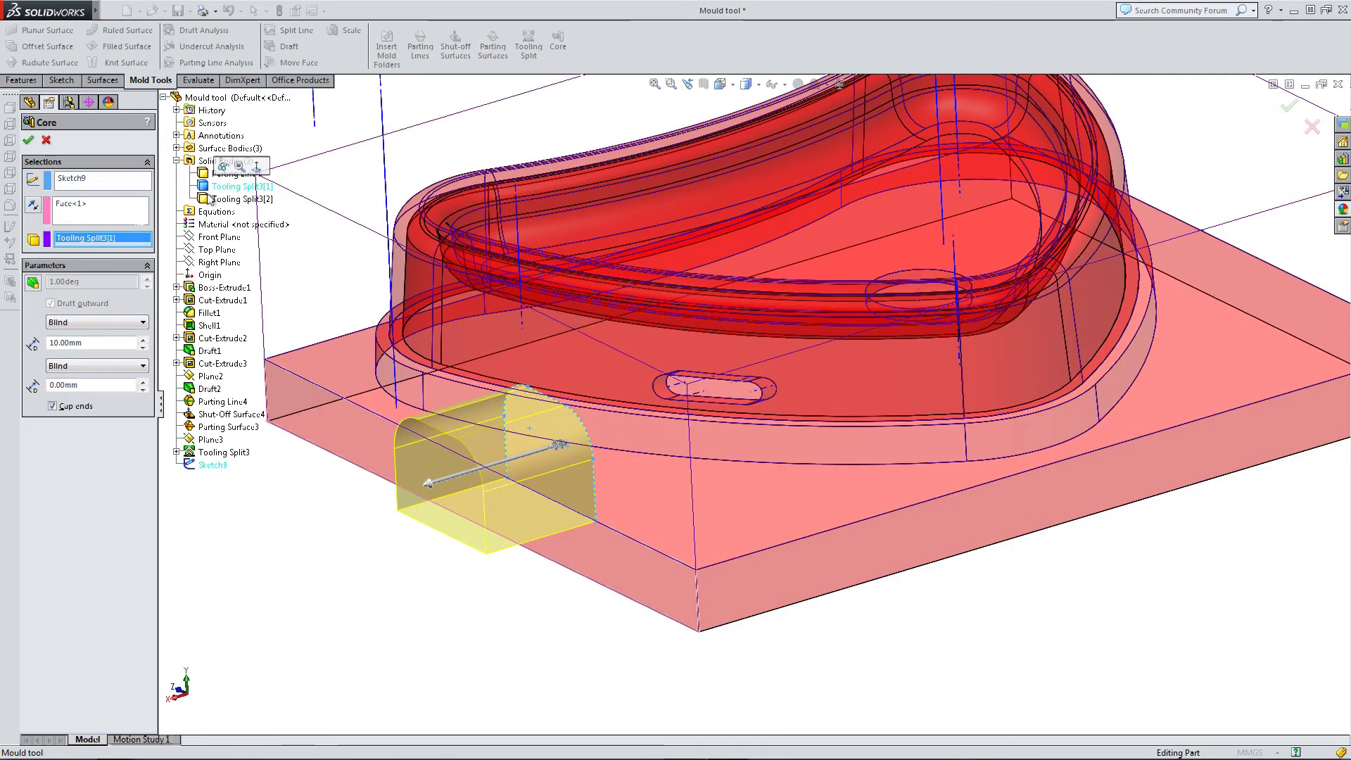
{"action": "left_click", "coordinate": [33, 207]}
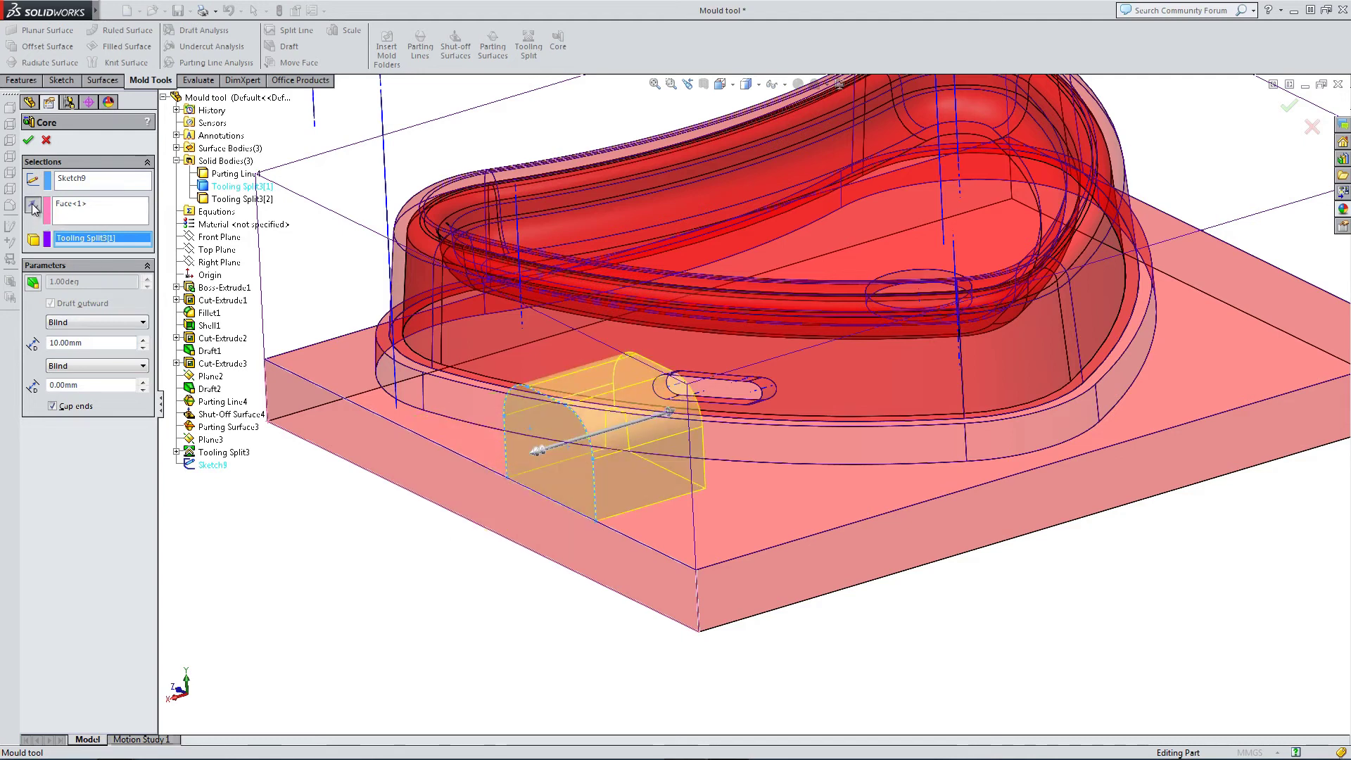
{"action": "left_click", "coordinate": [66, 322]}
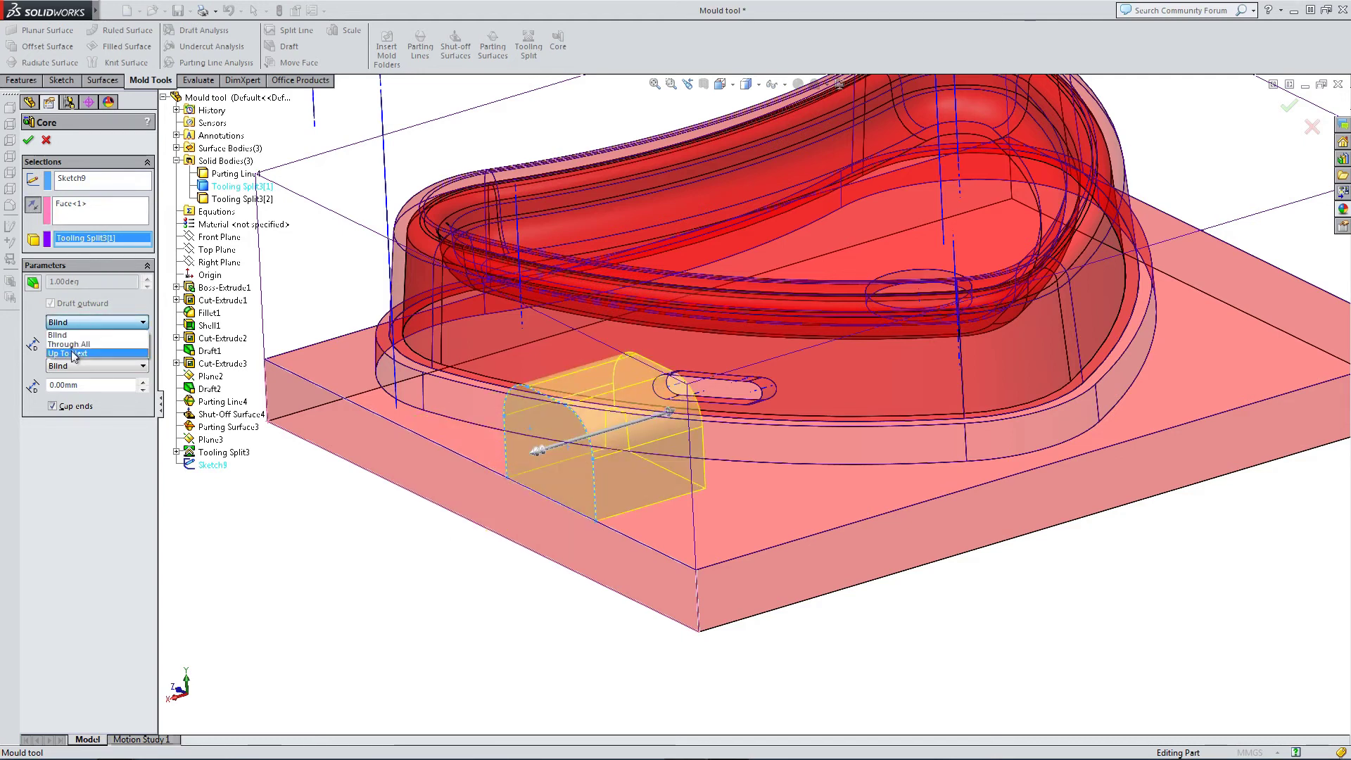
{"action": "left_click", "coordinate": [73, 354]}
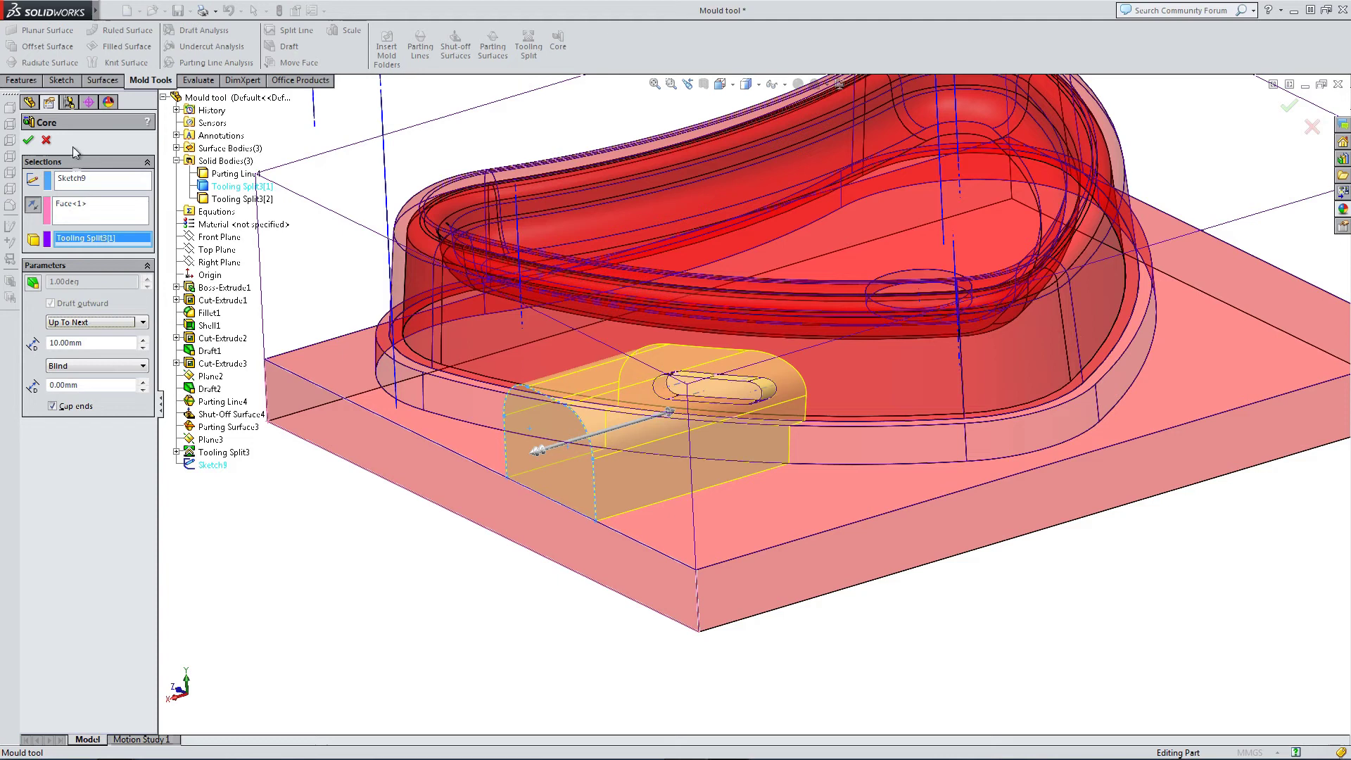
{"action": "left_click", "coordinate": [29, 140]}
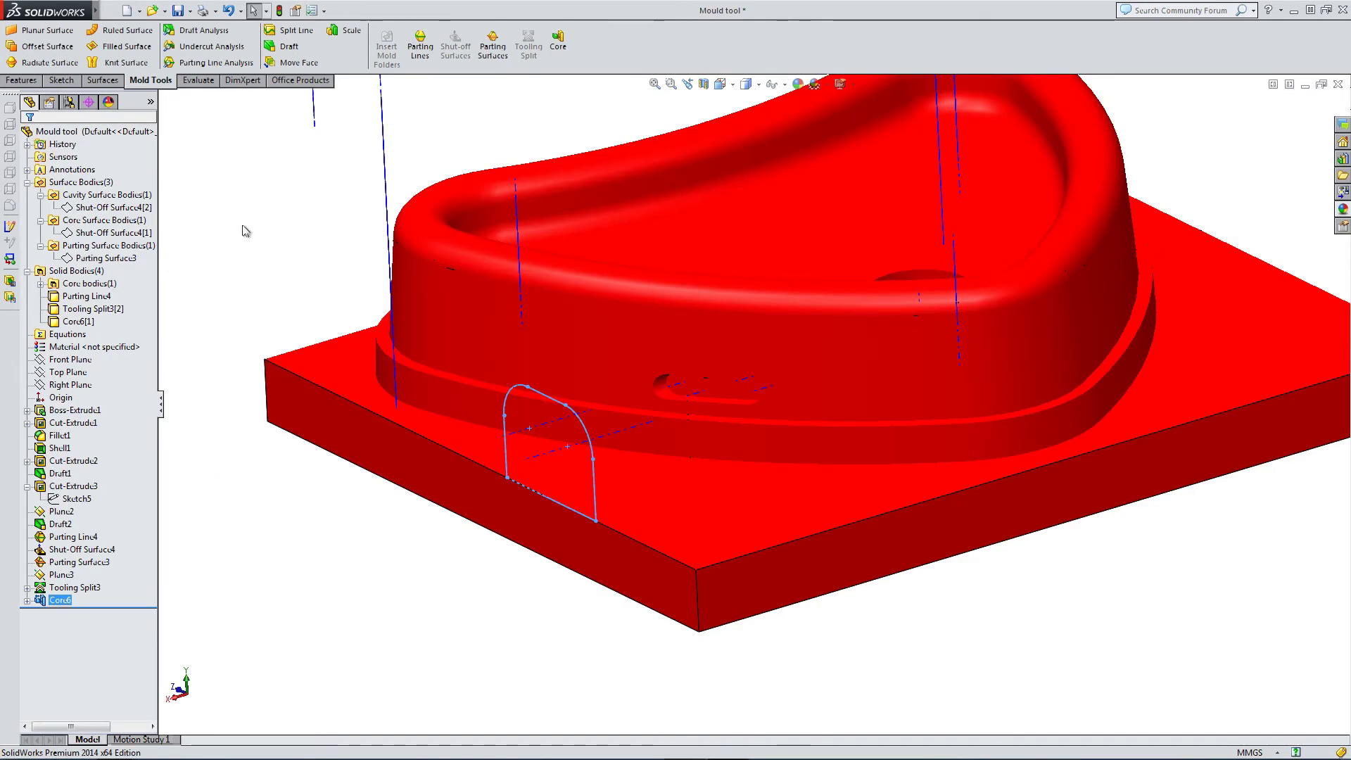
- Hide the Core6 and Tooling Split3[2] bodies
{"action": "left_click", "coordinate": [259, 238]}
{"action": "middle_click_drag", "start_coordinate": [303, 259], "coordinate": [307, 274]}
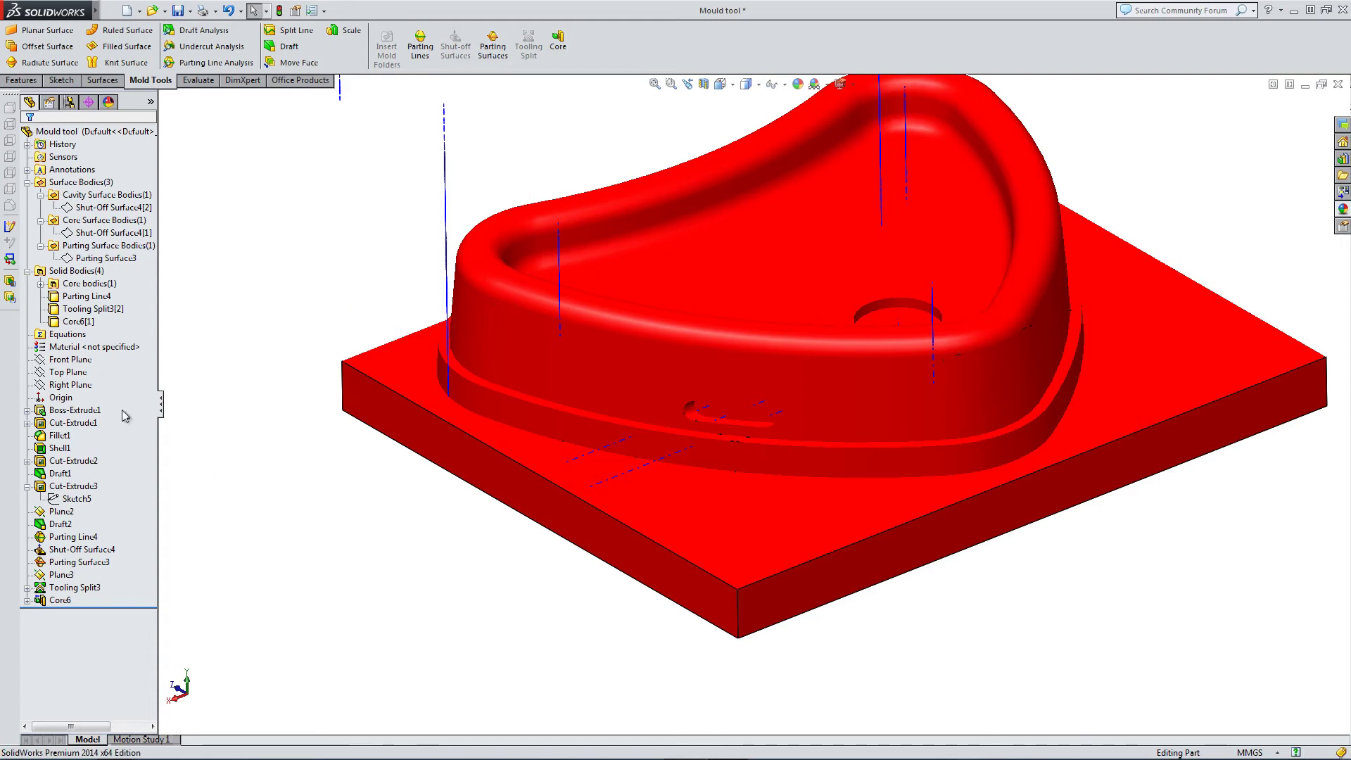
{"action": "left_click", "coordinate": [83, 313]}
{"action": "left_click", "coordinate": [75, 322]}
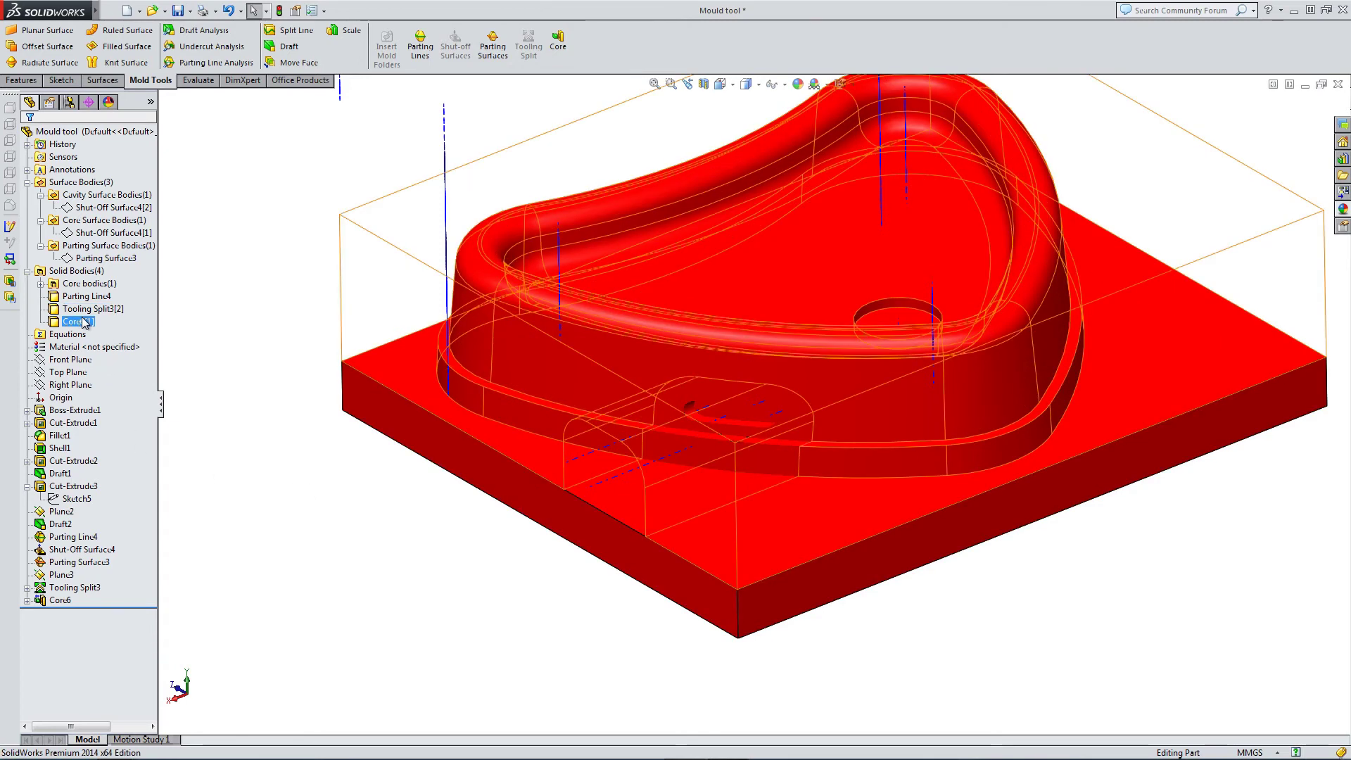
{"action": "left_click", "coordinate": [96, 309], "text": "ctrl"}
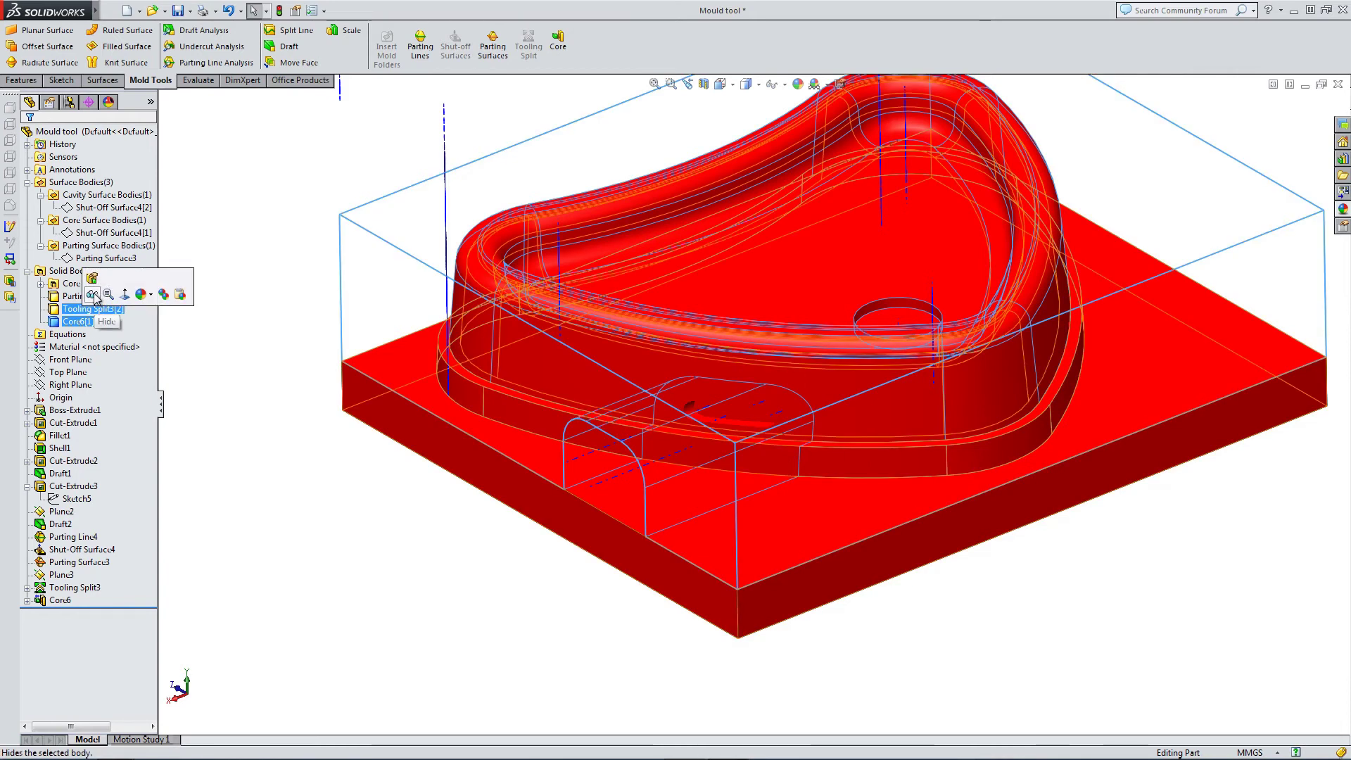
{"action": "left_click", "coordinate": [94, 296]}
- Show Core6 and Tooling Split3[2] again, revealing the yellow block's arch-shaped opening
{"action": "left_click", "coordinate": [276, 385]}
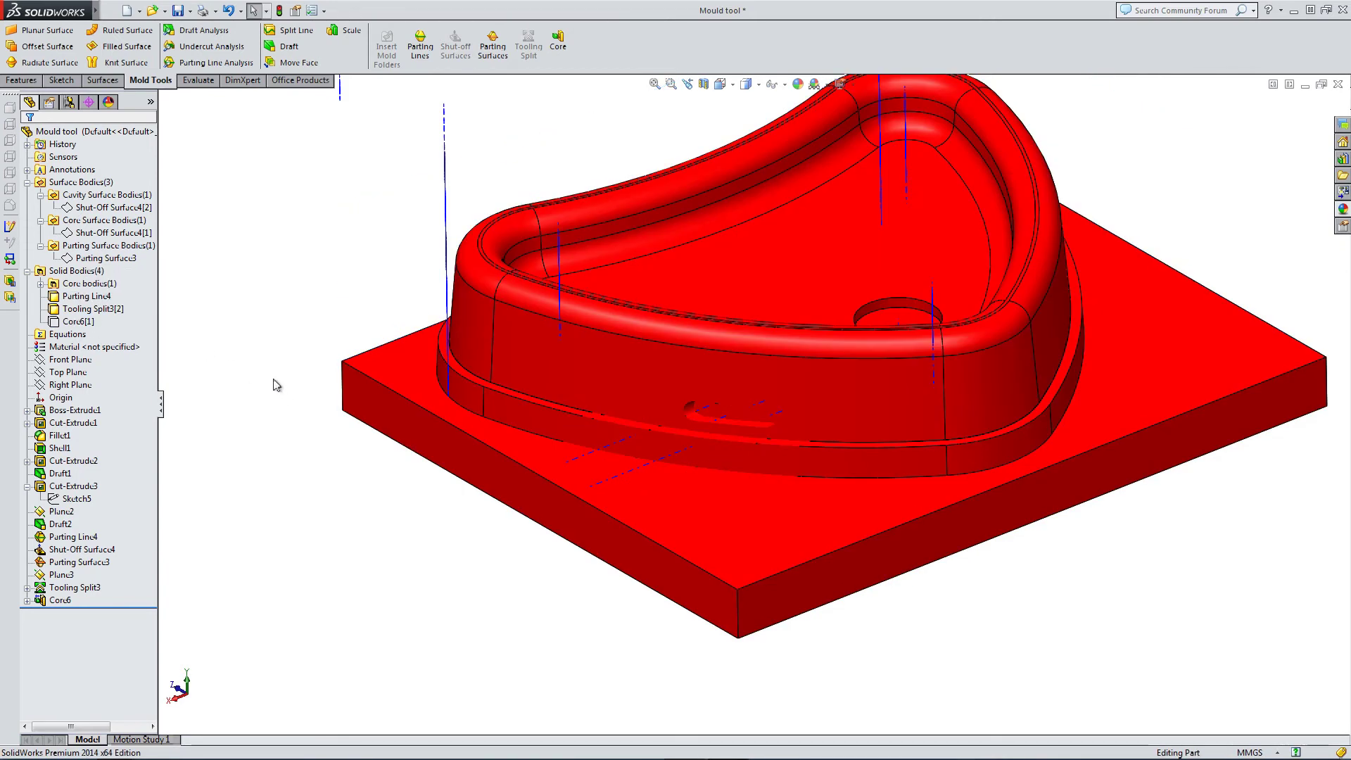
{"action": "left_click", "coordinate": [78, 322]}
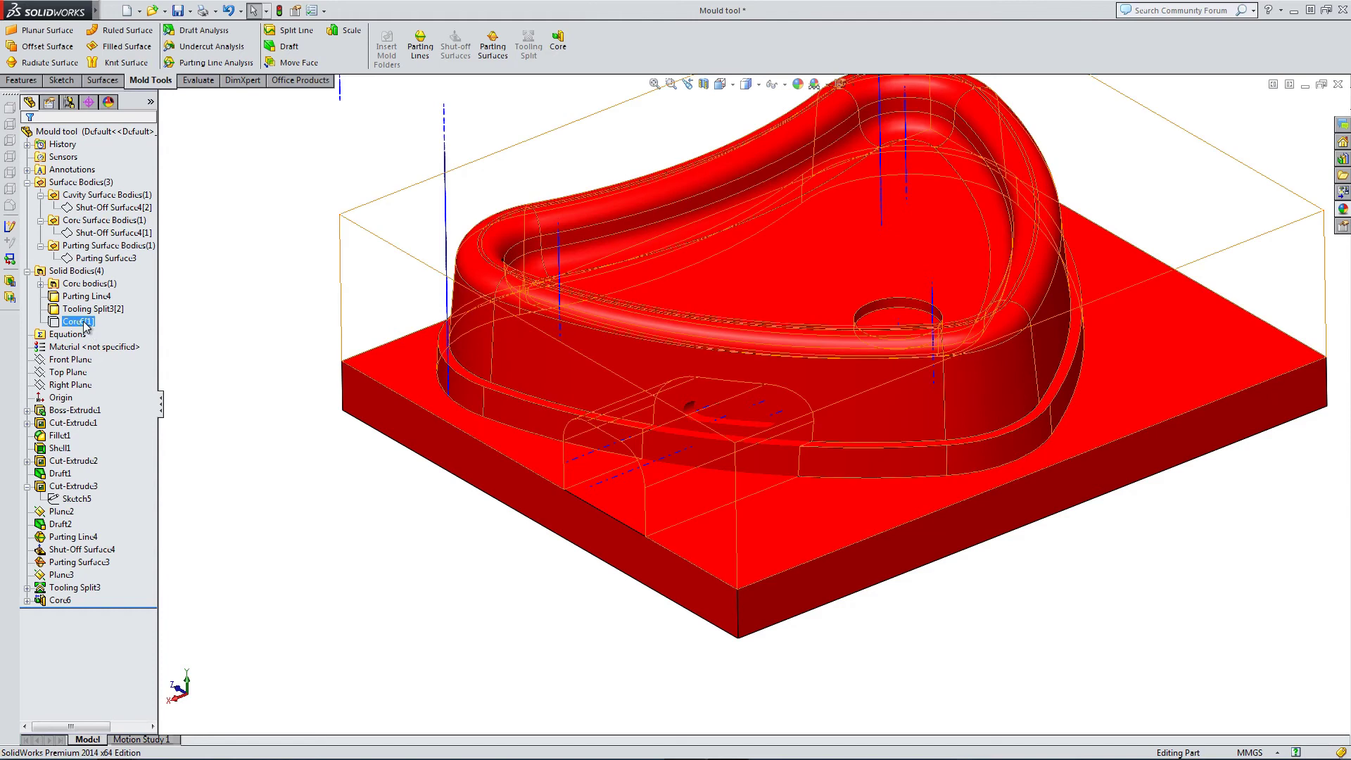
{"action": "left_click", "coordinate": [103, 309], "text": "ctrl"}
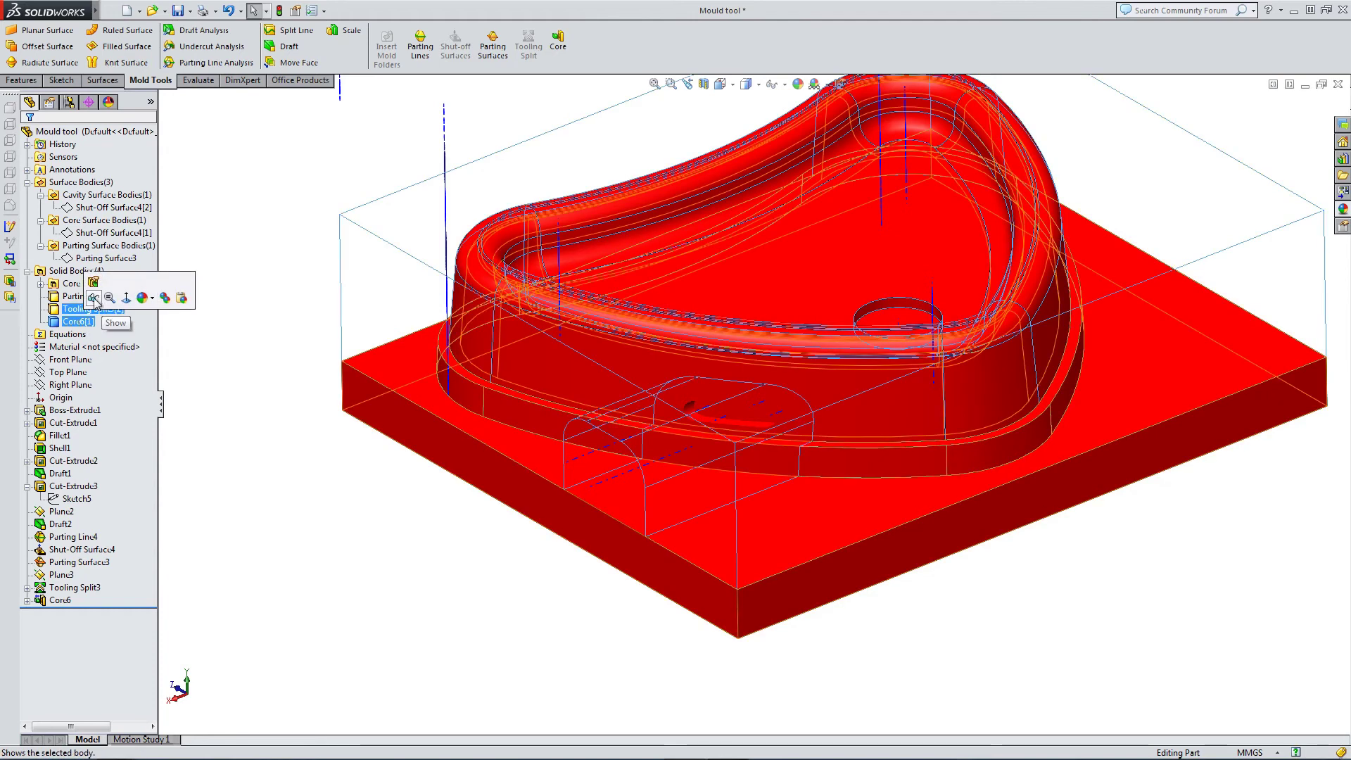
{"action": "left_click", "coordinate": [95, 299]}
- Hide the red lower Tooling Split3 body
{"action": "left_click", "coordinate": [416, 488]}
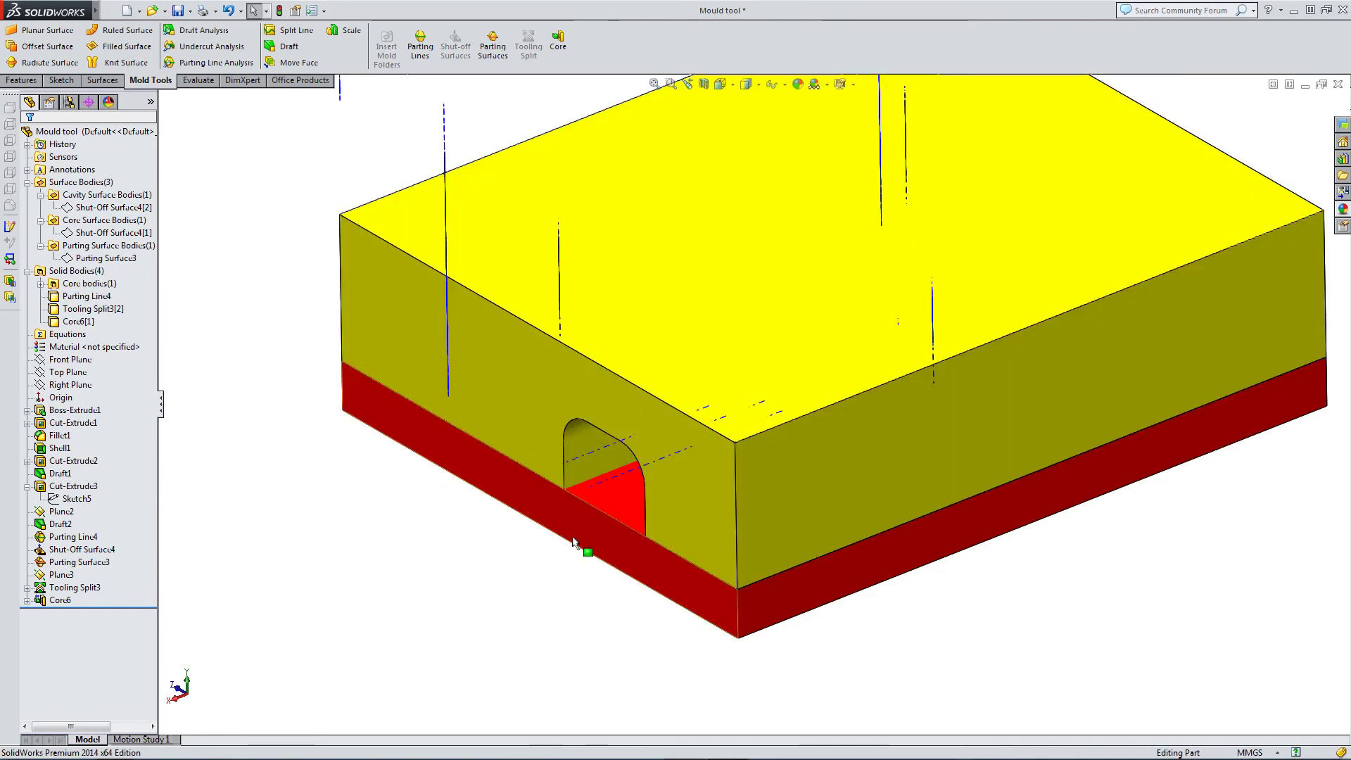
{"action": "scroll", "coordinate": [573, 542], "scroll_direction": "up", "scroll_amount": 4}
{"action": "middle_click_drag", "start_coordinate": [573, 537], "coordinate": [791, 387]}
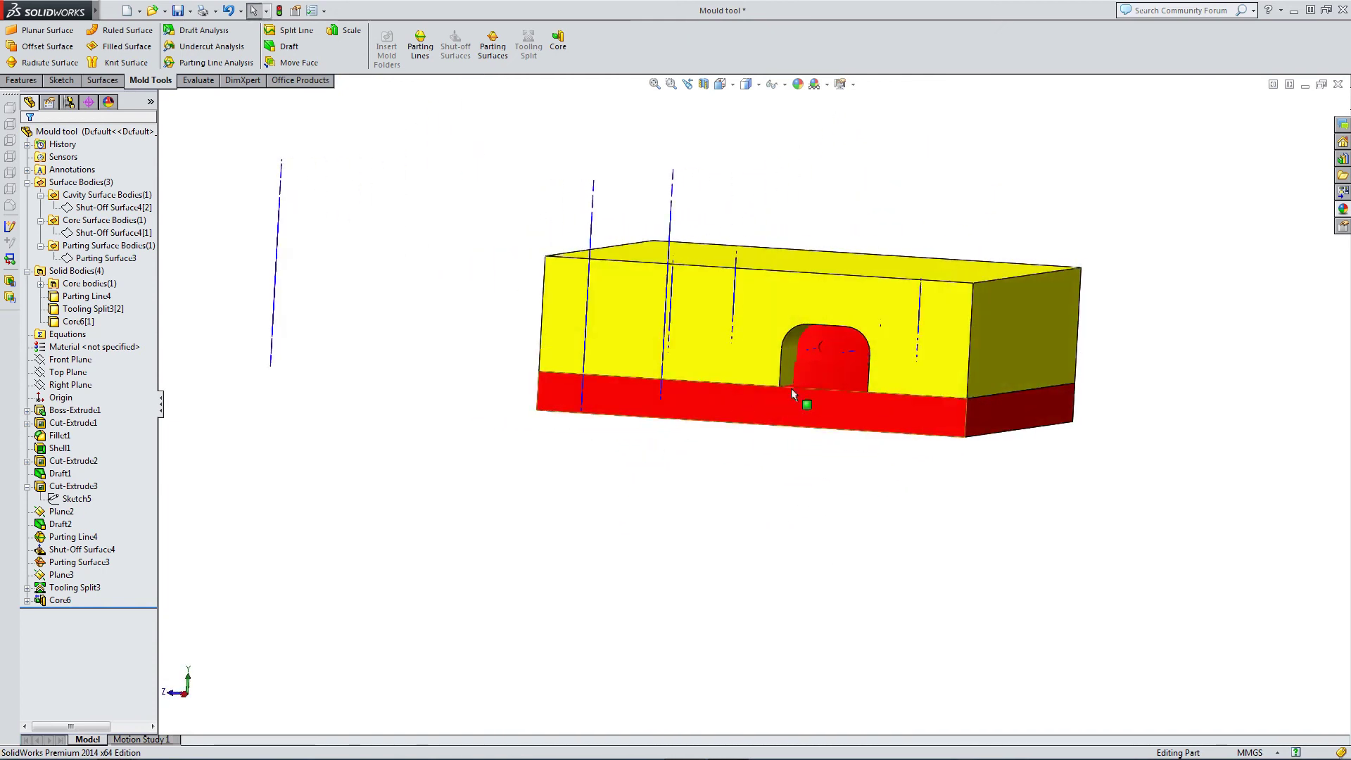
{"action": "scroll", "coordinate": [791, 387], "scroll_direction": "down", "scroll_amount": 5}
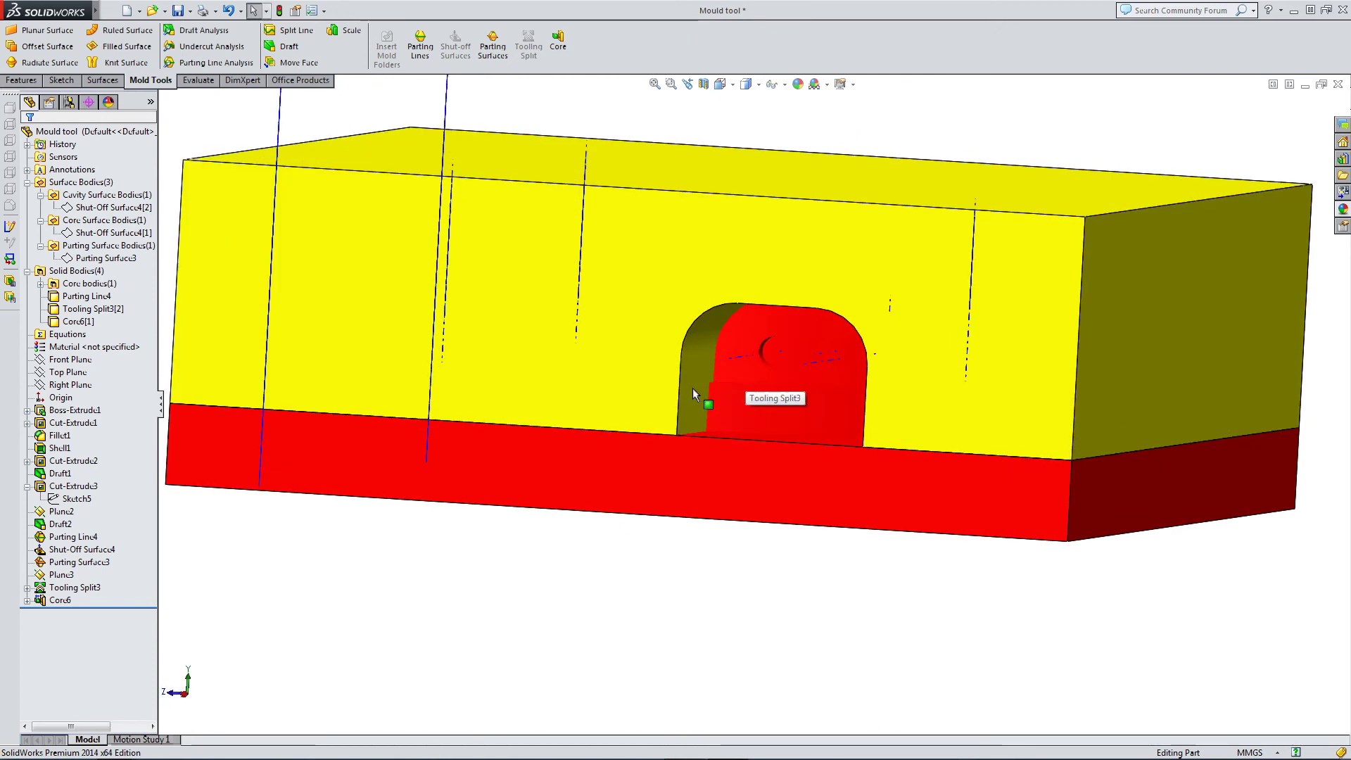
{"action": "scroll", "coordinate": [692, 387], "scroll_direction": "up", "scroll_amount": 3}
{"action": "middle_click_drag", "start_coordinate": [705, 434], "coordinate": [762, 413]}
{"action": "left_click", "coordinate": [790, 433]}
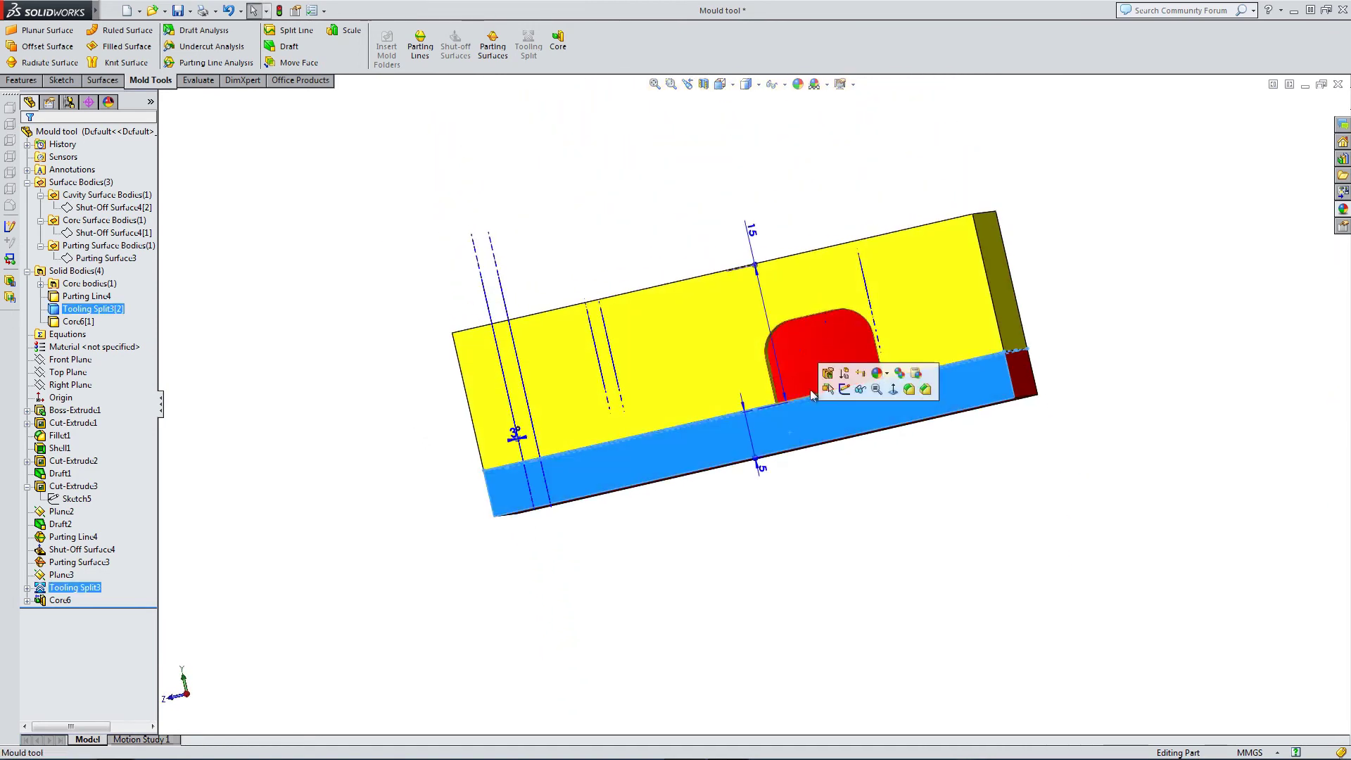
{"action": "key", "text": "Tab"}
- Hide the Core6[2] side core to expose the red cavity inside the yellow block
{"action": "middle_click_drag", "start_coordinate": [859, 399], "coordinate": [722, 319]}
{"action": "middle_click_drag", "start_coordinate": [702, 441], "coordinate": [719, 188]}
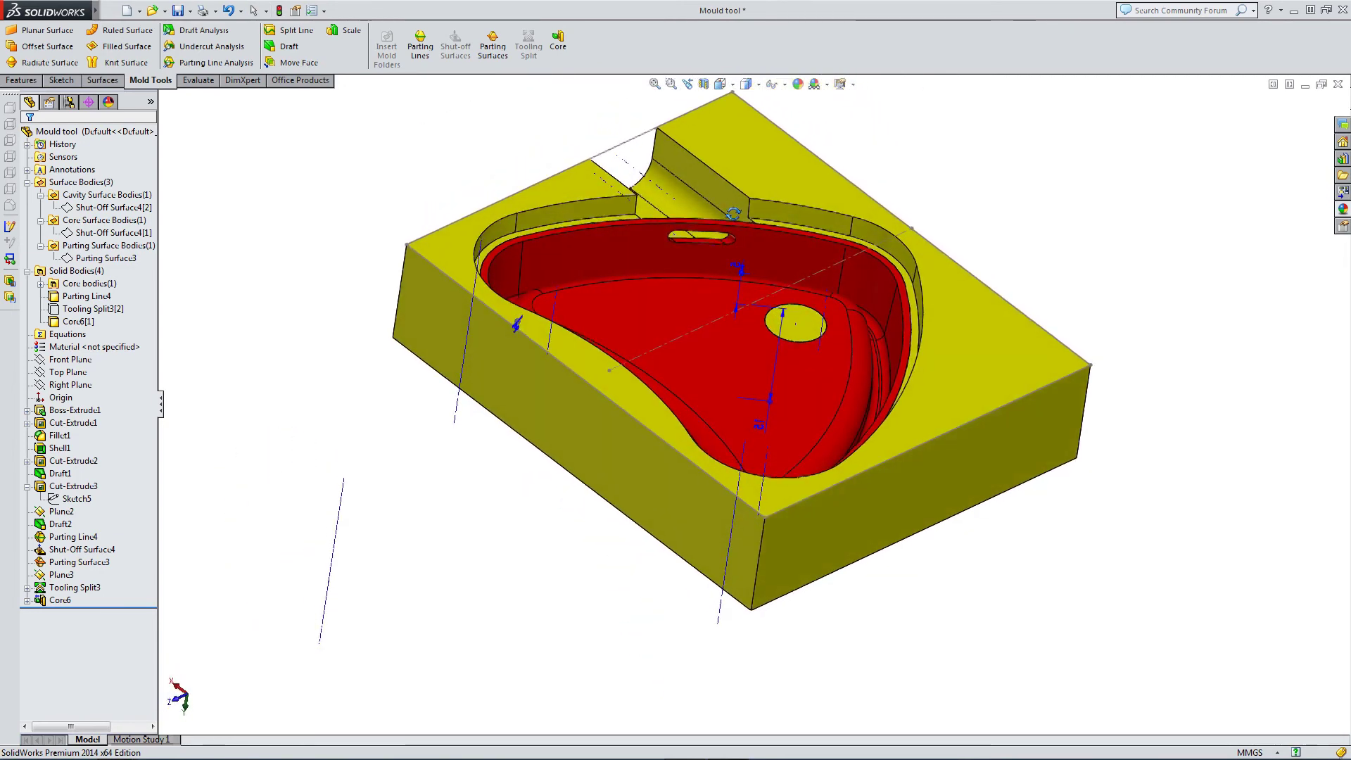
{"action": "scroll", "coordinate": [774, 366], "scroll_direction": "down", "scroll_amount": 4}
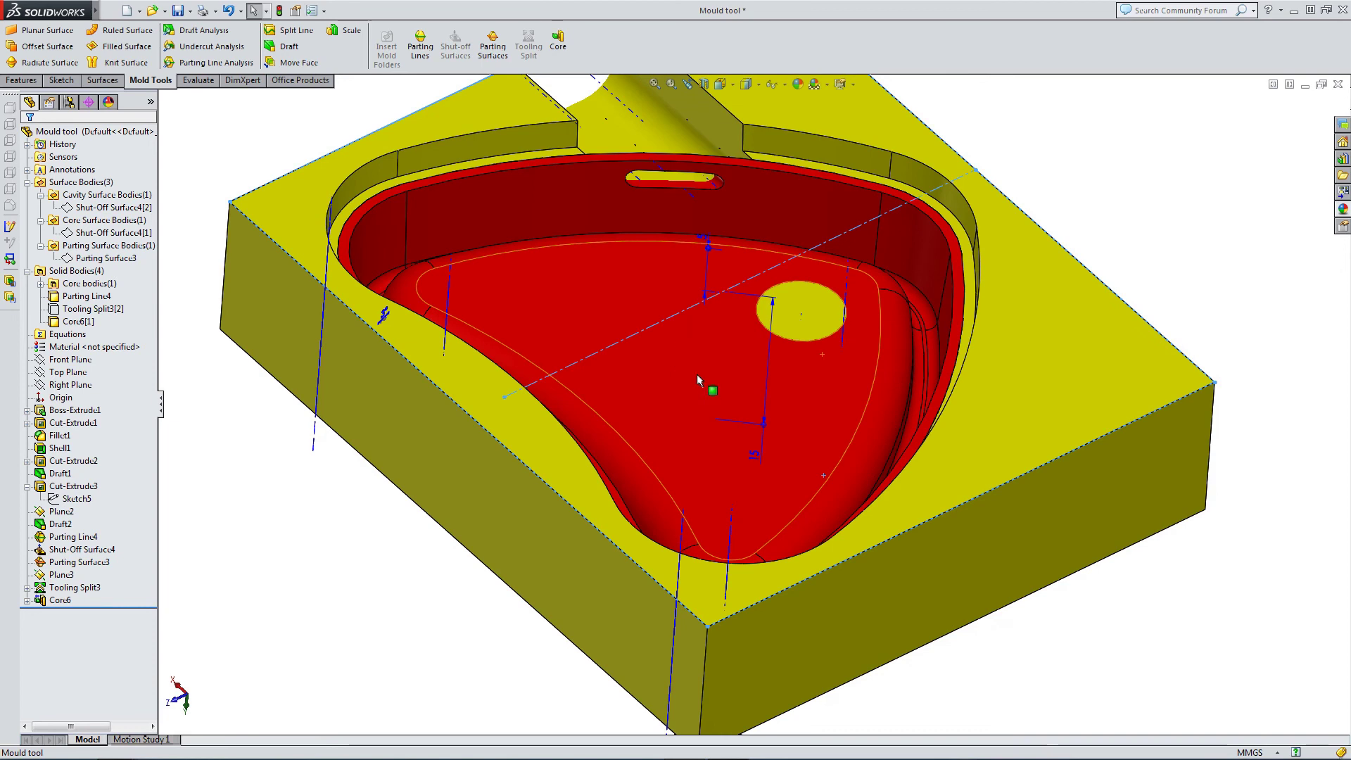
{"action": "scroll", "coordinate": [678, 260], "scroll_direction": "up", "scroll_amount": 2}
{"action": "left_click", "coordinate": [83, 284]}
{"action": "left_click", "coordinate": [41, 284]}
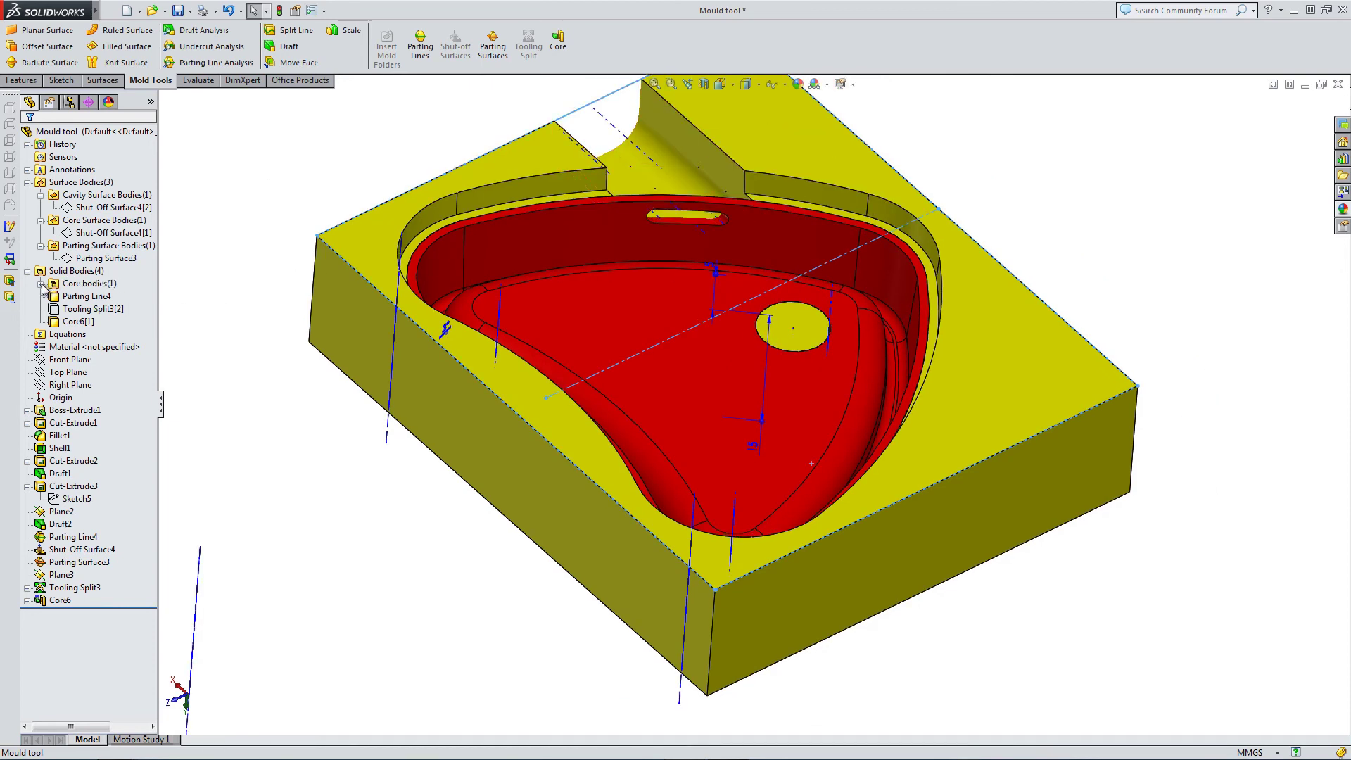
{"action": "left_click", "coordinate": [78, 296]}
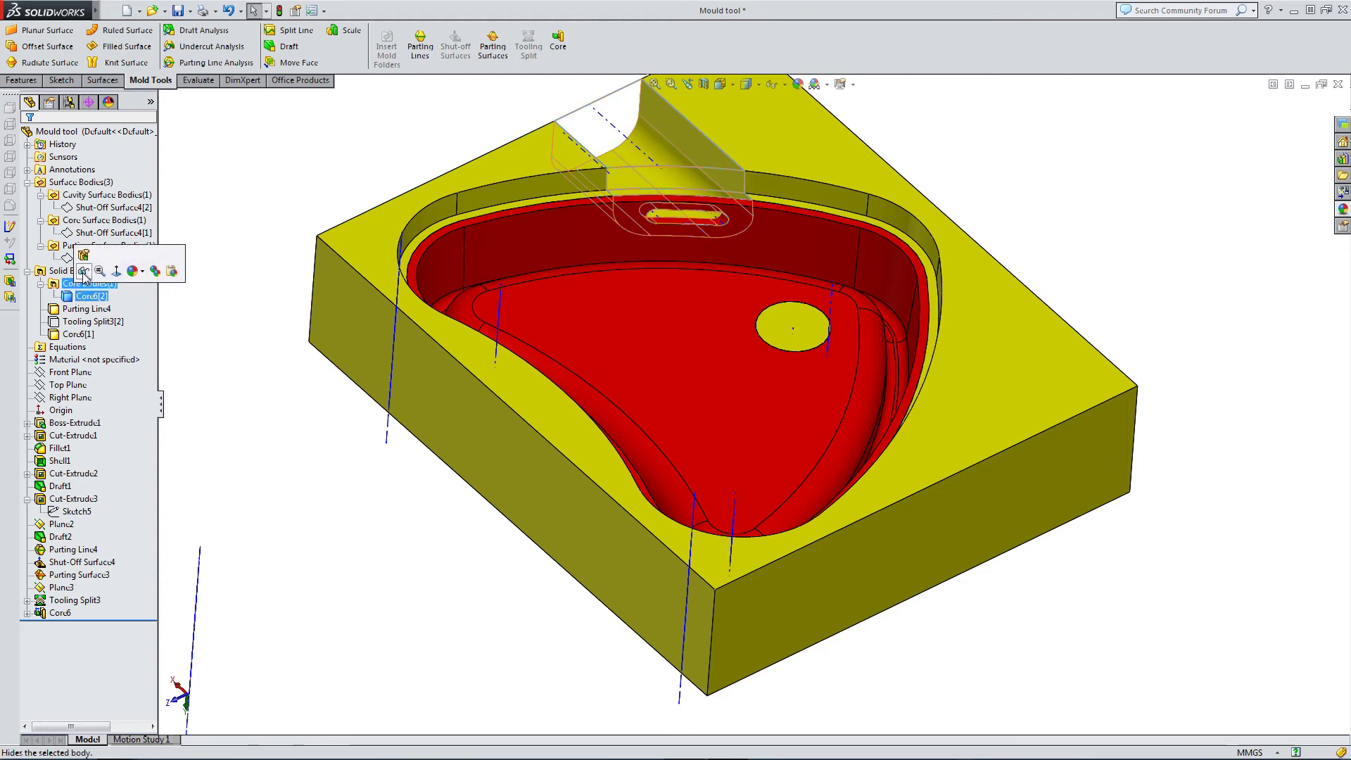
{"action": "left_click", "coordinate": [83, 271]}
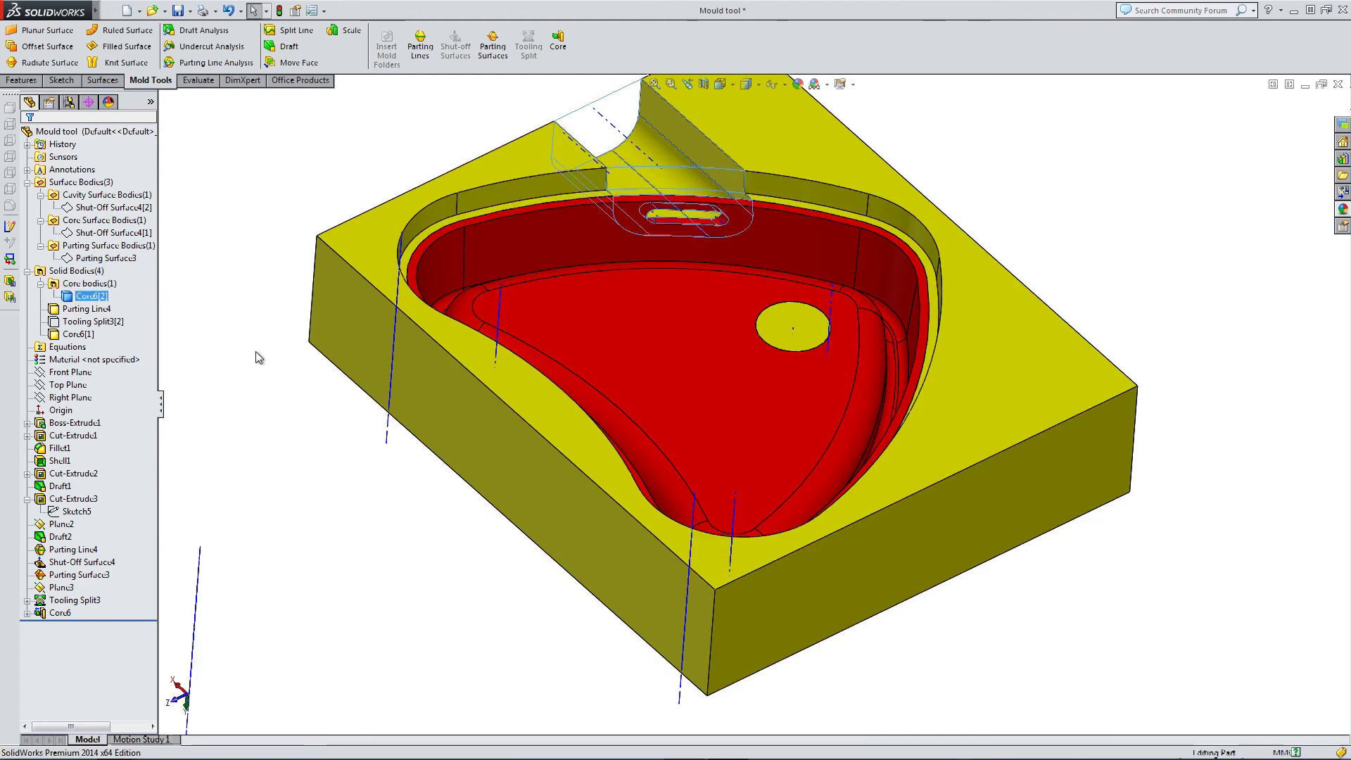
{"action": "left_click", "coordinate": [91, 321]}
- Show the Core6[2] side core again
{"action": "right_click", "coordinate": [92, 295]}
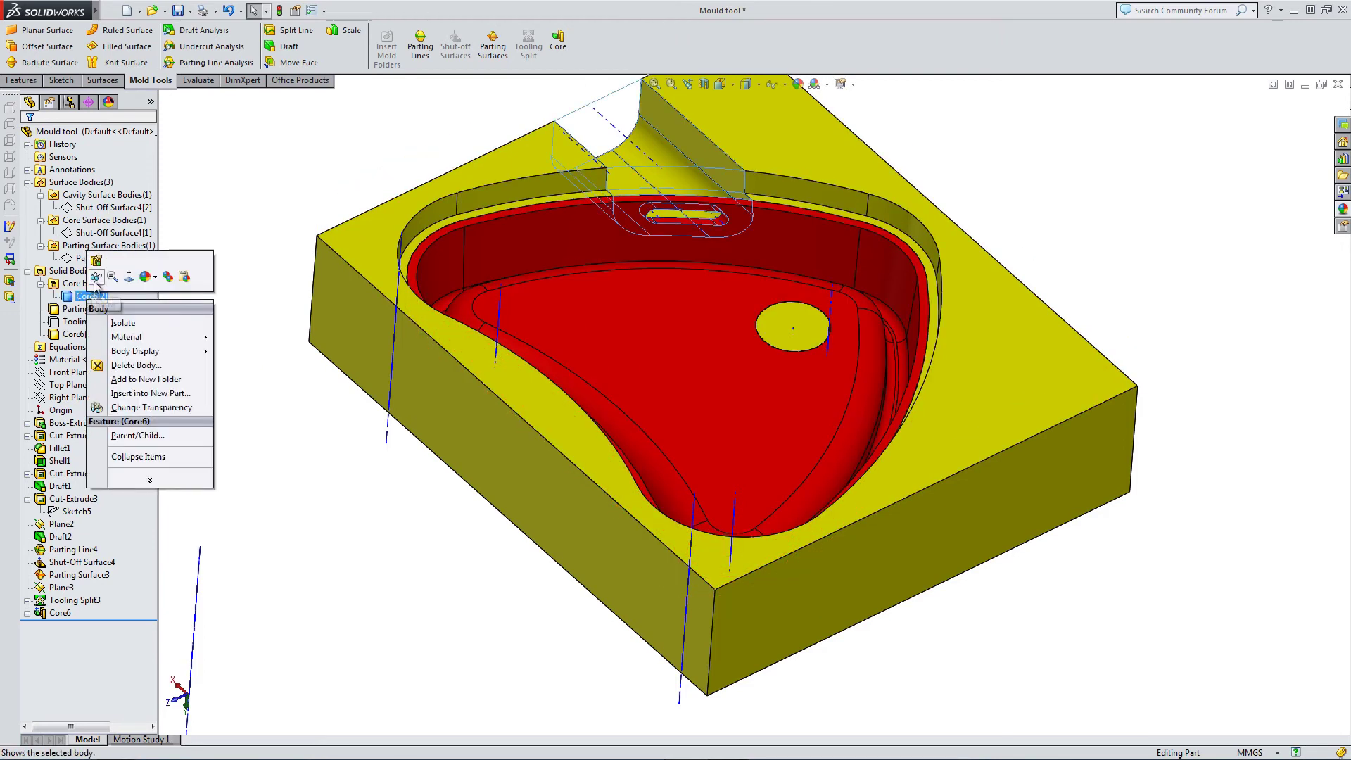
{"action": "left_click", "coordinate": [97, 280]}
{"action": "left_click", "coordinate": [239, 341]}
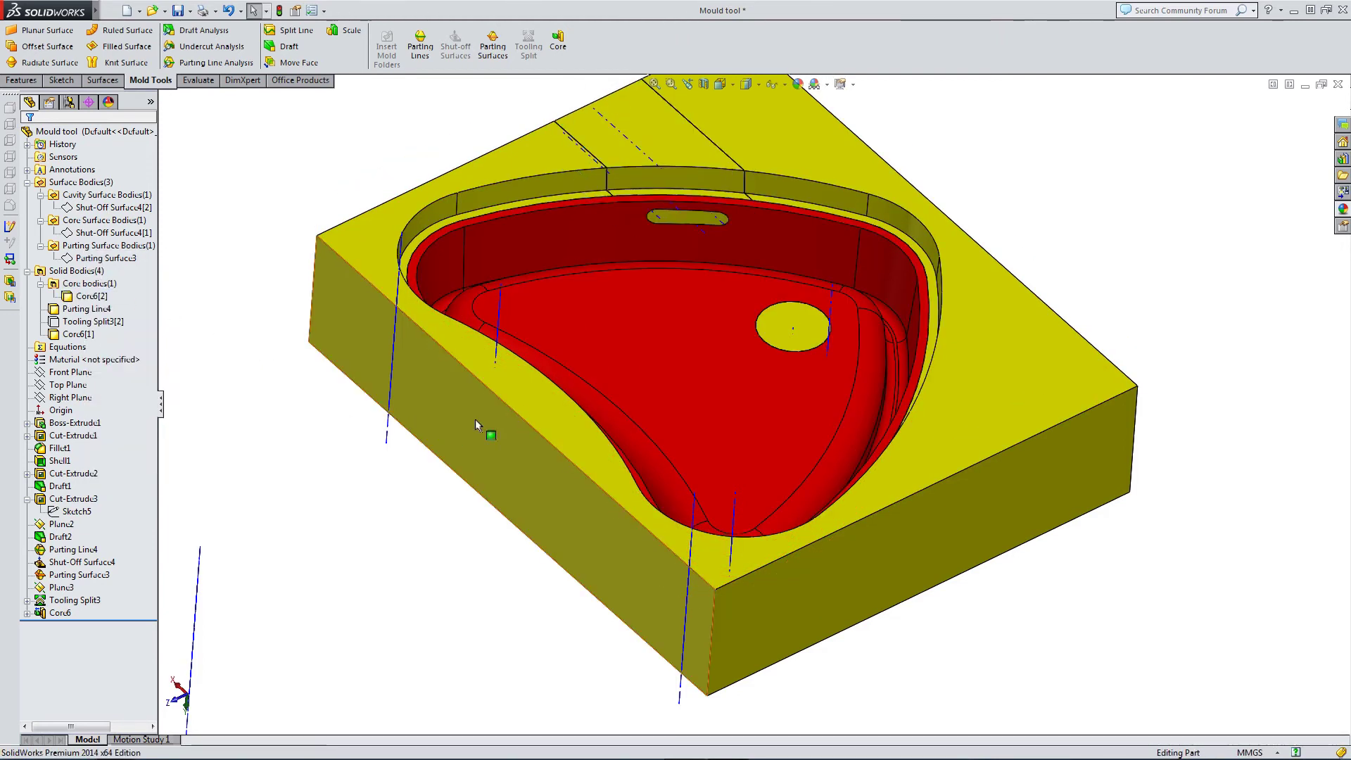
- Give the Core6[2] body a green appearance
{"action": "right_click", "coordinate": [82, 301]}
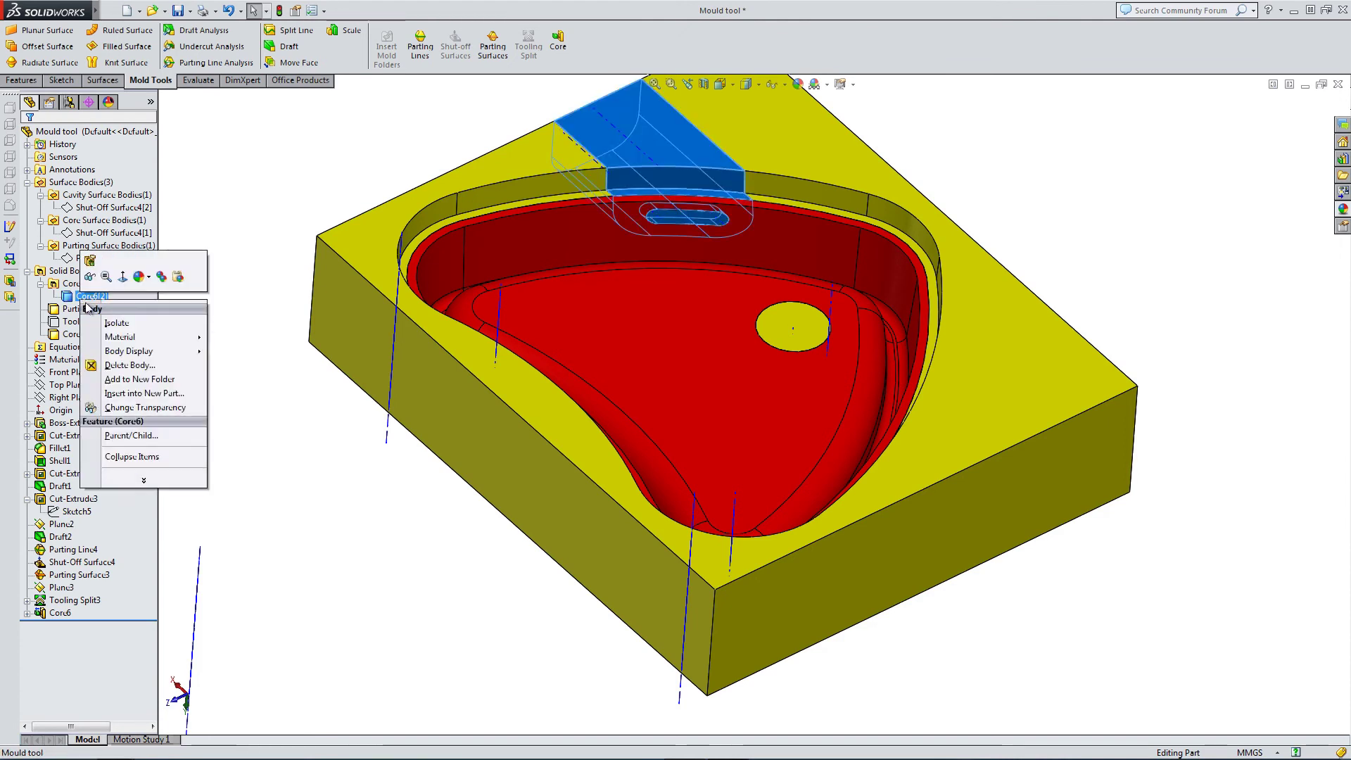
{"action": "left_click", "coordinate": [140, 277]}
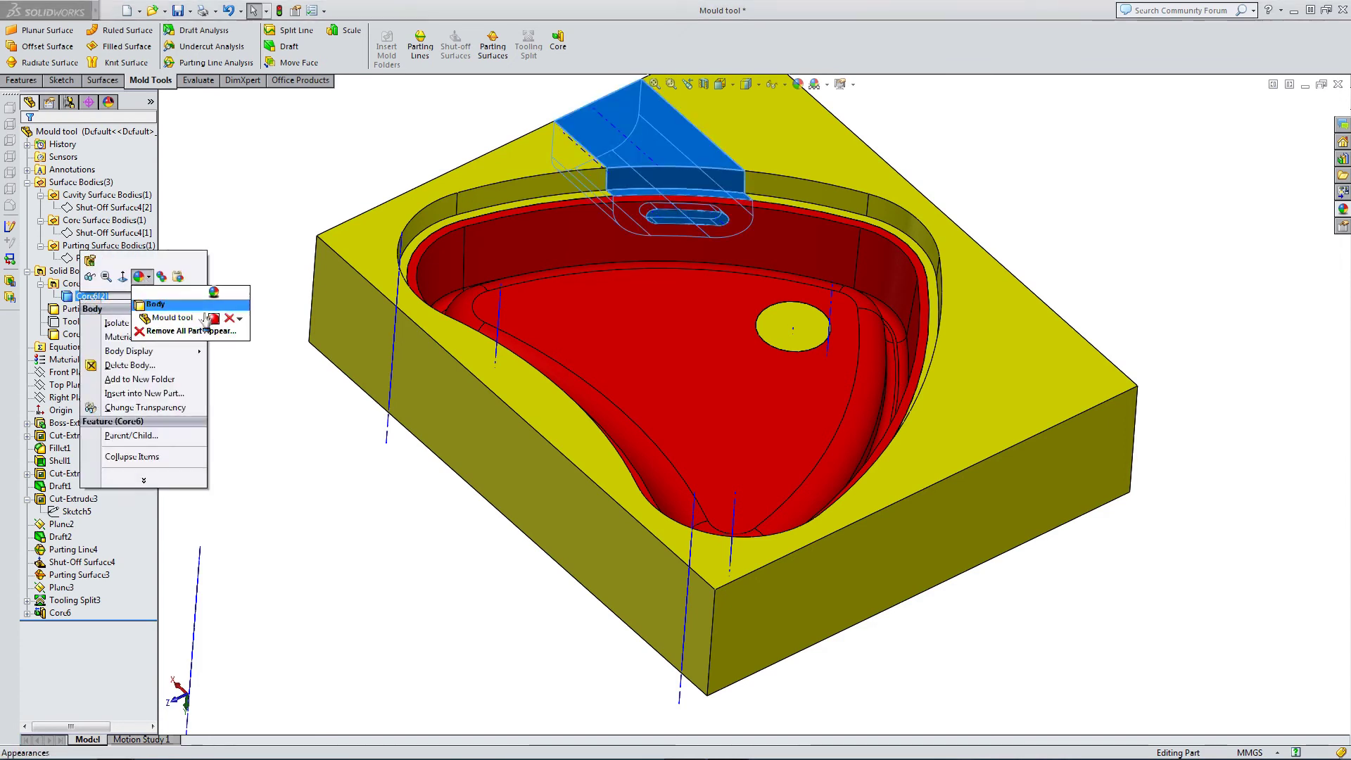
{"action": "left_click", "coordinate": [211, 321]}
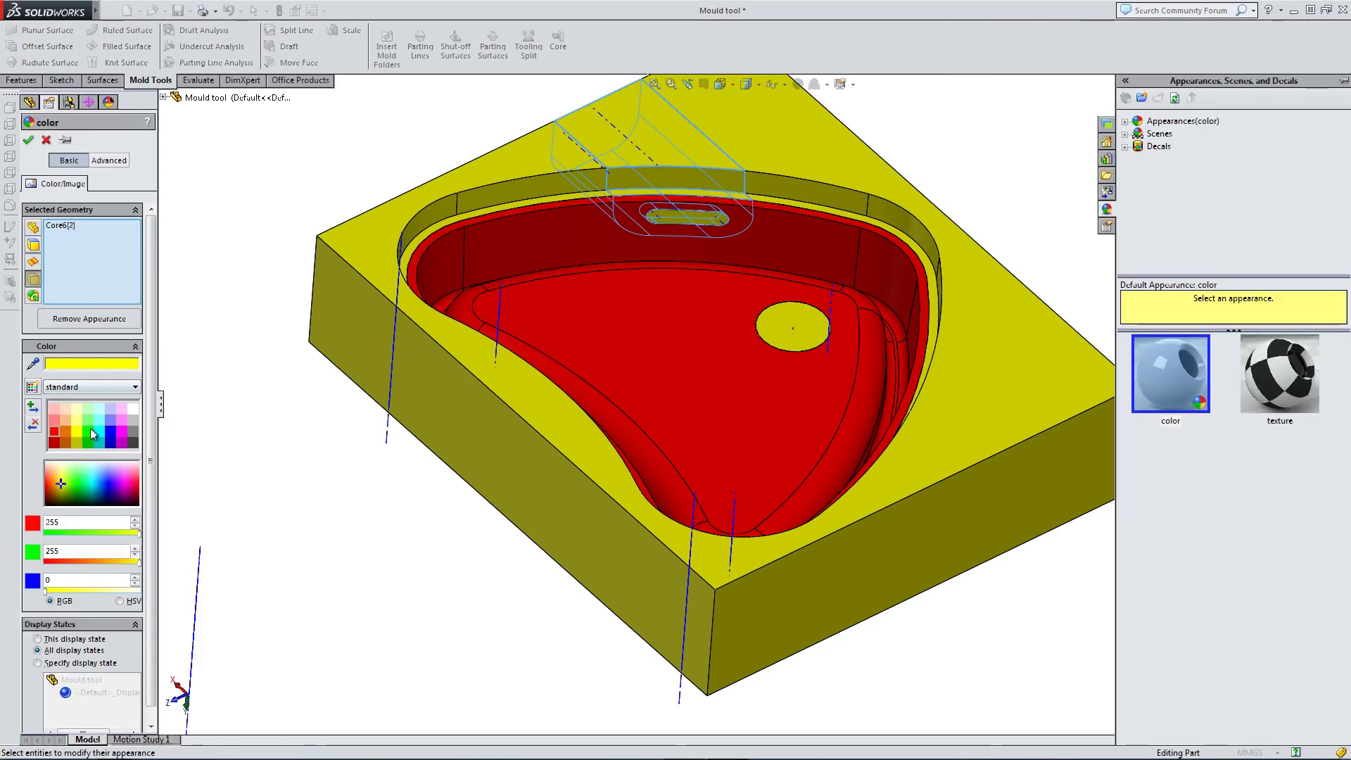
{"action": "left_click", "coordinate": [91, 430]}
{"action": "left_click", "coordinate": [28, 140]}
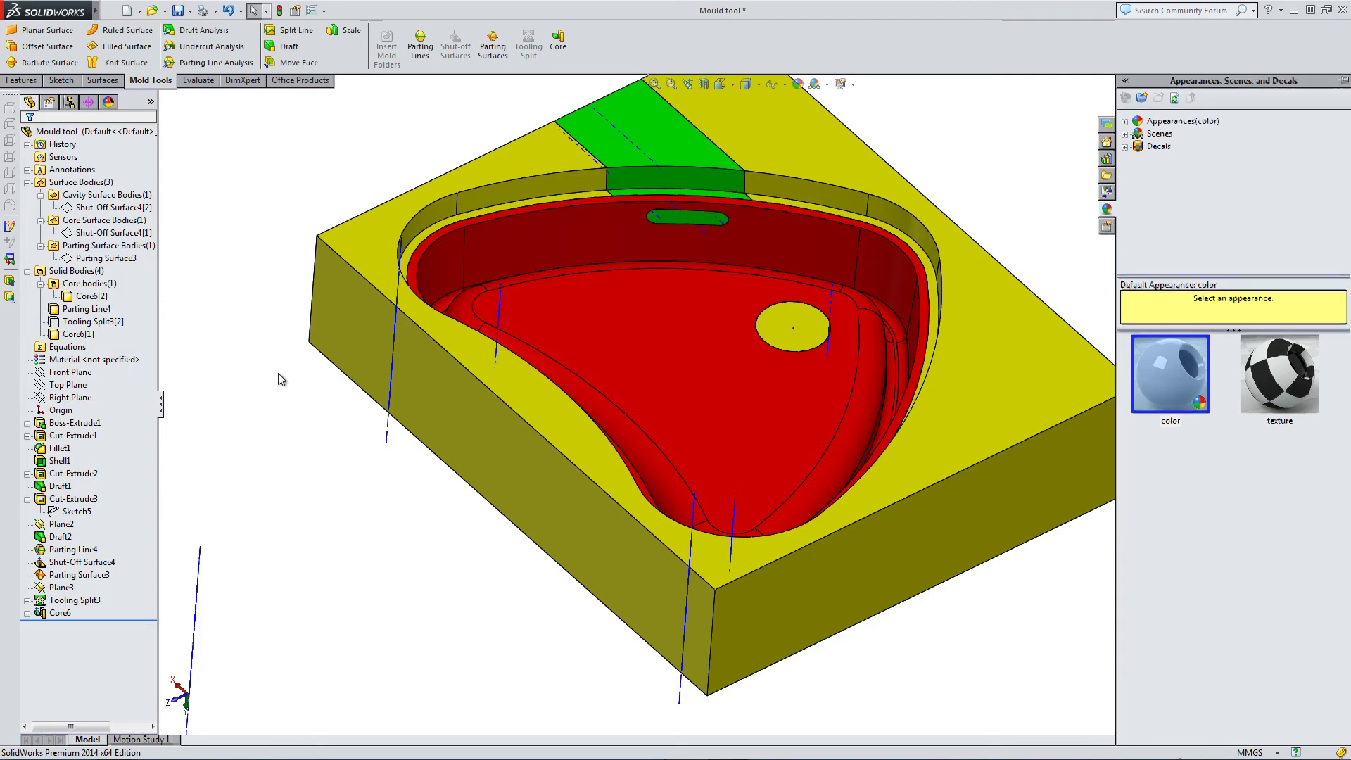
- Switch the view to perspective and zoom out on the mould
{"action": "key", "text": "z"}
{"action": "scroll", "coordinate": [681, 303], "scroll_direction": "down", "scroll_amount": 5}
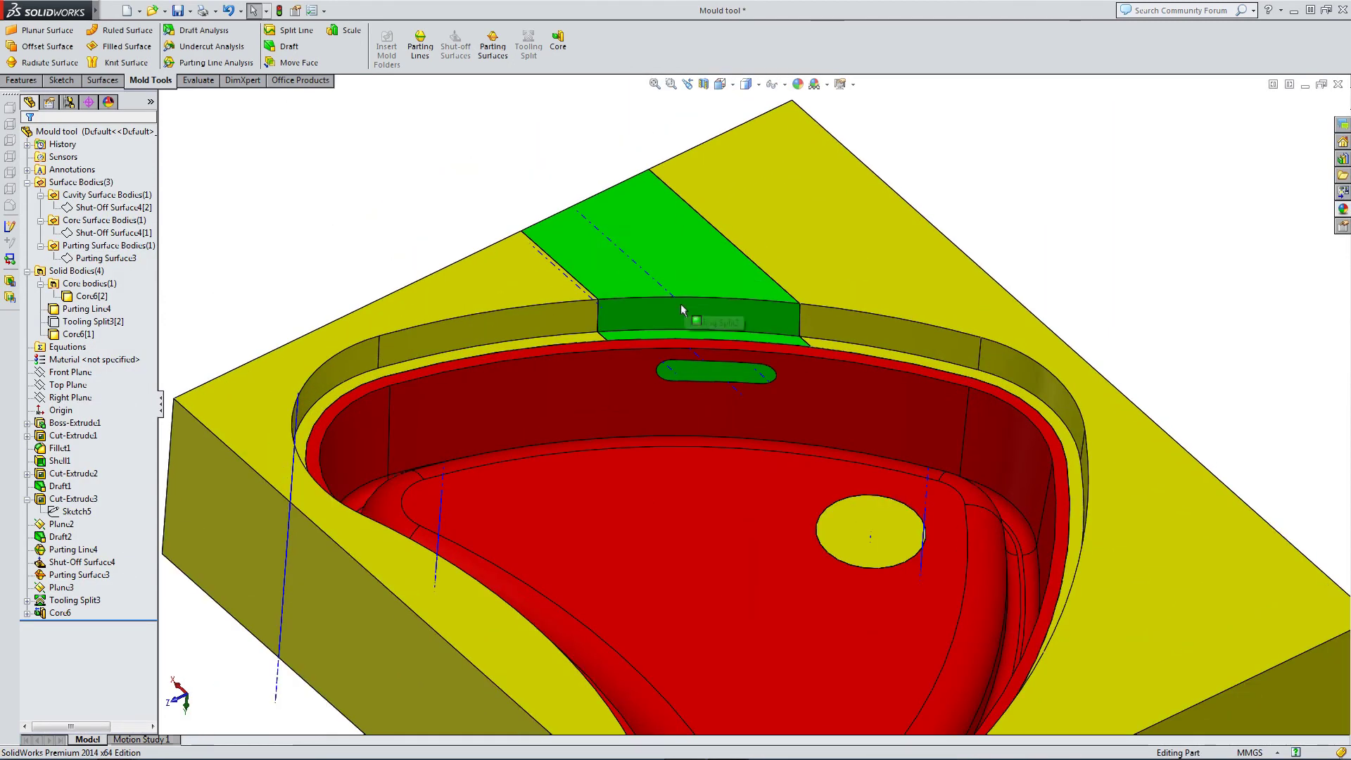
{"action": "left_click", "coordinate": [784, 84]}
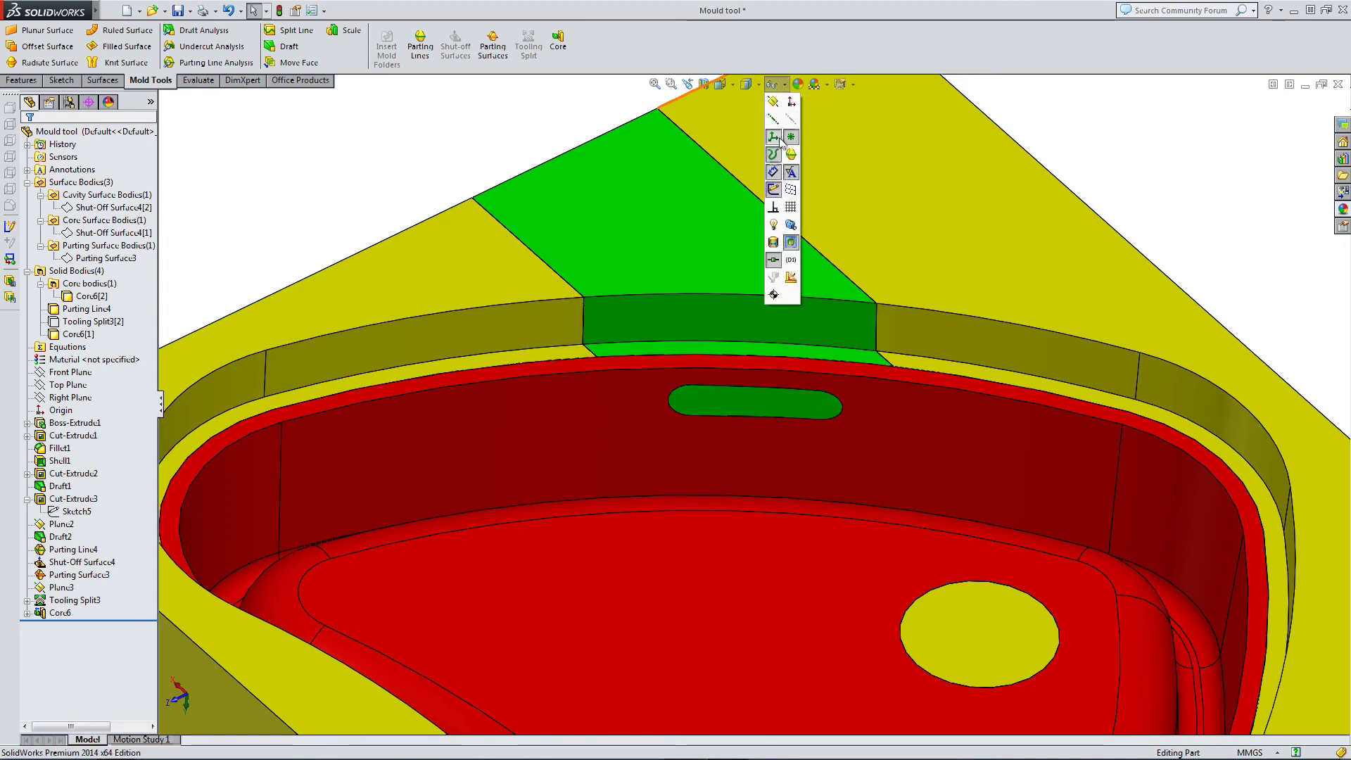
{"action": "left_click", "coordinate": [827, 83]}
{"action": "left_click", "coordinate": [846, 131]}
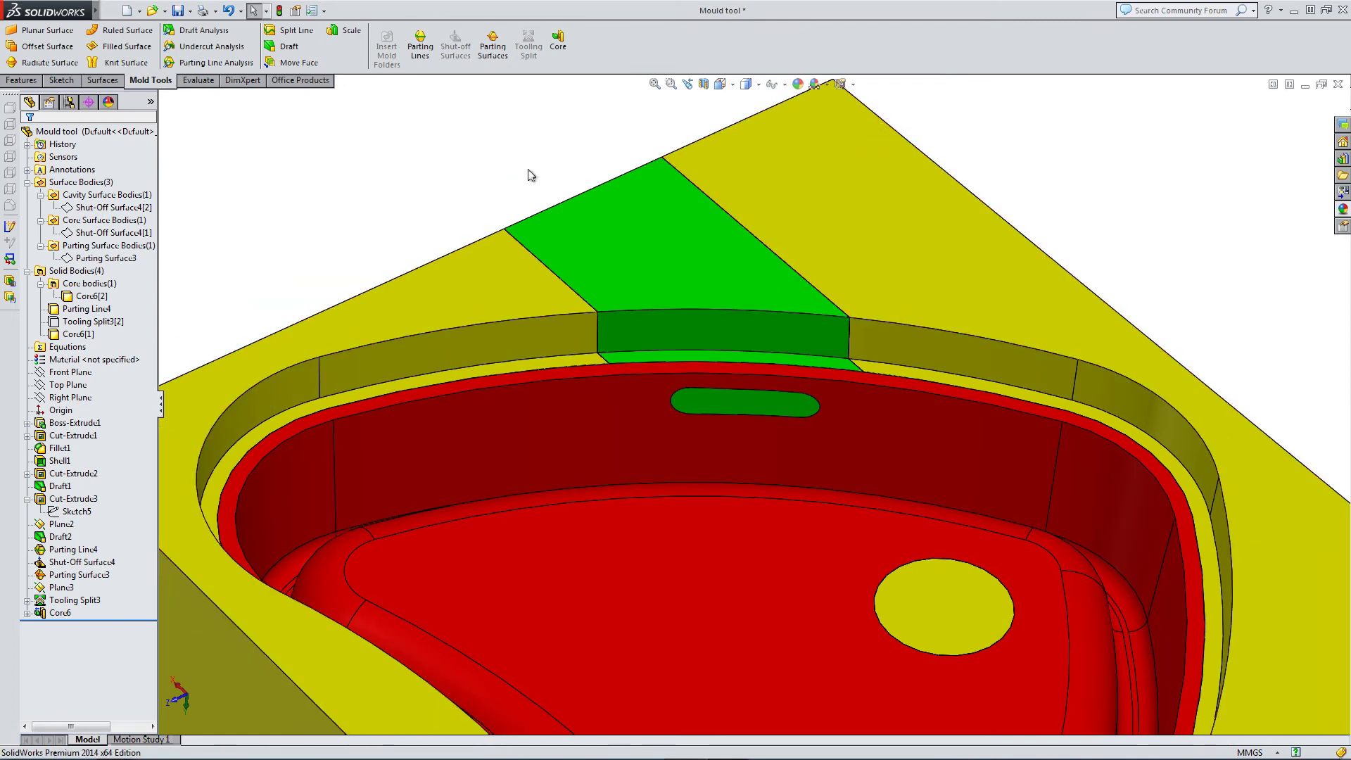
{"action": "scroll", "coordinate": [652, 344], "scroll_direction": "down", "scroll_amount": 3}
- Reorient the view to show the whole closed mould with the green side core in its wall
{"action": "left_click", "coordinate": [620, 328]}
{"action": "middle_click_drag", "start_coordinate": [619, 328], "coordinate": [593, 352]}
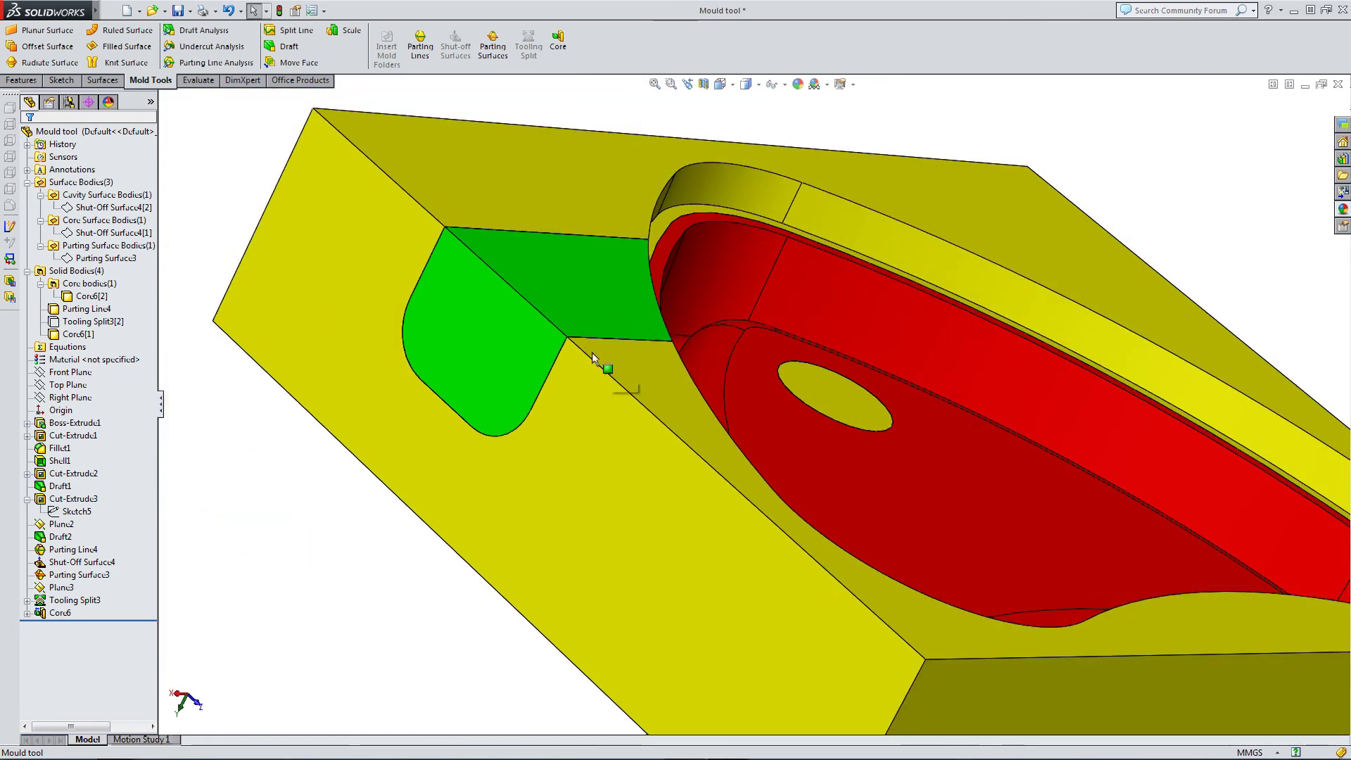
{"action": "key", "text": "ctrl+8"}
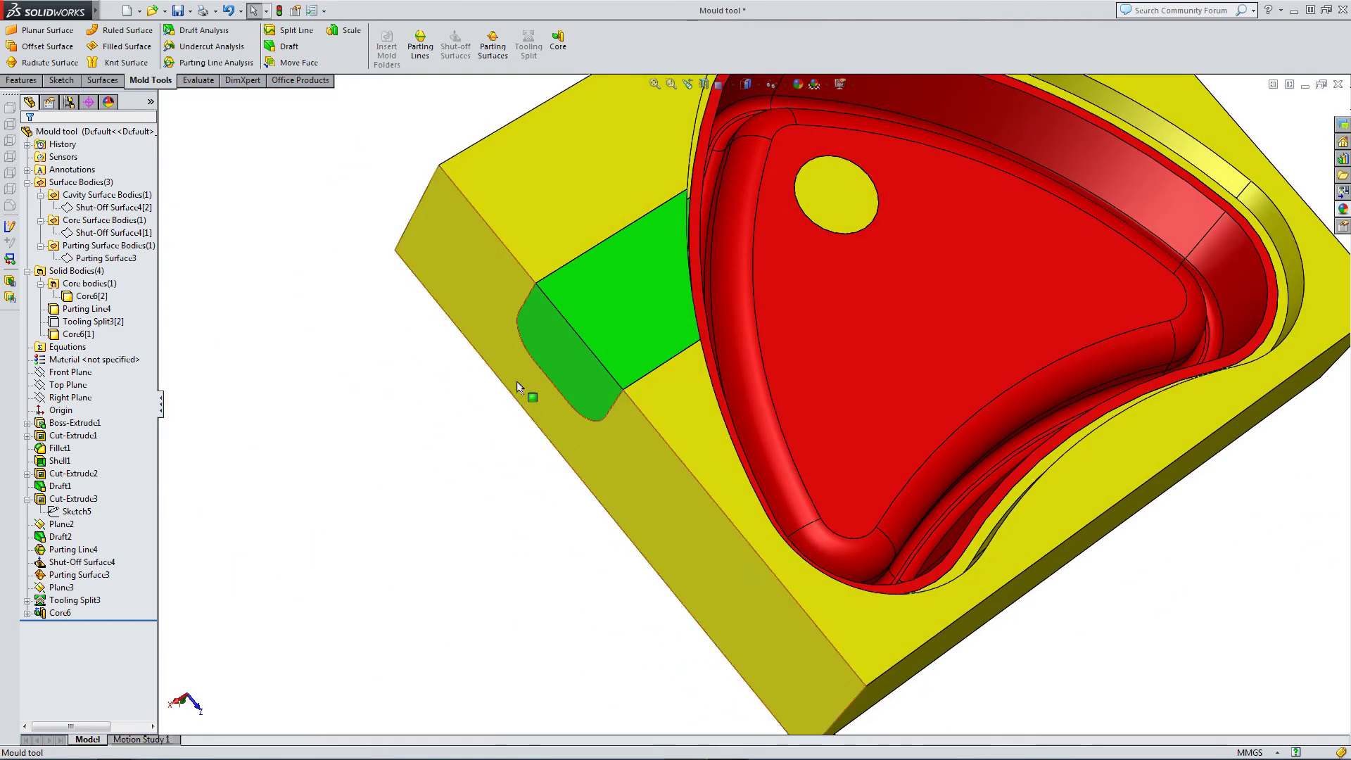
{"action": "key", "text": "f"}
{"action": "left_click", "coordinate": [567, 339]}
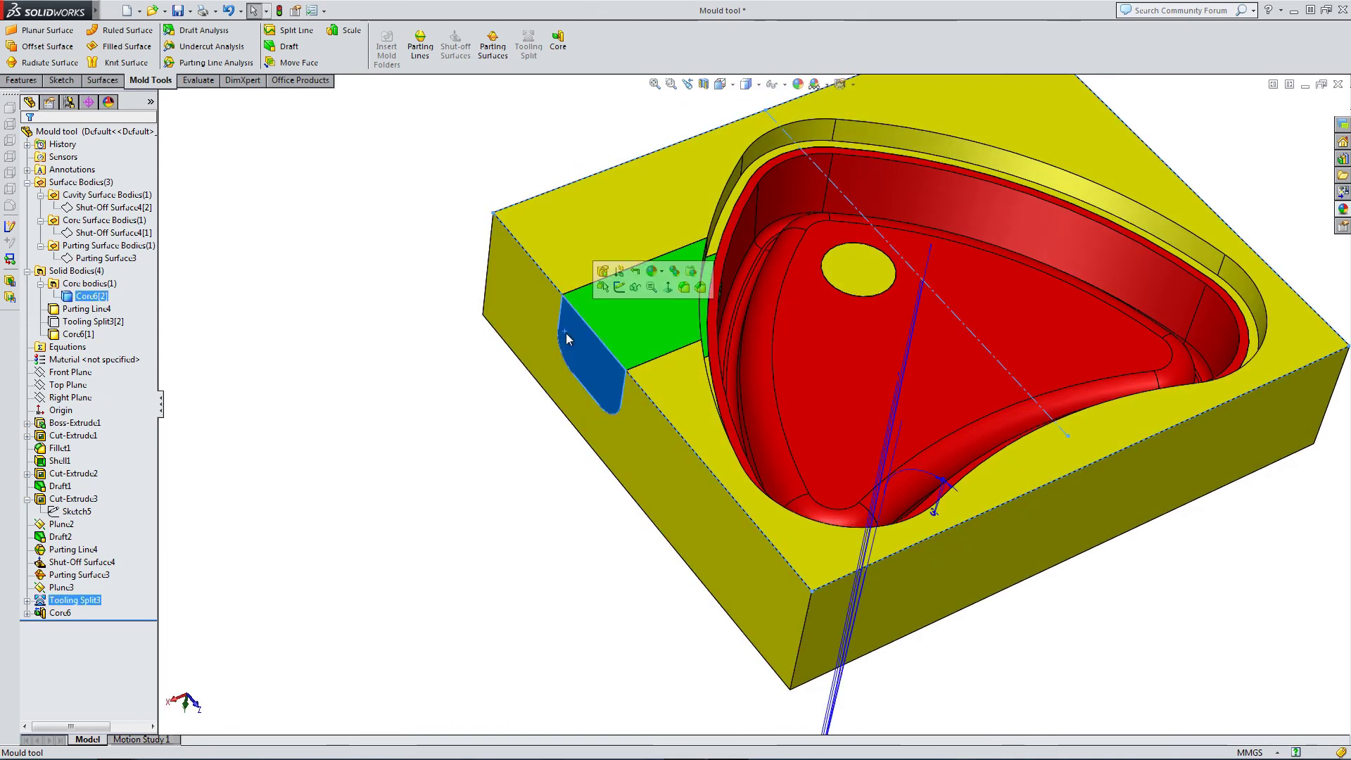
{"action": "left_click", "coordinate": [619, 287]}
{"action": "scroll", "coordinate": [640, 288], "scroll_direction": "down", "scroll_amount": 4}
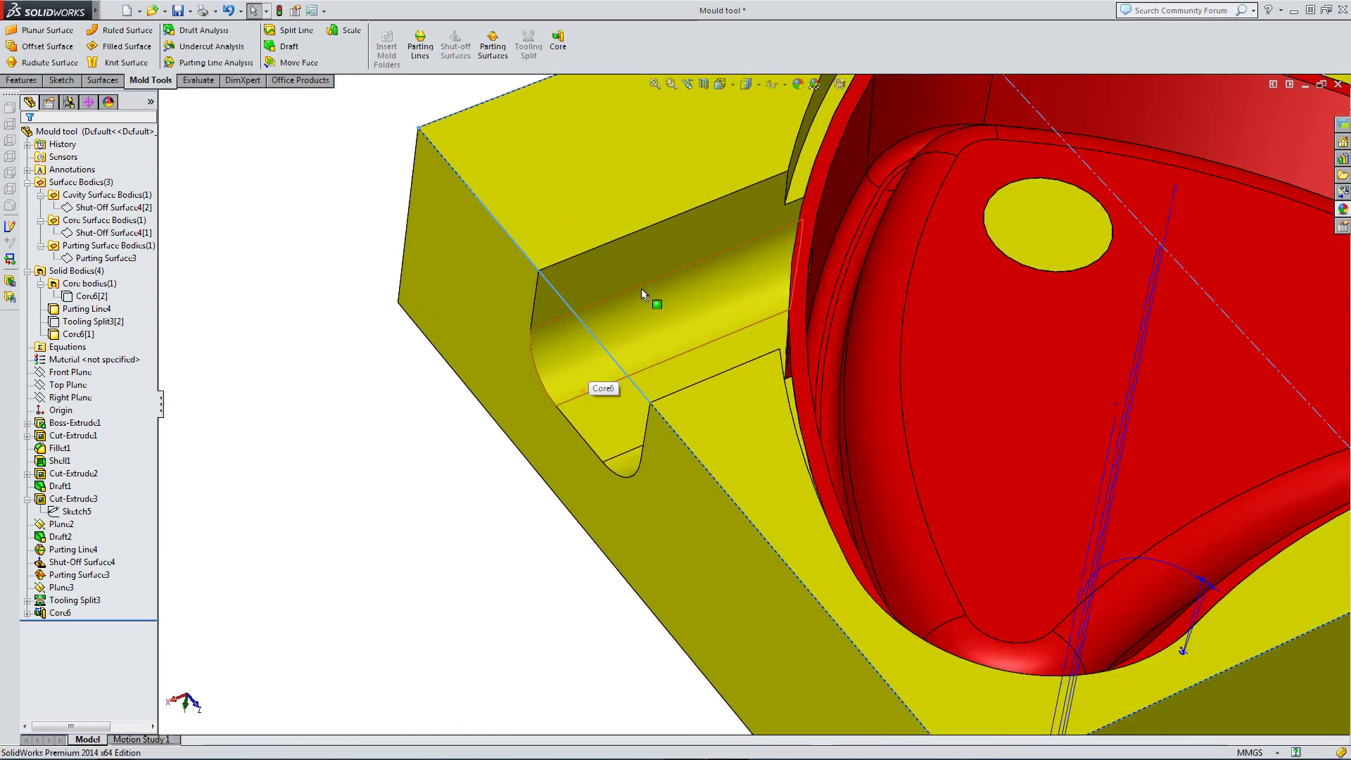
{"action": "middle_click_drag", "start_coordinate": [640, 288], "coordinate": [637, 316]}
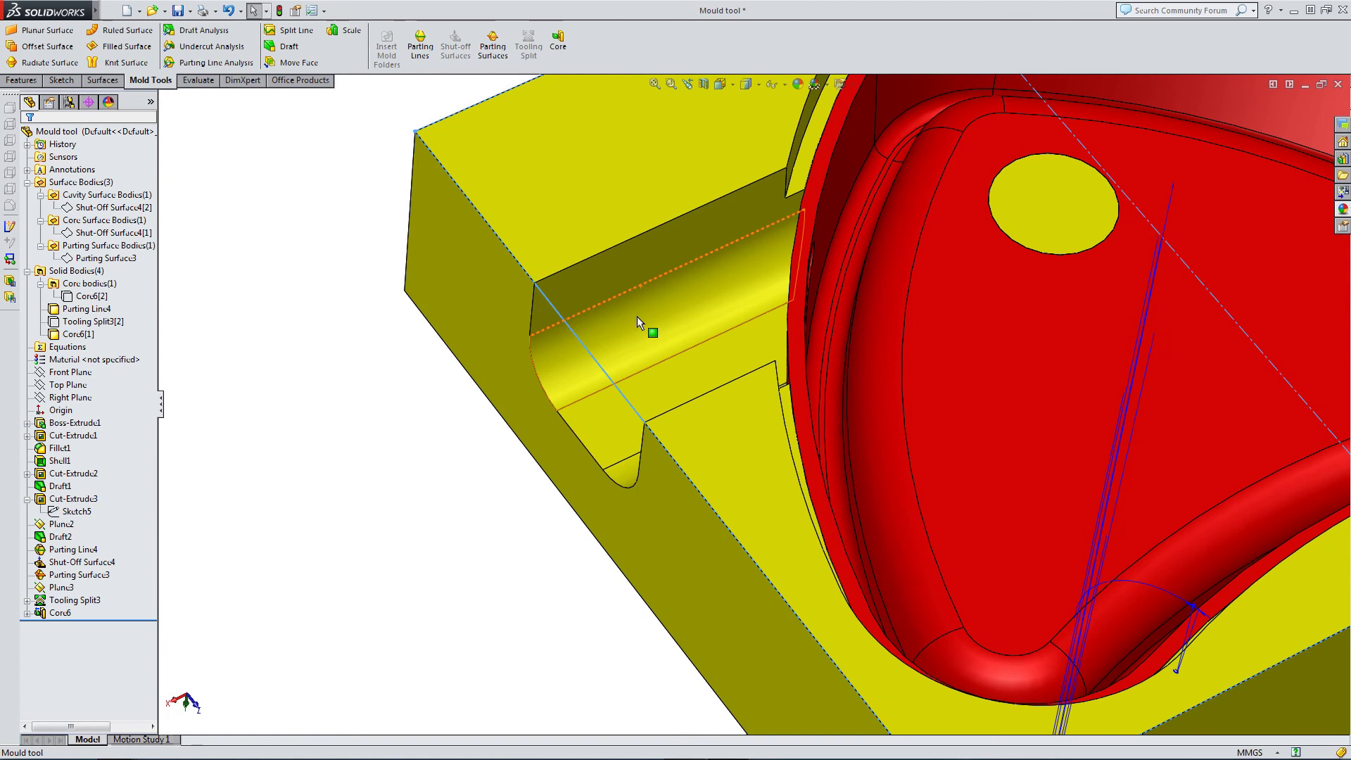
{"action": "left_click", "coordinate": [629, 310]}
{"action": "scroll", "coordinate": [634, 316], "scroll_direction": "up", "scroll_amount": 5}
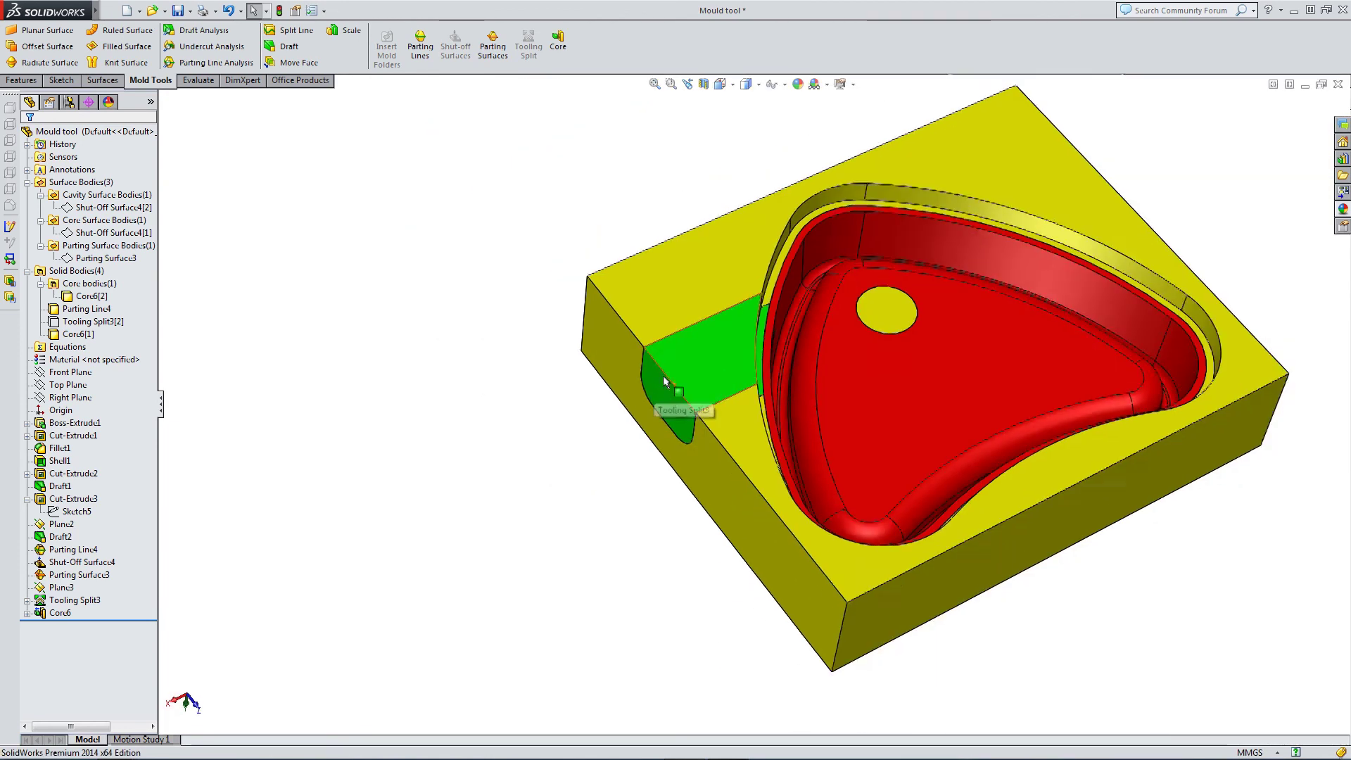
{"action": "middle_click_drag", "start_coordinate": [663, 374], "coordinate": [795, 567]}
- Hide the yellow outer block, Core6[1]
{"action": "scroll", "coordinate": [924, 445], "scroll_direction": "down", "scroll_amount": 2}
{"action": "left_click", "coordinate": [928, 444]}
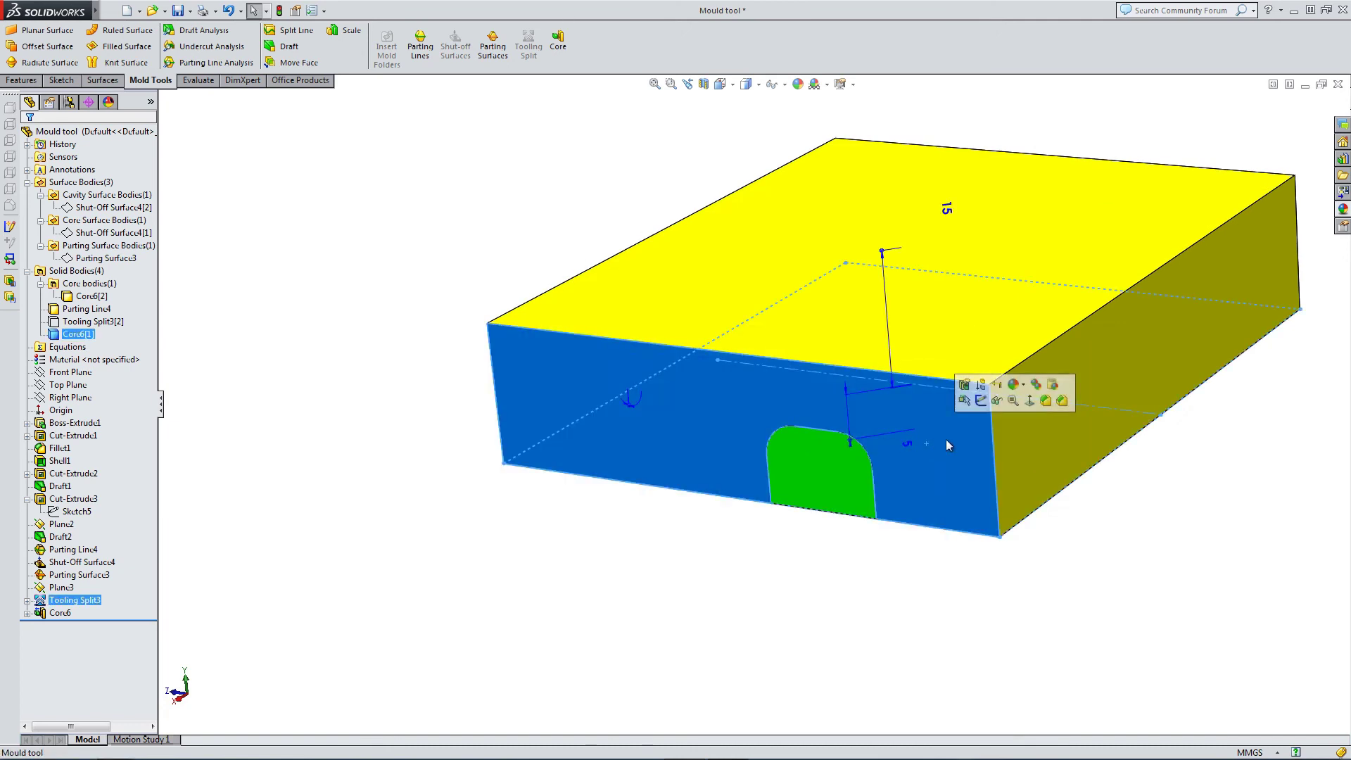
{"action": "left_click", "coordinate": [997, 402]}
{"action": "middle_click_drag", "start_coordinate": [769, 429], "coordinate": [622, 526]}
{"action": "scroll", "coordinate": [915, 474], "scroll_direction": "down", "scroll_amount": 2}
{"action": "middle_click_drag", "start_coordinate": [914, 475], "coordinate": [714, 321]}
- Orbit and zoom around the red cavity to inspect the side core's shut-off slot
{"action": "scroll", "coordinate": [989, 526], "scroll_direction": "down", "scroll_amount": 5}
{"action": "middle_click_drag", "start_coordinate": [1005, 539], "coordinate": [1004, 556]}
{"action": "scroll", "coordinate": [1003, 556], "scroll_direction": "up", "scroll_amount": 5}
{"action": "scroll", "coordinate": [977, 529], "scroll_direction": "down", "scroll_amount": 5}
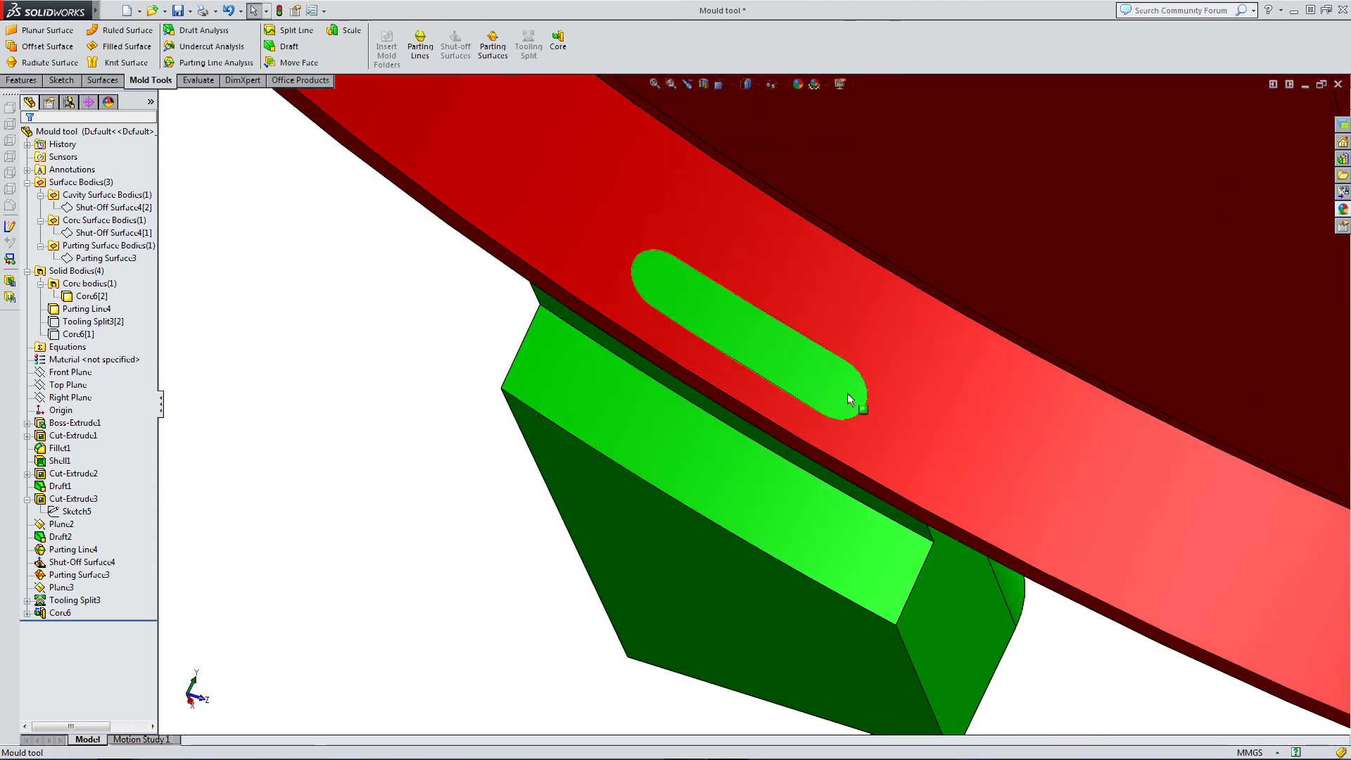
{"action": "left_click", "coordinate": [791, 366]}
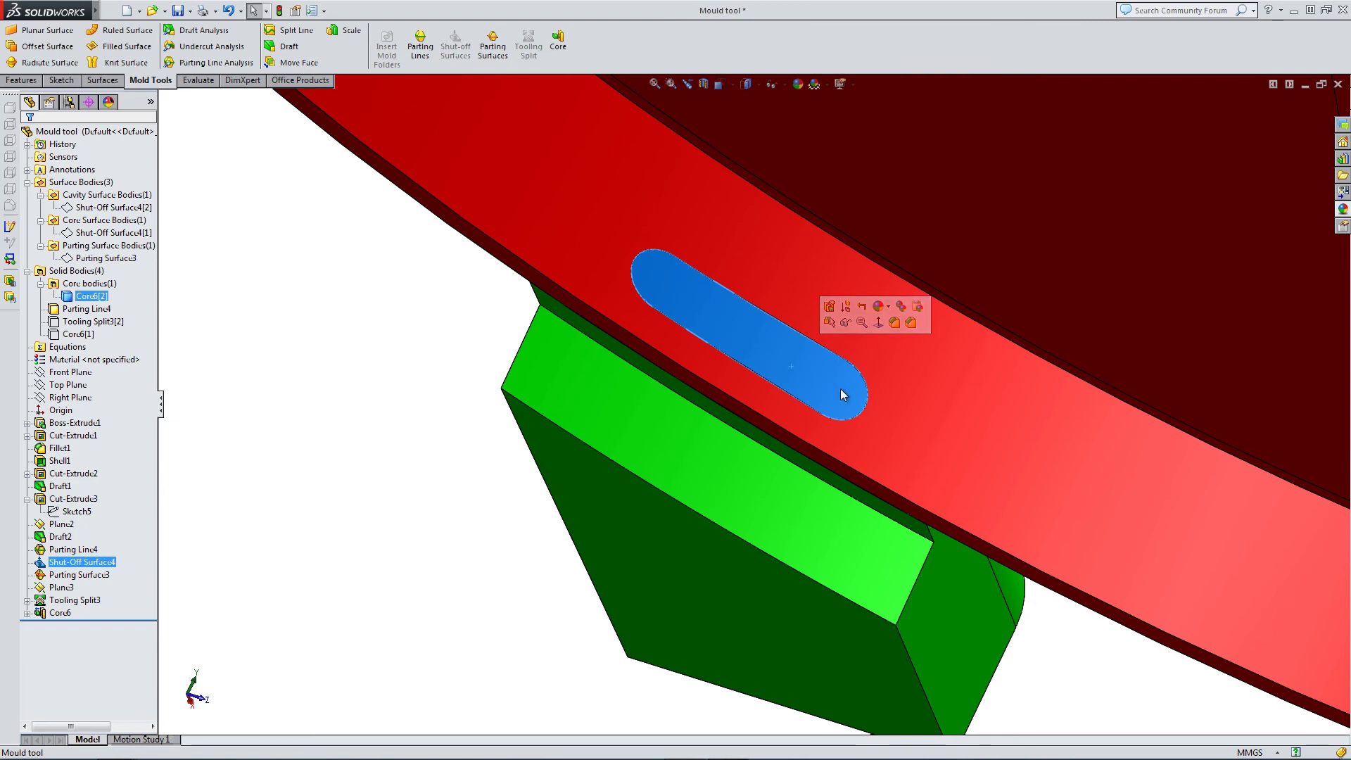
{"action": "scroll", "coordinate": [869, 433], "scroll_direction": "up", "scroll_amount": 5}
{"action": "left_click", "coordinate": [603, 468]}
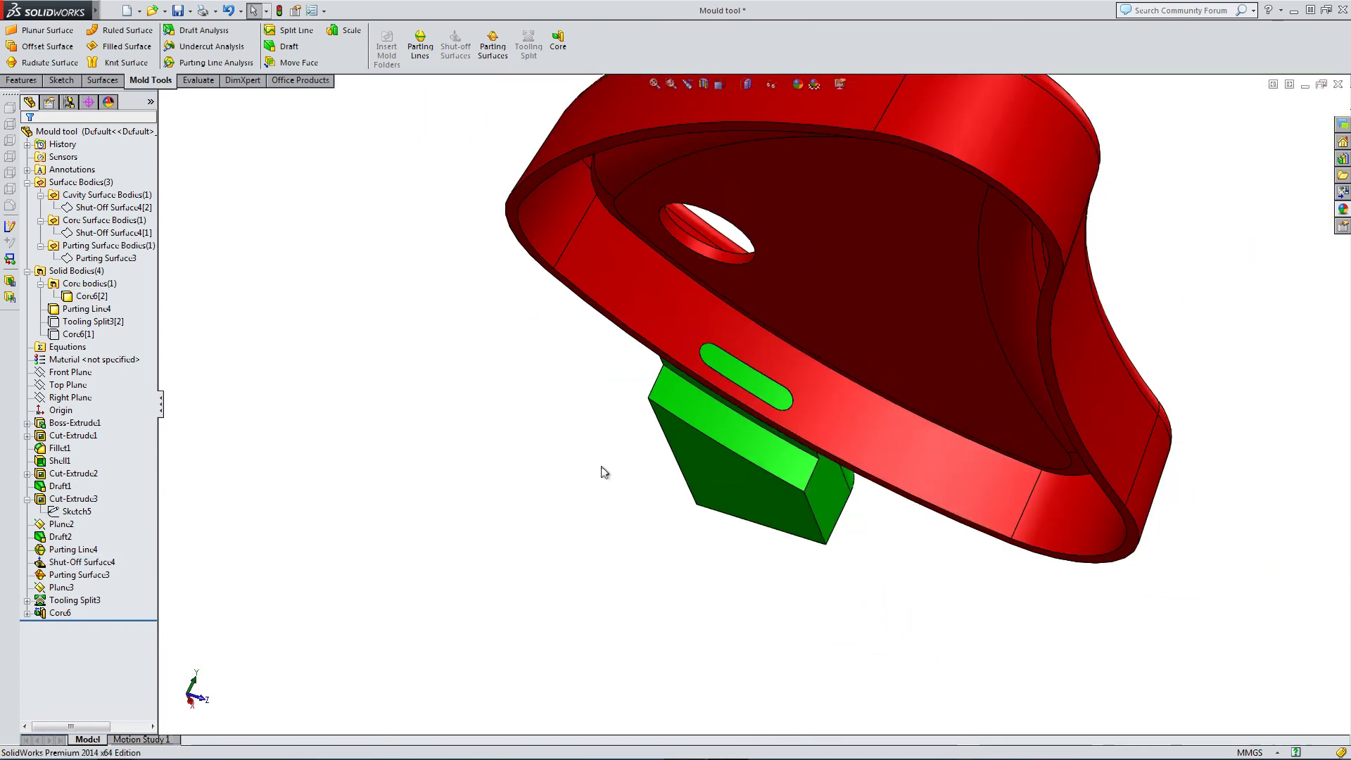
{"action": "middle_click_drag", "start_coordinate": [604, 468], "coordinate": [561, 424]}
{"action": "scroll", "coordinate": [458, 376], "scroll_direction": "down", "scroll_amount": 3}
{"action": "scroll", "coordinate": [419, 383], "scroll_direction": "up", "scroll_amount": 3}
{"action": "scroll", "coordinate": [563, 410], "scroll_direction": "down", "scroll_amount": 3}
{"action": "scroll", "coordinate": [562, 424], "scroll_direction": "up", "scroll_amount": 2}
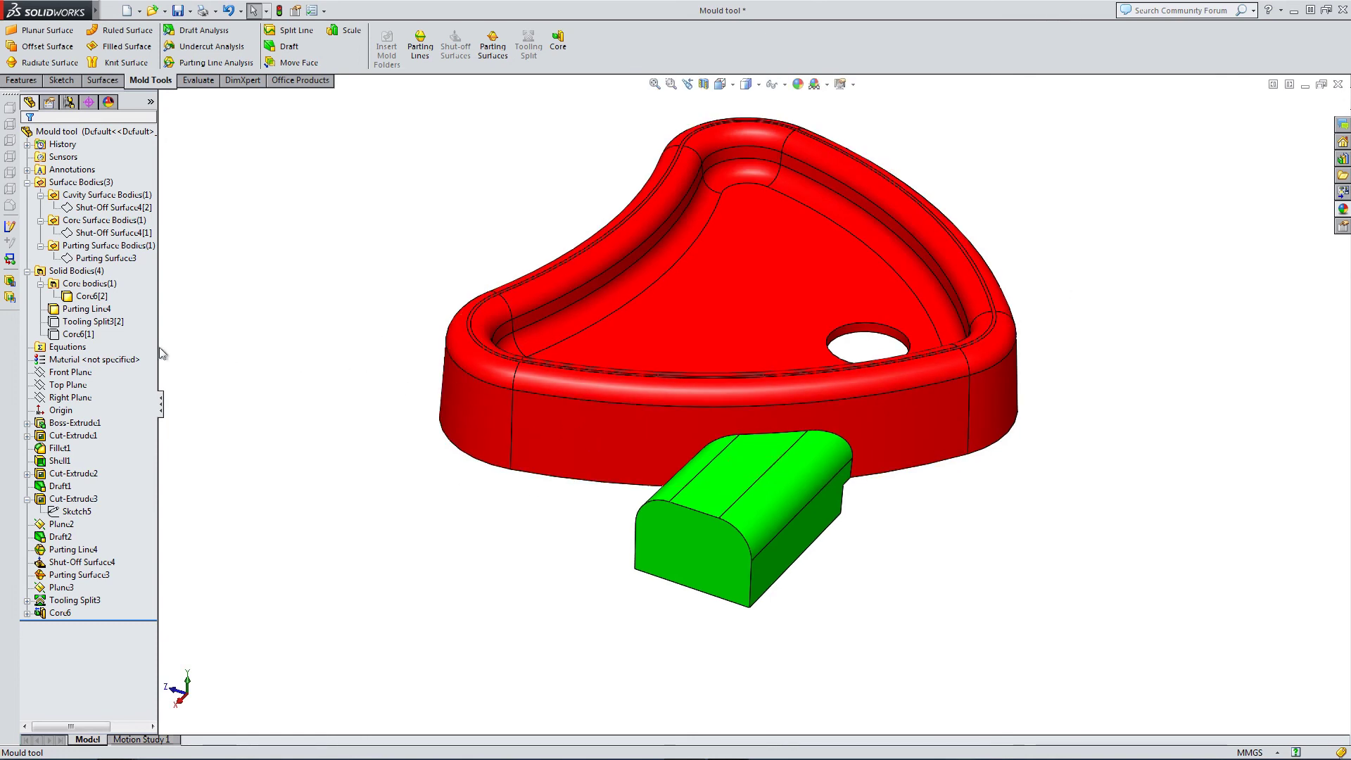
- Show the hidden Tooling Split3[2] base plate and zoom to fit the model
{"action": "right_click", "coordinate": [699, 492]}
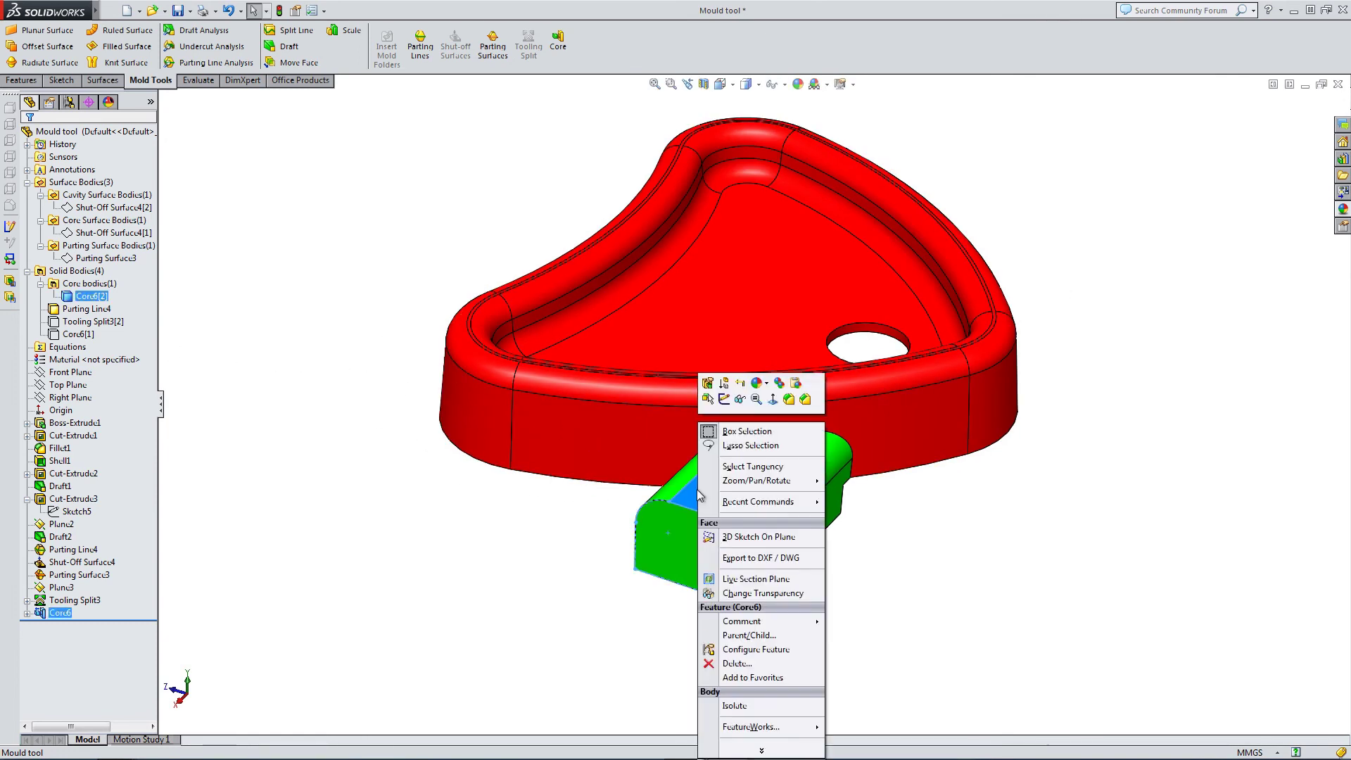
{"action": "left_click", "coordinate": [554, 438]}
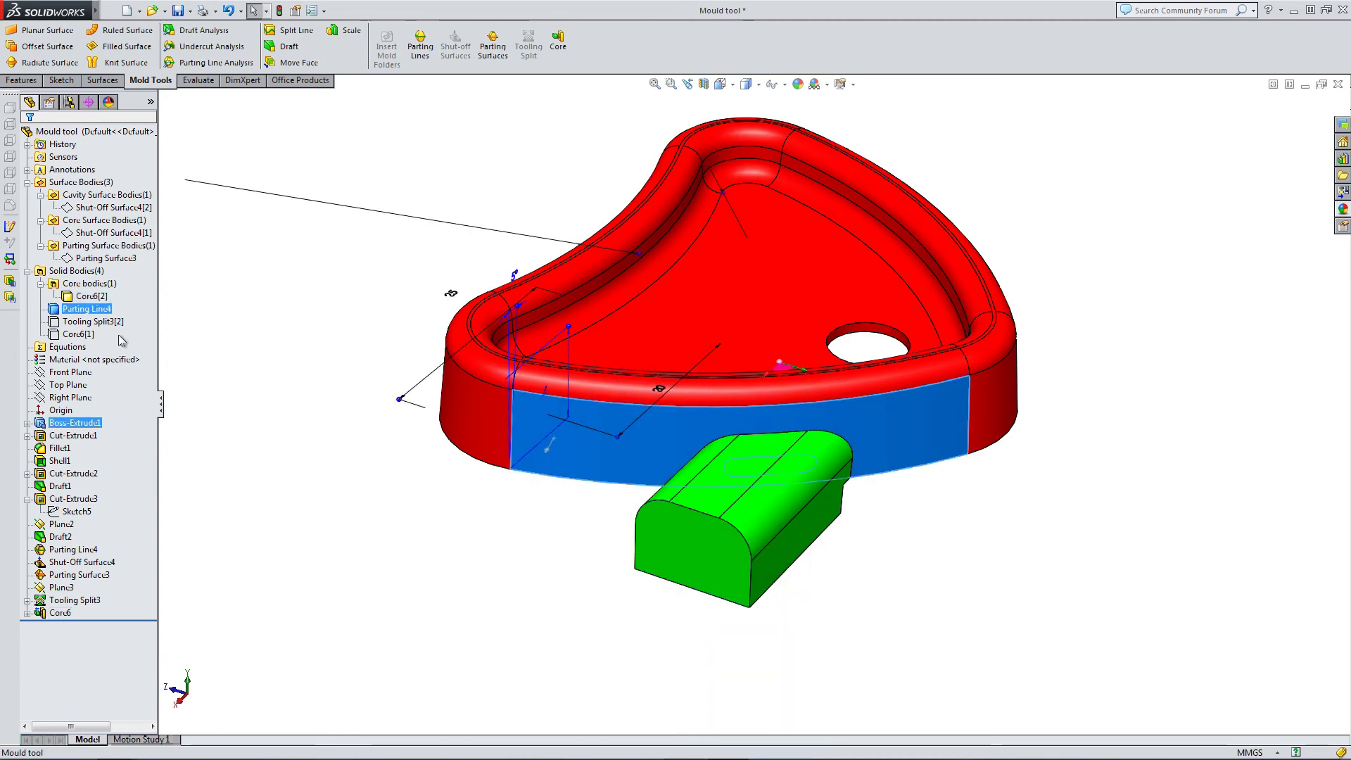
{"action": "left_click", "coordinate": [78, 322]}
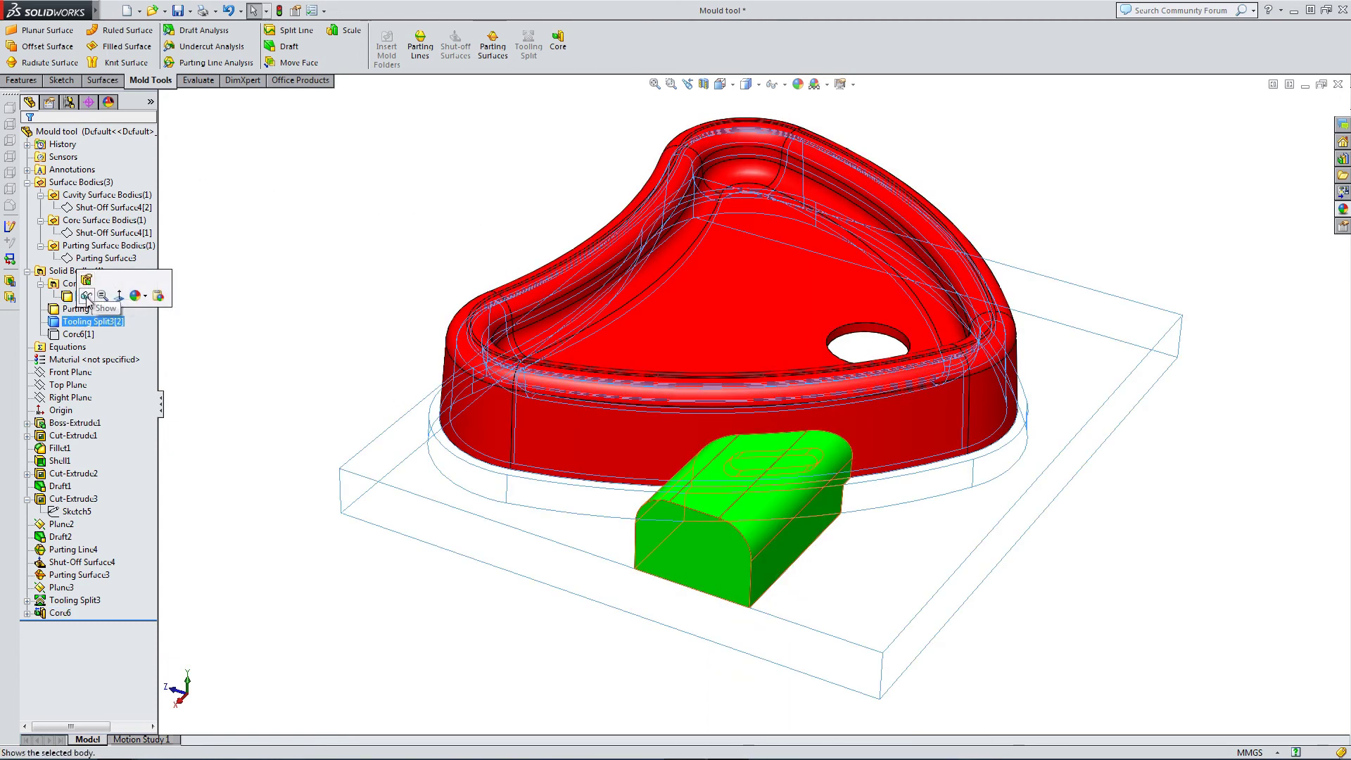
{"action": "left_click", "coordinate": [86, 295]}
{"action": "left_click", "coordinate": [195, 338]}
{"action": "key", "text": "z"}
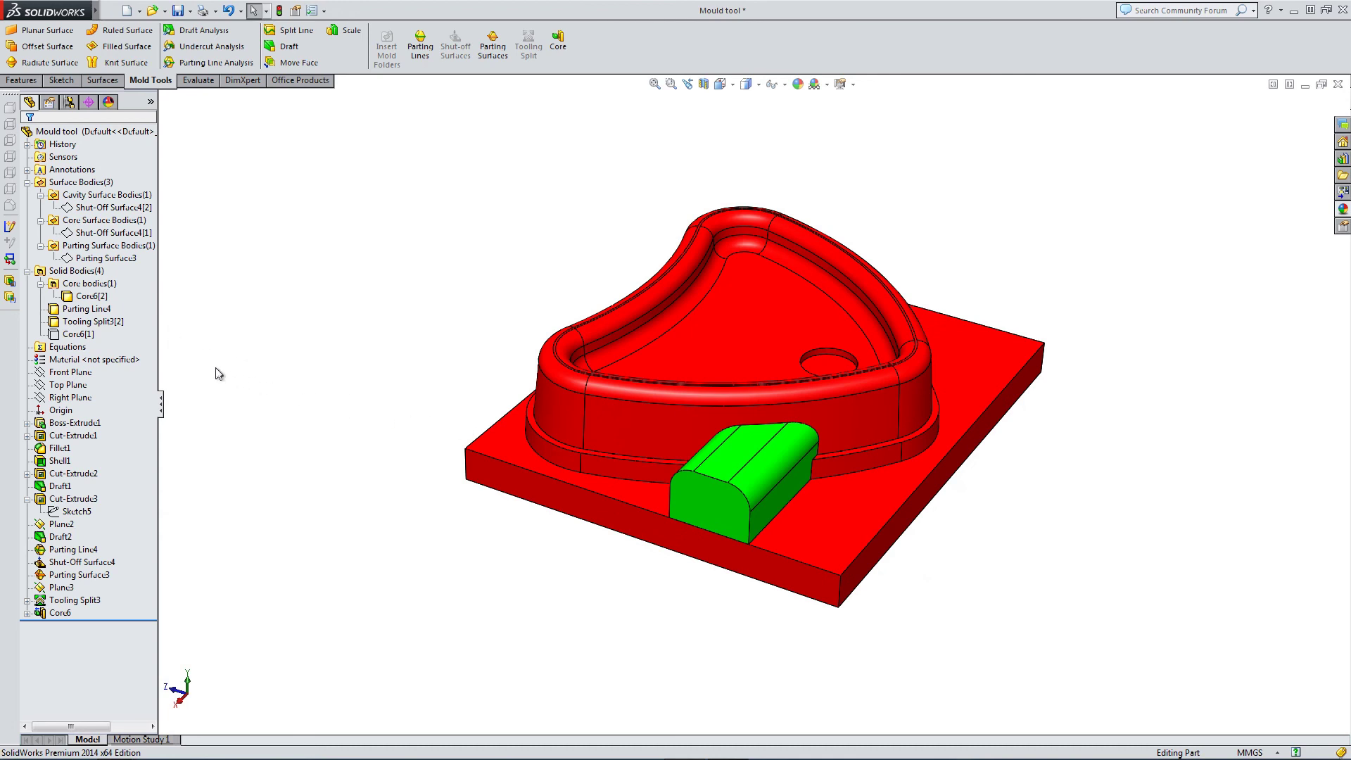
- Hide Parting Line4 and show then re-hide the yellow outer block
{"action": "middle_click_drag", "start_coordinate": [442, 438], "coordinate": [282, 339]}
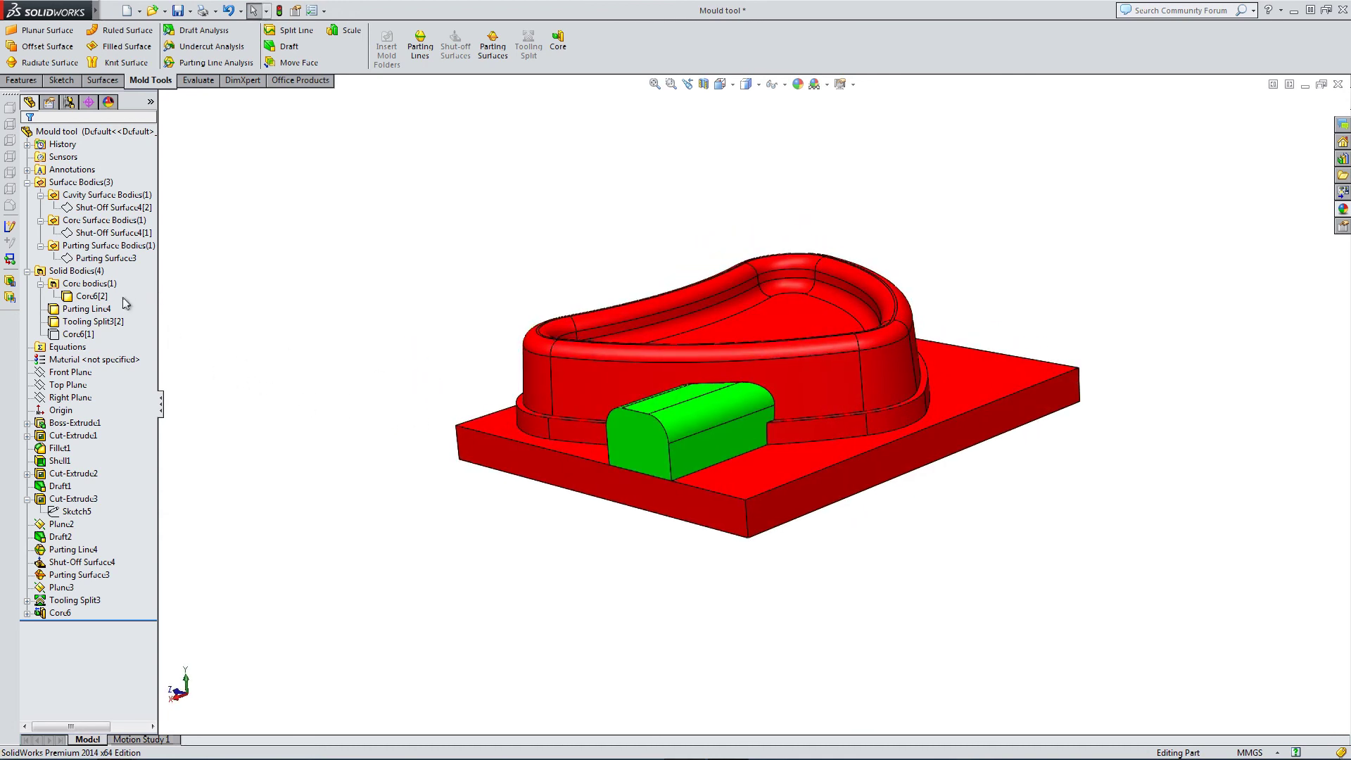
{"action": "left_click", "coordinate": [77, 334]}
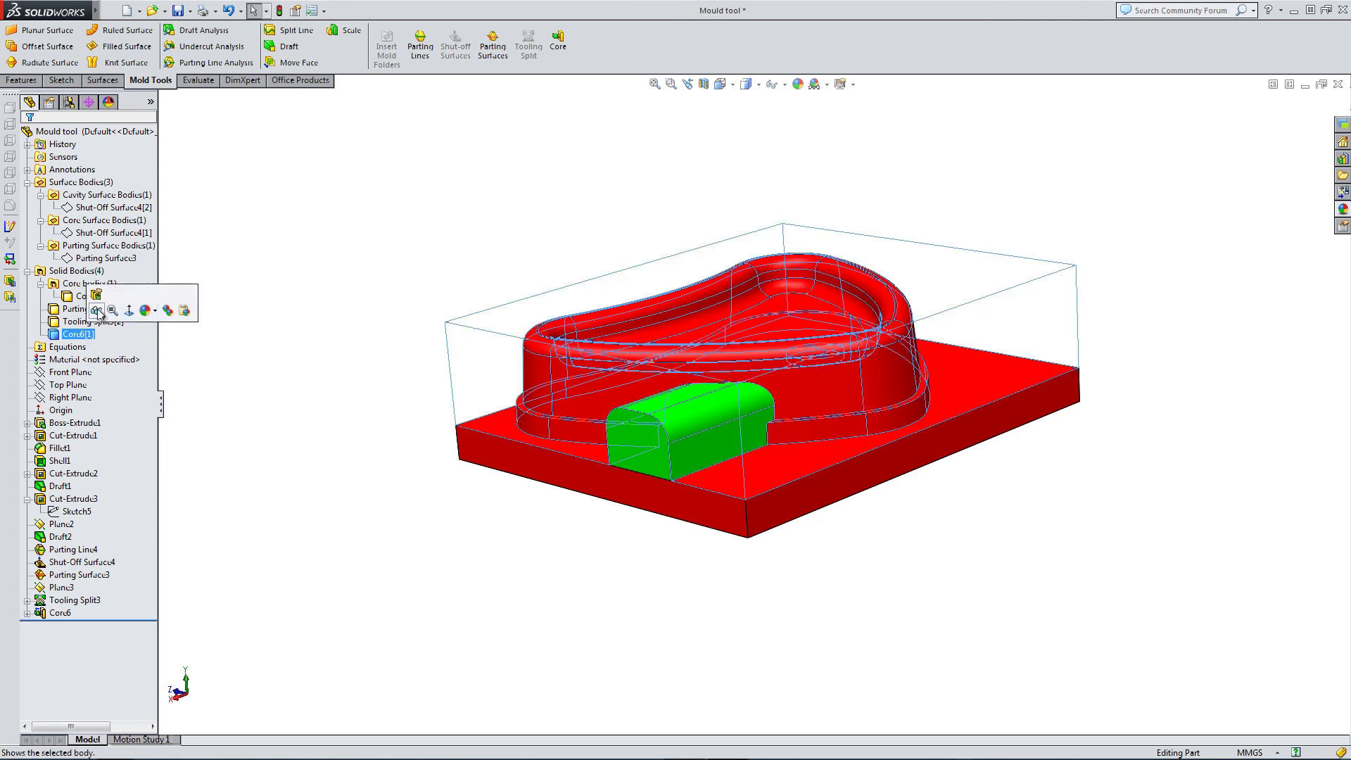
{"action": "left_click", "coordinate": [100, 312]}
{"action": "left_click", "coordinate": [283, 350]}
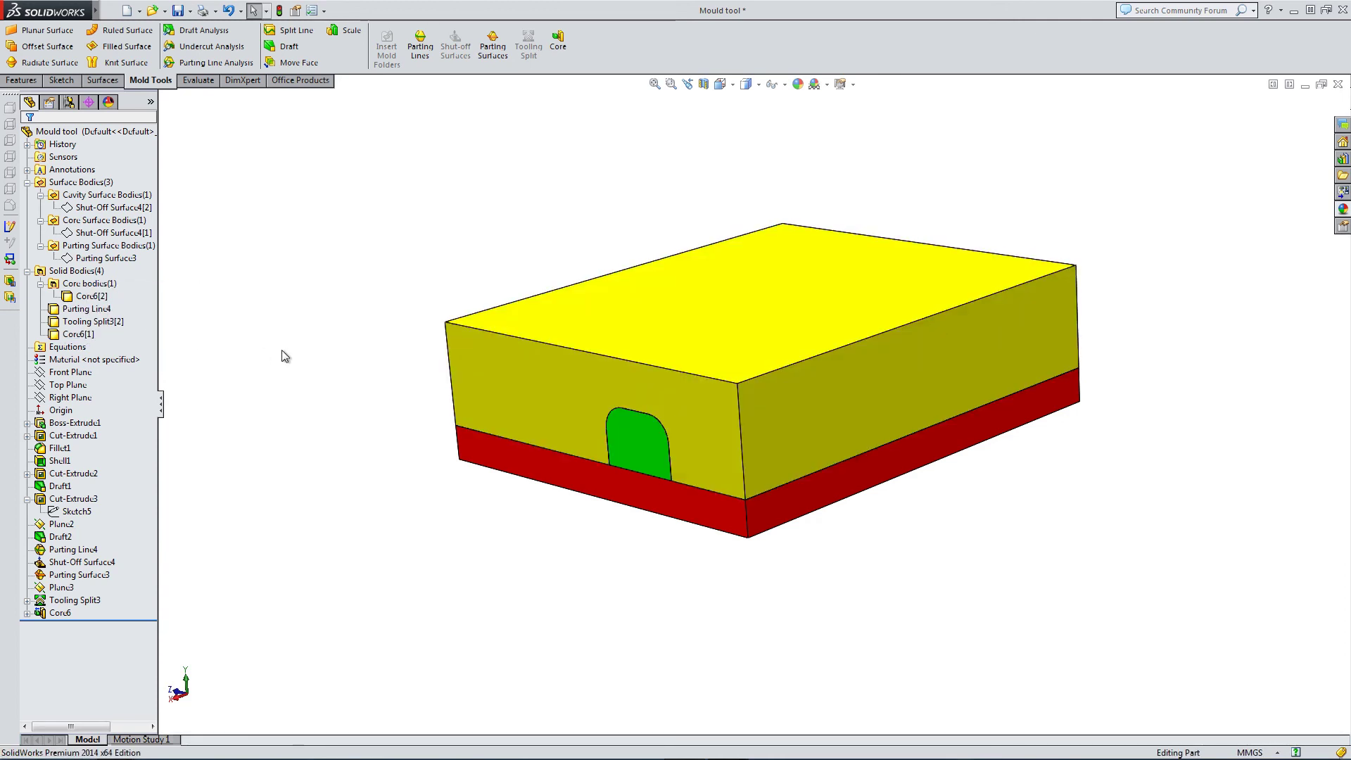
{"action": "left_click", "coordinate": [77, 309]}
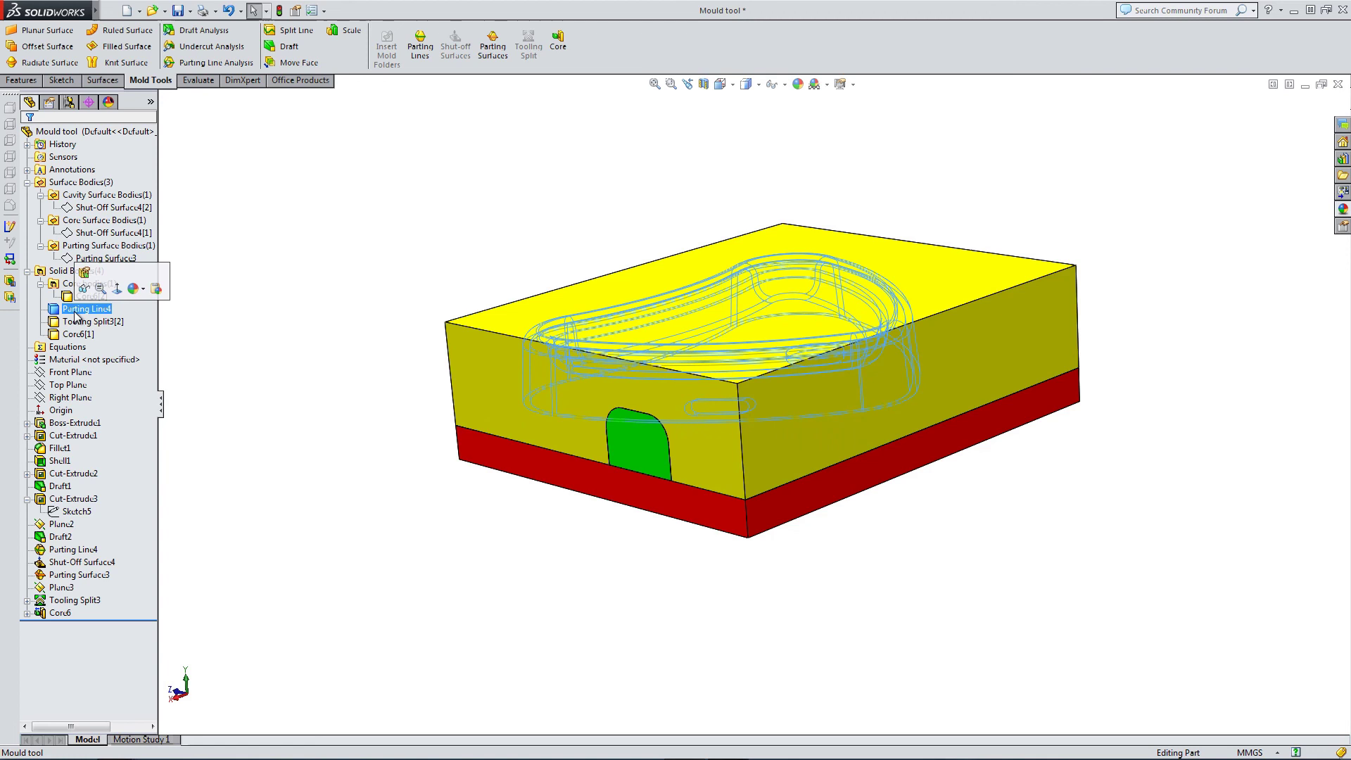
{"action": "left_click", "coordinate": [83, 290]}
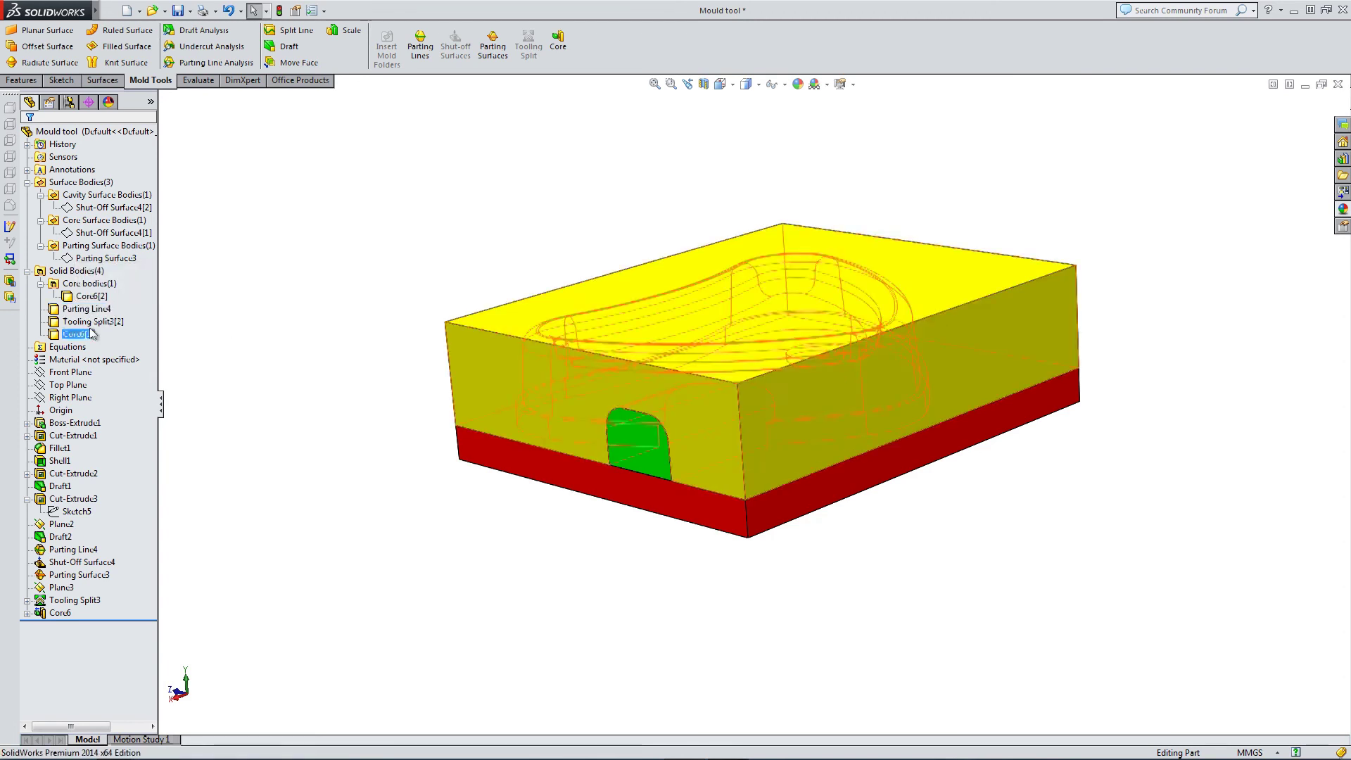
{"action": "left_click", "coordinate": [465, 372]}
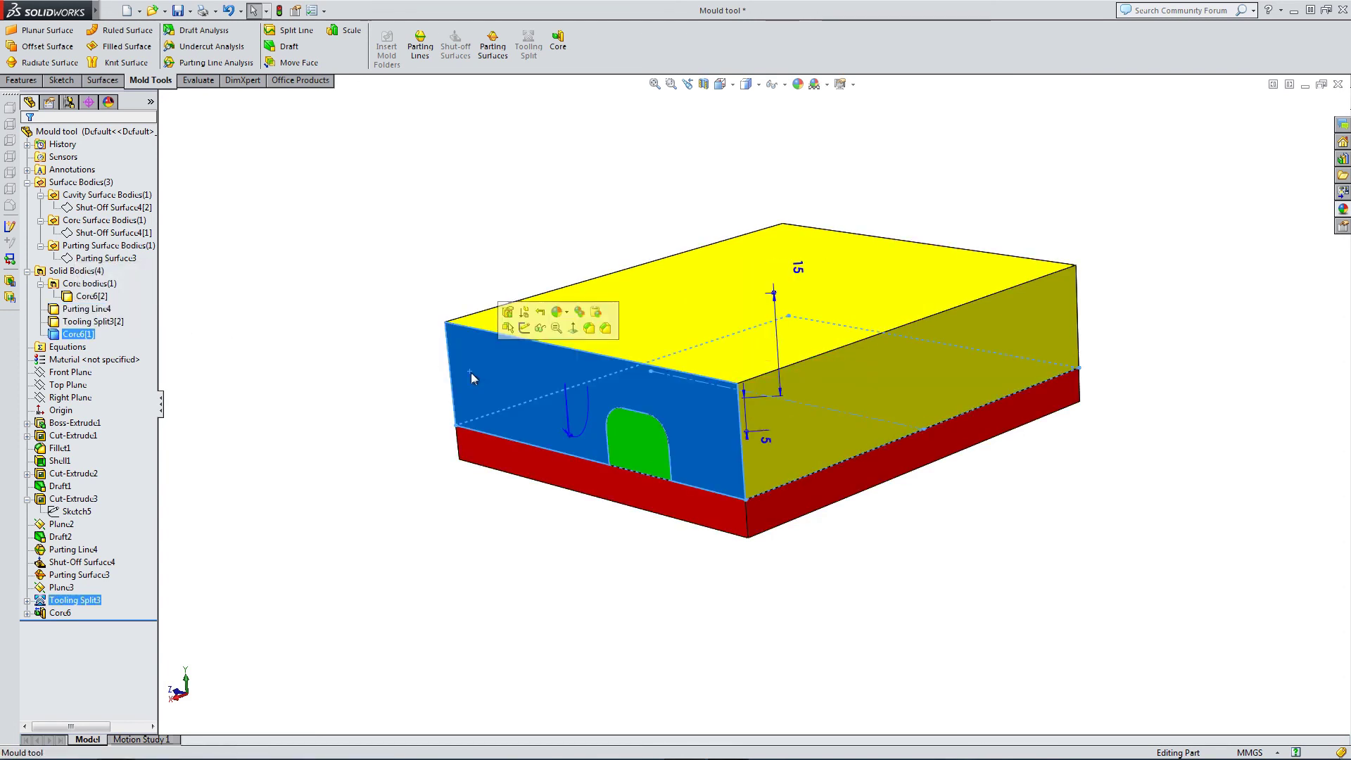
{"action": "left_click", "coordinate": [521, 325]}
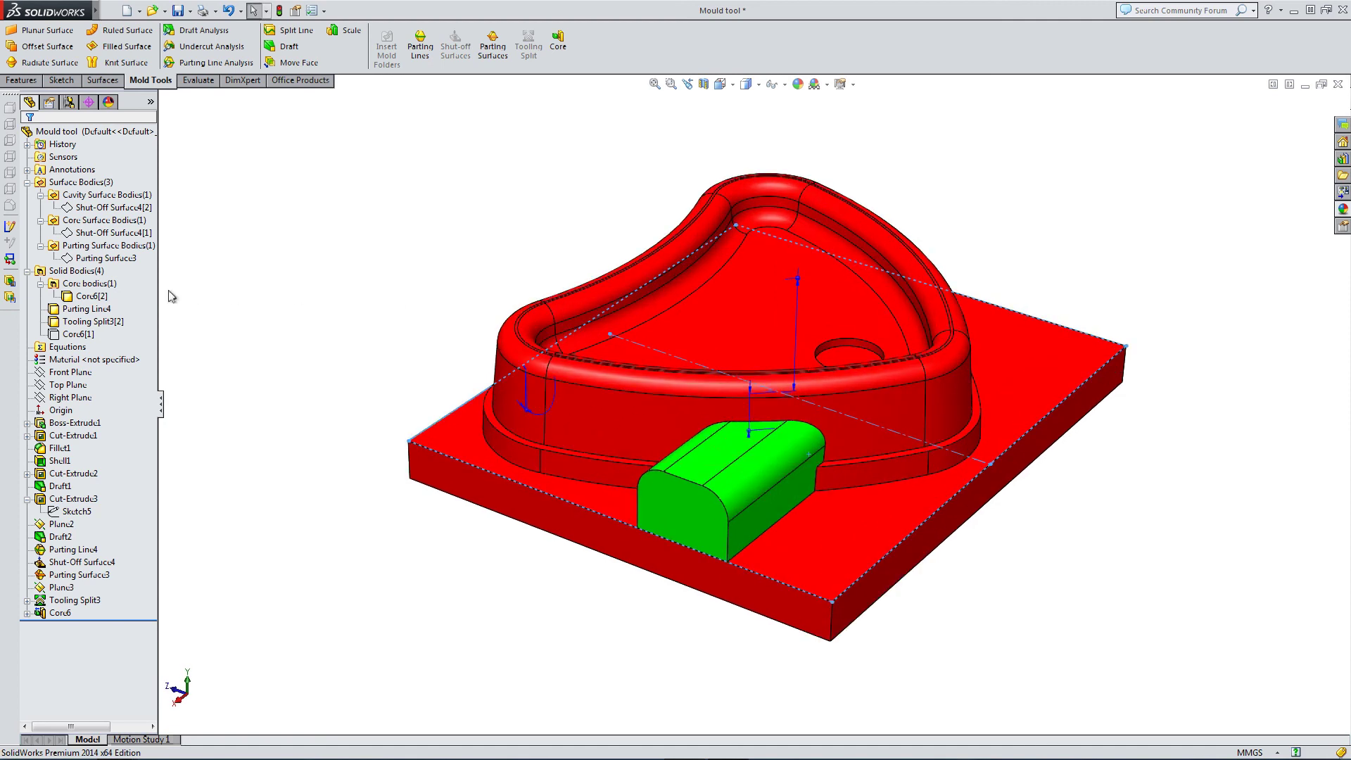
- Colour the Parting Line4 moulded part blue, starting from cyan with red 135 and green 142
{"action": "left_click", "coordinate": [78, 309]}
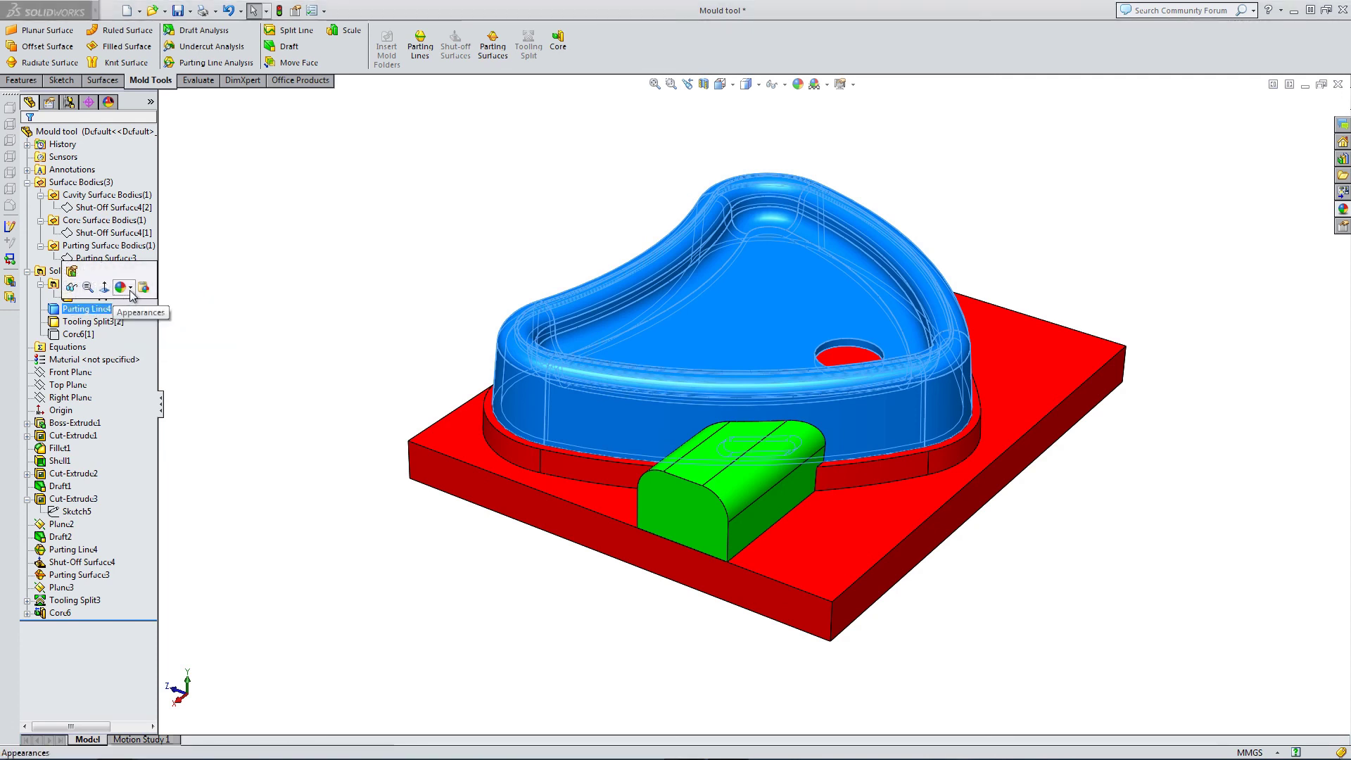
{"action": "left_click", "coordinate": [120, 287]}
{"action": "left_click", "coordinate": [167, 330]}
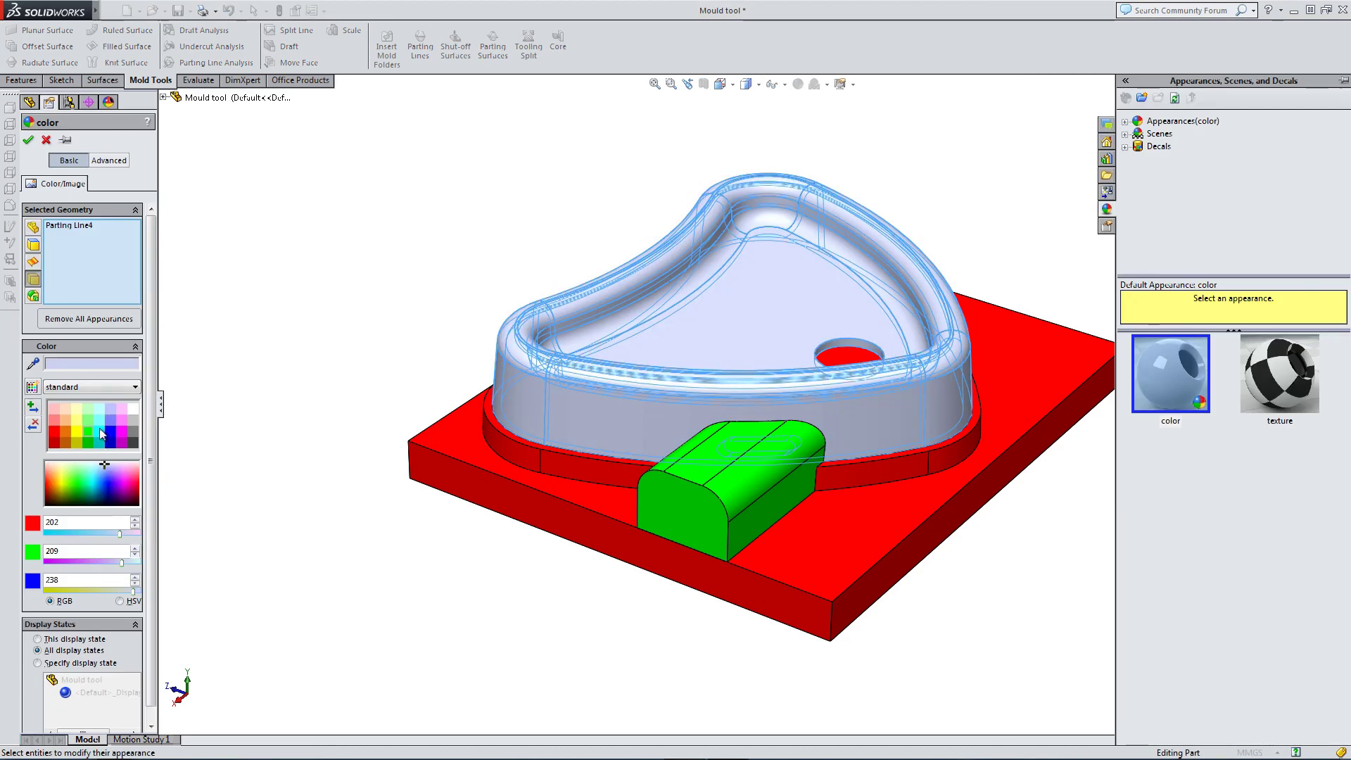
{"action": "left_click", "coordinate": [99, 432]}
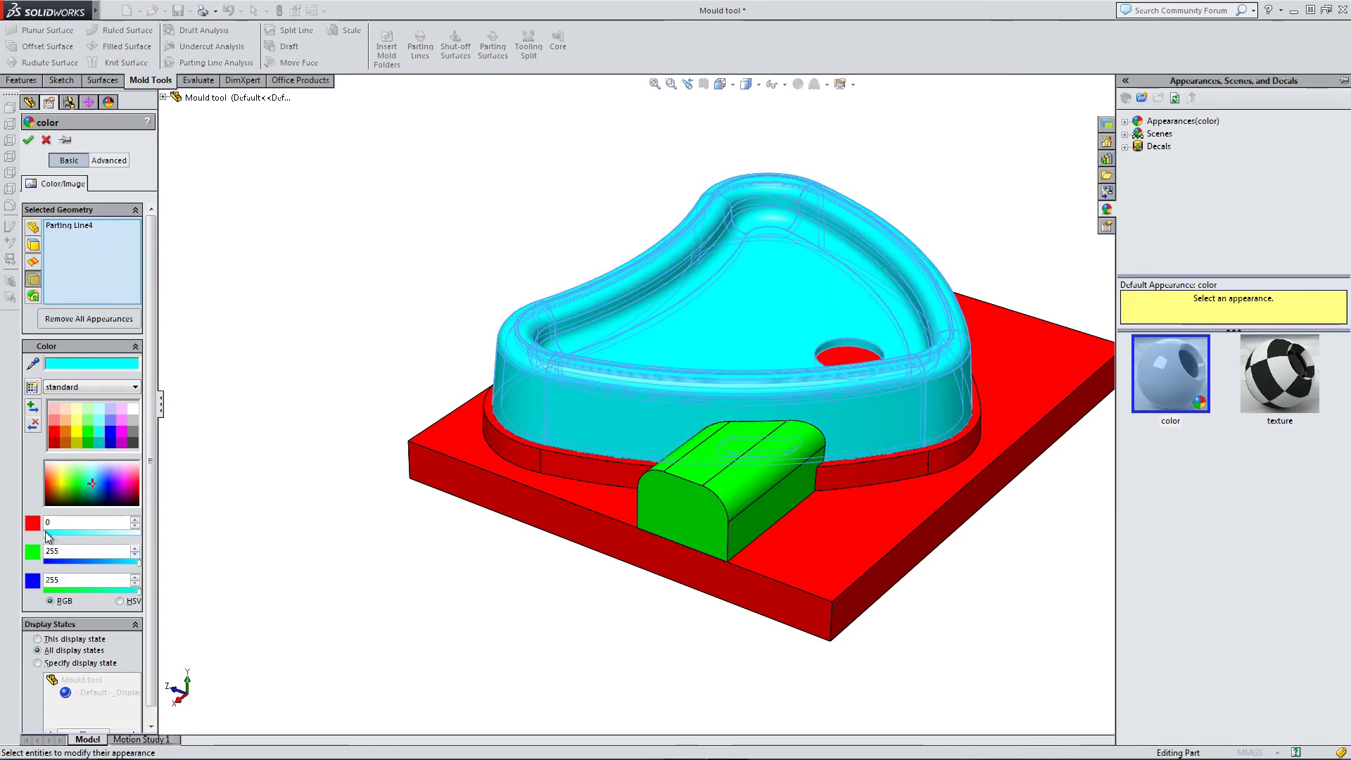
{"action": "mouse_move", "coordinate": [45, 532]}
{"action": "left_mouse_down"}
{"action": "mouse_move", "coordinate": [96, 532]}
{"action": "mouse_move", "coordinate": [69, 537]}
{"action": "left_mouse_up"}
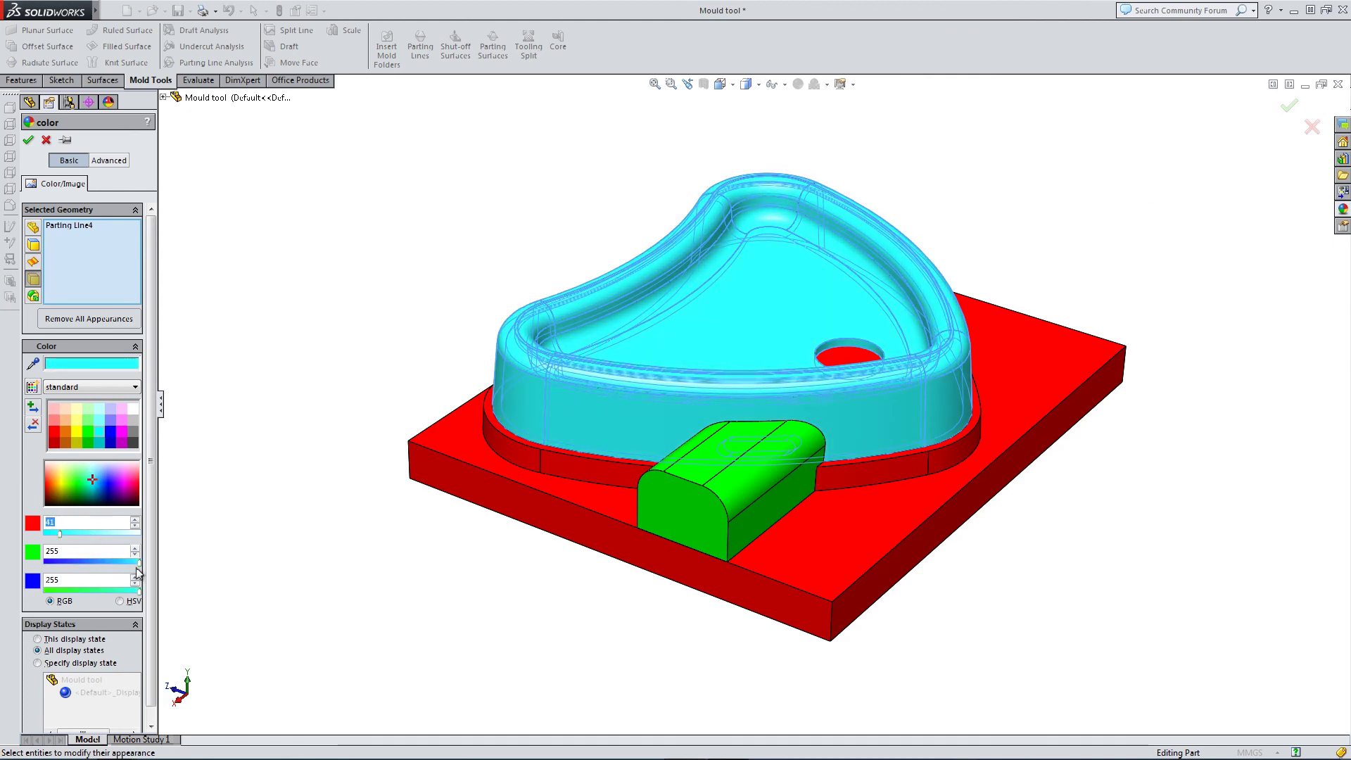
{"action": "left_click_drag", "start_coordinate": [137, 567], "coordinate": [99, 565]}
{"action": "left_click", "coordinate": [29, 142]}
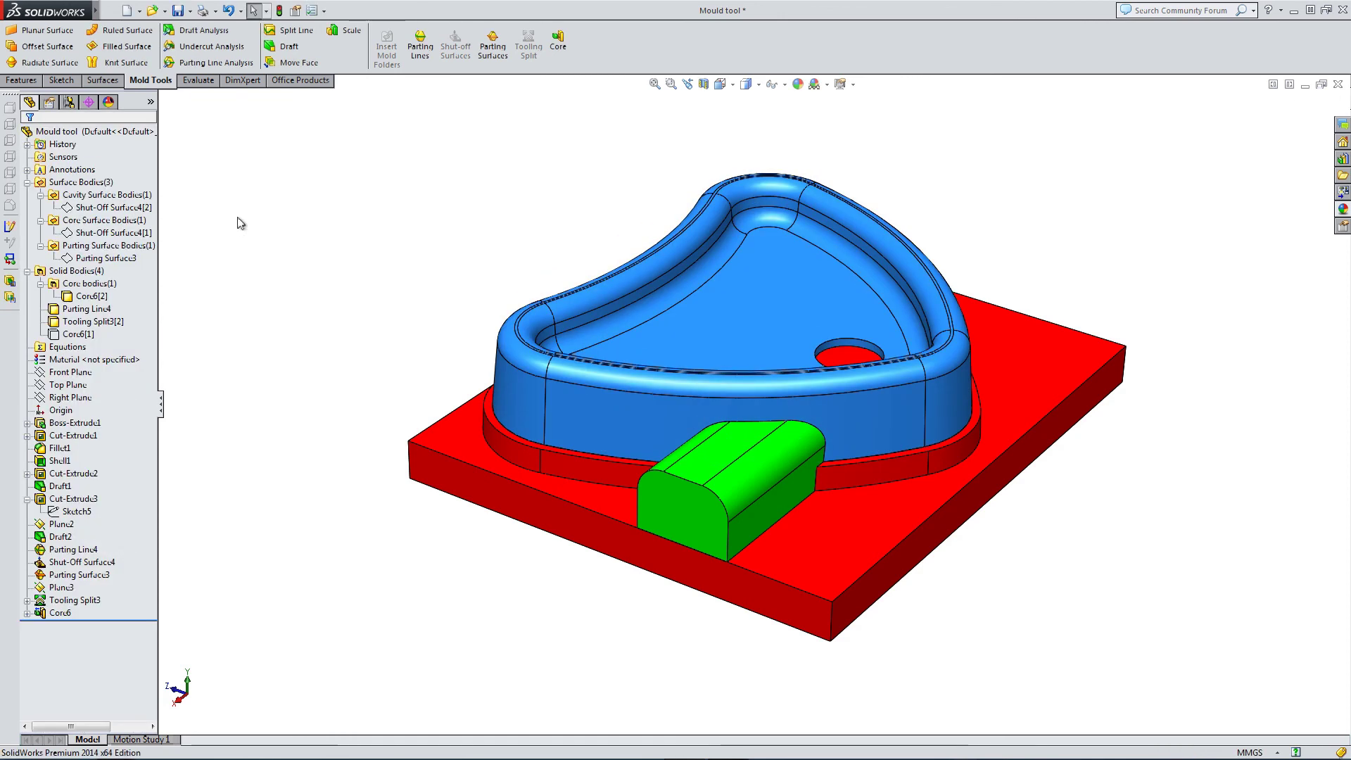
{"action": "middle_click_drag", "start_coordinate": [769, 446], "coordinate": [633, 345]}
{"action": "scroll", "coordinate": [799, 425], "scroll_direction": "up", "scroll_amount": 3}
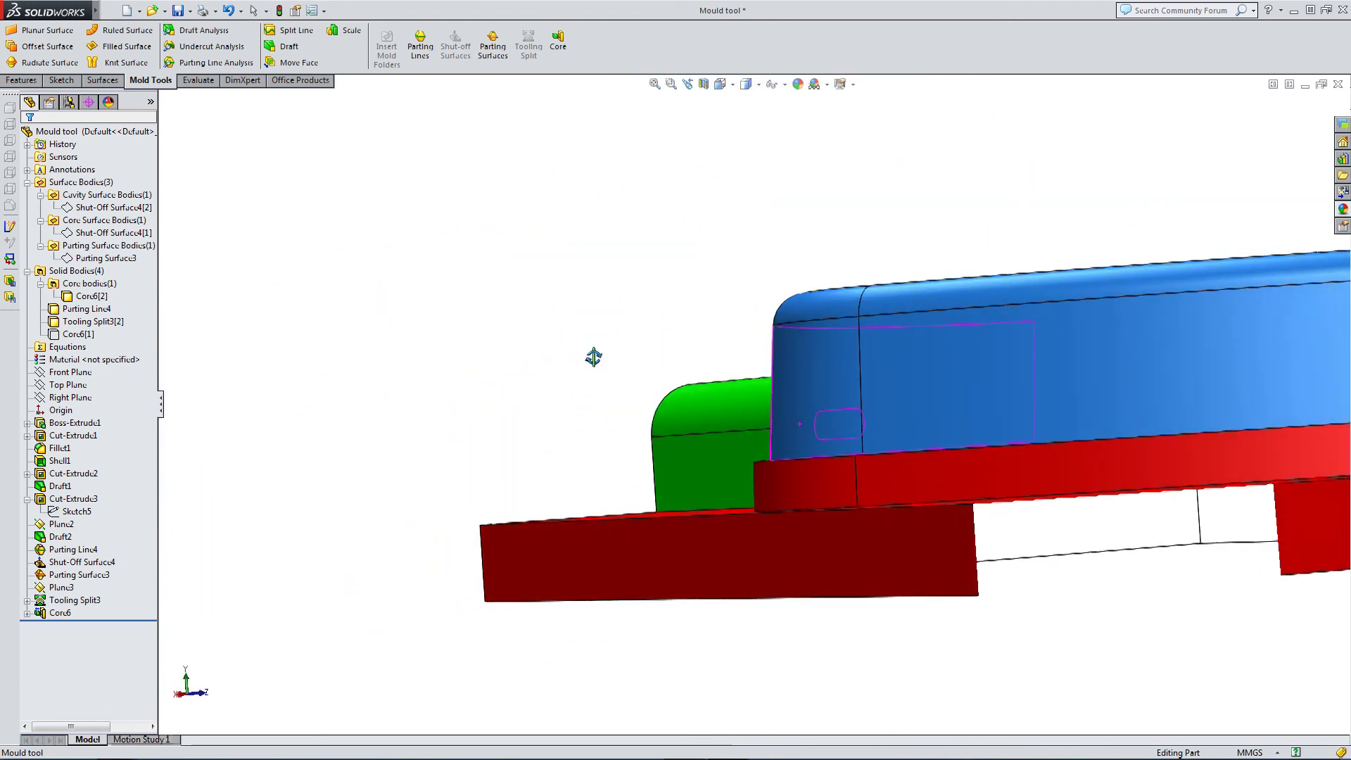
{"action": "middle_click_drag", "start_coordinate": [593, 357], "coordinate": [854, 538]}
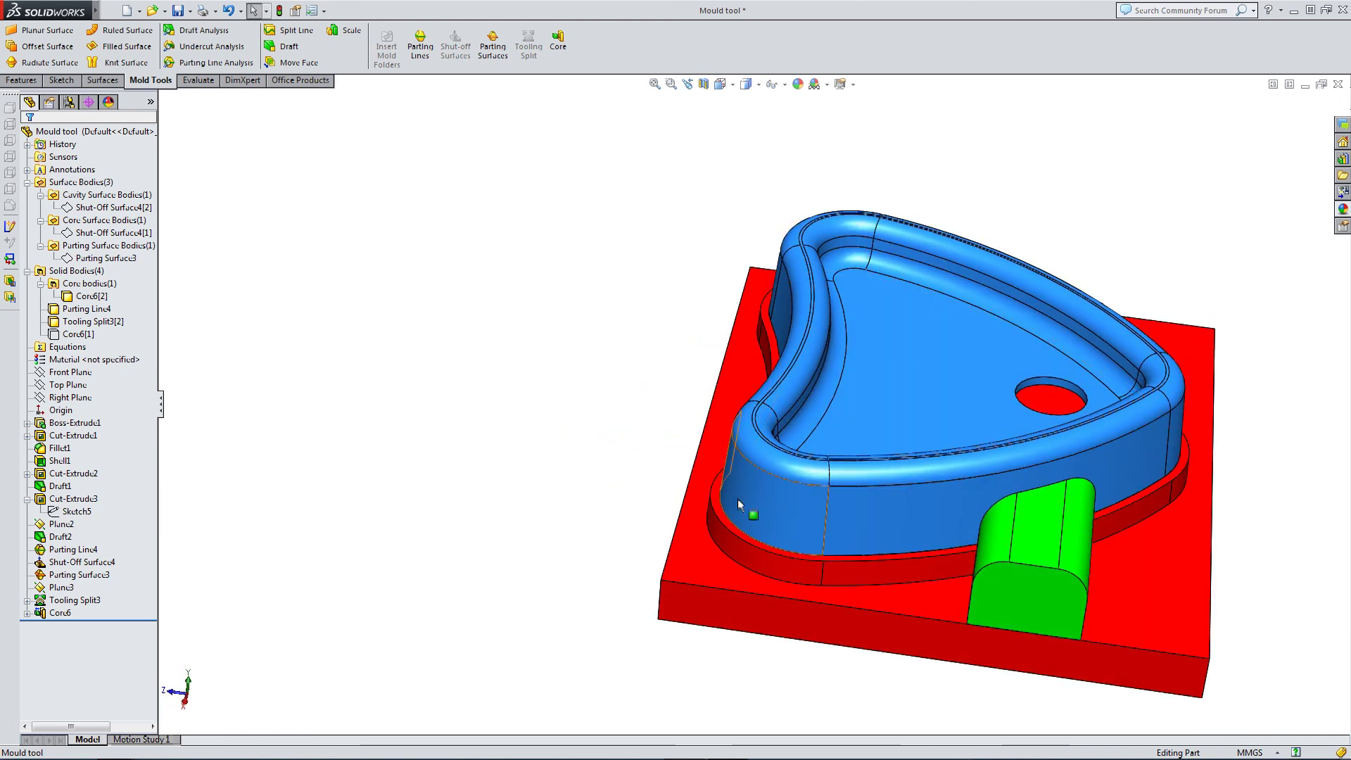
{"action": "scroll", "coordinate": [737, 498], "scroll_direction": "up", "scroll_amount": 3}
{"action": "middle_click_drag", "start_coordinate": [829, 444], "coordinate": [825, 496]}
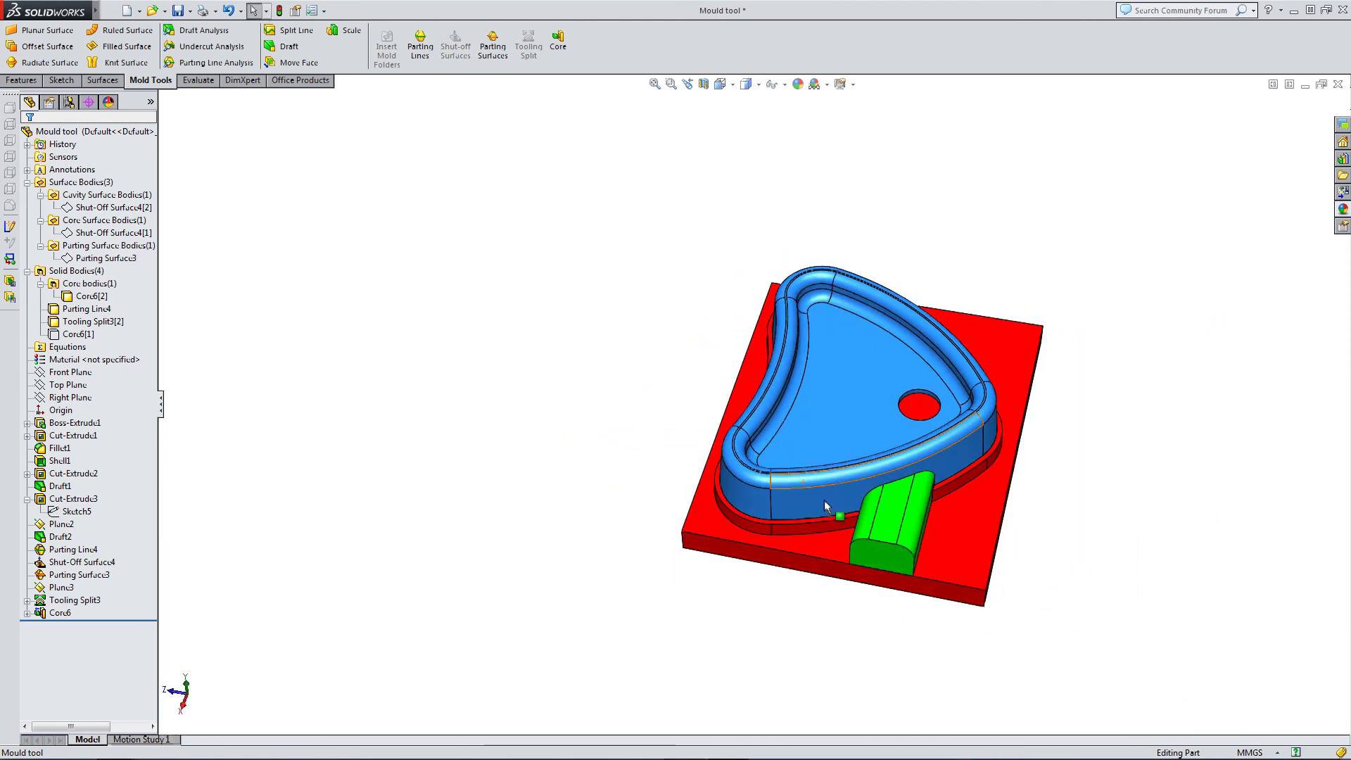
{"action": "scroll", "coordinate": [905, 444], "scroll_direction": "down", "scroll_amount": 3}
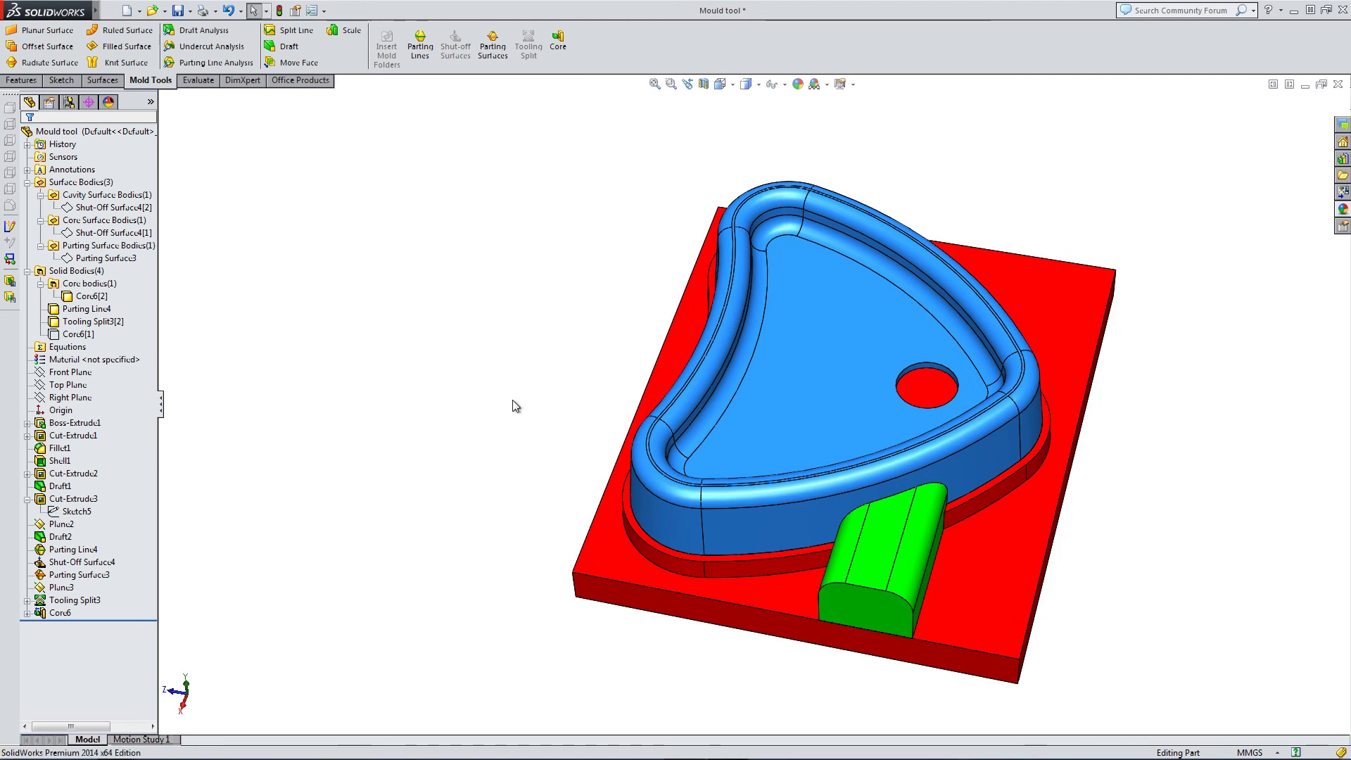